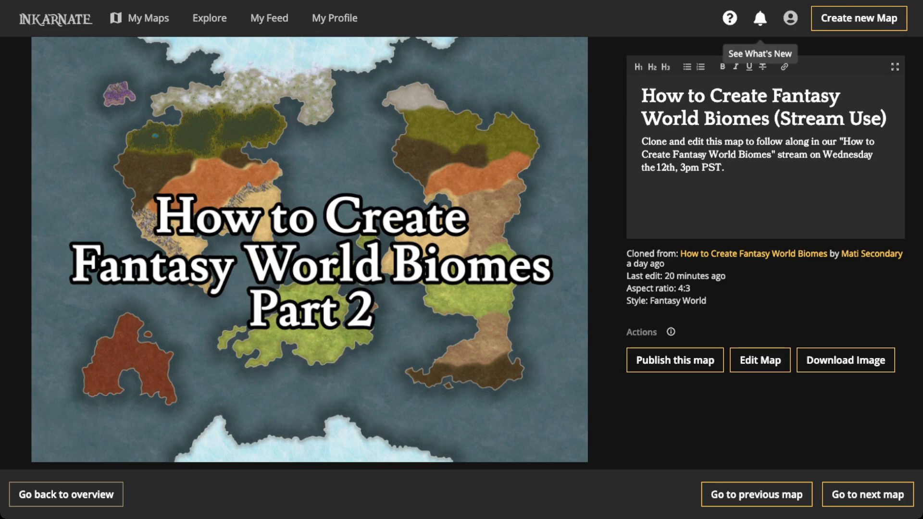
Read the Asset Catalog 2.0 announcement in the recent updates and close it.
{"action": "left_click", "coordinate": [760, 18]}
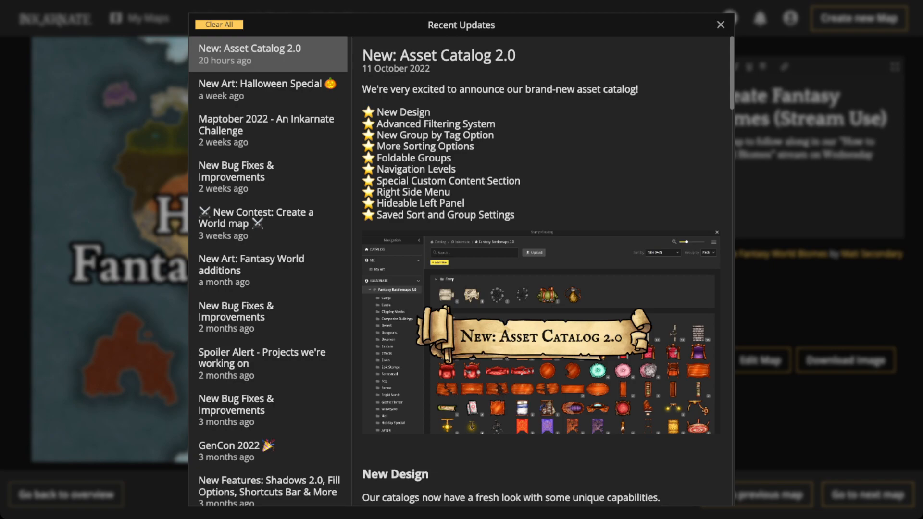
{"action": "scroll", "coordinate": [541, 270], "scroll_direction": "down", "scroll_amount": 7}
{"action": "scroll", "coordinate": [541, 269], "scroll_direction": "down", "scroll_amount": 7}
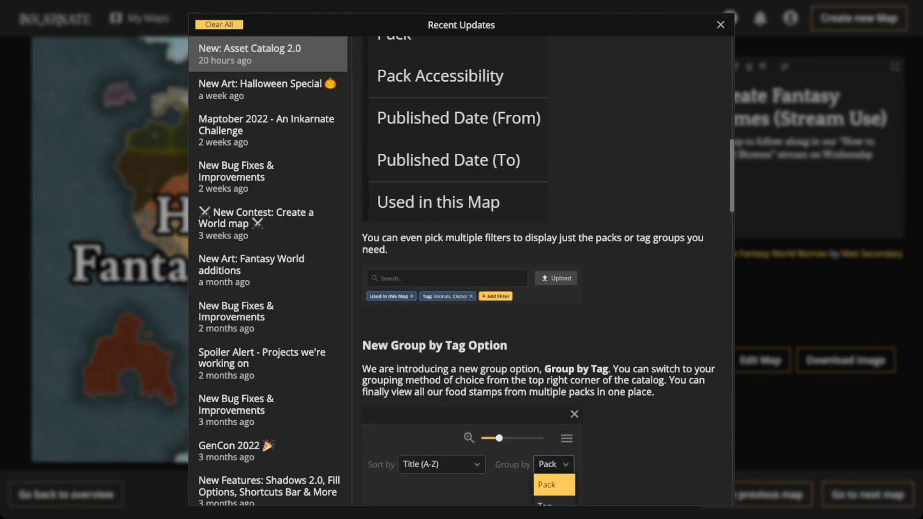
{"action": "scroll", "coordinate": [538, 270], "scroll_direction": "up", "scroll_amount": 6}
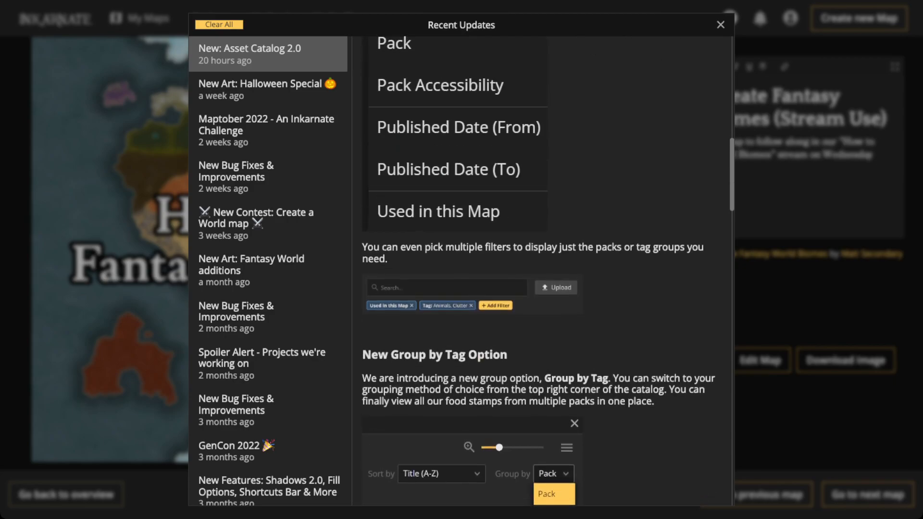
{"action": "scroll", "coordinate": [541, 270], "scroll_direction": "up", "scroll_amount": 6}
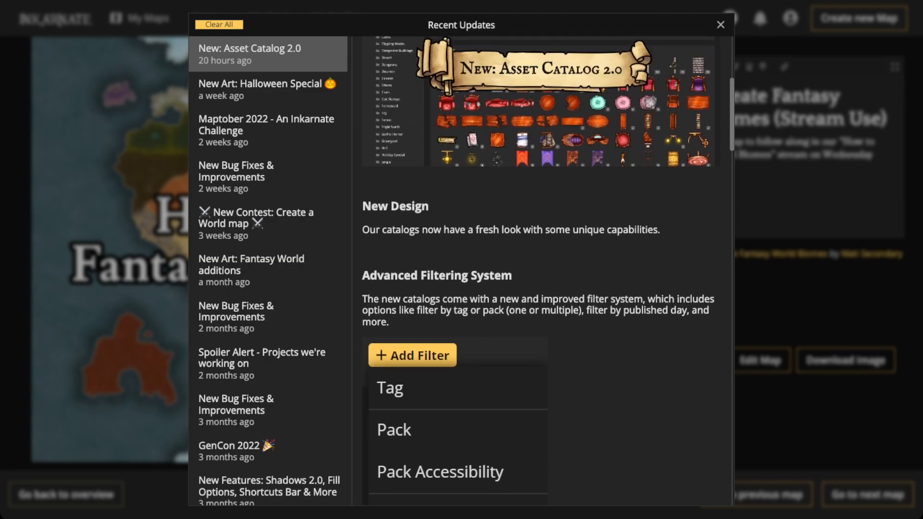
{"action": "scroll", "coordinate": [541, 269], "scroll_direction": "up", "scroll_amount": 2}
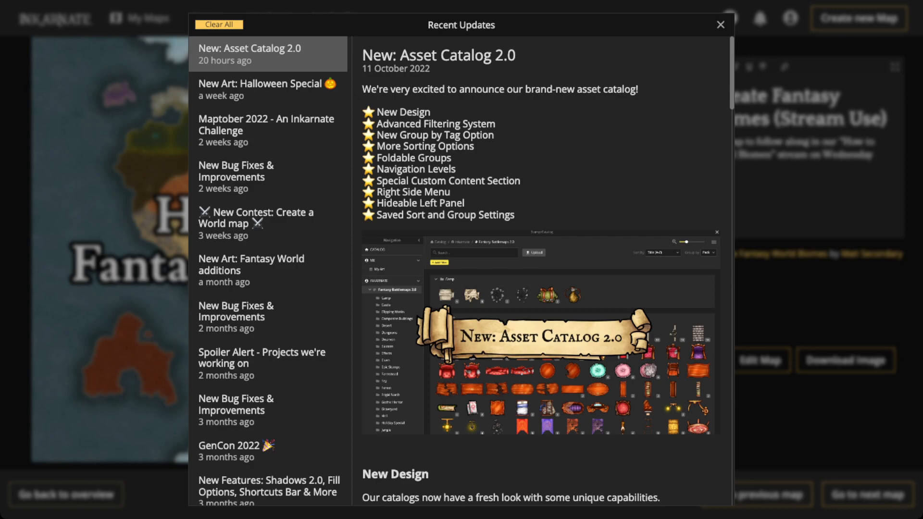
{"action": "scroll", "coordinate": [374, 254], "scroll_direction": "down", "scroll_amount": 20}
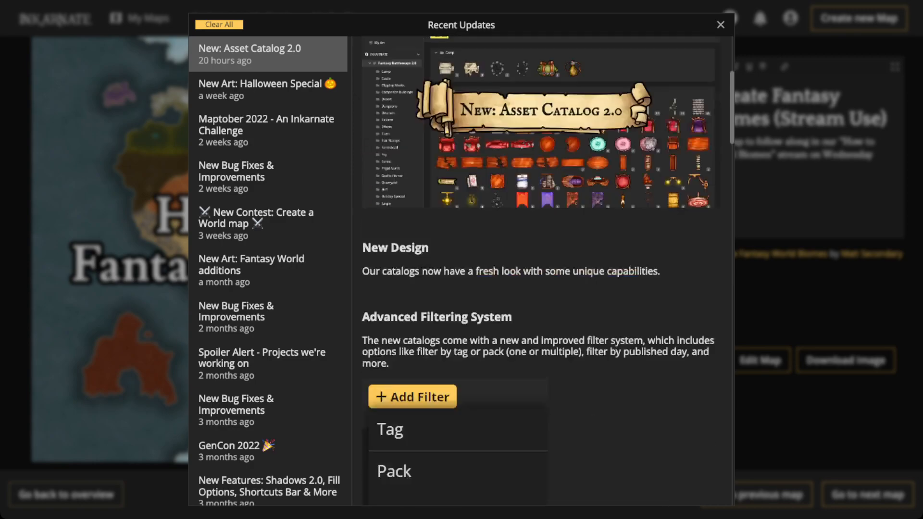
{"action": "scroll", "coordinate": [541, 269], "scroll_direction": "down", "scroll_amount": 15}
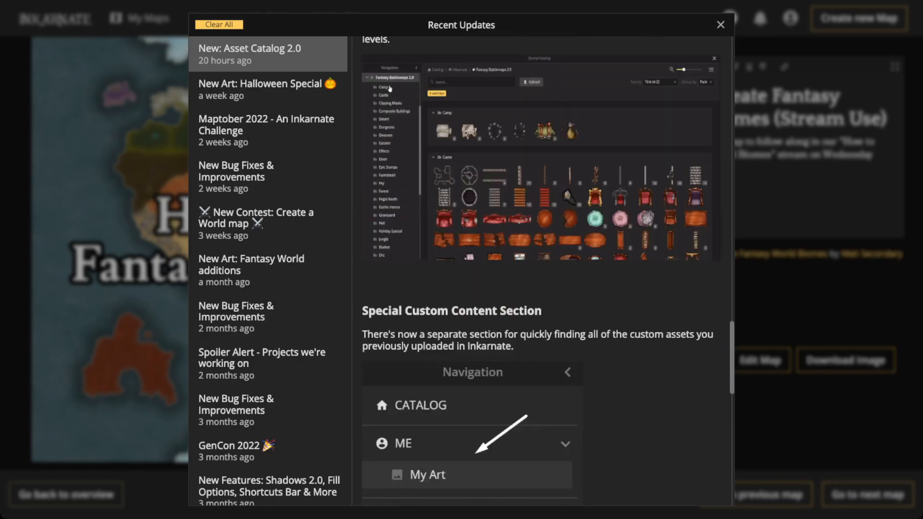
{"action": "scroll", "coordinate": [503, 483], "scroll_direction": "up", "scroll_amount": 20}
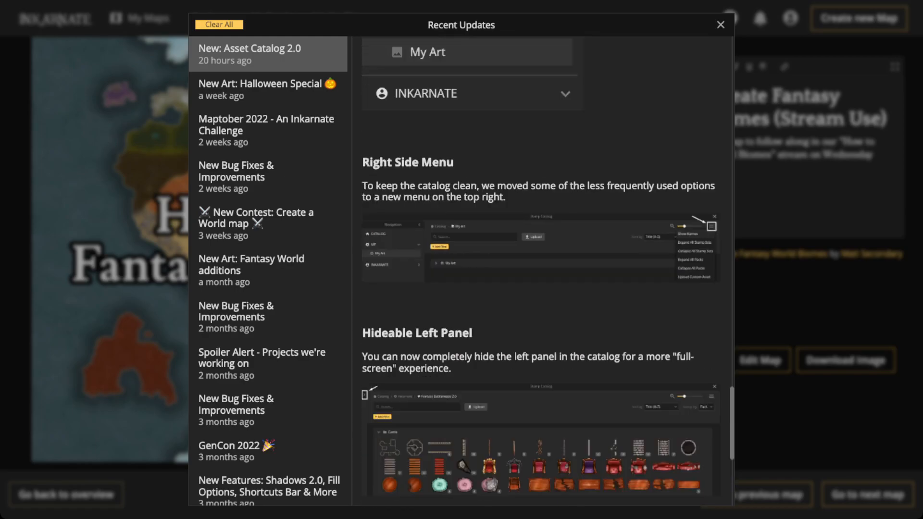
{"action": "scroll", "coordinate": [548, 271], "scroll_direction": "up", "scroll_amount": 7}
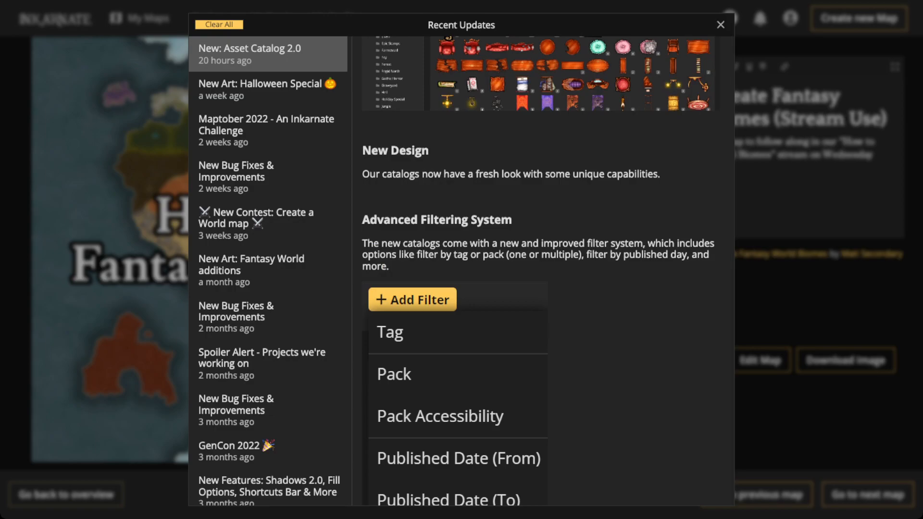
{"action": "key", "text": "Escape"}
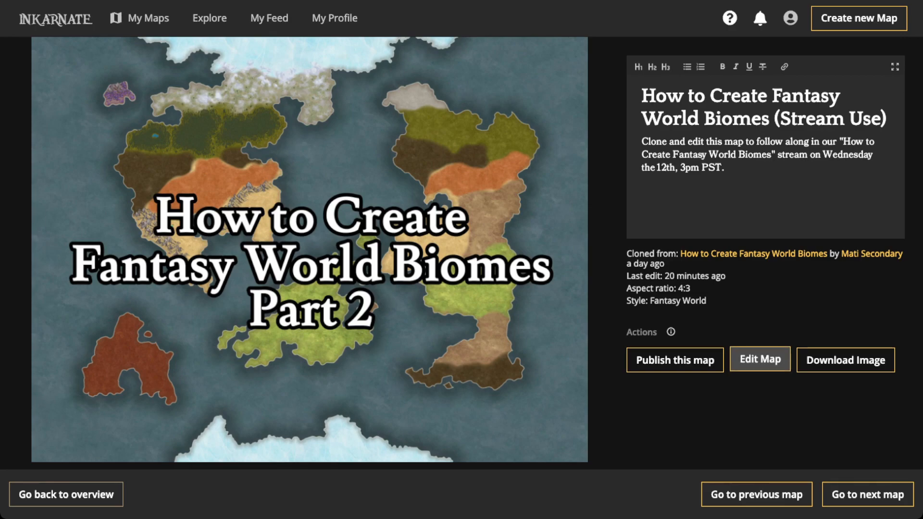
Open the world biomes map for editing and delete the Stream Title group covering it.
{"action": "left_click", "coordinate": [760, 360]}
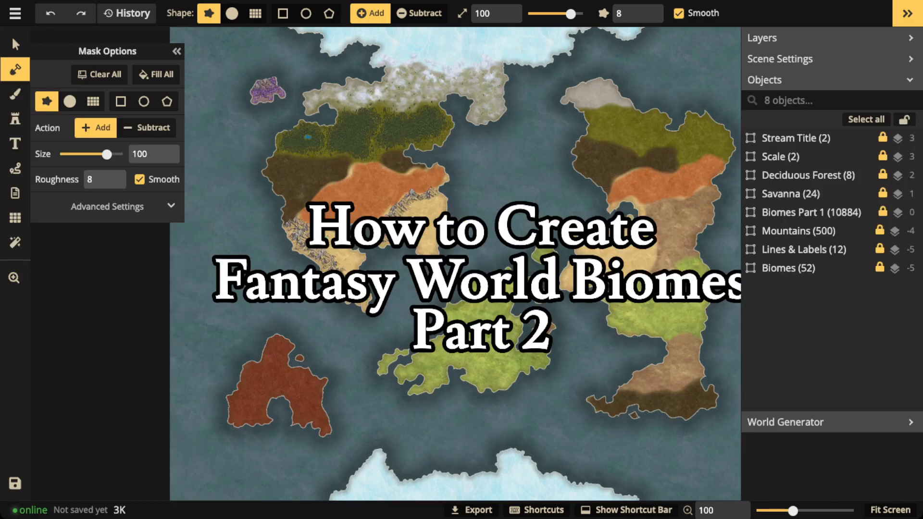
{"action": "left_click", "coordinate": [15, 44]}
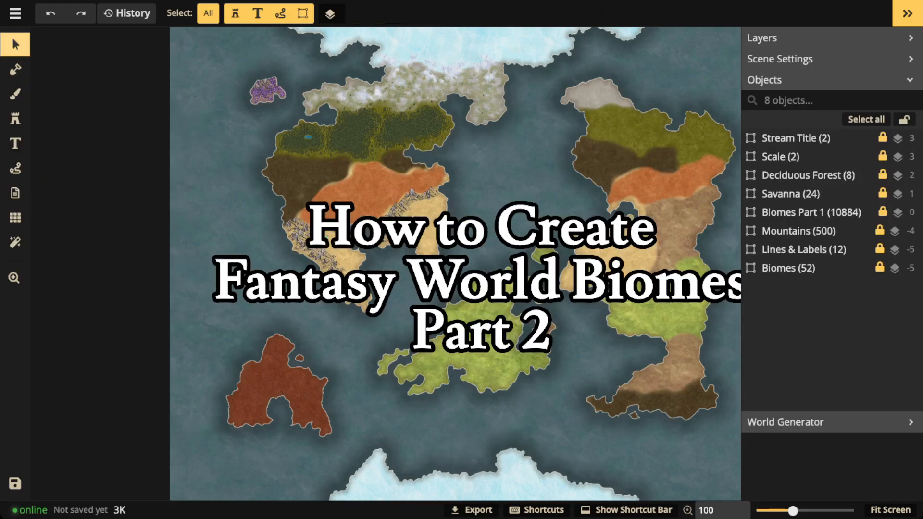
{"action": "scroll", "coordinate": [456, 263], "scroll_direction": "down", "scroll_amount": 2}
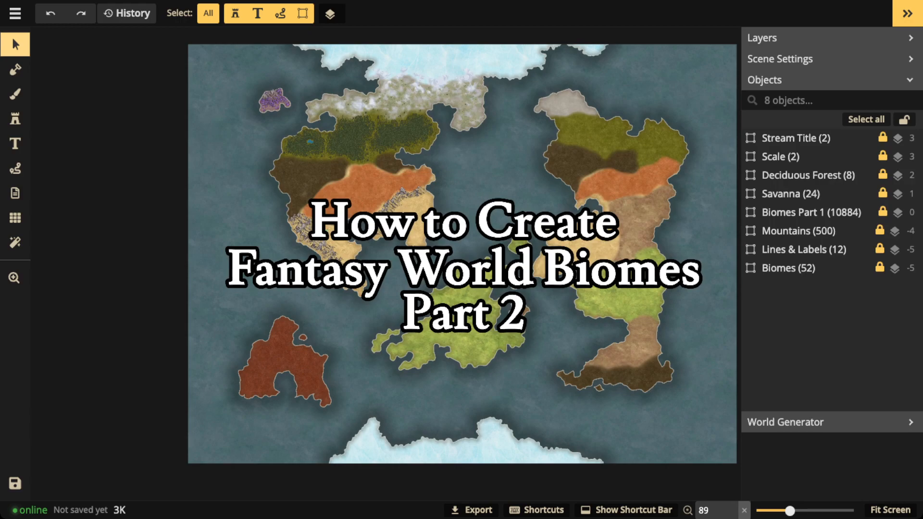
{"action": "left_click", "coordinate": [796, 138]}
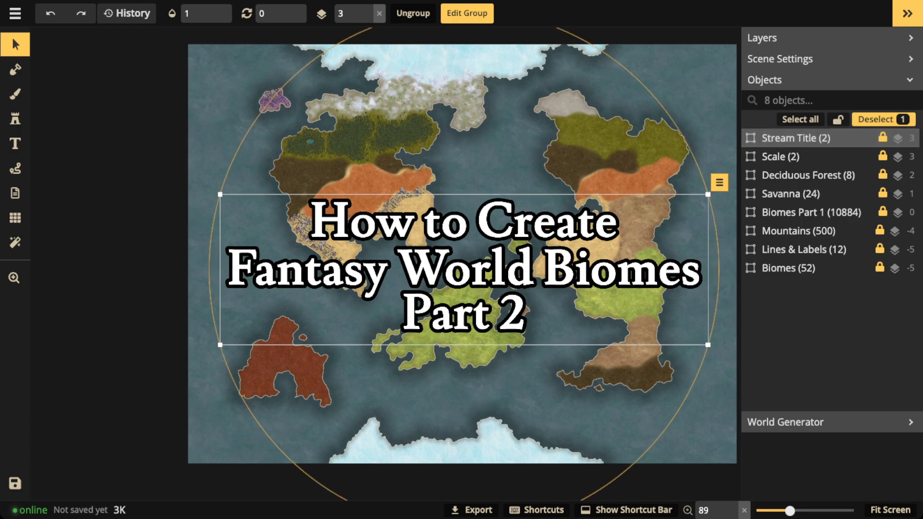
{"action": "key", "text": "Delete"}
{"action": "scroll", "coordinate": [440, 249], "scroll_direction": "down", "scroll_amount": 1}
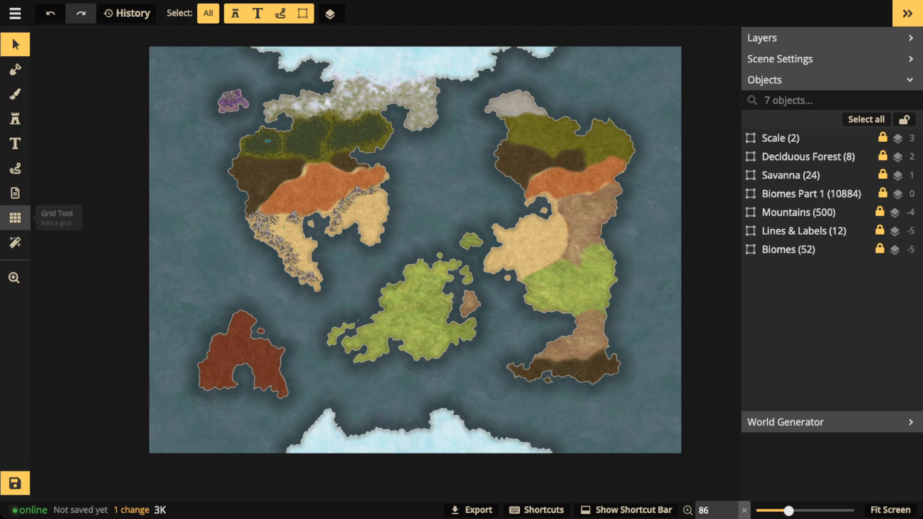
Turn on the map's grid and collapse the grid options.
{"action": "left_click", "coordinate": [15, 217]}
{"action": "left_click", "coordinate": [40, 71]}
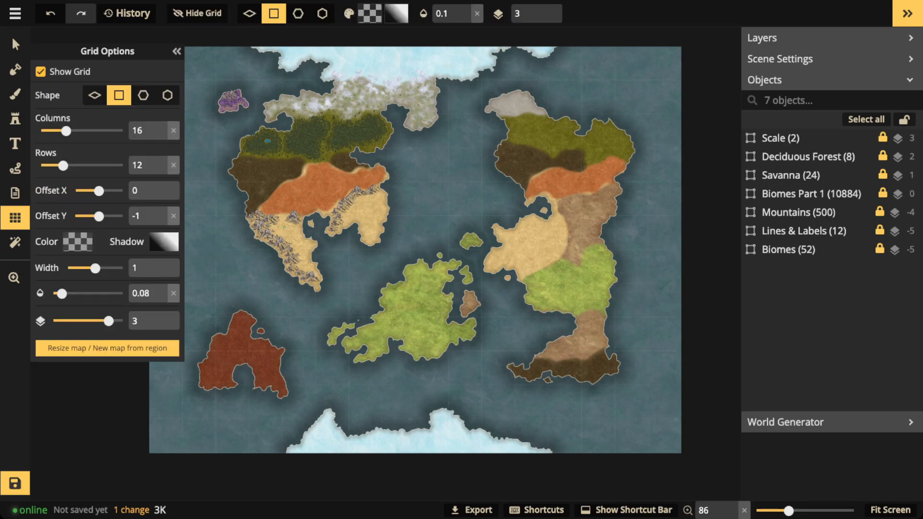
{"action": "left_click", "coordinate": [176, 51]}
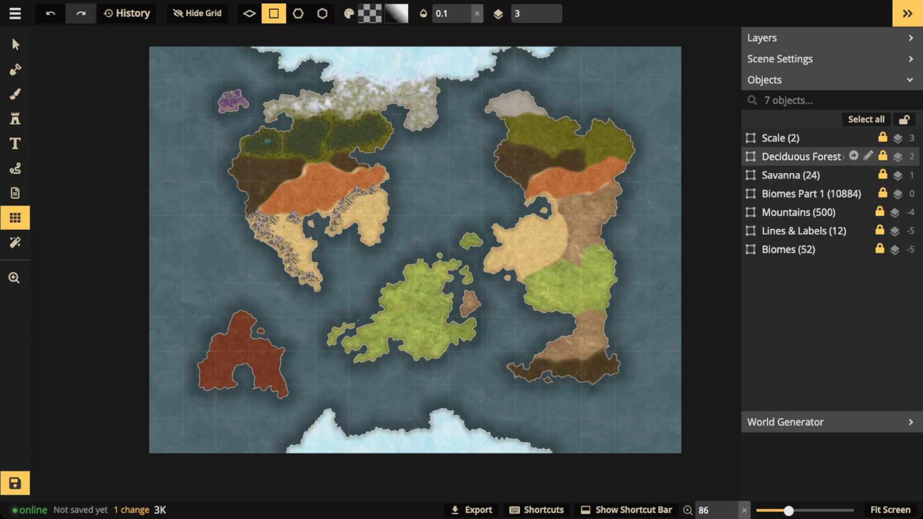
Set the opacity of the Scale group to 1 and deselect it.
{"action": "left_click", "coordinate": [789, 138]}
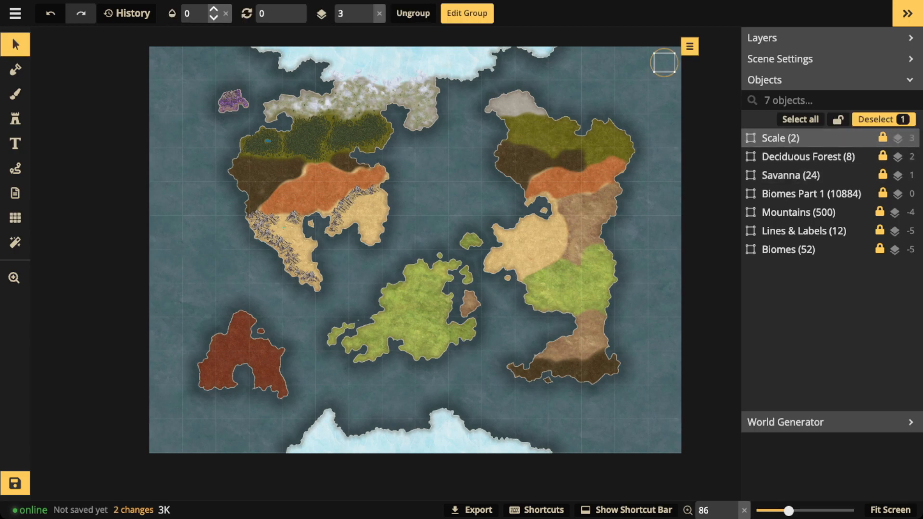
{"action": "type", "text": "1"}
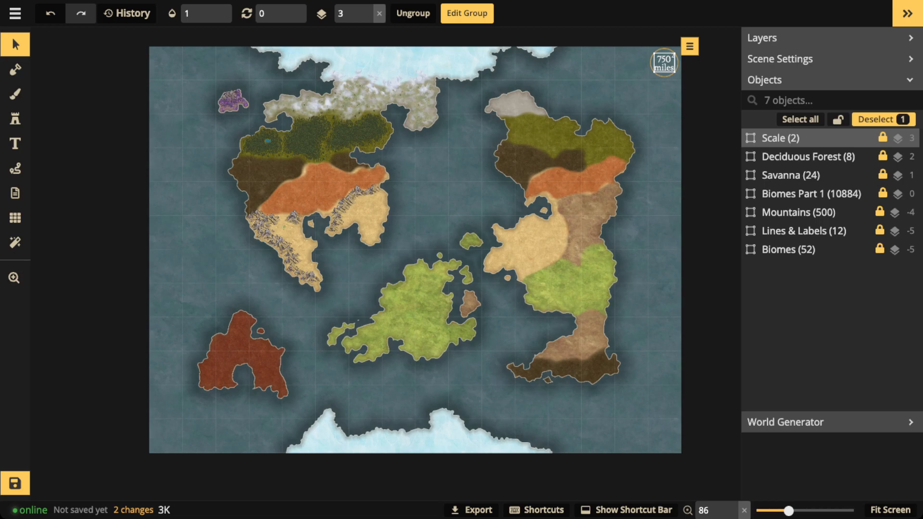
{"action": "key", "text": "Escape"}
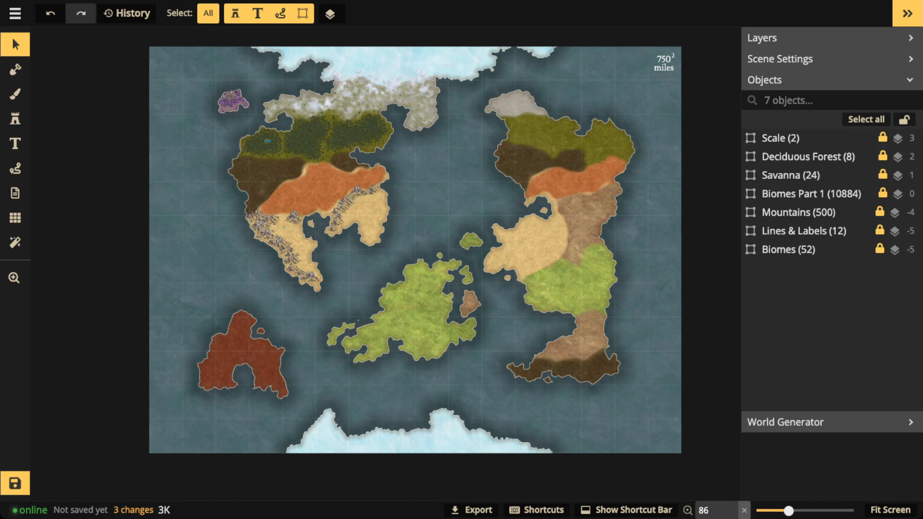
Set the opacity of the Lines & Labels group to 1 and inspect the equator area of the map.
{"action": "left_click", "coordinate": [802, 231]}
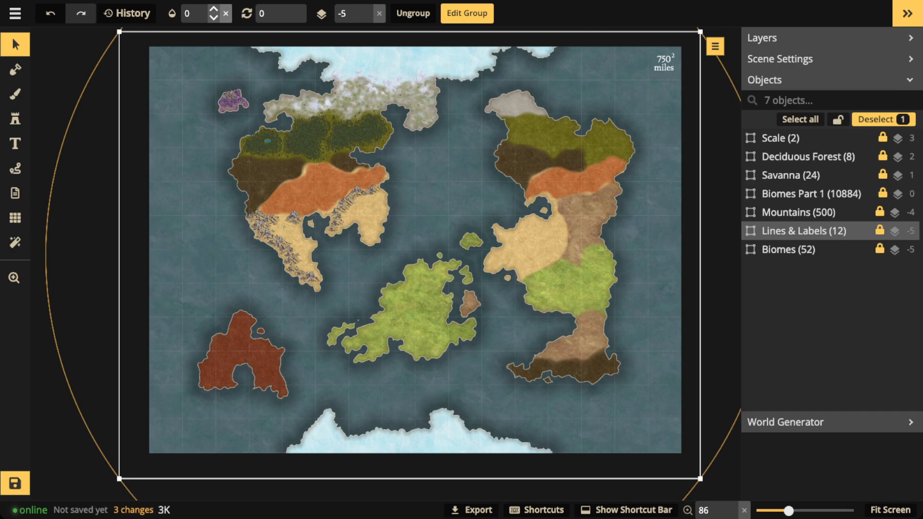
{"action": "left_click", "coordinate": [213, 8]}
{"action": "key", "text": "Escape"}
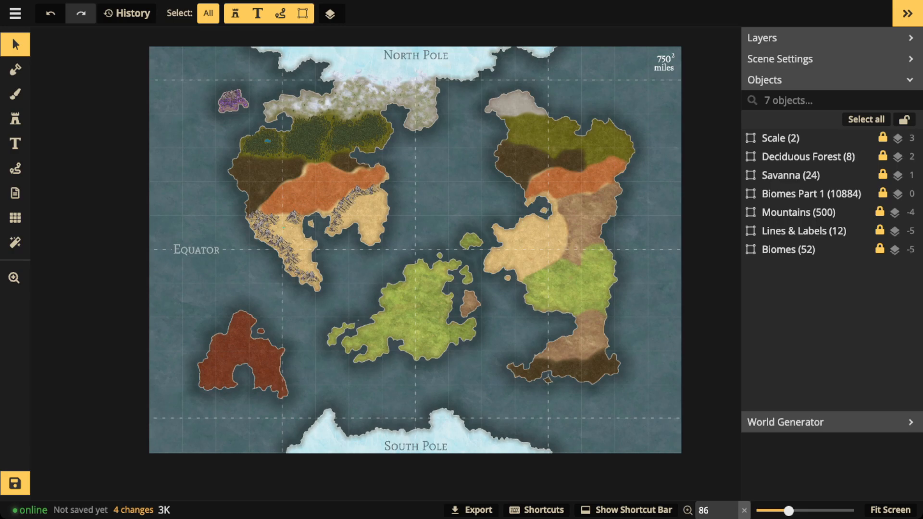
{"action": "scroll", "coordinate": [312, 248], "scroll_direction": "up", "scroll_amount": 5}
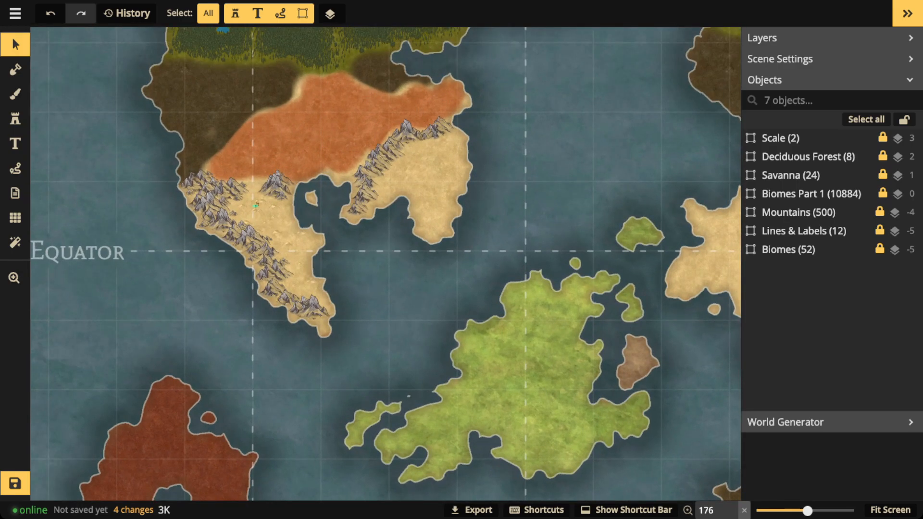
{"action": "scroll", "coordinate": [259, 260], "scroll_direction": "down", "scroll_amount": 1}
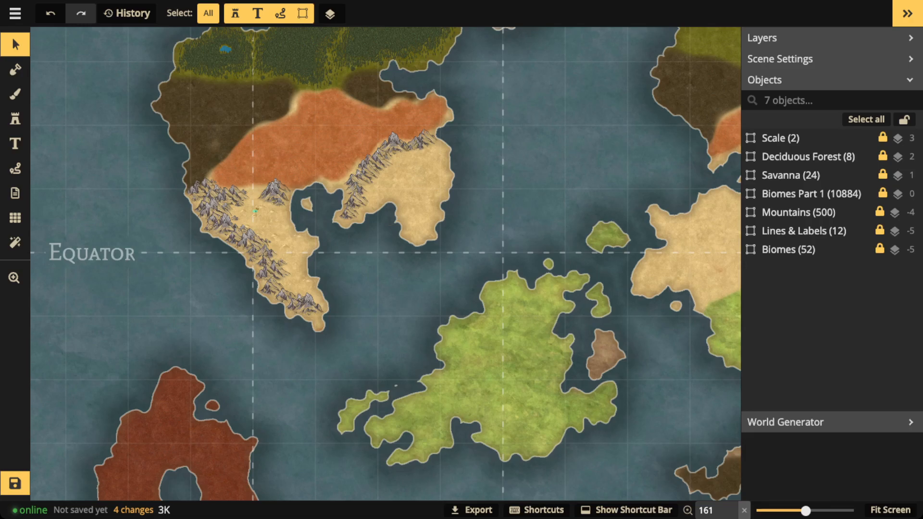
{"action": "scroll", "coordinate": [235, 221], "scroll_direction": "down", "scroll_amount": 5}
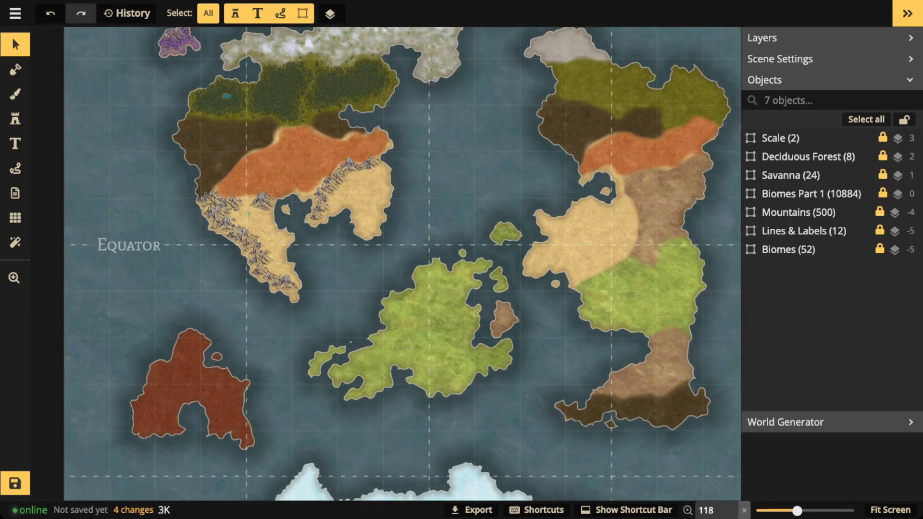
{"action": "scroll", "coordinate": [331, 219], "scroll_direction": "down", "scroll_amount": 3}
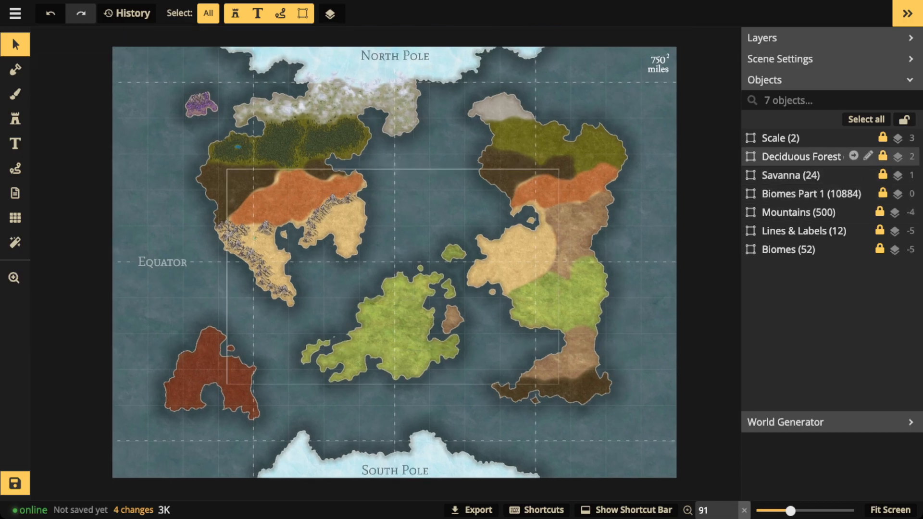
Hide the Lines & Labels group by setting its opacity to 0, and deselect it.
{"action": "left_click", "coordinate": [798, 231]}
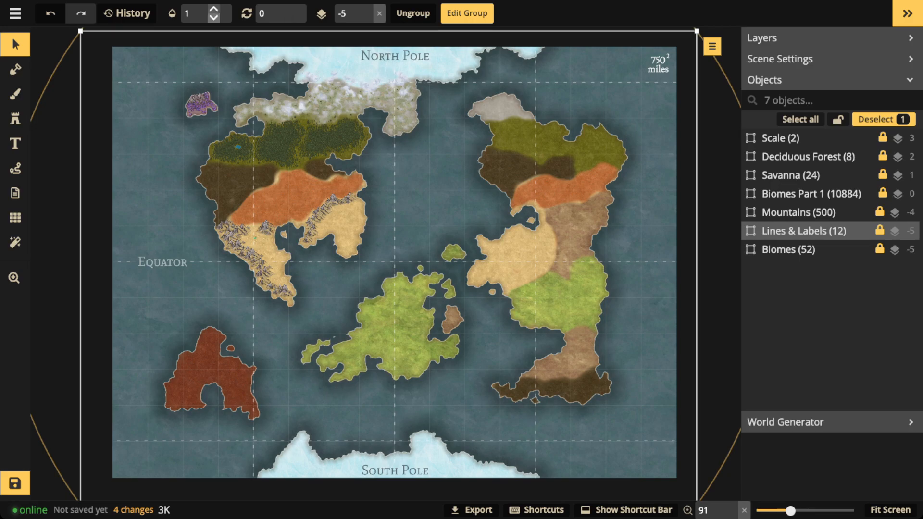
{"action": "left_click", "coordinate": [213, 19]}
{"action": "left_click", "coordinate": [193, 13]}
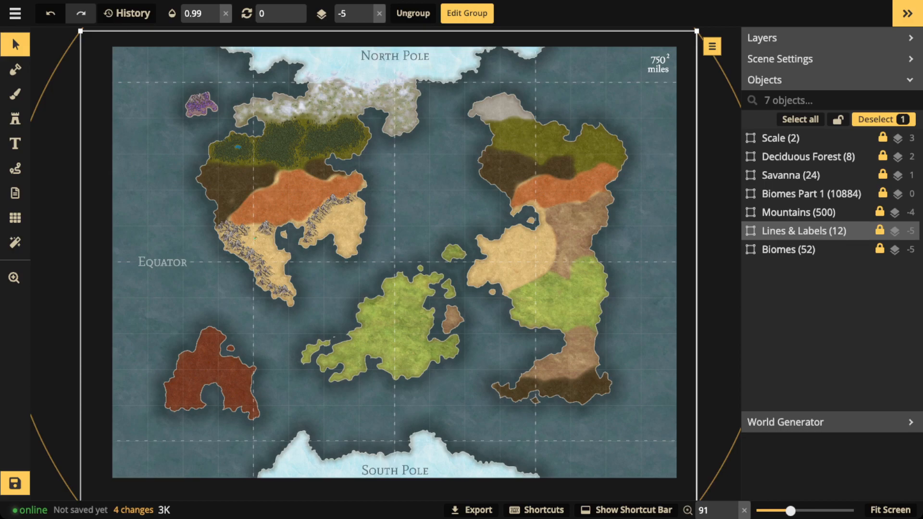
{"action": "key", "text": "ctrl+a"}
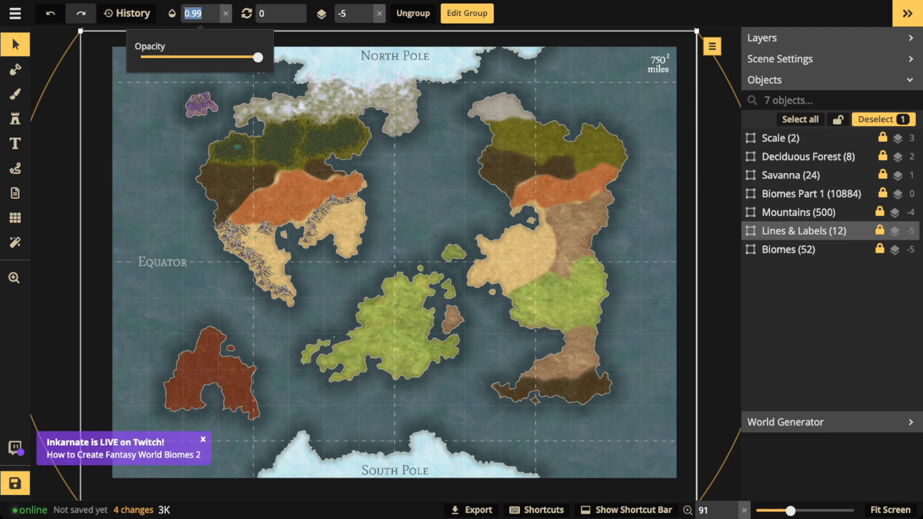
{"action": "type", "text": "0.69"}
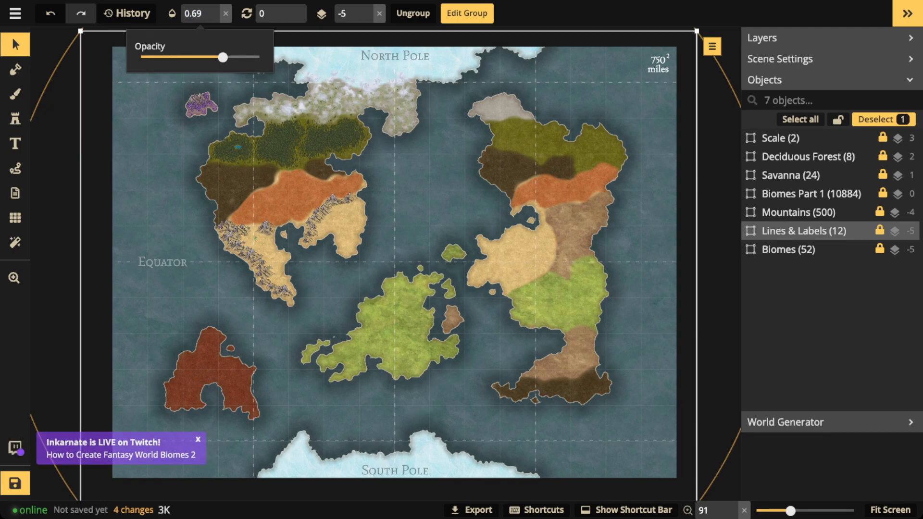
{"action": "key", "text": "BackSpace"}
{"action": "key", "text": "BackSpace"}
{"action": "key", "text": "BackSpace"}
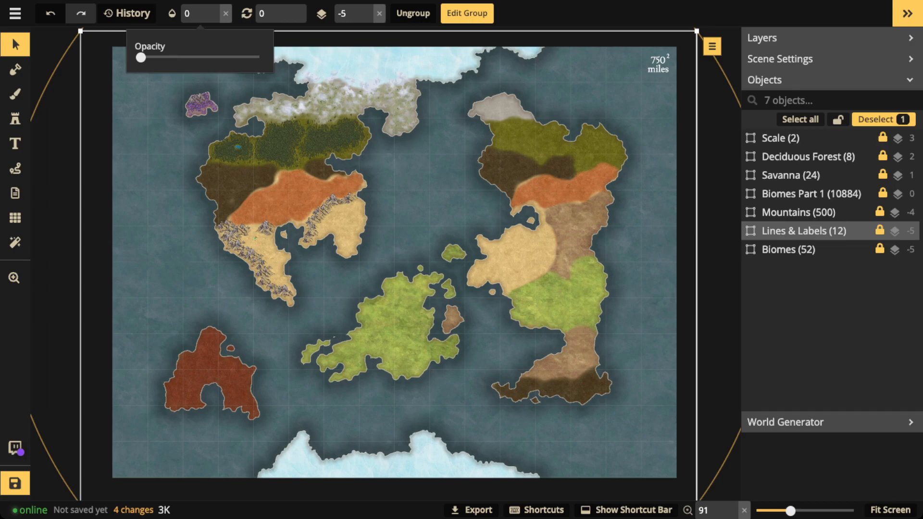
{"action": "key", "text": "Return"}
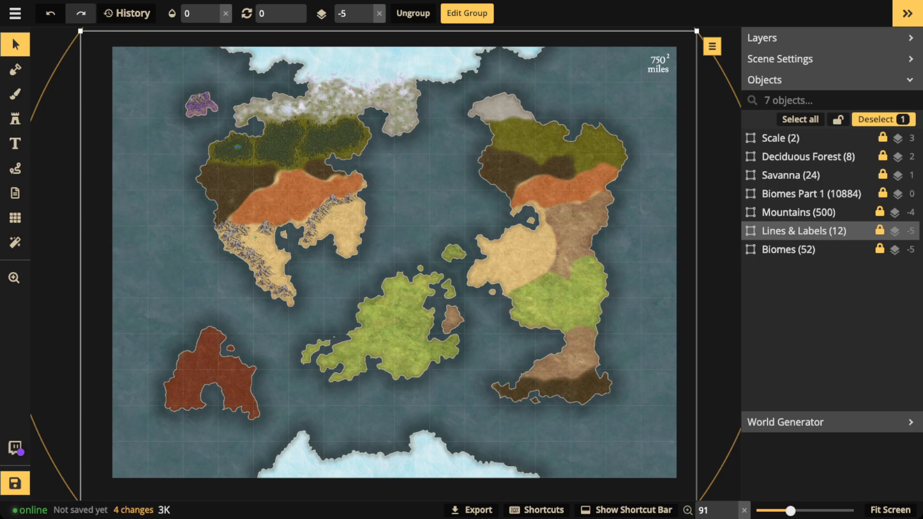
{"action": "key", "text": "Escape"}
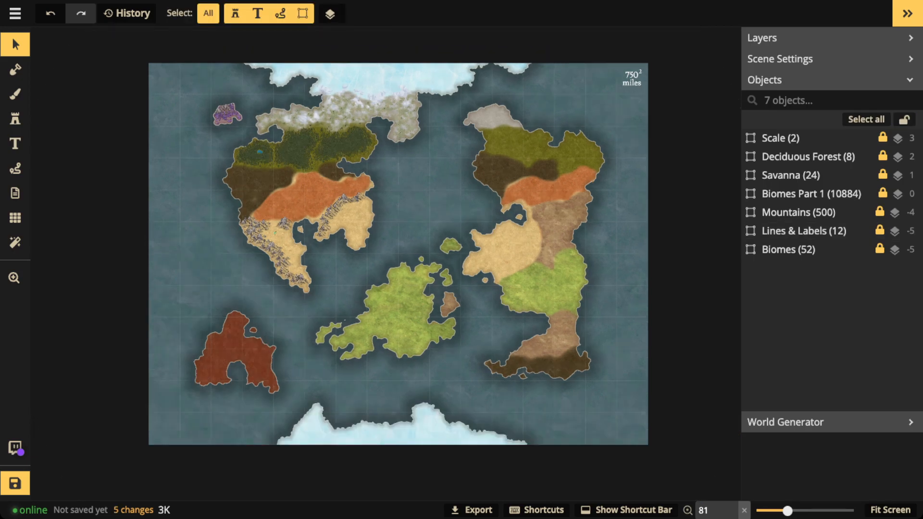
Set the opacity of the Mountains group to 1 and deselect it.
{"action": "scroll", "coordinate": [396, 259], "scroll_direction": "down", "scroll_amount": 1}
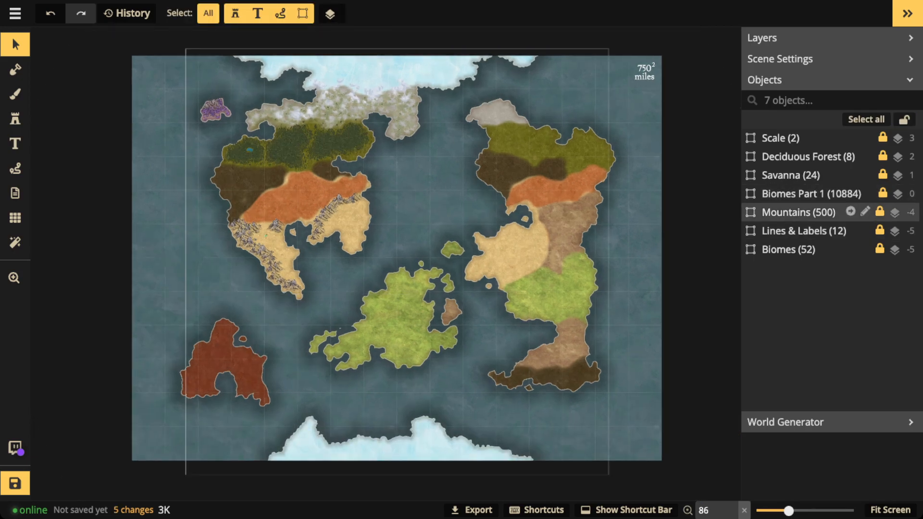
{"action": "left_click", "coordinate": [798, 212]}
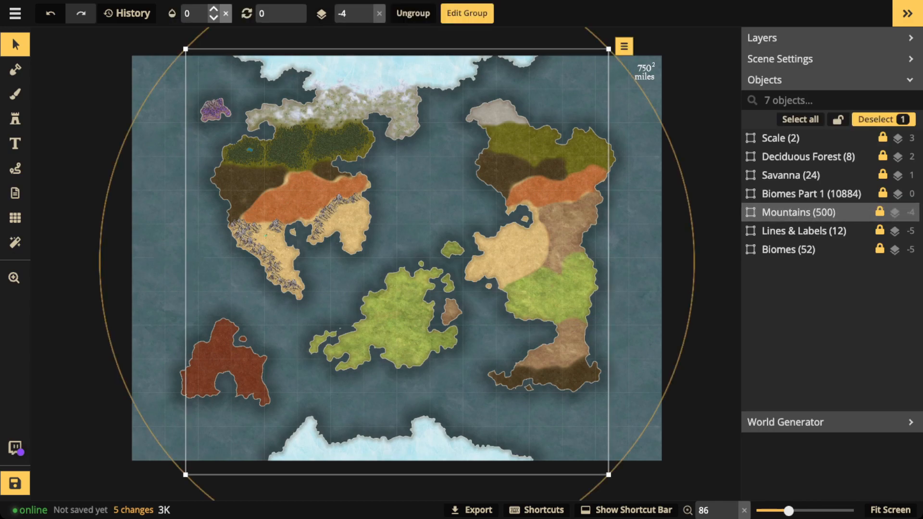
{"action": "left_click", "coordinate": [214, 10]}
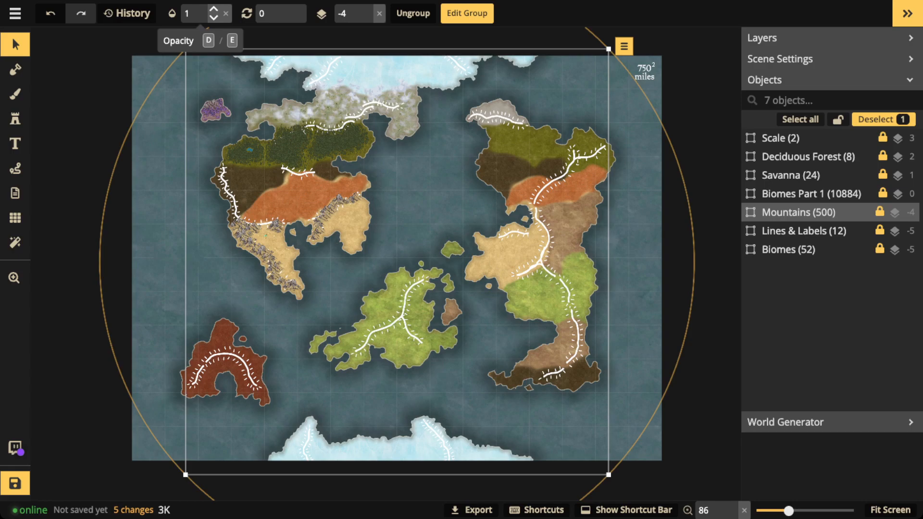
{"action": "key", "text": "Escape"}
Draw a white freehand path looping around the western continent's southern desert peninsula, and change its style to a solid line.
{"action": "scroll", "coordinate": [273, 250], "scroll_direction": "up", "scroll_amount": 5}
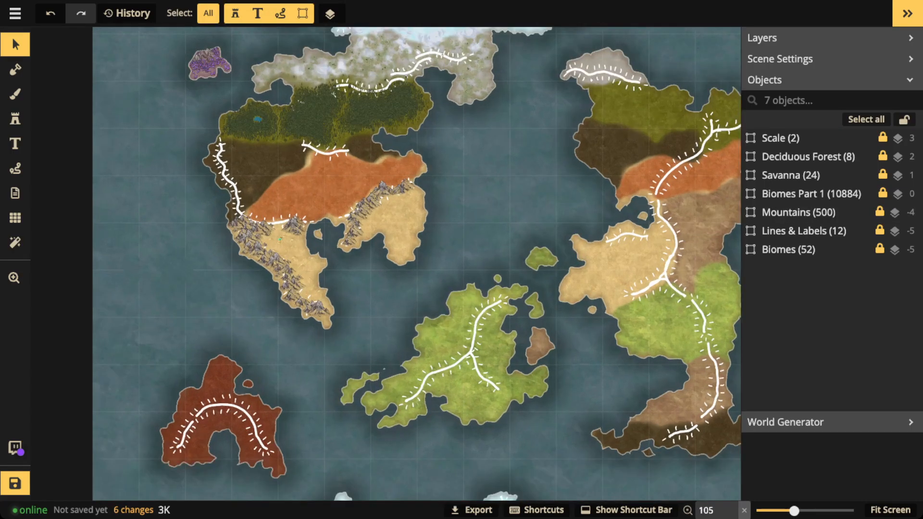
{"action": "scroll", "coordinate": [332, 254], "scroll_direction": "up", "scroll_amount": 5}
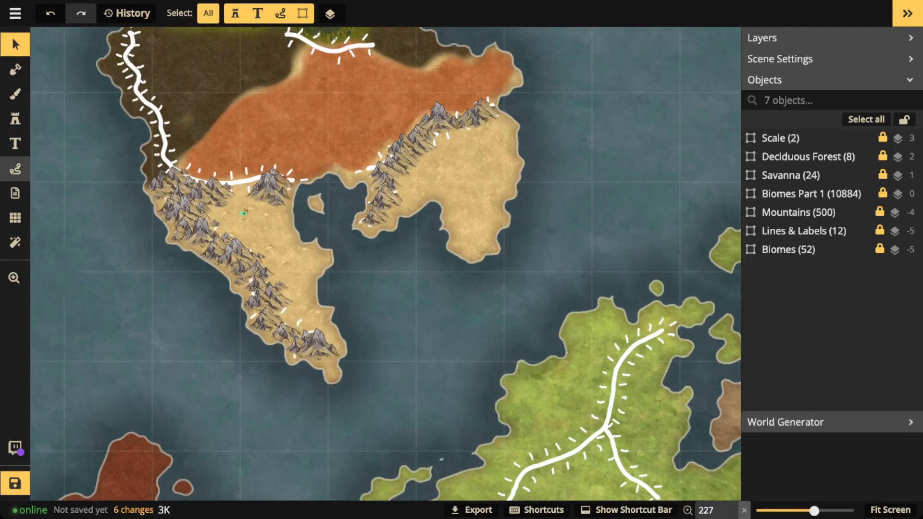
{"action": "left_click", "coordinate": [15, 169]}
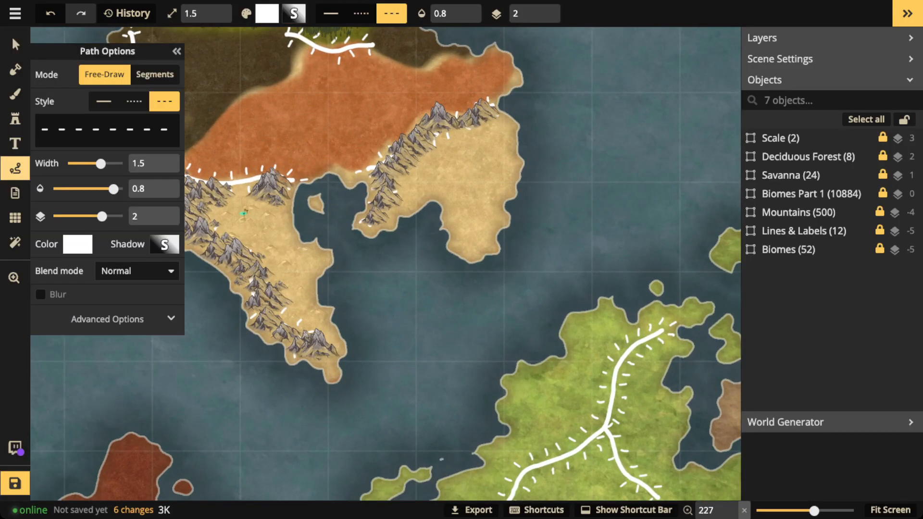
{"action": "mouse_move", "coordinate": [212, 277]}
{"action": "left_mouse_down"}
{"action": "mouse_move", "coordinate": [228, 345]}
{"action": "mouse_move", "coordinate": [361, 380]}
{"action": "mouse_move", "coordinate": [275, 181]}
{"action": "left_mouse_up"}
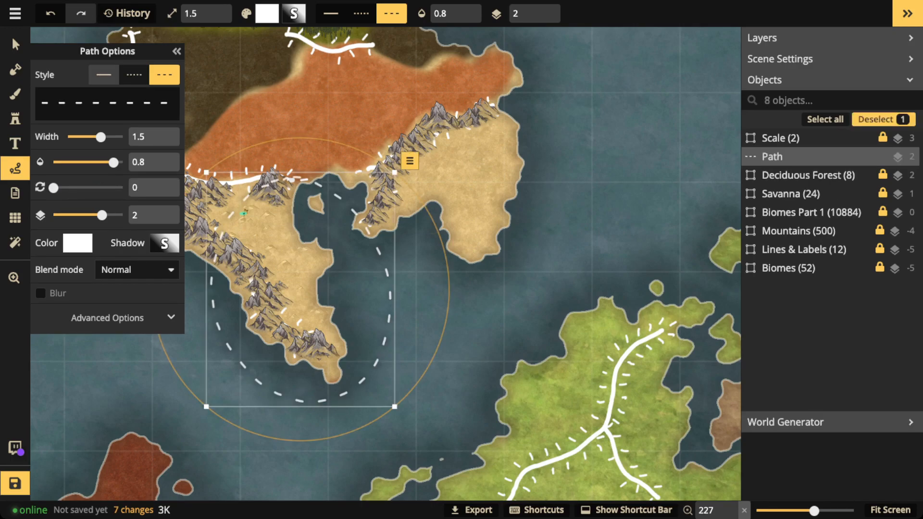
{"action": "left_click", "coordinate": [103, 74]}
{"action": "scroll", "coordinate": [307, 243], "scroll_direction": "up", "scroll_amount": 2}
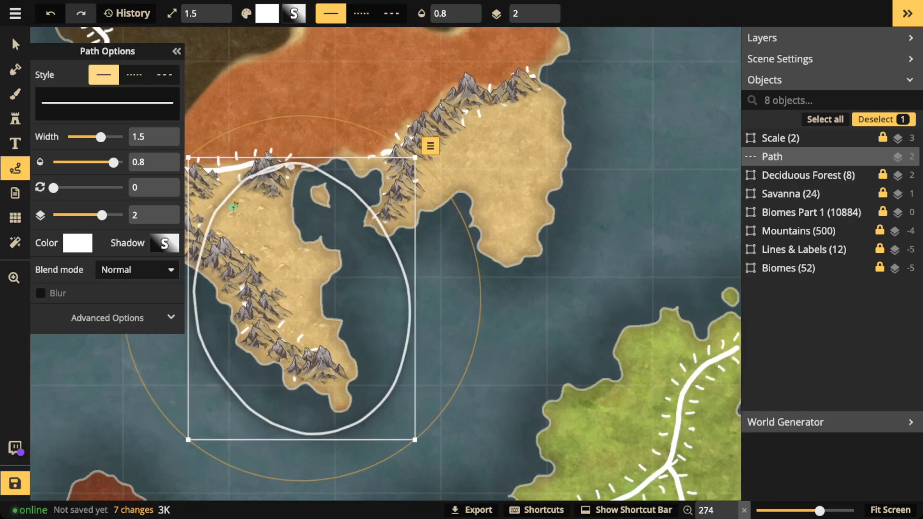
Delete the looped path around the southern desert peninsula.
{"action": "scroll", "coordinate": [385, 263], "scroll_direction": "down", "scroll_amount": 2}
{"action": "scroll", "coordinate": [386, 264], "scroll_direction": "left", "scroll_amount": 3}
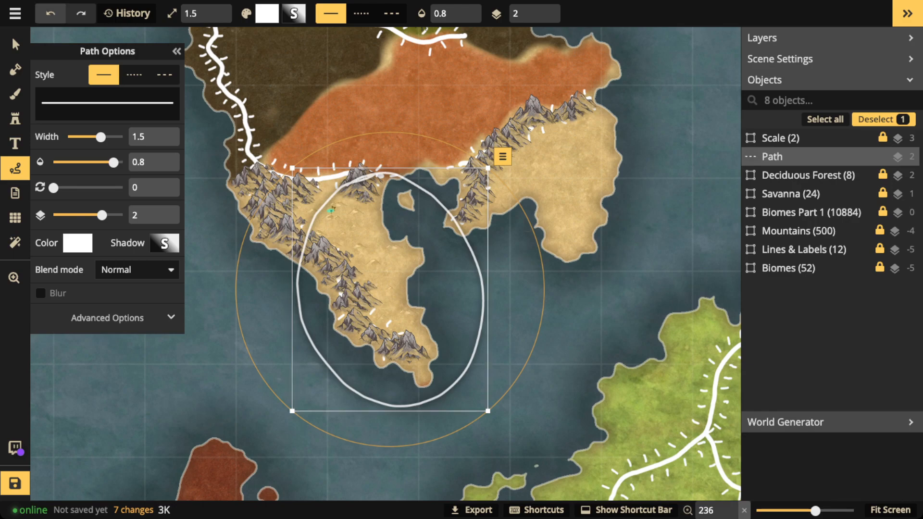
{"action": "key", "text": "Delete"}
Hide the Mountains group by setting its opacity to 0.
{"action": "scroll", "coordinate": [391, 257], "scroll_direction": "down", "scroll_amount": 6}
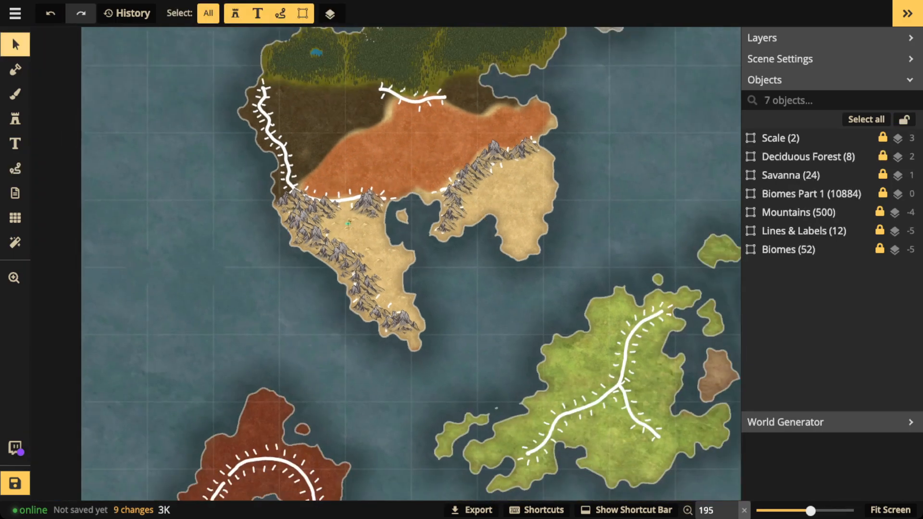
{"action": "key", "text": "space"}
{"action": "left_click_drag", "start_coordinate": [461, 259], "coordinate": [385, 293]}
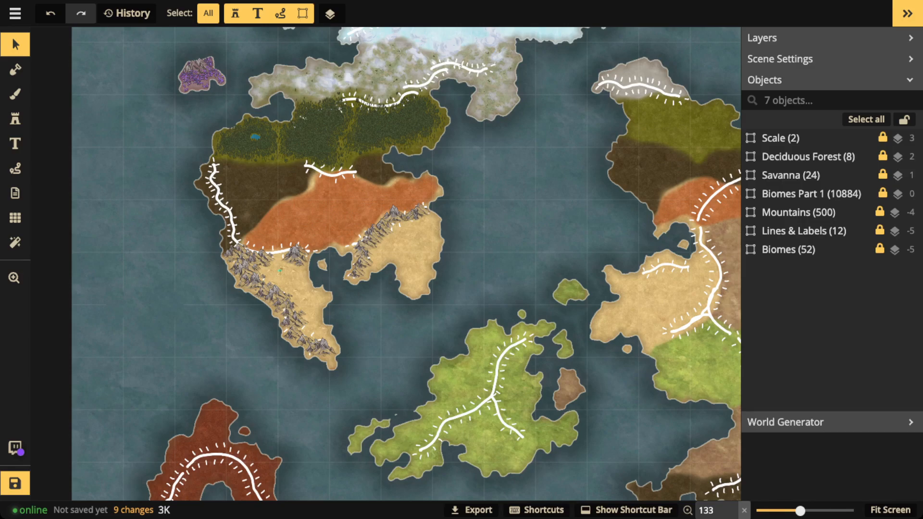
{"action": "scroll", "coordinate": [232, 105], "scroll_direction": "down", "scroll_amount": 2}
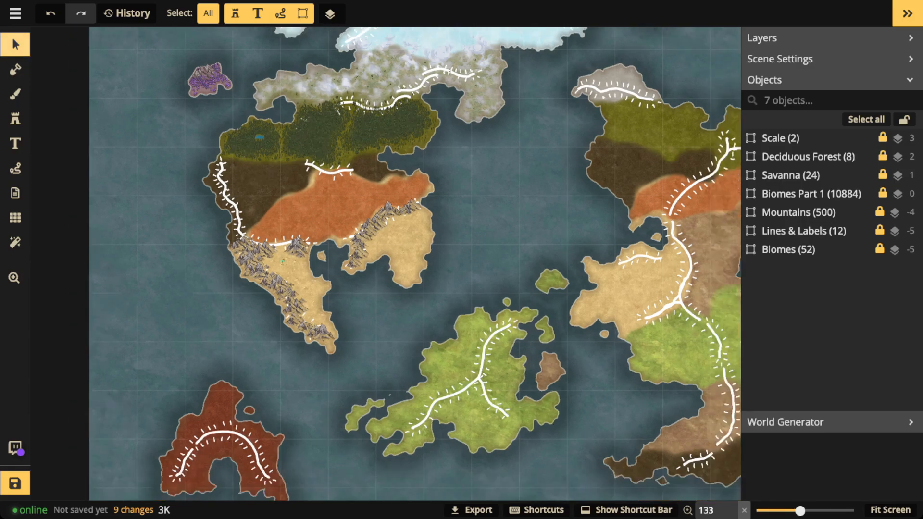
{"action": "scroll", "coordinate": [232, 105], "scroll_direction": "down", "scroll_amount": 1}
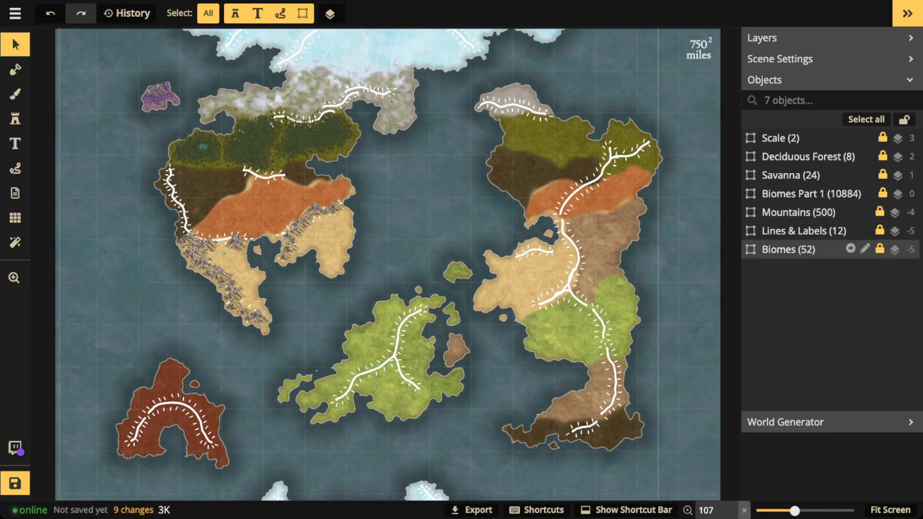
{"action": "left_click", "coordinate": [798, 212]}
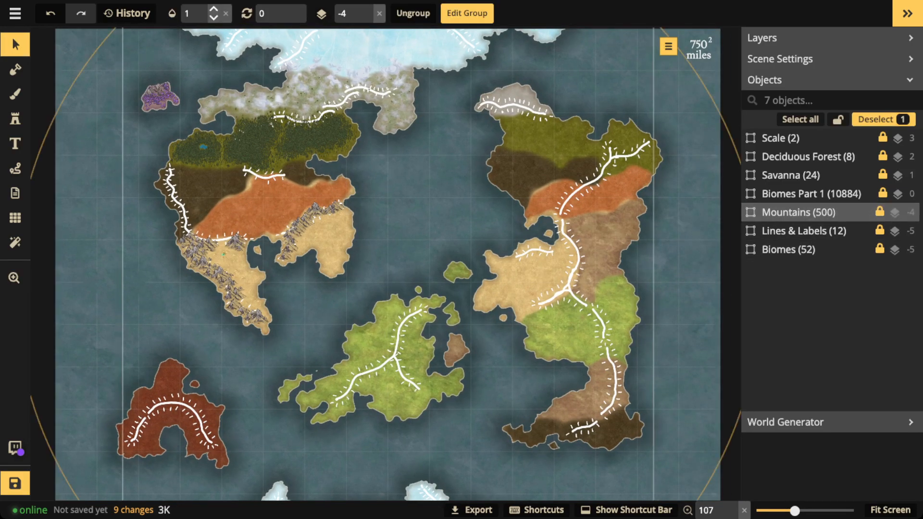
{"action": "left_click", "coordinate": [190, 13]}
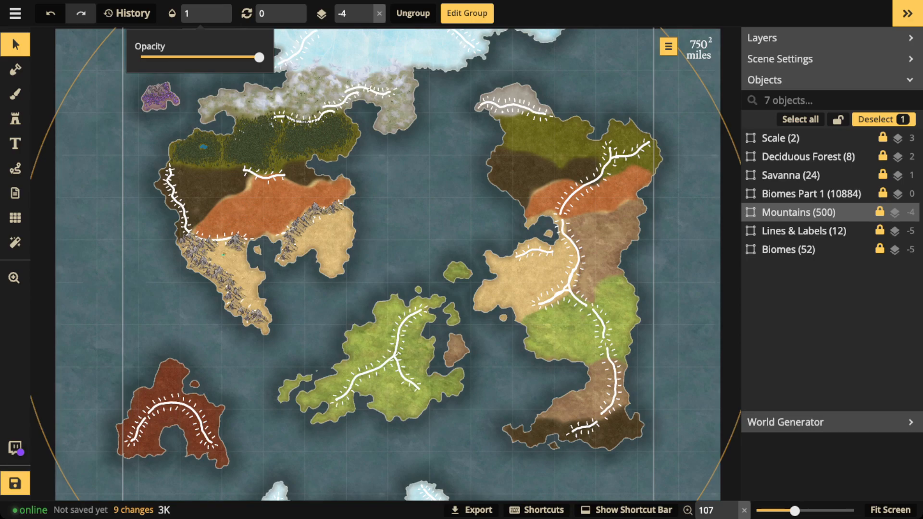
{"action": "left_click_drag", "start_coordinate": [259, 57], "coordinate": [140, 57]}
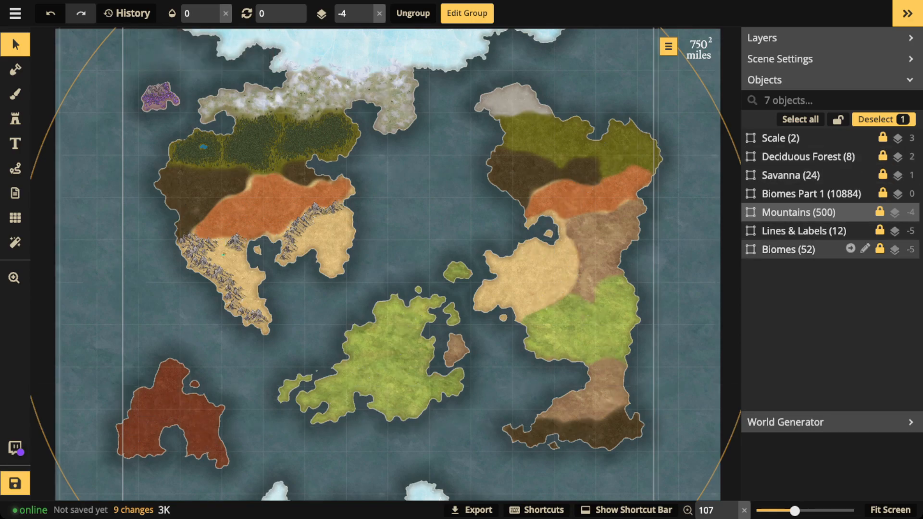
Set the opacity of the Biomes group to 1 and inspect the biome legend and dotted region outlines.
{"action": "left_click", "coordinate": [789, 249]}
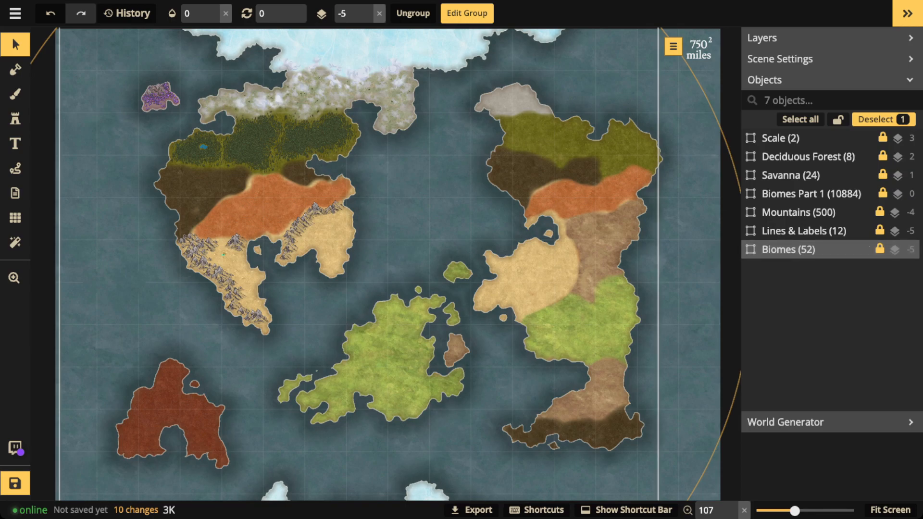
{"action": "left_click", "coordinate": [213, 9]}
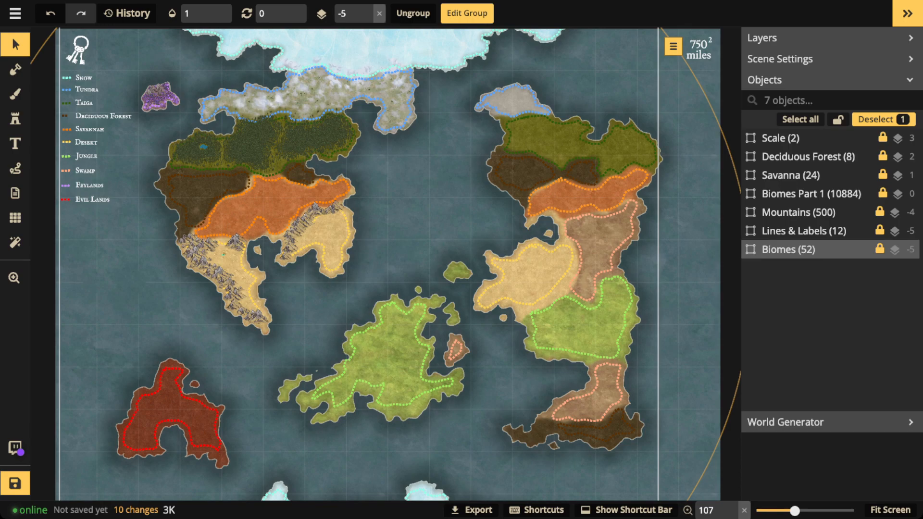
{"action": "scroll", "coordinate": [385, 264], "scroll_direction": "up", "scroll_amount": 4}
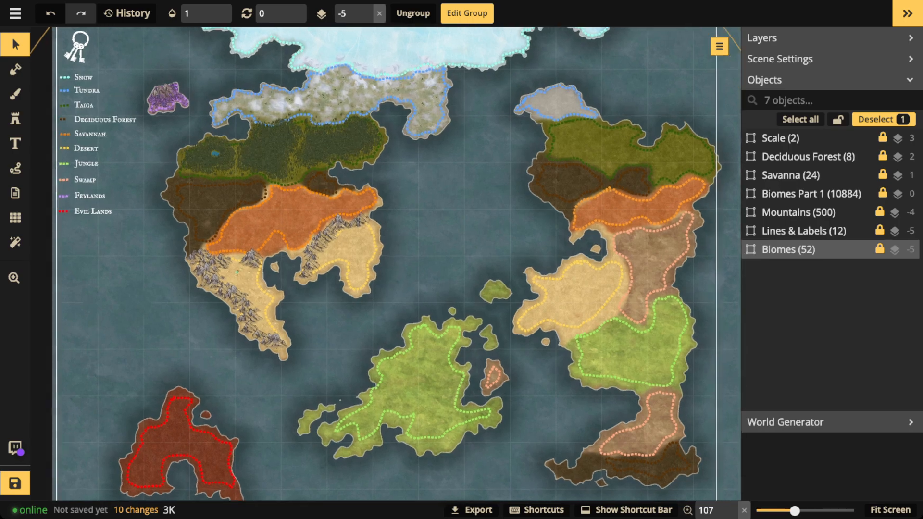
{"action": "scroll", "coordinate": [385, 265], "scroll_direction": "up", "scroll_amount": 3}
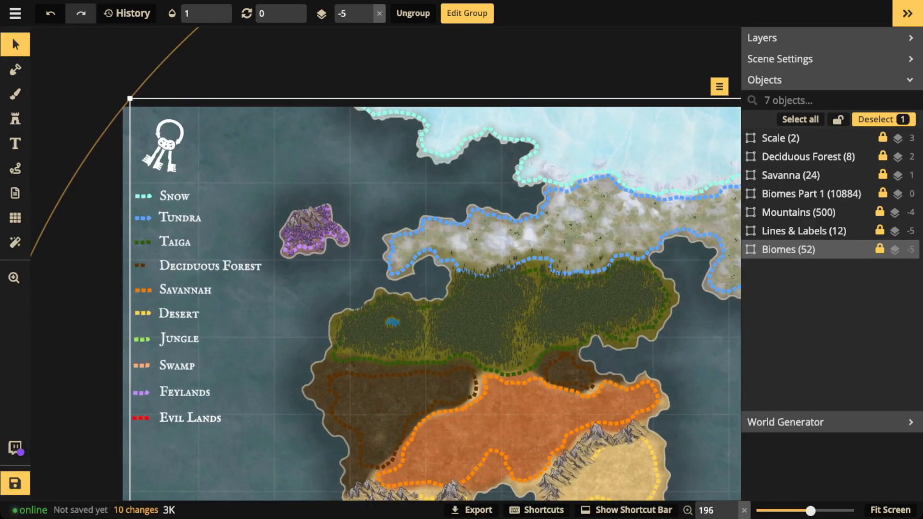
{"action": "scroll", "coordinate": [385, 264], "scroll_direction": "down", "scroll_amount": 4}
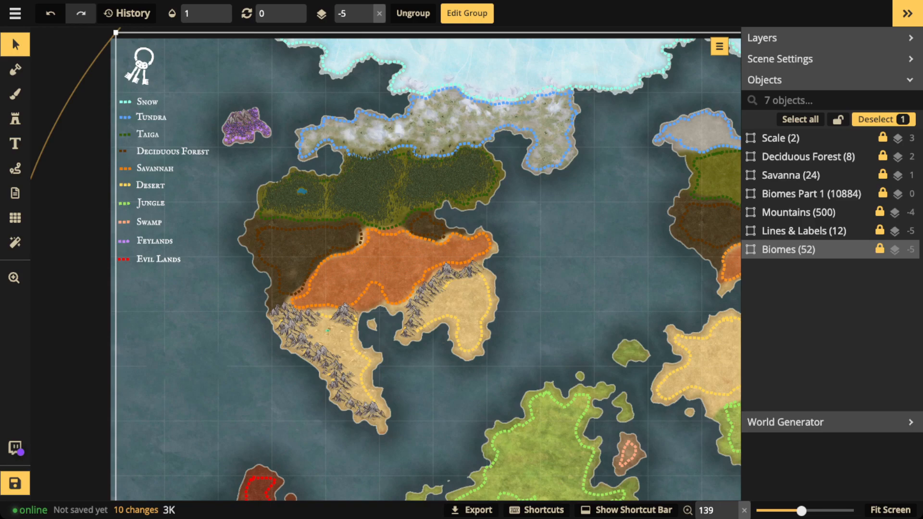
{"action": "scroll", "coordinate": [428, 264], "scroll_direction": "down", "scroll_amount": 1}
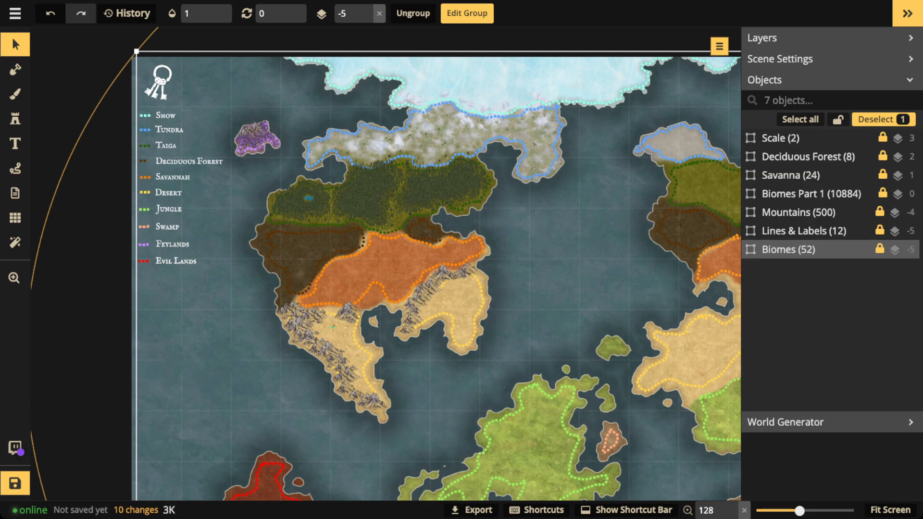
{"action": "left_click", "coordinate": [15, 168]}
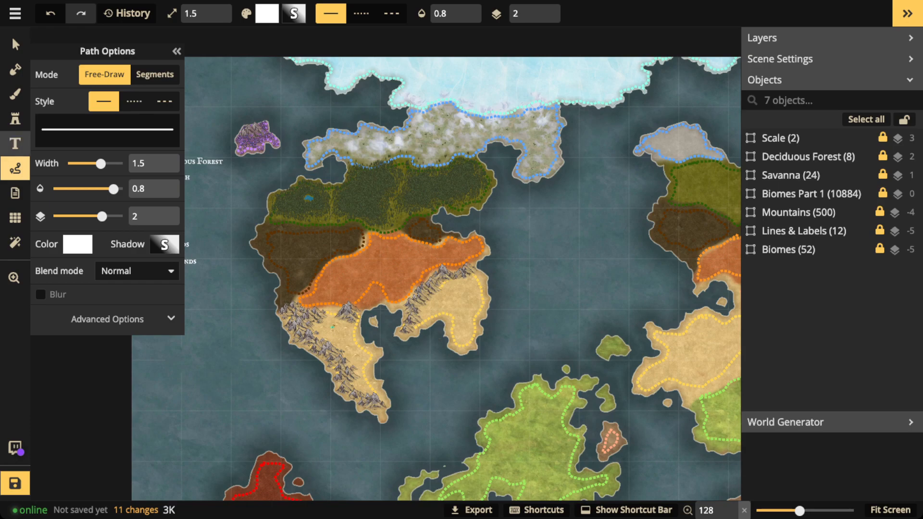
{"action": "left_click_drag", "start_coordinate": [356, 221], "coordinate": [483, 222]}
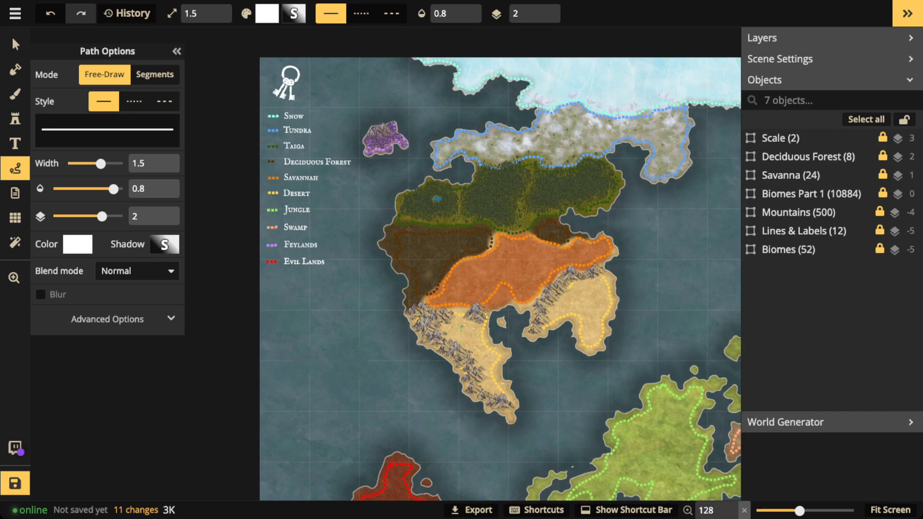
{"action": "key", "text": "v"}
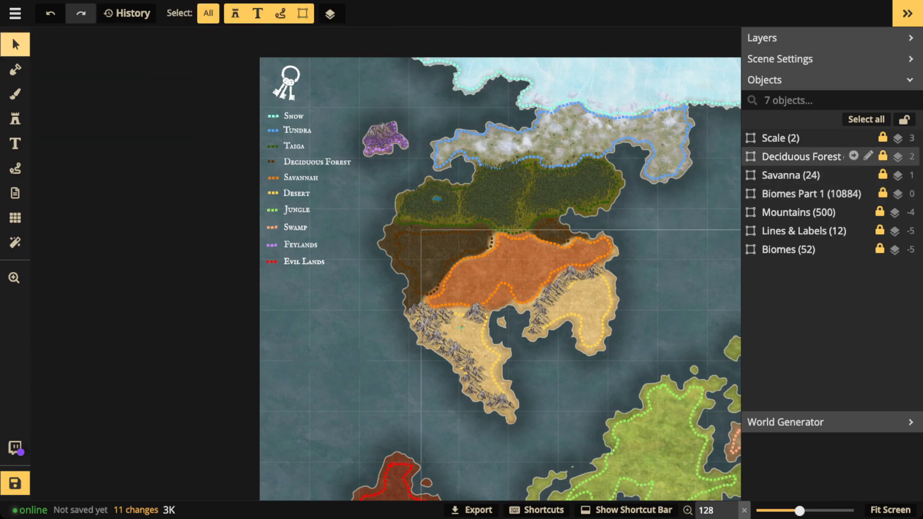
Hide the Biomes group by setting its opacity to 0.
{"action": "left_click", "coordinate": [788, 249]}
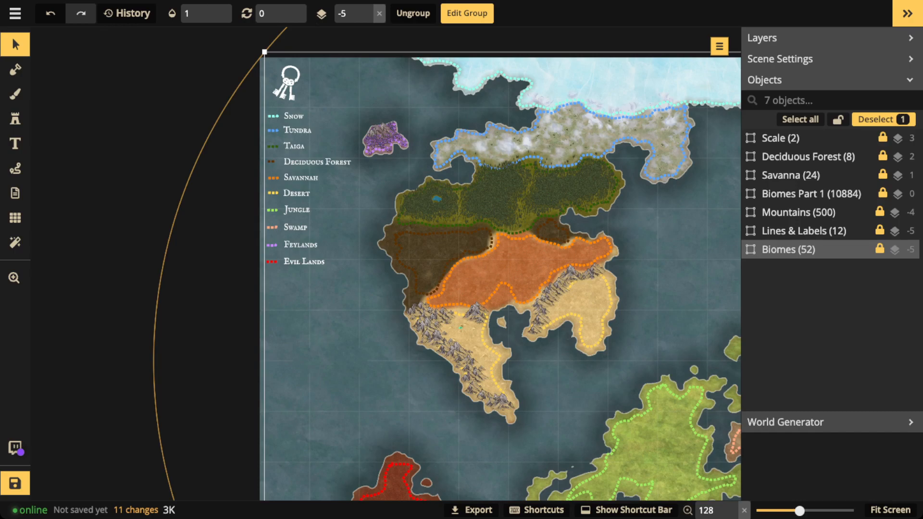
{"action": "left_click", "coordinate": [206, 13]}
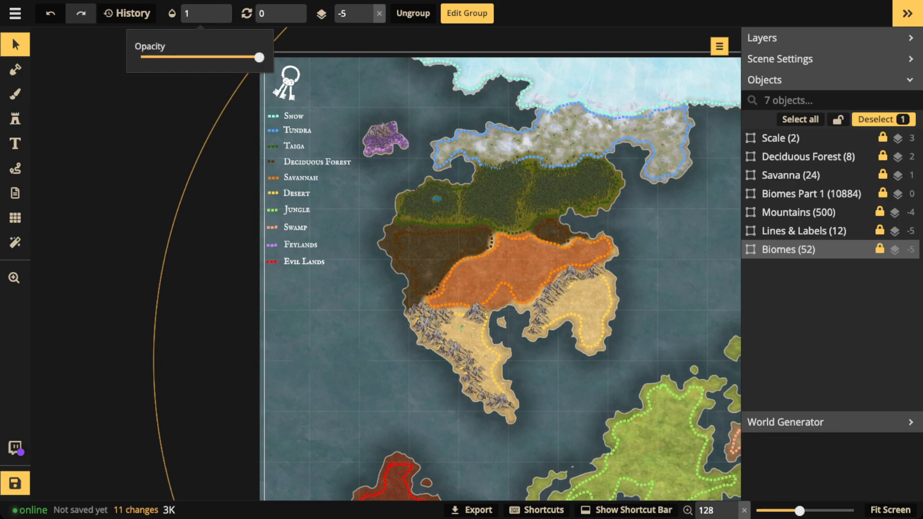
{"action": "left_click_drag", "start_coordinate": [259, 57], "coordinate": [140, 57]}
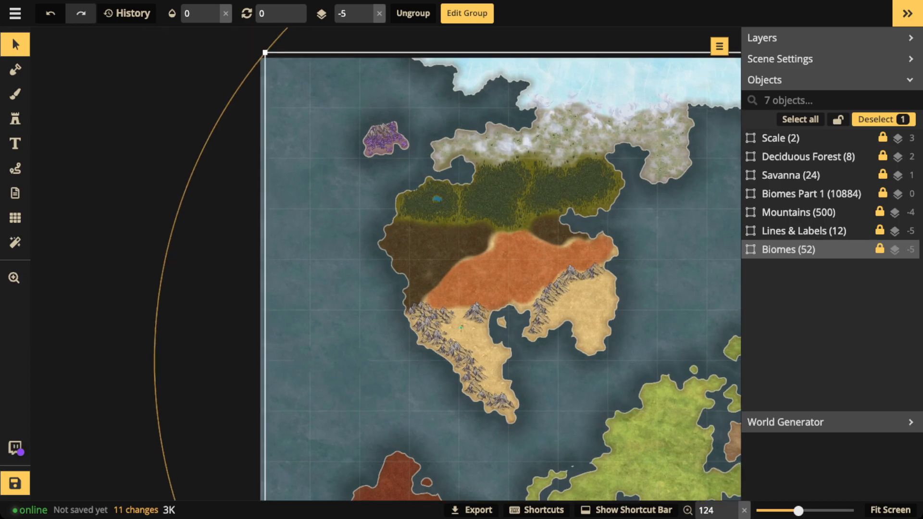
Draw two solid white freehand arrows on the western continent, one across the taiga–tundra border and one from the savanna into the desert.
{"action": "scroll", "coordinate": [546, 257], "scroll_direction": "up", "scroll_amount": 3}
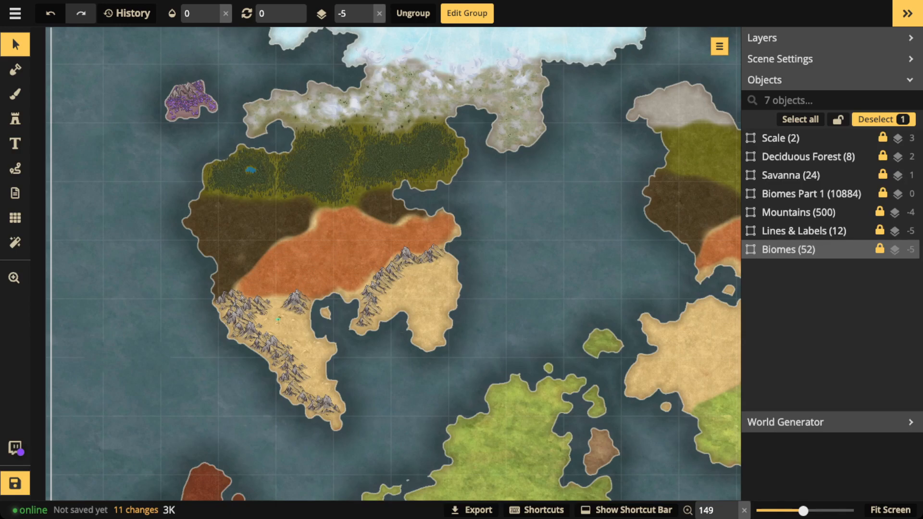
{"action": "scroll", "coordinate": [362, 154], "scroll_direction": "up", "scroll_amount": 3}
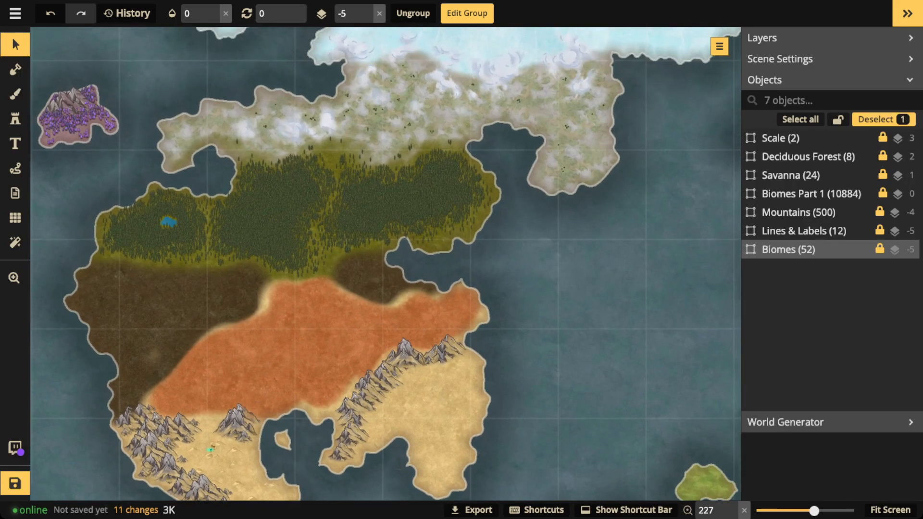
{"action": "left_click", "coordinate": [15, 169]}
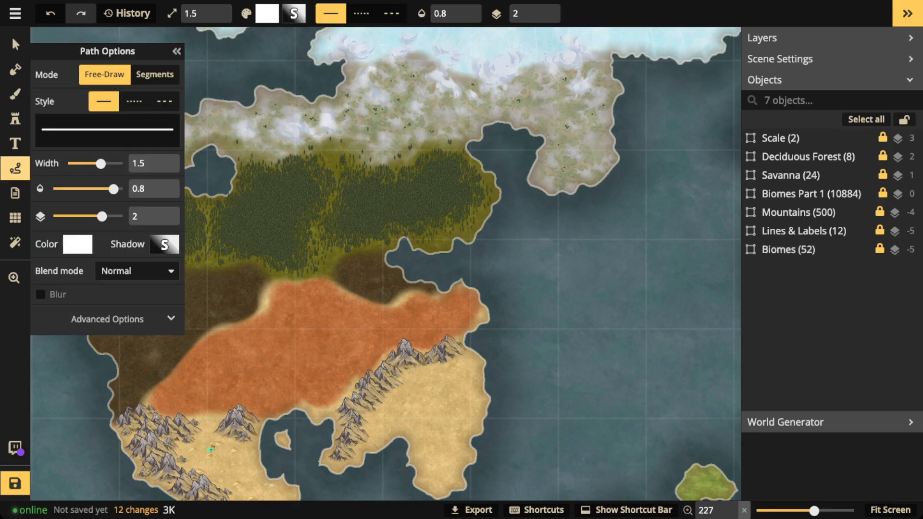
{"action": "left_click_drag", "start_coordinate": [336, 133], "coordinate": [330, 166]}
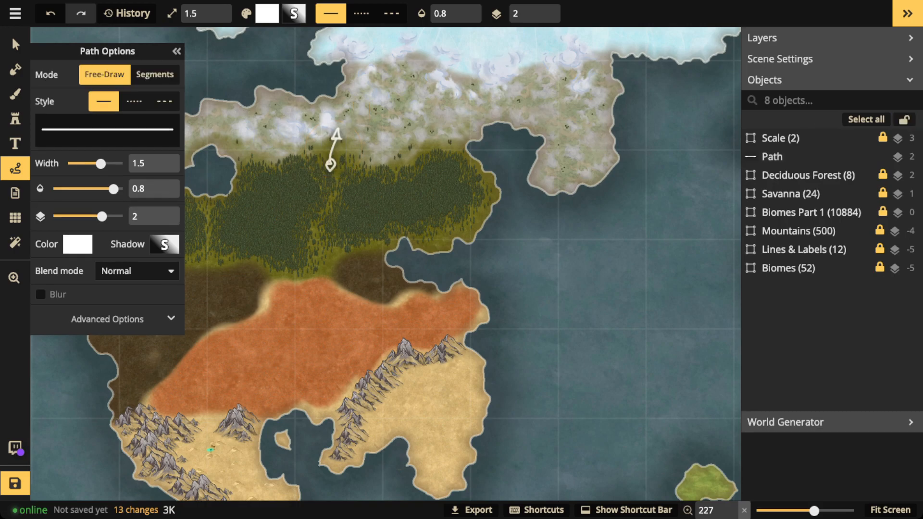
{"action": "mouse_move", "coordinate": [213, 399]}
{"action": "left_mouse_down"}
{"action": "mouse_move", "coordinate": [210, 427]}
{"action": "mouse_move", "coordinate": [218, 392]}
{"action": "left_mouse_up"}
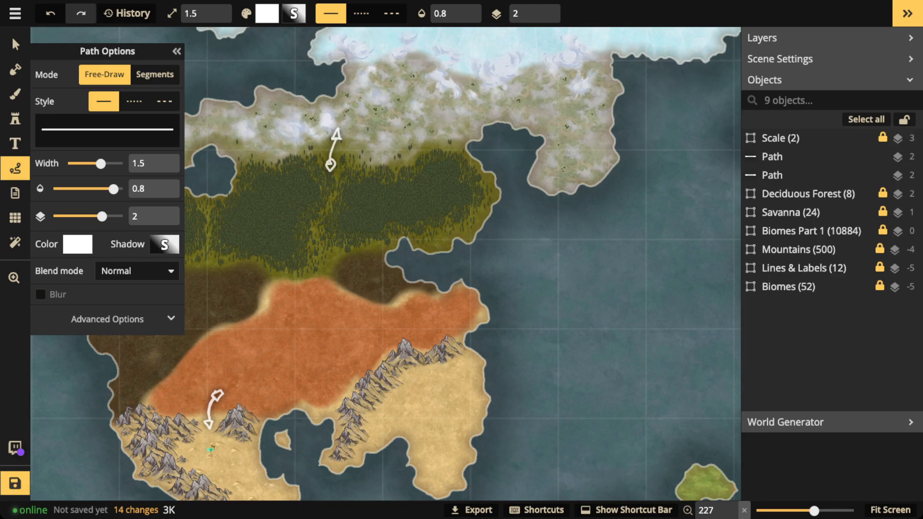
Delete both freehand arrow paths from the western continent.
{"action": "left_click", "coordinate": [15, 44]}
{"action": "left_click", "coordinate": [334, 147]}
{"action": "key", "text": "Delete"}
{"action": "scroll", "coordinate": [264, 236], "scroll_direction": "down", "scroll_amount": 1}
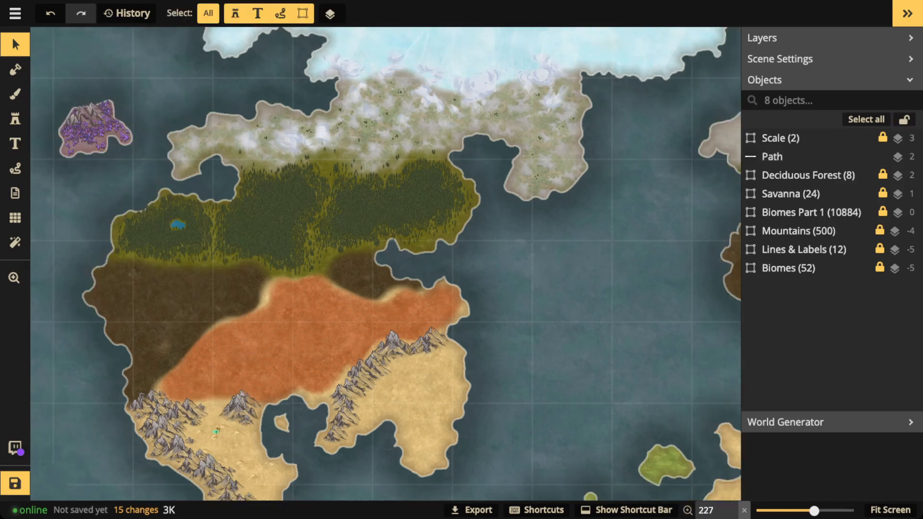
{"action": "left_click_drag", "start_coordinate": [264, 236], "coordinate": [252, 337]}
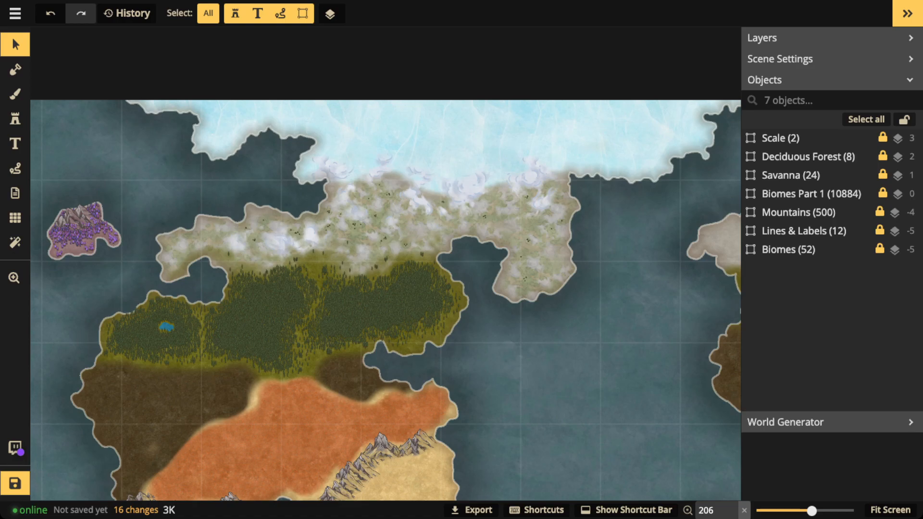
Choose the grey speckled texture from the brush favorites for painting on the foreground layer.
{"action": "key", "text": "b"}
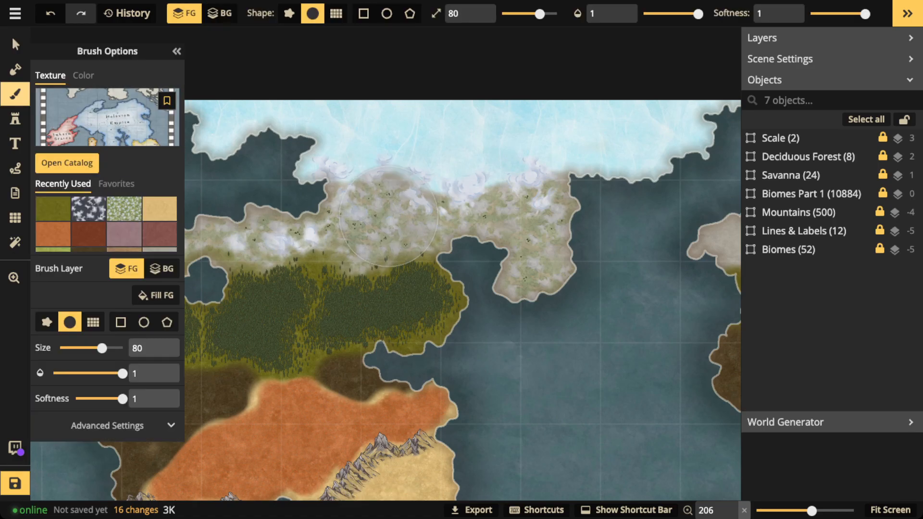
{"action": "left_click", "coordinate": [117, 184]}
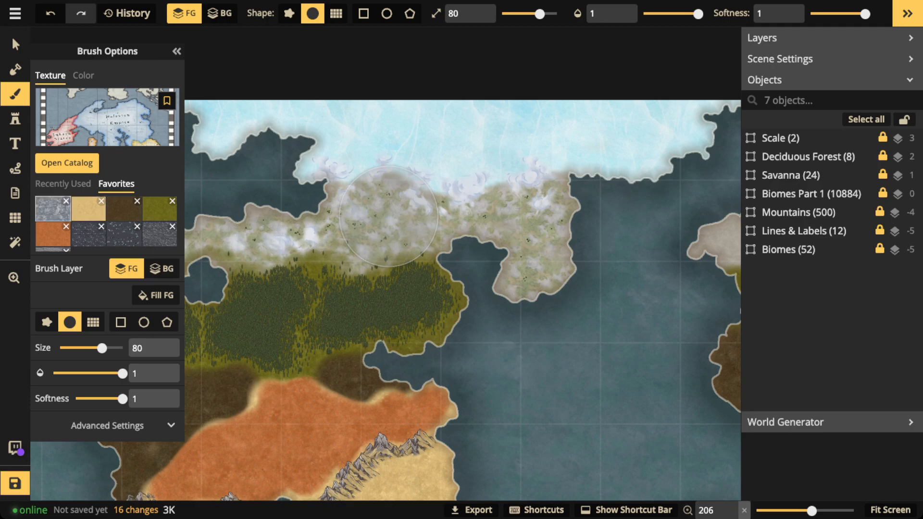
{"action": "left_click", "coordinate": [53, 208]}
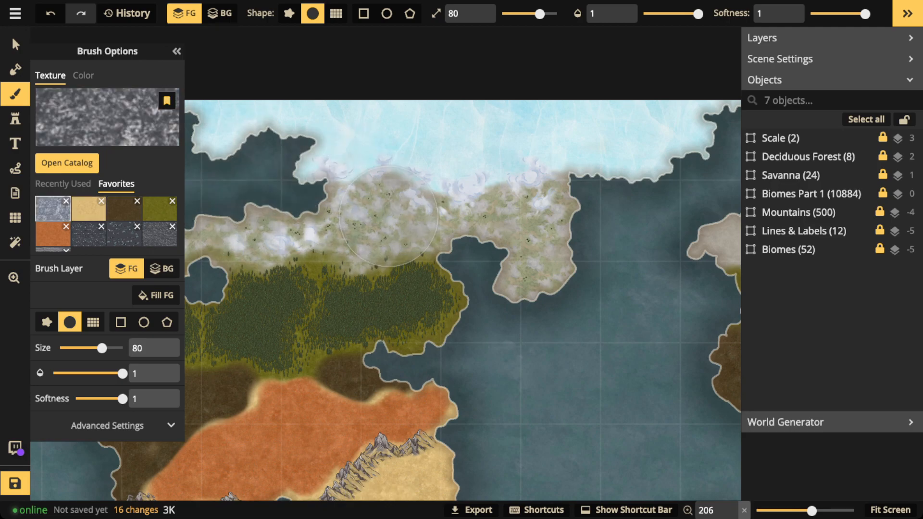
{"action": "left_click", "coordinate": [177, 51]}
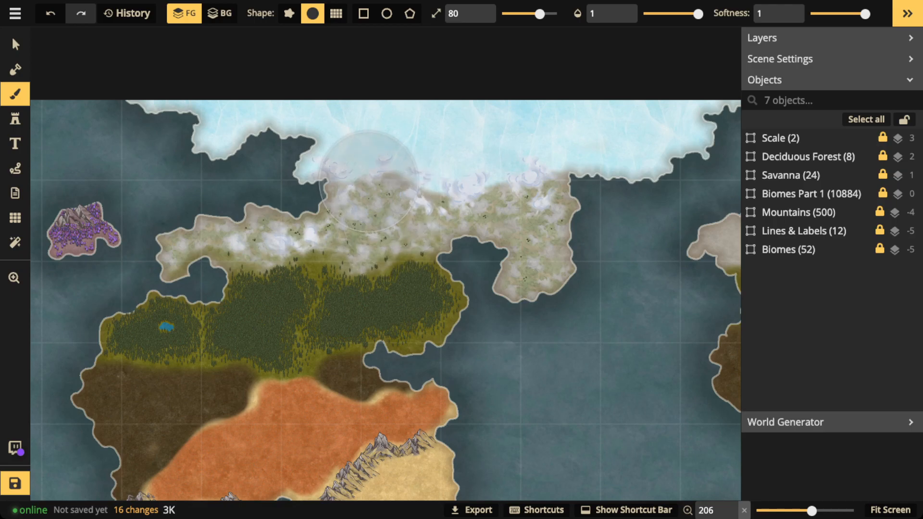
{"action": "left_click", "coordinate": [15, 94]}
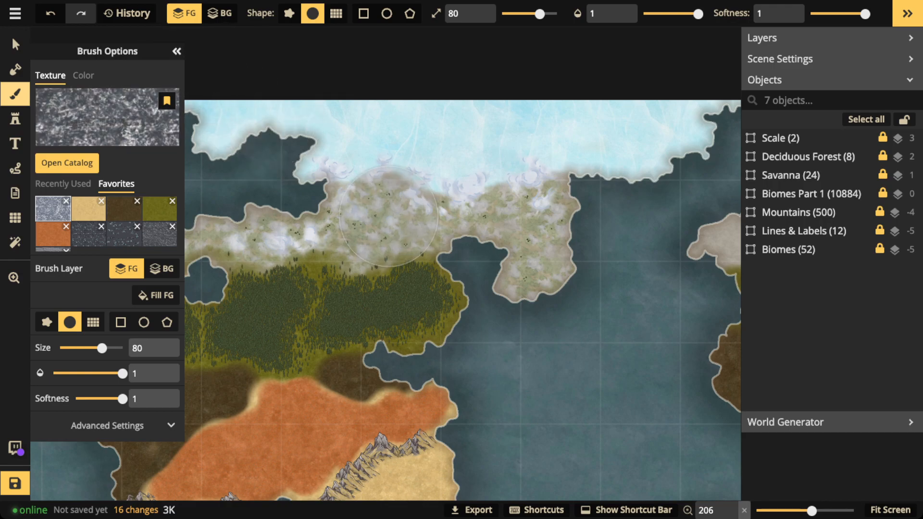
{"action": "left_click", "coordinate": [176, 51]}
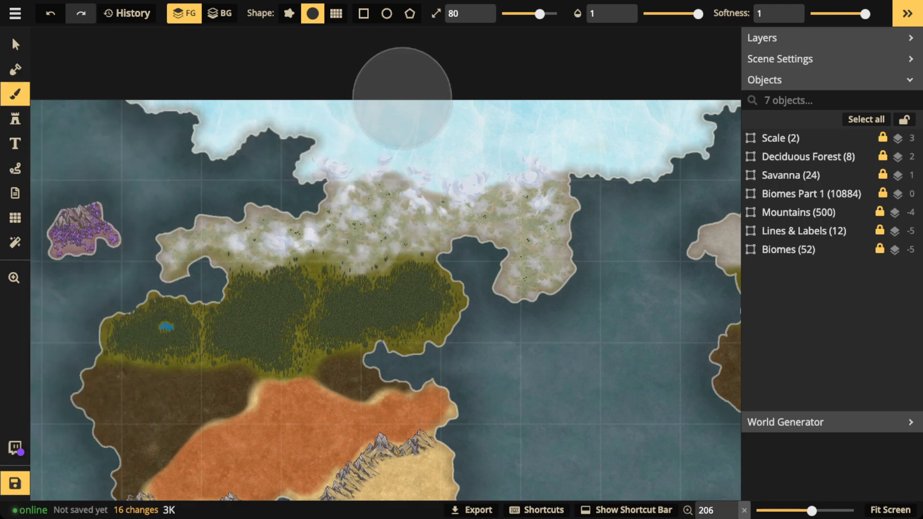
Set the brush opacity to 0.63 and size to 49, and paint the texture along the western continent's tundra–taiga border.
{"action": "key", "text": "d"}
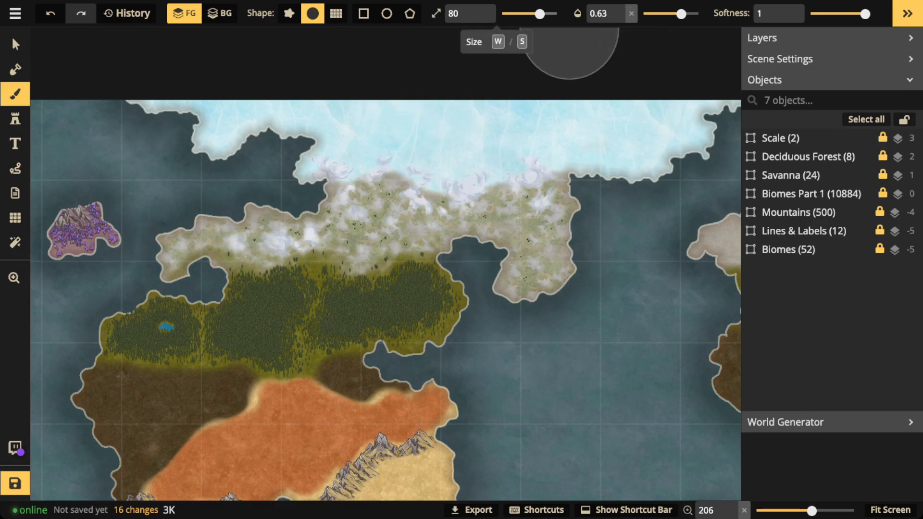
{"action": "key", "text": "s"}
{"action": "key", "text": "s"}
{"action": "key", "text": "s"}
{"action": "key", "text": "s"}
{"action": "key", "text": "s"}
{"action": "key", "text": "s"}
{"action": "key", "text": "s"}
{"action": "key", "text": "s"}
{"action": "key", "text": "s"}
{"action": "key", "text": "s"}
{"action": "key", "text": "s"}
{"action": "key", "text": "s"}
{"action": "key", "text": "w"}
{"action": "key", "text": "w"}
{"action": "key", "text": "w"}
{"action": "key", "text": "w"}
{"action": "key", "text": "w"}
{"action": "key", "text": "w"}
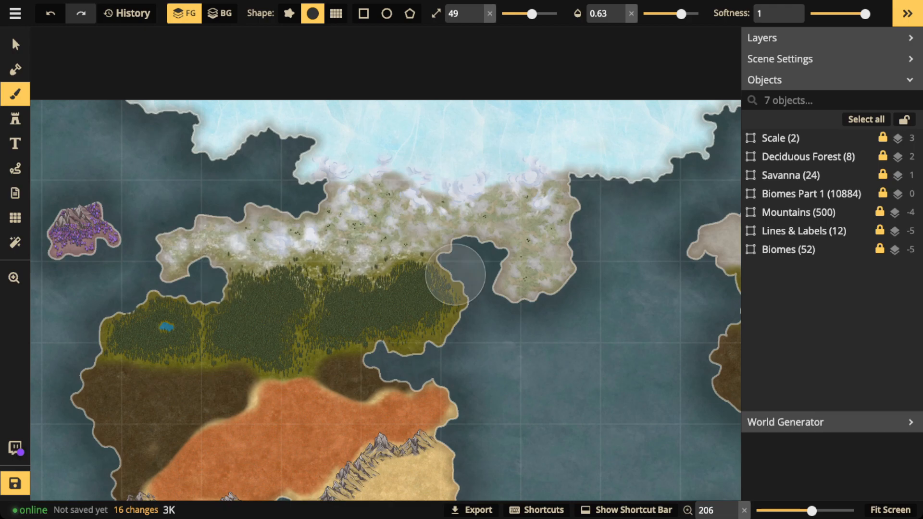
{"action": "left_click", "coordinate": [158, 269]}
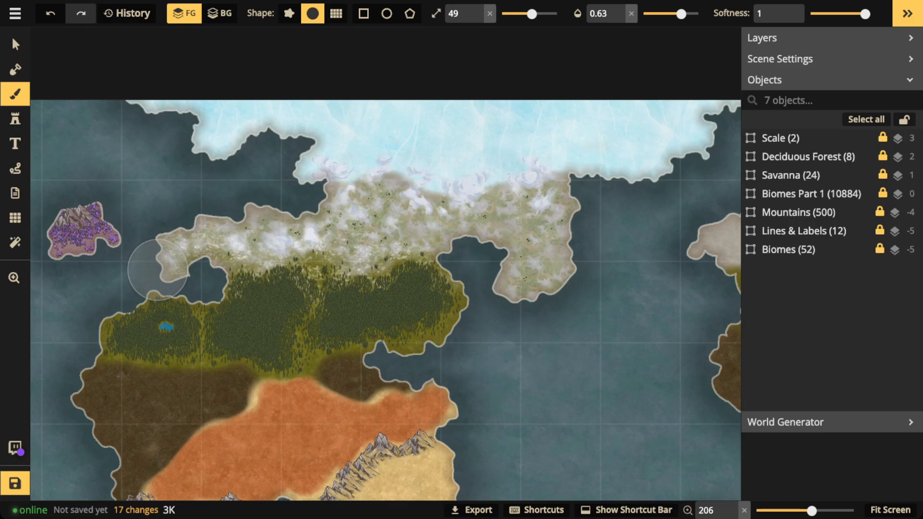
Draw a white freehand path along the tundra–taiga border and a second one crossing it with a loop at each end.
{"action": "key", "text": "p"}
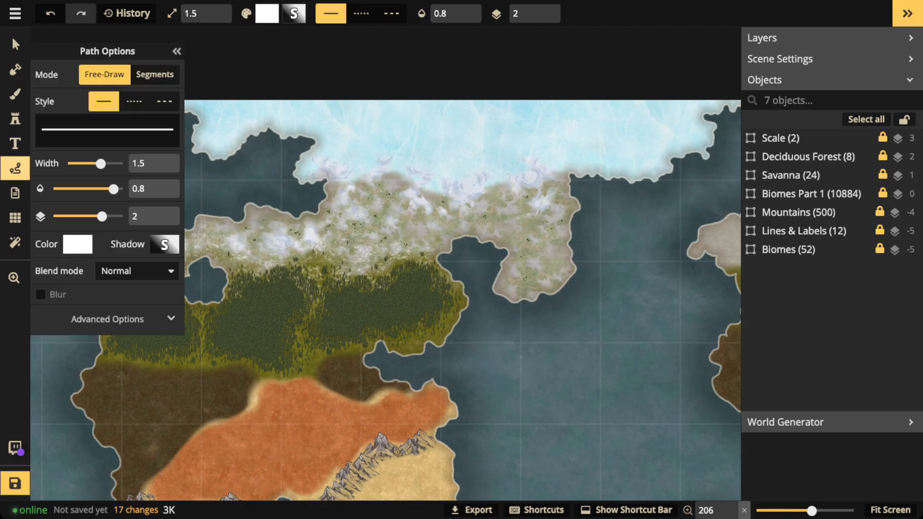
{"action": "mouse_move", "coordinate": [435, 258]}
{"action": "left_mouse_down"}
{"action": "mouse_move", "coordinate": [371, 269]}
{"action": "mouse_move", "coordinate": [310, 255]}
{"action": "mouse_move", "coordinate": [269, 270]}
{"action": "mouse_move", "coordinate": [195, 251]}
{"action": "left_mouse_up"}
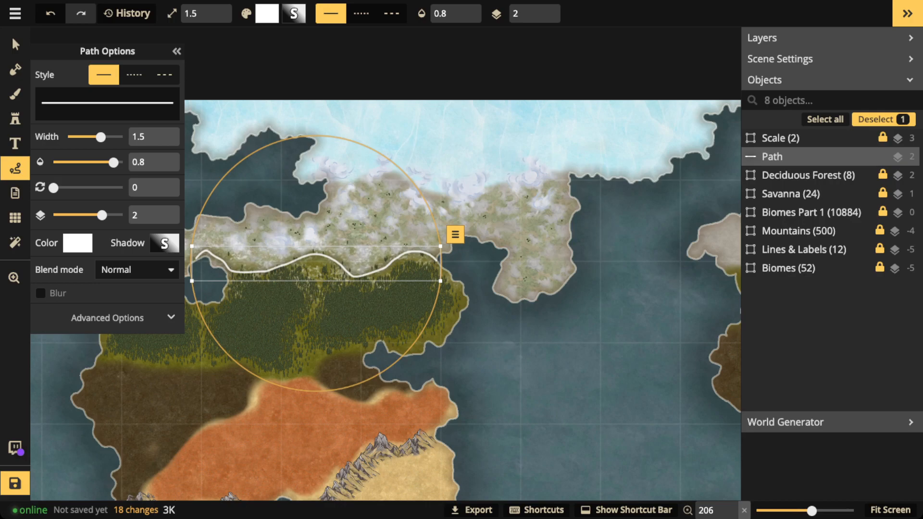
{"action": "key", "text": "Escape"}
{"action": "left_click_drag", "start_coordinate": [302, 288], "coordinate": [295, 246]}
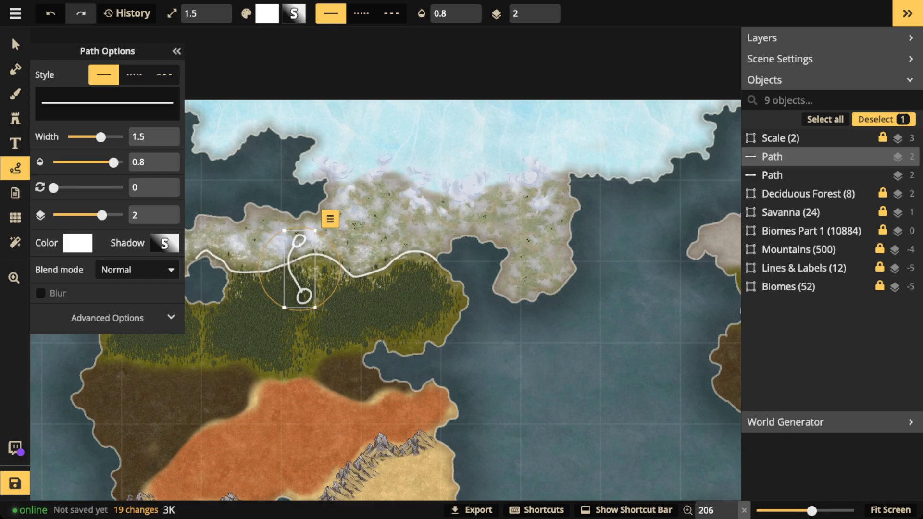
Delete both freehand paths from the tundra–taiga border.
{"action": "key", "text": "v"}
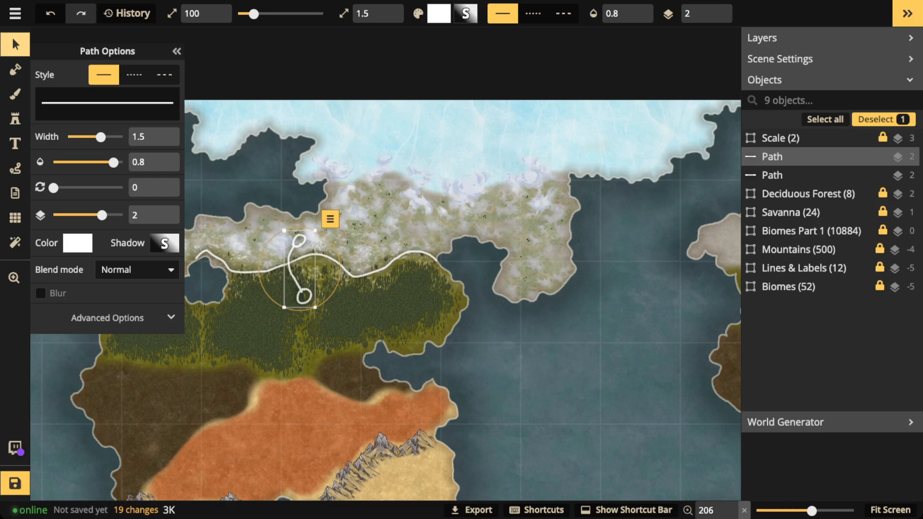
{"action": "key", "text": "Delete"}
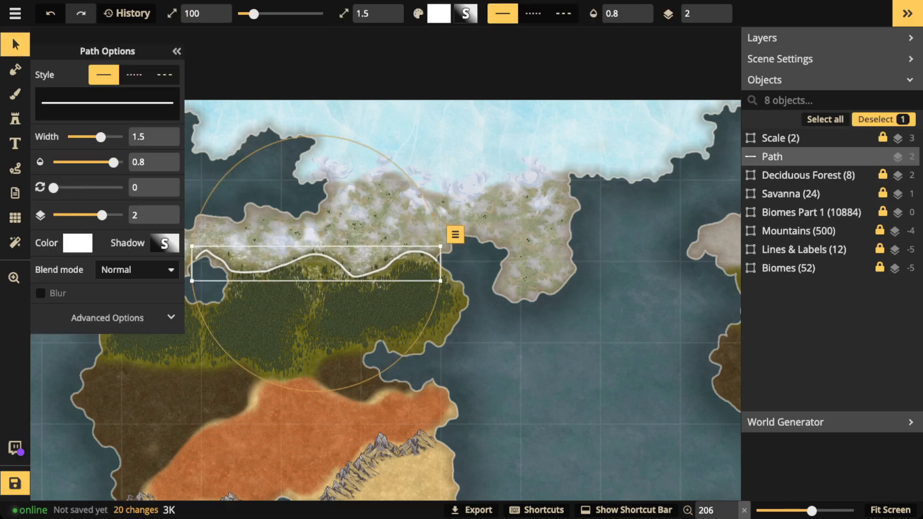
{"action": "key", "text": "Delete"}
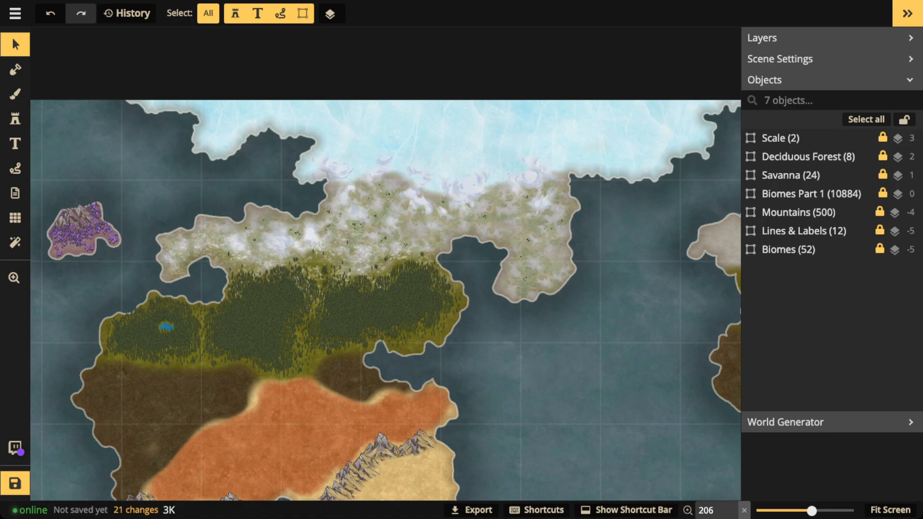
Mark the western continent's desert–savanna border with white freehand paths, one across it and two along it, deleting each one.
{"action": "scroll", "coordinate": [385, 298], "scroll_direction": "down", "scroll_amount": 5}
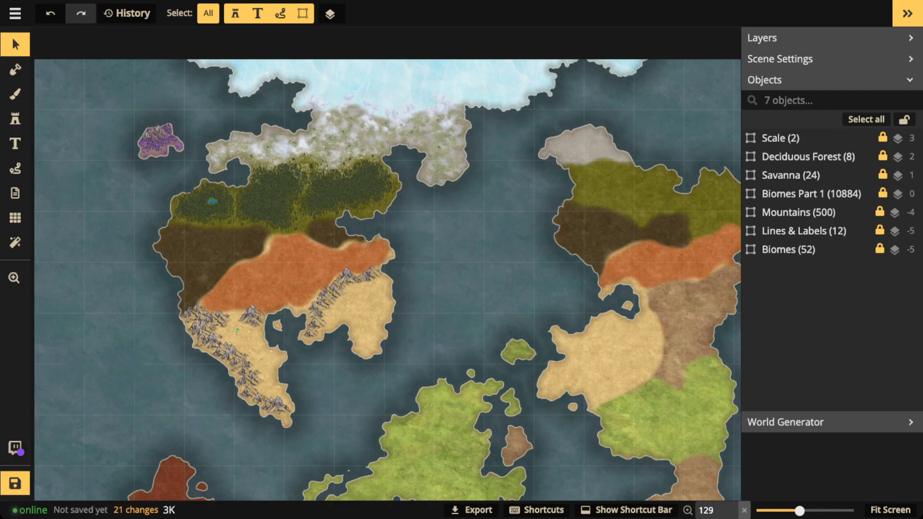
{"action": "scroll", "coordinate": [234, 323], "scroll_direction": "up", "scroll_amount": 10}
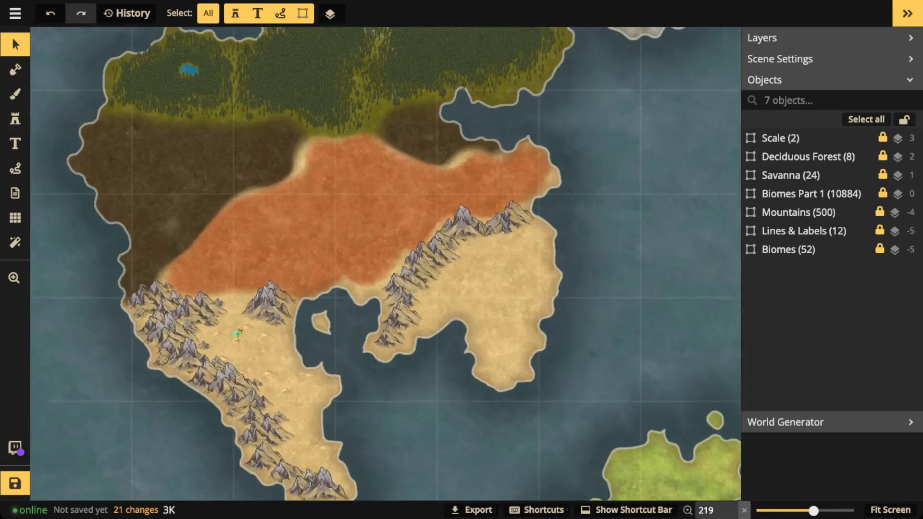
{"action": "scroll", "coordinate": [196, 414], "scroll_direction": "up", "scroll_amount": 5}
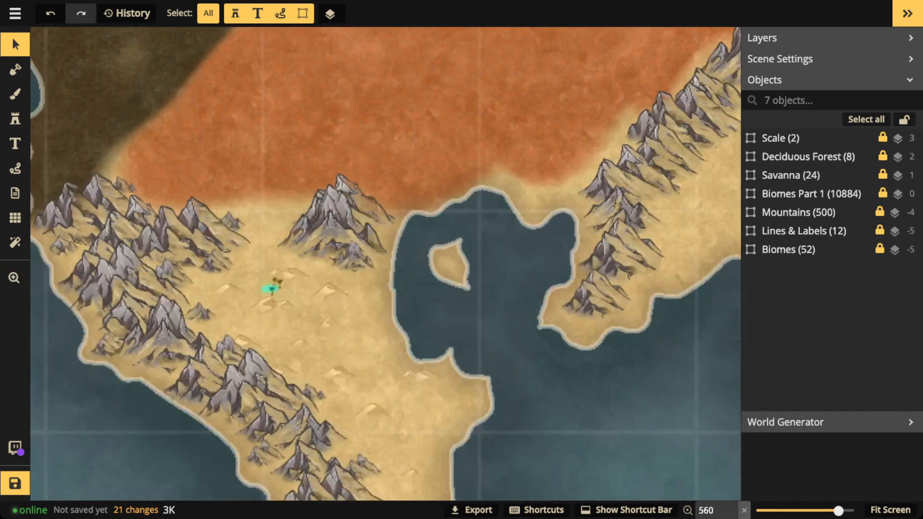
{"action": "left_click", "coordinate": [14, 168]}
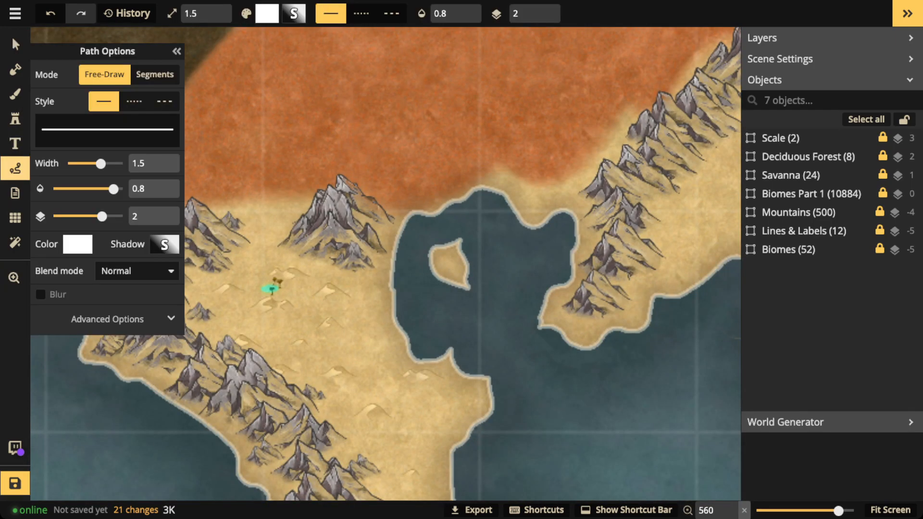
{"action": "mouse_move", "coordinate": [259, 233]}
{"action": "left_mouse_down"}
{"action": "mouse_move", "coordinate": [261, 247]}
{"action": "mouse_move", "coordinate": [248, 196]}
{"action": "mouse_move", "coordinate": [253, 169]}
{"action": "mouse_move", "coordinate": [274, 145]}
{"action": "mouse_move", "coordinate": [268, 156]}
{"action": "left_mouse_up"}
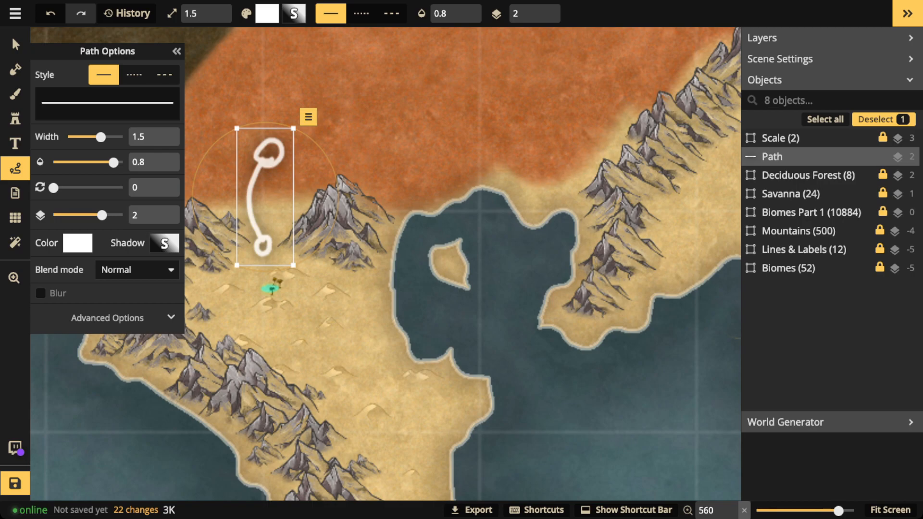
{"action": "key", "text": "Delete"}
{"action": "mouse_move", "coordinate": [396, 215]}
{"action": "left_mouse_down"}
{"action": "mouse_move", "coordinate": [313, 201]}
{"action": "mouse_move", "coordinate": [186, 212]}
{"action": "left_mouse_up"}
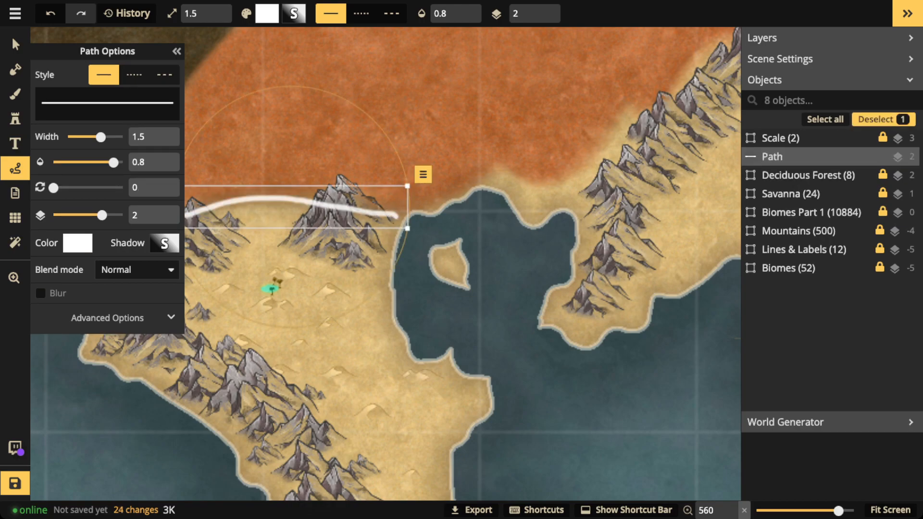
{"action": "key", "text": "Delete"}
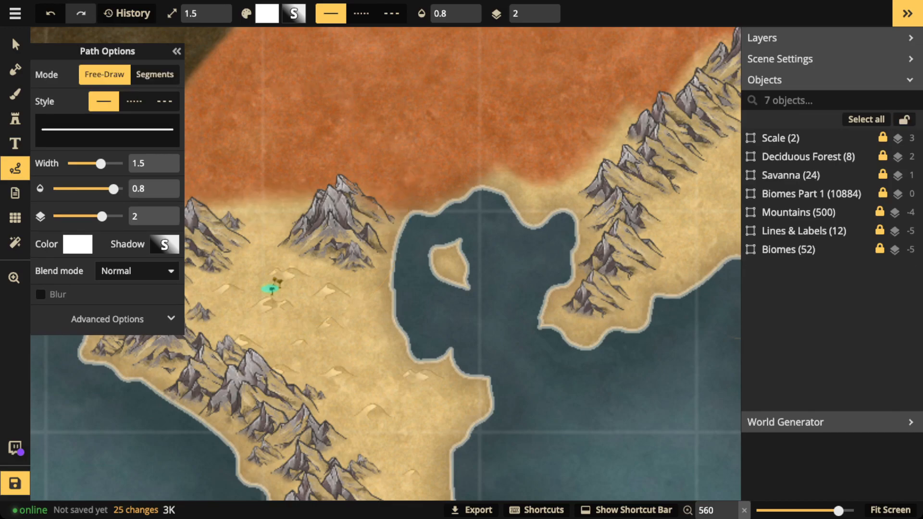
{"action": "mouse_move", "coordinate": [390, 217]}
{"action": "left_mouse_down"}
{"action": "mouse_move", "coordinate": [264, 207]}
{"action": "mouse_move", "coordinate": [198, 224]}
{"action": "left_mouse_up"}
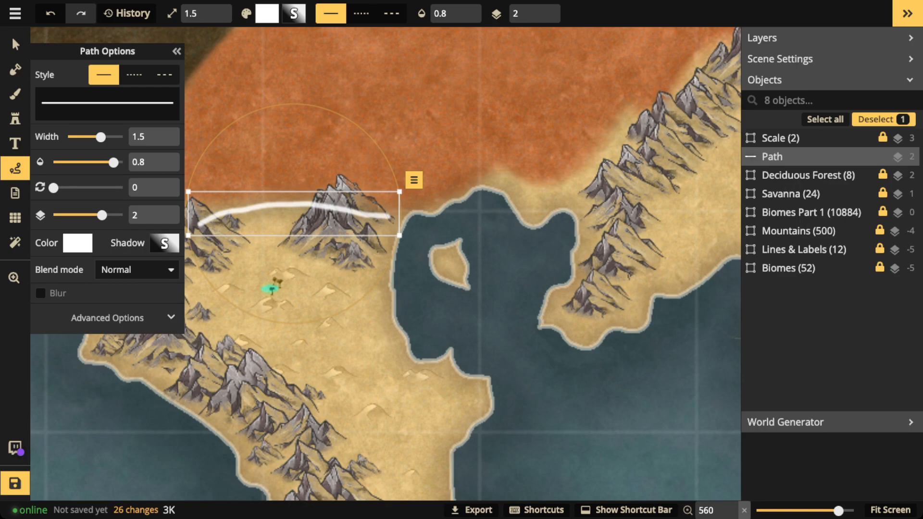
{"action": "key", "text": "Delete"}
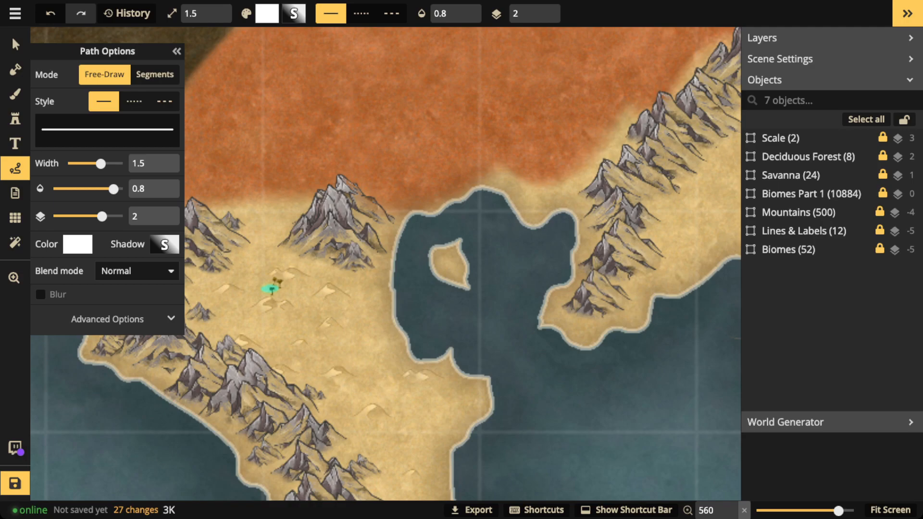
Circle the desert oasis and a patch of orange savanna with freehand paths, deleting each circle.
{"action": "mouse_move", "coordinate": [284, 260]}
{"action": "left_mouse_down"}
{"action": "mouse_move", "coordinate": [238, 270]}
{"action": "mouse_move", "coordinate": [310, 279]}
{"action": "mouse_move", "coordinate": [296, 261]}
{"action": "left_mouse_up"}
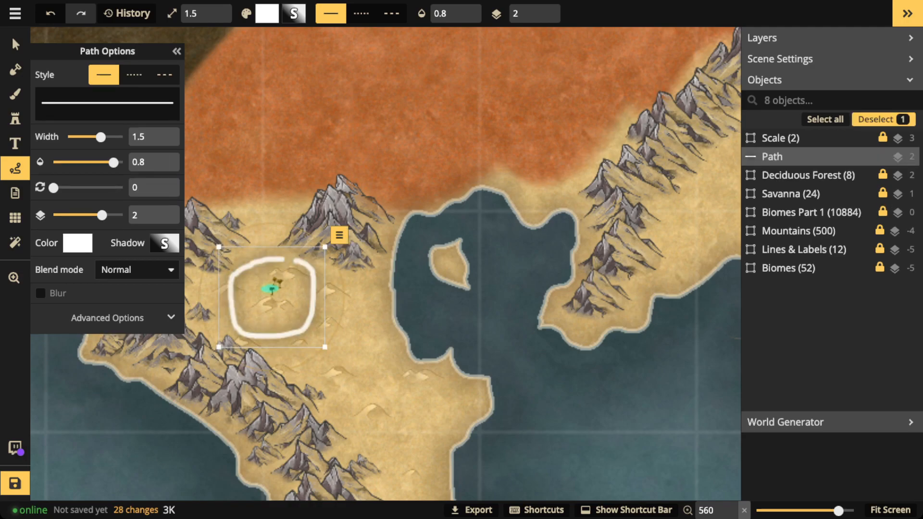
{"action": "key", "text": "Delete"}
{"action": "mouse_move", "coordinate": [270, 72]}
{"action": "left_mouse_down"}
{"action": "mouse_move", "coordinate": [230, 128]}
{"action": "mouse_move", "coordinate": [310, 84]}
{"action": "mouse_move", "coordinate": [237, 75]}
{"action": "left_mouse_up"}
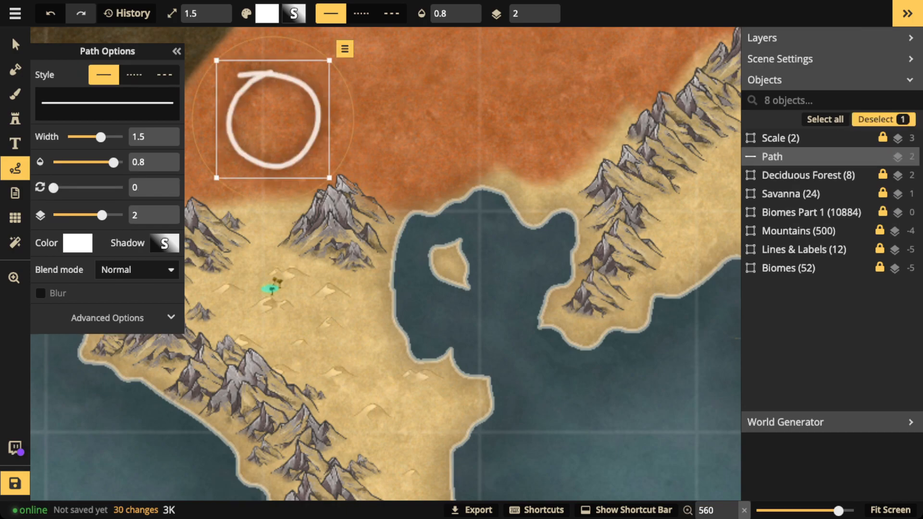
{"action": "key", "text": "Delete"}
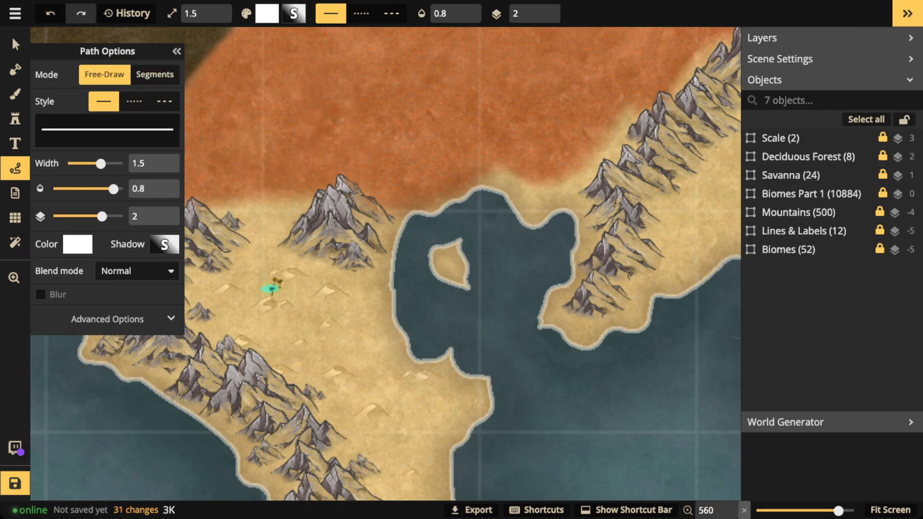
Select the orange favorite texture, set the brush size to 4, and paint small patches along the desert–savanna border between the mountains.
{"action": "left_click", "coordinate": [15, 94]}
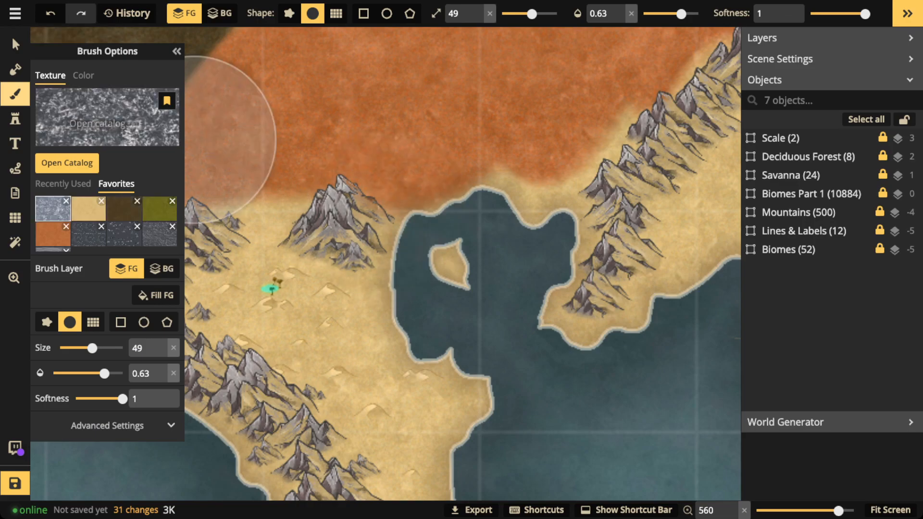
{"action": "left_click", "coordinate": [53, 234]}
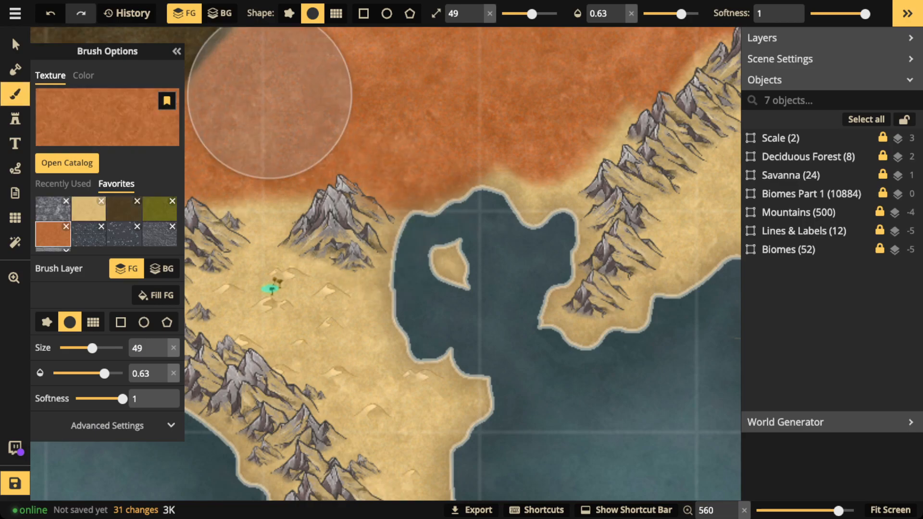
{"action": "scroll", "coordinate": [634, 28], "scroll_direction": "down", "scroll_amount": 10}
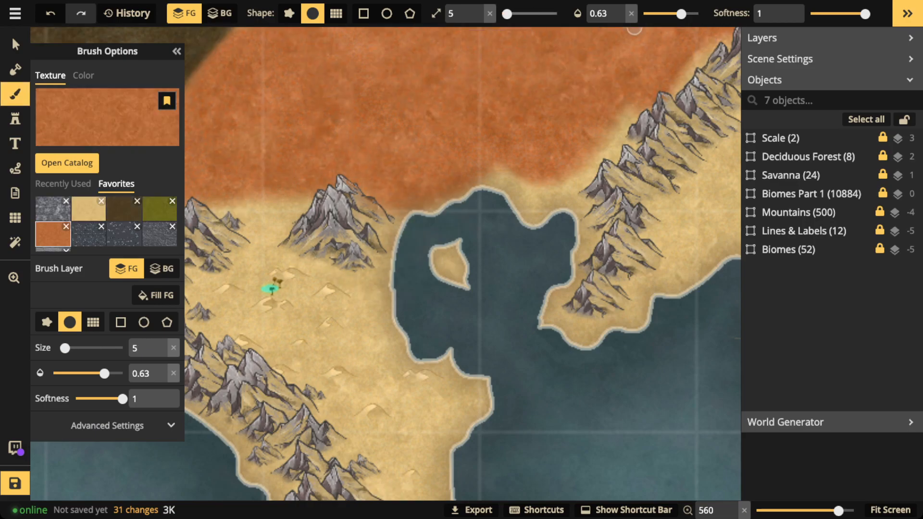
{"action": "scroll", "coordinate": [634, 29], "scroll_direction": "down", "scroll_amount": 1}
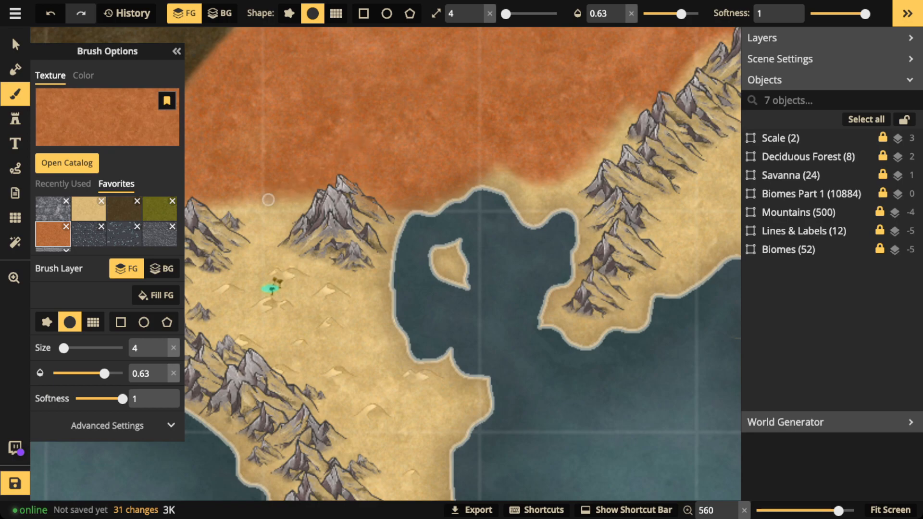
{"action": "left_click_drag", "start_coordinate": [269, 200], "coordinate": [363, 192]}
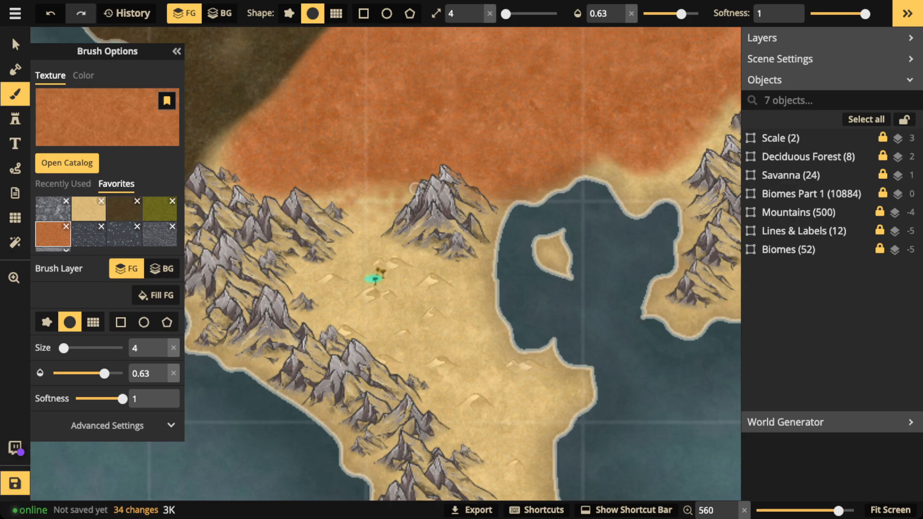
Roughen the savanna's remaining edges with small orange strokes, along the dark brown region and past the bay to the eastern mountains.
{"action": "left_click_drag", "start_coordinate": [505, 186], "coordinate": [499, 201]}
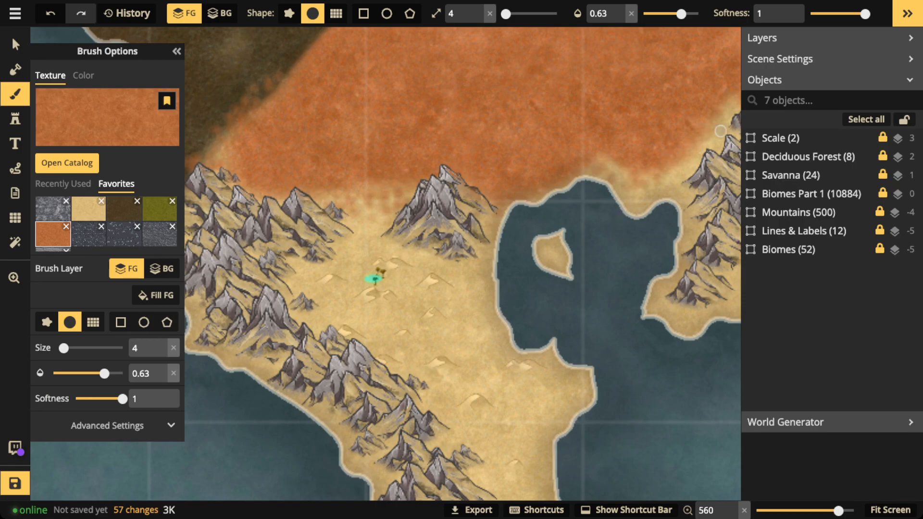
{"action": "mouse_move", "coordinate": [685, 176]}
{"action": "left_mouse_down"}
{"action": "mouse_move", "coordinate": [636, 178]}
{"action": "mouse_move", "coordinate": [625, 190]}
{"action": "mouse_move", "coordinate": [596, 162]}
{"action": "mouse_move", "coordinate": [491, 214]}
{"action": "left_mouse_up"}
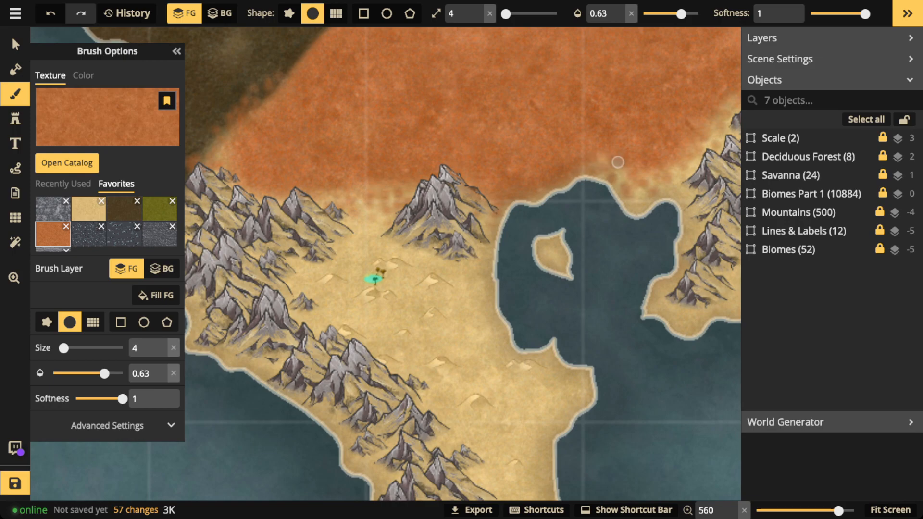
{"action": "left_click_drag", "start_coordinate": [617, 162], "coordinate": [717, 89]}
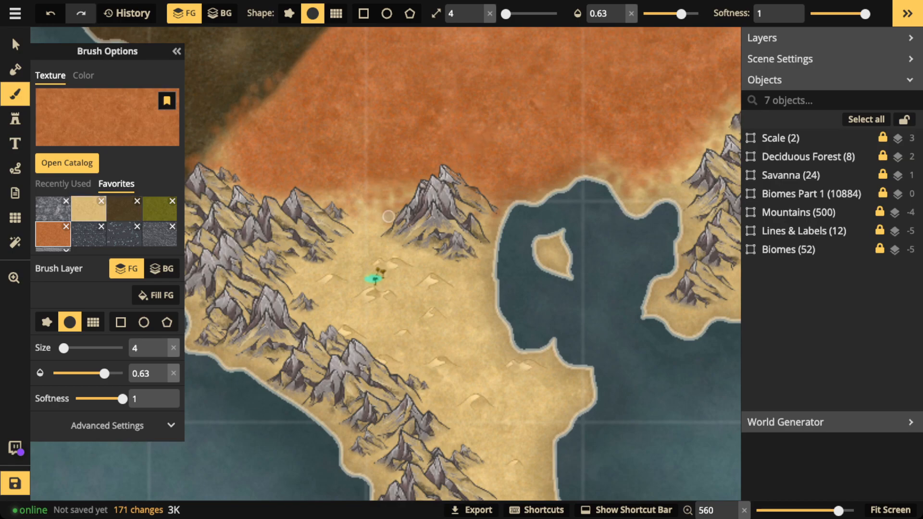
Sample the sand texture from the desert and dab small size-4 patches into the savanna's southern edge, from the eastern mountains to the western ones.
{"action": "left_click", "coordinate": [388, 216], "text": "alt"}
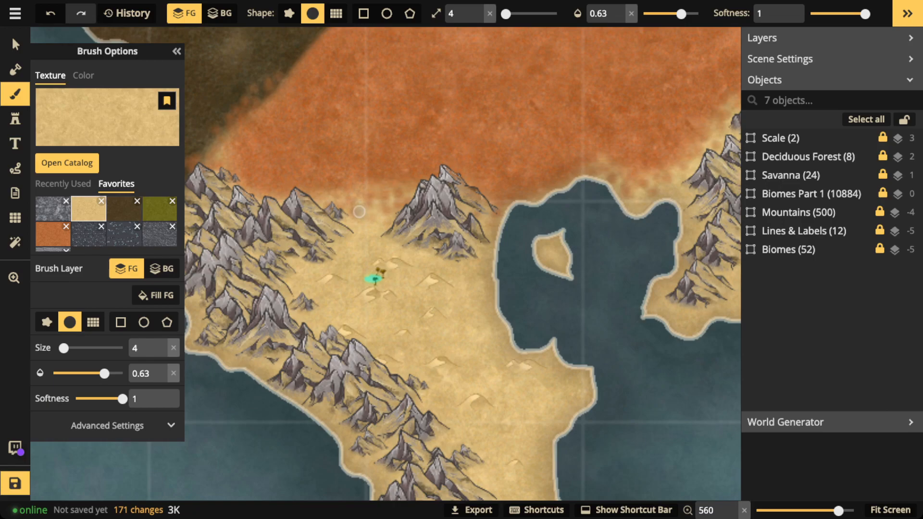
{"action": "left_click", "coordinate": [354, 217], "text": "alt"}
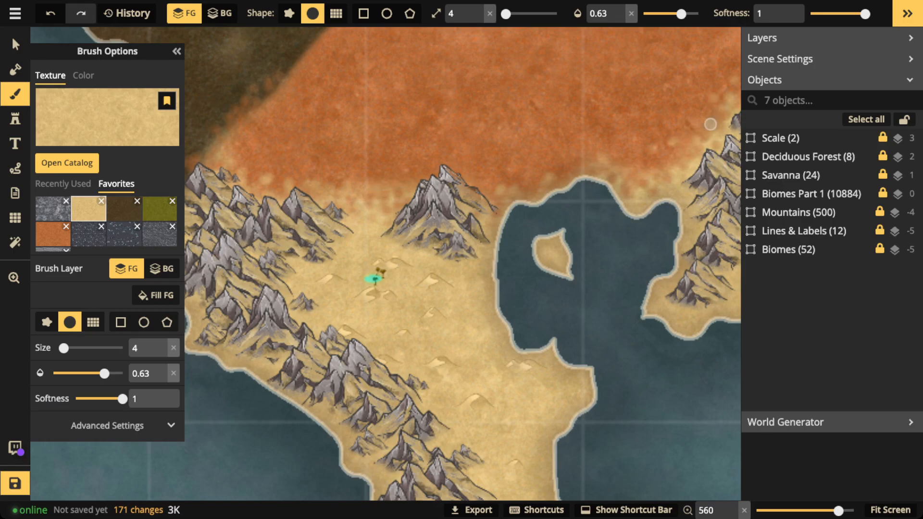
{"action": "left_click_drag", "start_coordinate": [273, 187], "coordinate": [281, 178]}
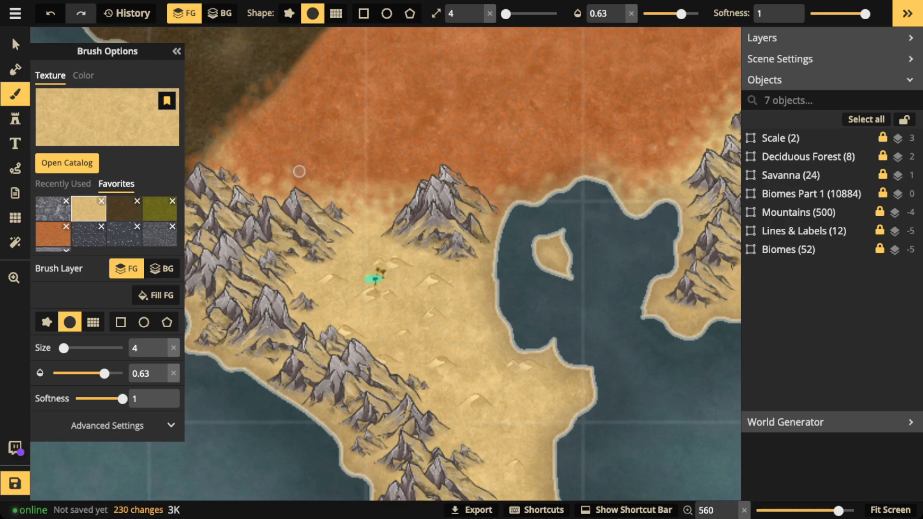
{"action": "mouse_move", "coordinate": [272, 174]}
{"action": "left_mouse_down"}
{"action": "mouse_move", "coordinate": [304, 172]}
{"action": "mouse_move", "coordinate": [275, 168]}
{"action": "mouse_move", "coordinate": [288, 182]}
{"action": "mouse_move", "coordinate": [310, 173]}
{"action": "mouse_move", "coordinate": [283, 156]}
{"action": "left_mouse_up"}
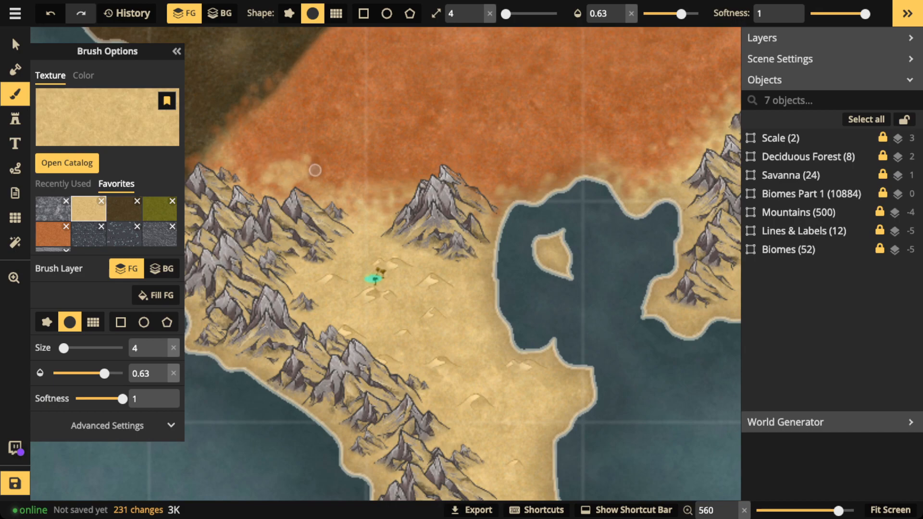
{"action": "mouse_move", "coordinate": [317, 170]}
{"action": "left_mouse_down"}
{"action": "mouse_move", "coordinate": [291, 189]}
{"action": "mouse_move", "coordinate": [259, 171]}
{"action": "mouse_move", "coordinate": [302, 145]}
{"action": "left_mouse_up"}
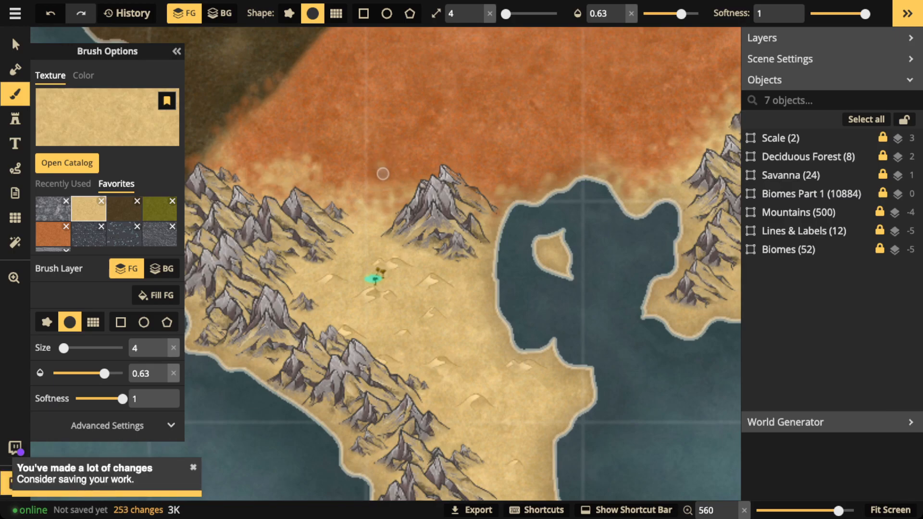
{"action": "left_click", "coordinate": [387, 164]}
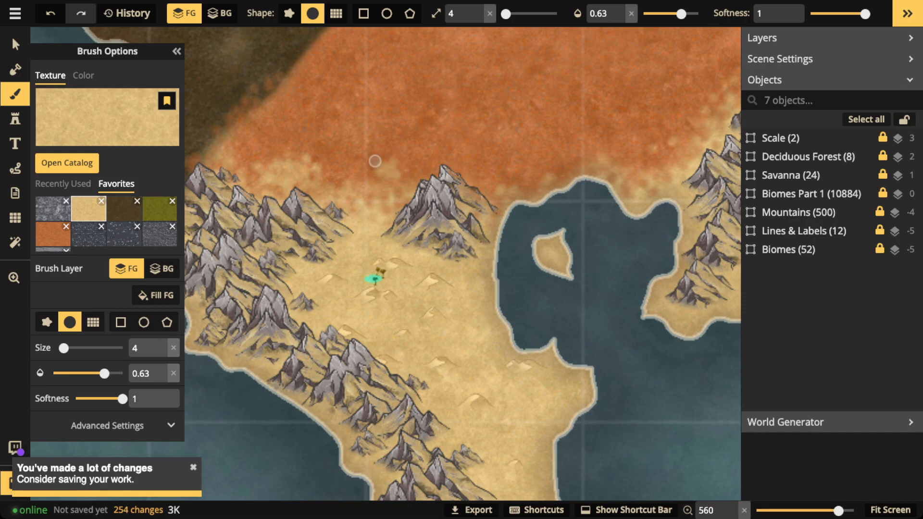
{"action": "mouse_move", "coordinate": [382, 183]}
{"action": "left_mouse_down"}
{"action": "mouse_move", "coordinate": [295, 157]}
{"action": "mouse_move", "coordinate": [304, 202]}
{"action": "left_mouse_up"}
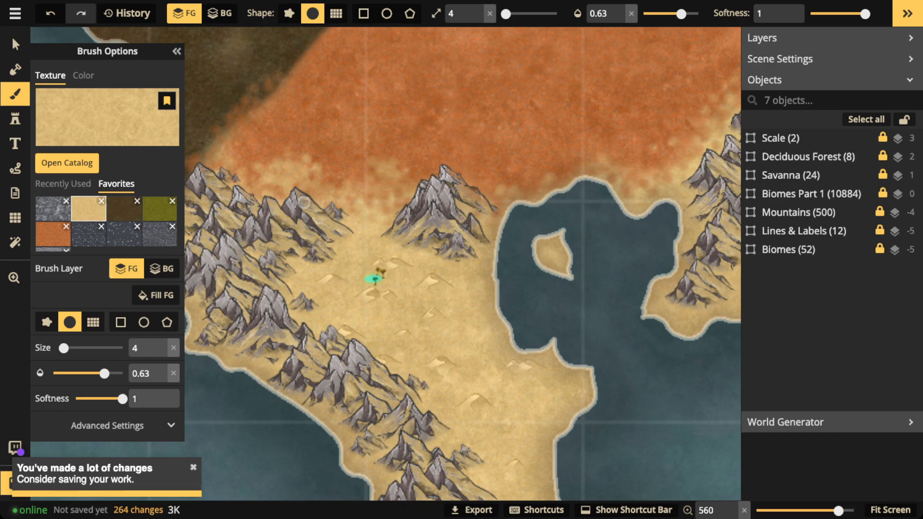
Mark the forest–savanna link, the savanna's northern border, its southern border with the desert, and a forest patch with white freehand paths.
{"action": "left_click", "coordinate": [14, 44]}
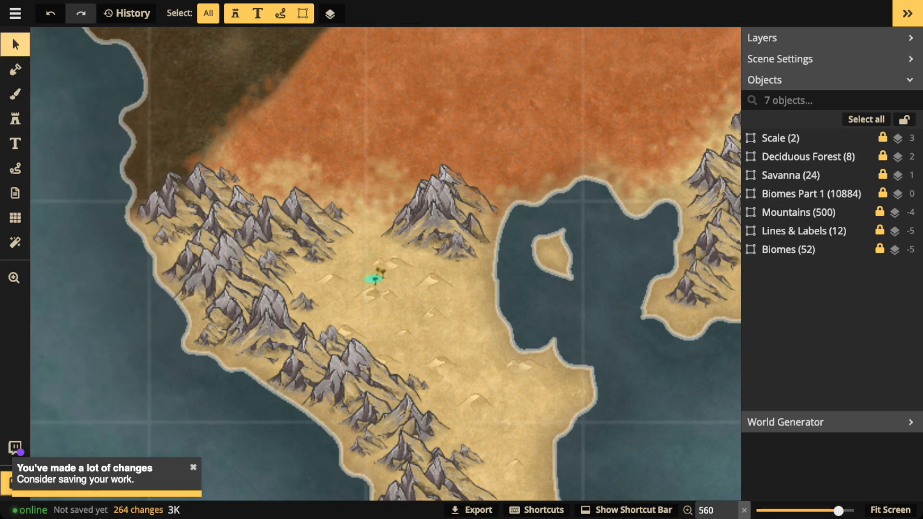
{"action": "scroll", "coordinate": [314, 205], "scroll_direction": "down", "scroll_amount": 3}
{"action": "scroll", "coordinate": [321, 361], "scroll_direction": "down", "scroll_amount": 4}
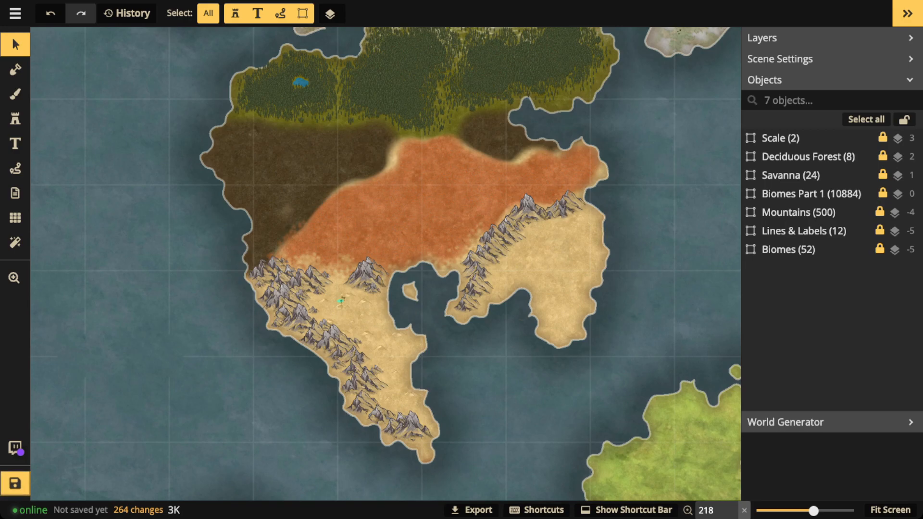
{"action": "scroll", "coordinate": [385, 264], "scroll_direction": "down", "scroll_amount": 2}
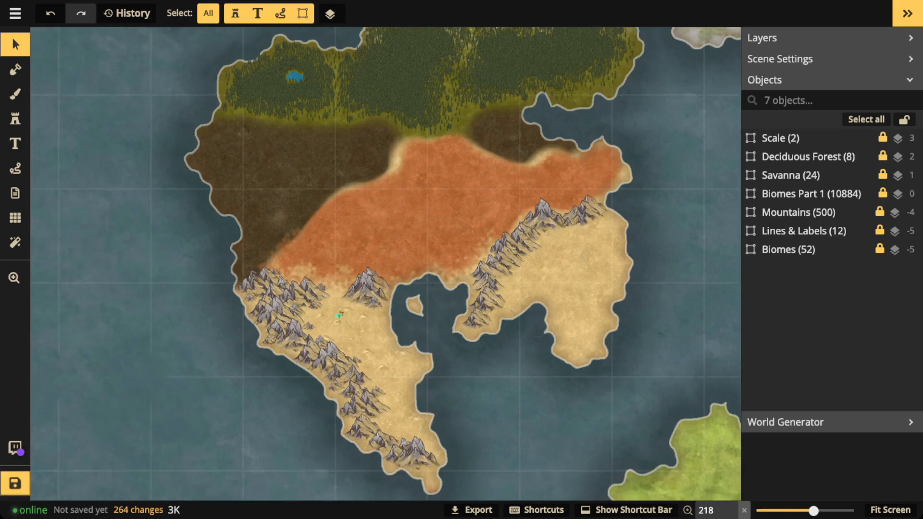
{"action": "scroll", "coordinate": [384, 264], "scroll_direction": "down", "scroll_amount": 2}
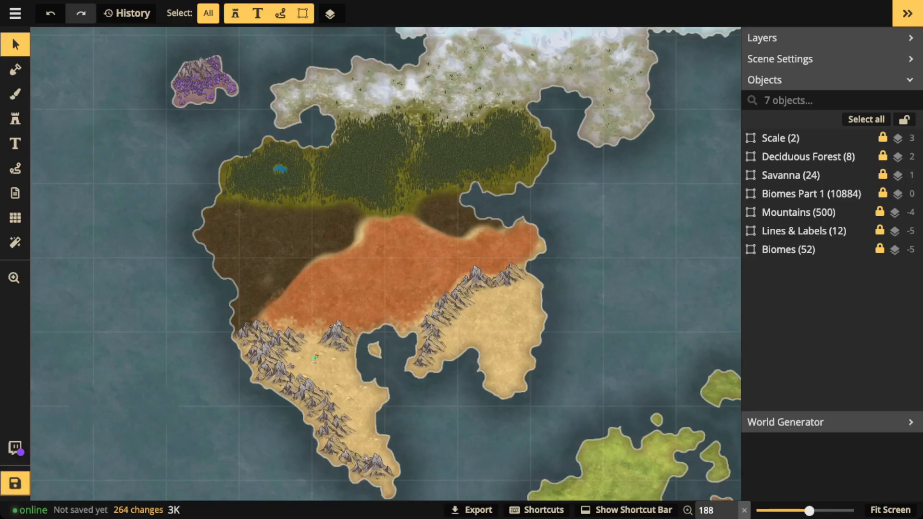
{"action": "key", "text": "p"}
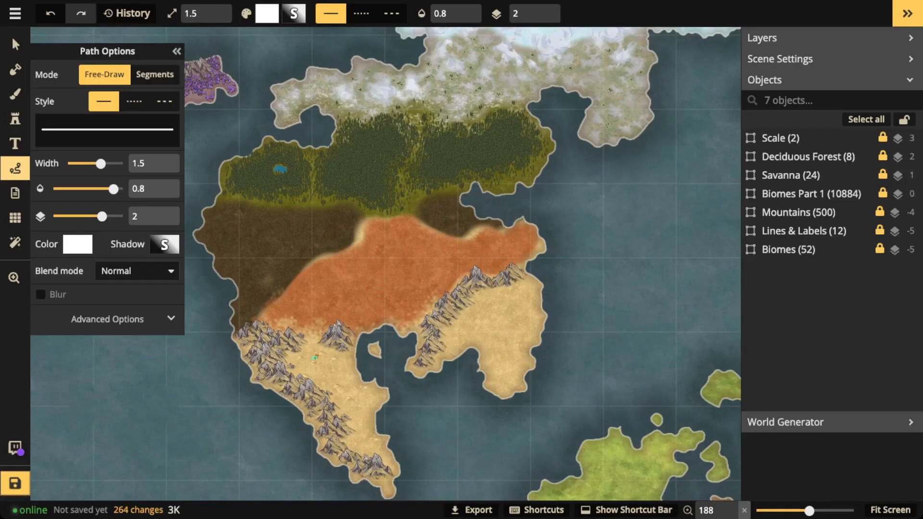
{"action": "mouse_move", "coordinate": [390, 201]}
{"action": "left_mouse_down"}
{"action": "mouse_move", "coordinate": [382, 193]}
{"action": "mouse_move", "coordinate": [385, 234]}
{"action": "mouse_move", "coordinate": [388, 226]}
{"action": "left_mouse_up"}
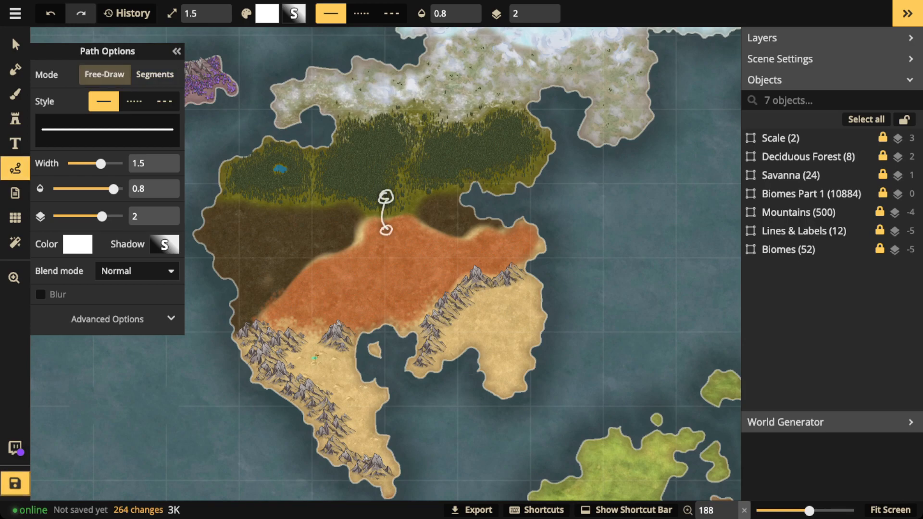
{"action": "mouse_move", "coordinate": [283, 290]}
{"action": "left_mouse_down"}
{"action": "mouse_move", "coordinate": [279, 351]}
{"action": "mouse_move", "coordinate": [373, 354]}
{"action": "mouse_move", "coordinate": [441, 325]}
{"action": "mouse_move", "coordinate": [538, 261]}
{"action": "mouse_move", "coordinate": [479, 261]}
{"action": "mouse_move", "coordinate": [430, 302]}
{"action": "mouse_move", "coordinate": [323, 321]}
{"action": "left_mouse_up"}
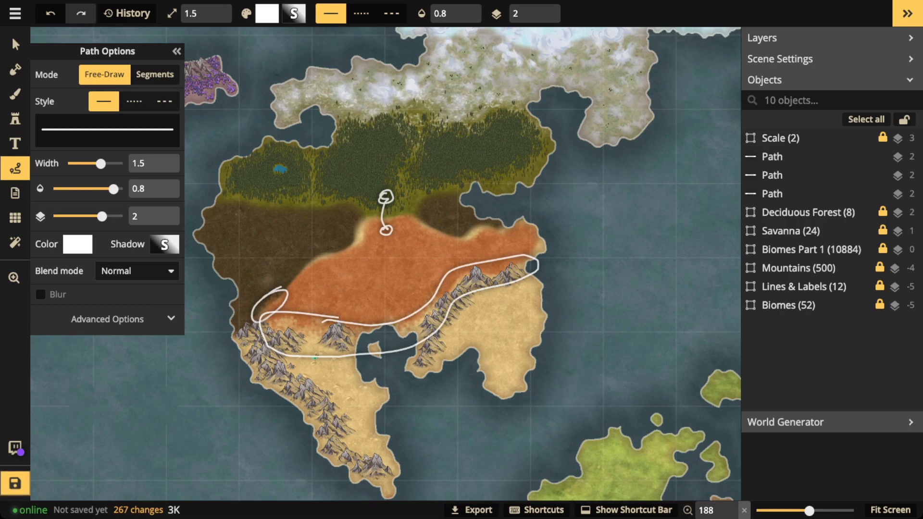
{"action": "mouse_move", "coordinate": [412, 150]}
{"action": "left_mouse_down"}
{"action": "mouse_move", "coordinate": [405, 169]}
{"action": "mouse_move", "coordinate": [418, 172]}
{"action": "mouse_move", "coordinate": [402, 153]}
{"action": "left_mouse_up"}
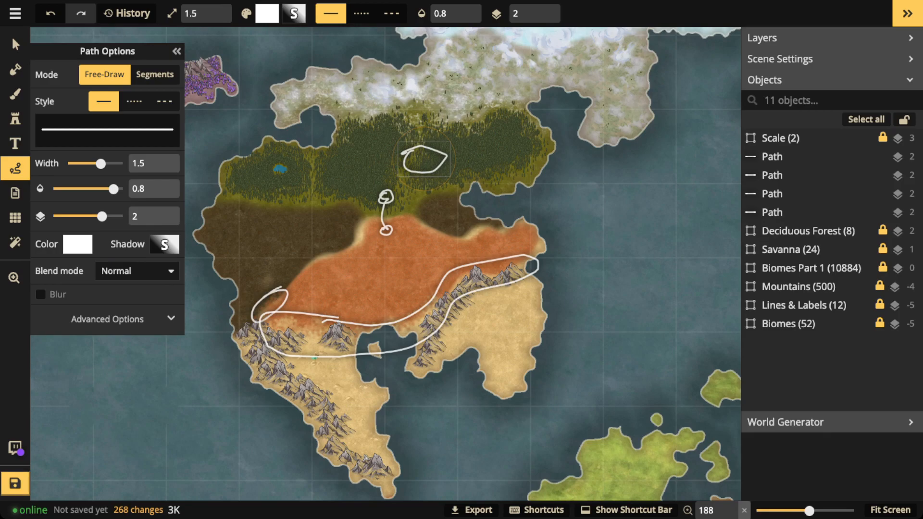
{"action": "left_click_drag", "start_coordinate": [407, 229], "coordinate": [425, 238]}
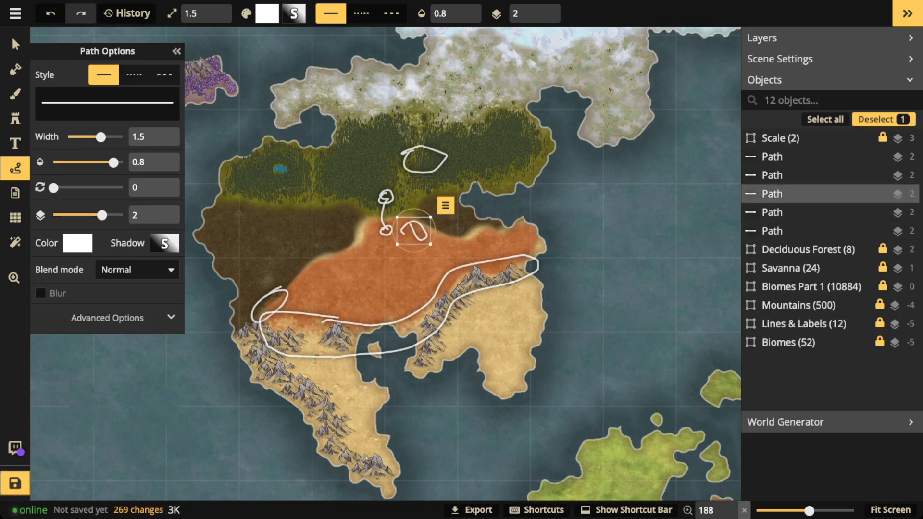
{"action": "mouse_move", "coordinate": [500, 229]}
{"action": "left_mouse_down"}
{"action": "mouse_move", "coordinate": [391, 222]}
{"action": "mouse_move", "coordinate": [256, 310]}
{"action": "left_mouse_up"}
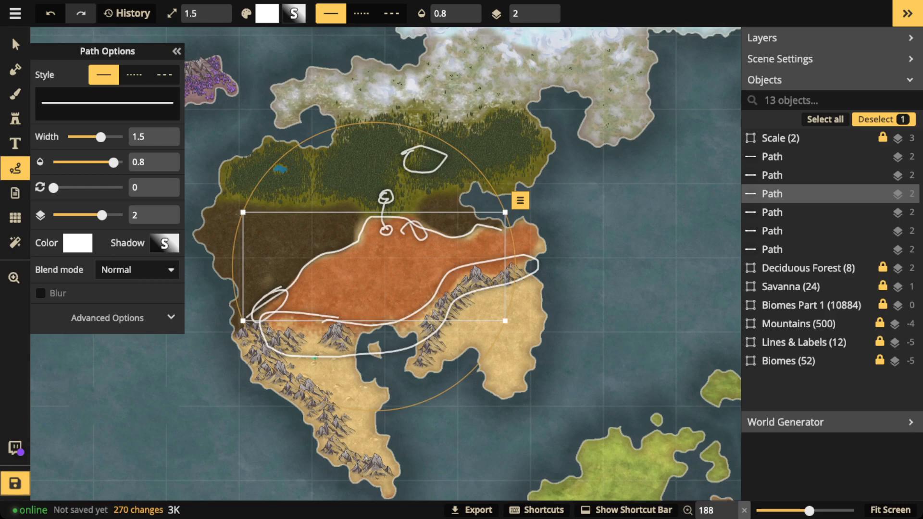
Select all six white freehand paths on the western continent and delete them.
{"action": "left_click", "coordinate": [15, 45]}
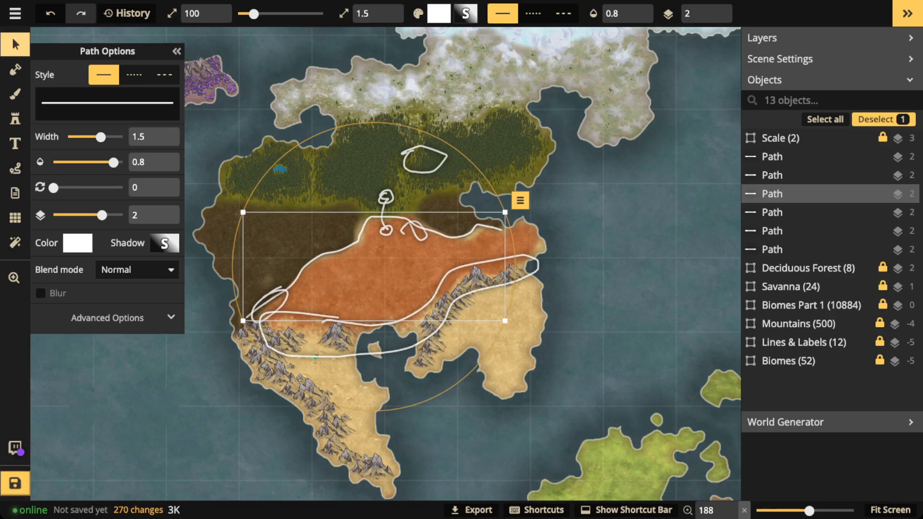
{"action": "key", "text": "Escape"}
{"action": "left_click_drag", "start_coordinate": [248, 133], "coordinate": [600, 428]}
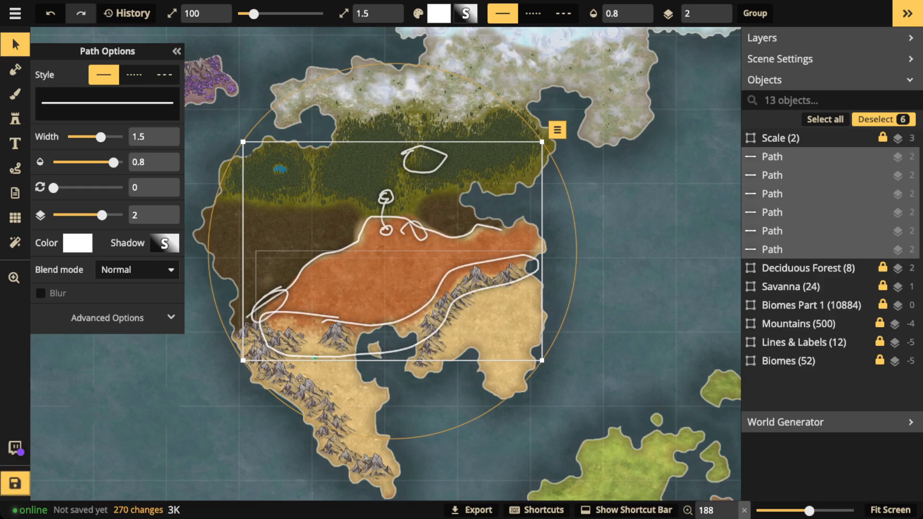
{"action": "key", "text": "Delete"}
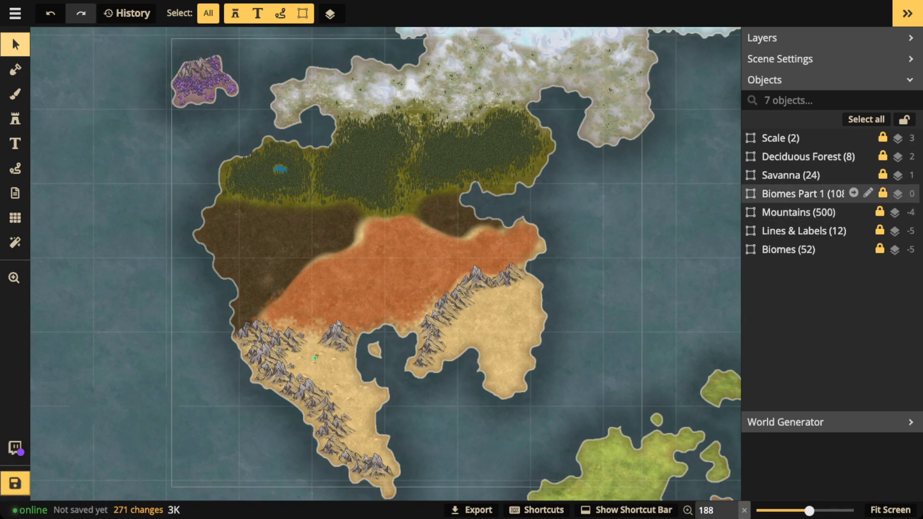
Show the Savanna guide group by setting its opacity to 1.
{"action": "left_click", "coordinate": [791, 175]}
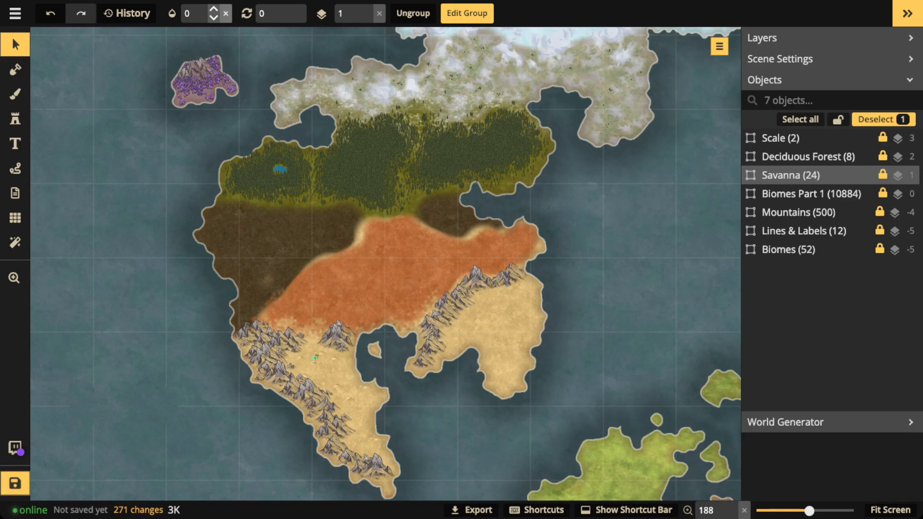
{"action": "left_click", "coordinate": [214, 9]}
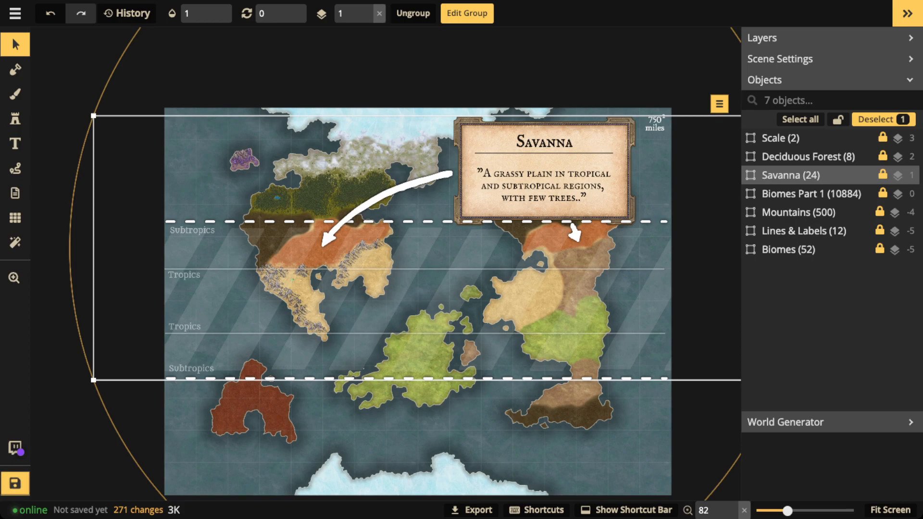
{"action": "scroll", "coordinate": [361, 218], "scroll_direction": "up", "scroll_amount": 2}
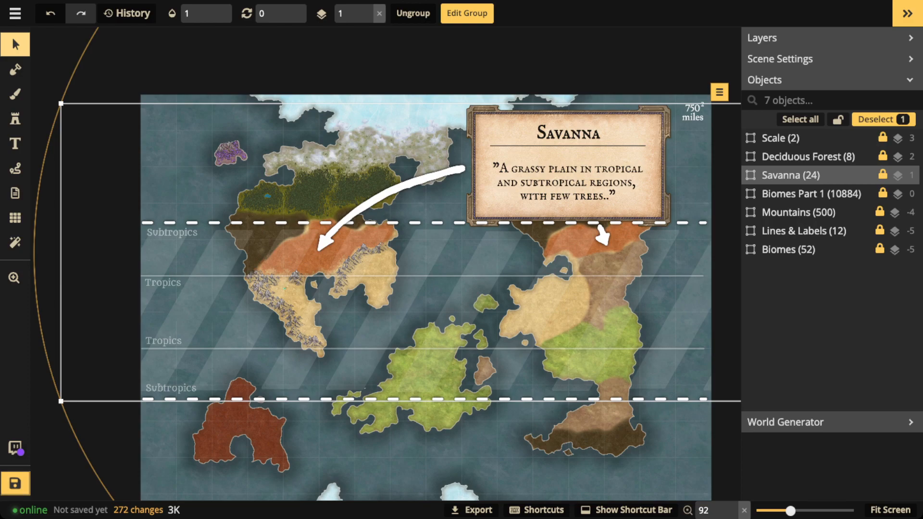
Draw a horizontal white freehand path midway between the two Tropics lines, from the map's western edge to mid-ocean, and delete it.
{"action": "left_click", "coordinate": [15, 168]}
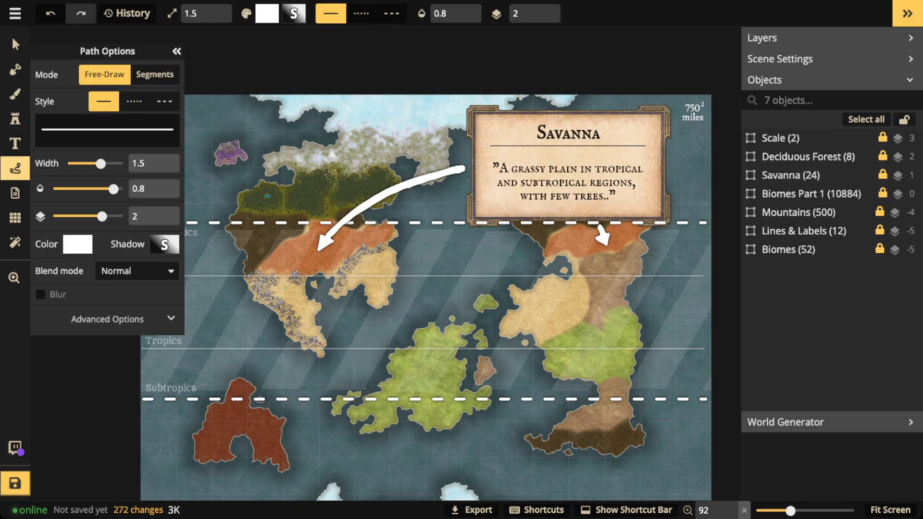
{"action": "left_click", "coordinate": [176, 51]}
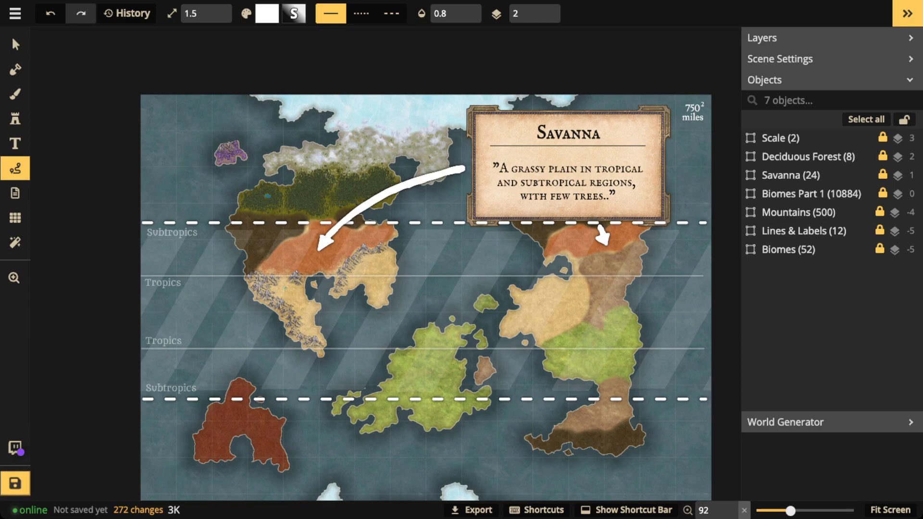
{"action": "left_click_drag", "start_coordinate": [144, 311], "coordinate": [488, 310]}
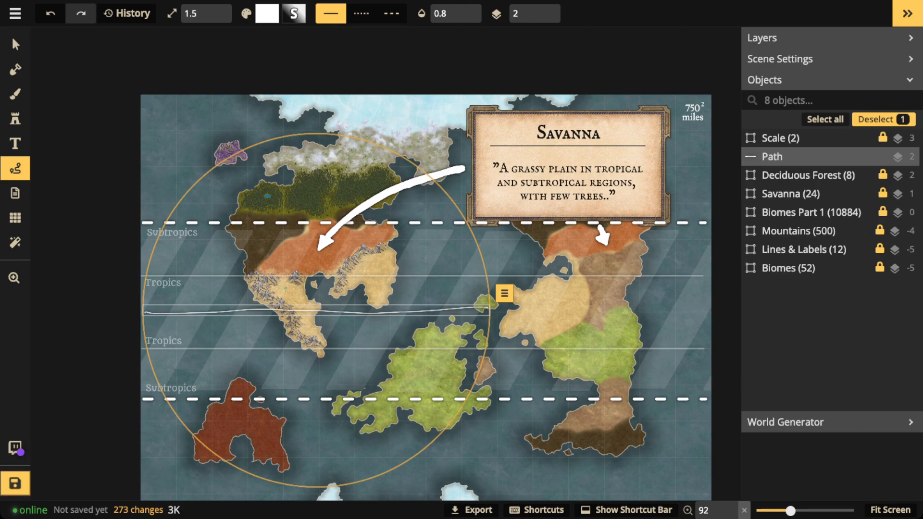
{"action": "key", "text": "Delete"}
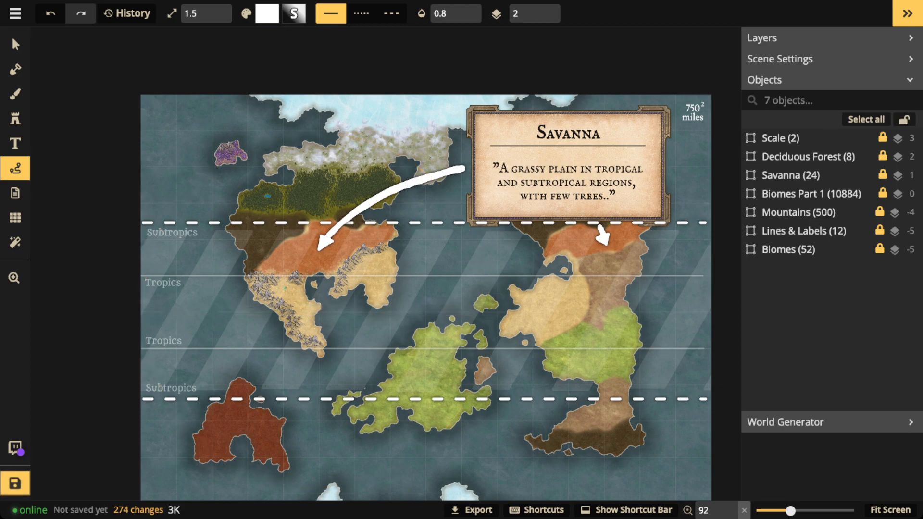
Circle both Tropics labels and outline the full-width band between the two Tropics lines with white freehand paths.
{"action": "mouse_move", "coordinate": [168, 325]}
{"action": "left_mouse_down"}
{"action": "mouse_move", "coordinate": [141, 339]}
{"action": "mouse_move", "coordinate": [182, 364]}
{"action": "mouse_move", "coordinate": [203, 329]}
{"action": "mouse_move", "coordinate": [159, 324]}
{"action": "left_mouse_up"}
{"action": "mouse_move", "coordinate": [171, 268]}
{"action": "left_mouse_down"}
{"action": "mouse_move", "coordinate": [141, 279]}
{"action": "mouse_move", "coordinate": [193, 286]}
{"action": "mouse_move", "coordinate": [171, 269]}
{"action": "left_mouse_up"}
{"action": "left_click_drag", "start_coordinate": [251, 279], "coordinate": [197, 278]}
{"action": "mouse_move", "coordinate": [197, 279]}
{"action": "left_mouse_down"}
{"action": "mouse_move", "coordinate": [141, 279]}
{"action": "mouse_move", "coordinate": [163, 350]}
{"action": "mouse_move", "coordinate": [708, 346]}
{"action": "mouse_move", "coordinate": [648, 278]}
{"action": "mouse_move", "coordinate": [183, 278]}
{"action": "left_mouse_up"}
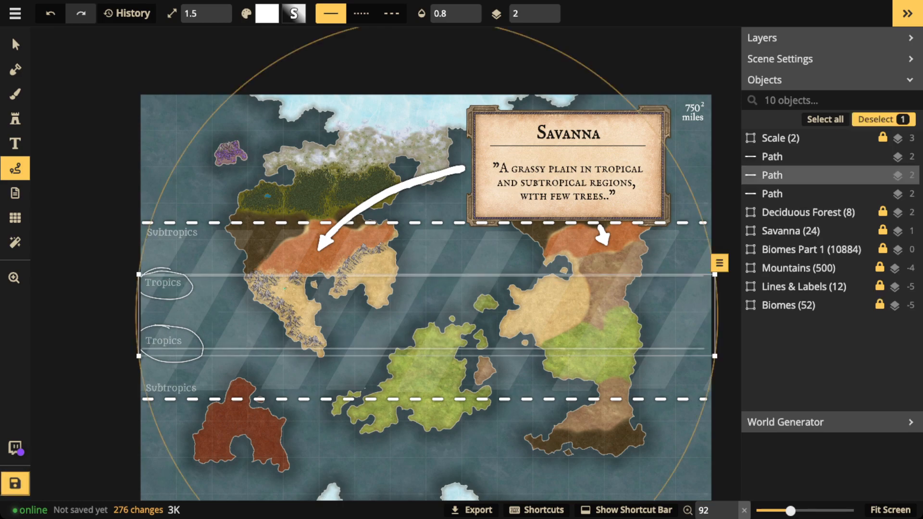
{"action": "key", "text": "Escape"}
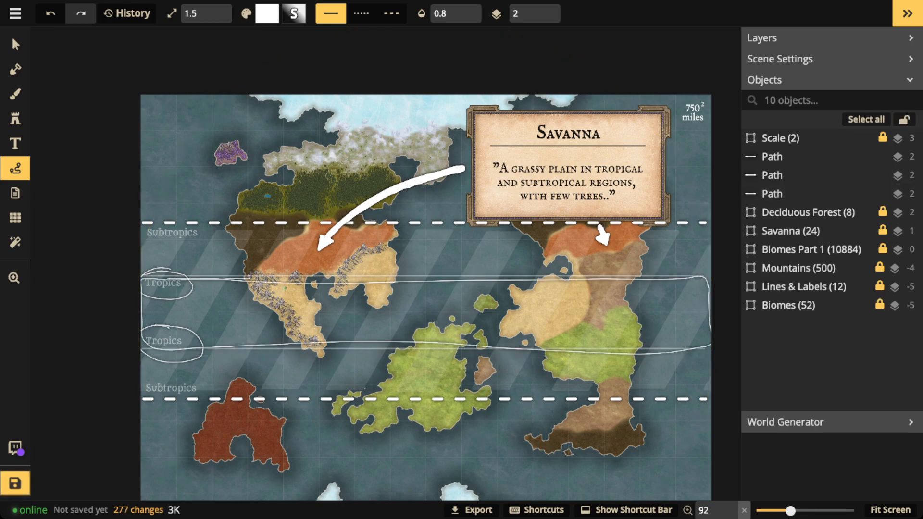
Outline the northern subtropical savanna regions on the western and eastern continents with white freehand paths.
{"action": "mouse_move", "coordinate": [342, 225]}
{"action": "left_mouse_down"}
{"action": "mouse_move", "coordinate": [246, 229]}
{"action": "mouse_move", "coordinate": [250, 267]}
{"action": "mouse_move", "coordinate": [346, 279]}
{"action": "mouse_move", "coordinate": [400, 230]}
{"action": "mouse_move", "coordinate": [342, 226]}
{"action": "left_mouse_up"}
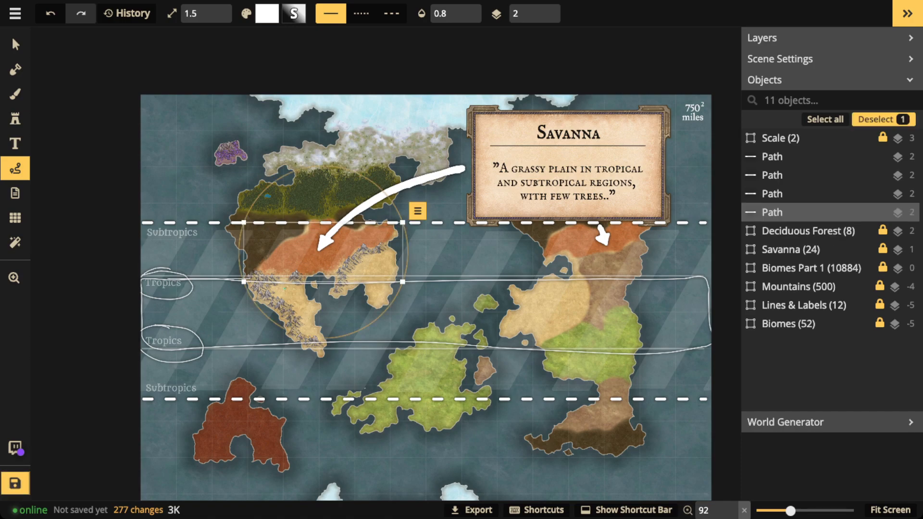
{"action": "key", "text": "Escape"}
{"action": "mouse_move", "coordinate": [543, 222]}
{"action": "left_mouse_down"}
{"action": "mouse_move", "coordinate": [546, 262]}
{"action": "mouse_move", "coordinate": [649, 264]}
{"action": "mouse_move", "coordinate": [549, 224]}
{"action": "mouse_move", "coordinate": [529, 227]}
{"action": "left_mouse_up"}
{"action": "key", "text": "Escape"}
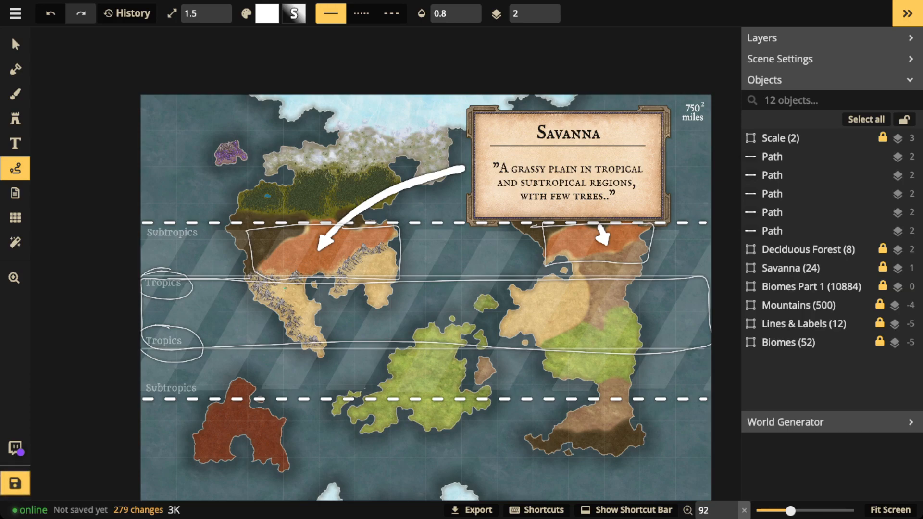
Select all five white freehand paths around the tropics and savanna regions and delete them.
{"action": "key", "text": "v"}
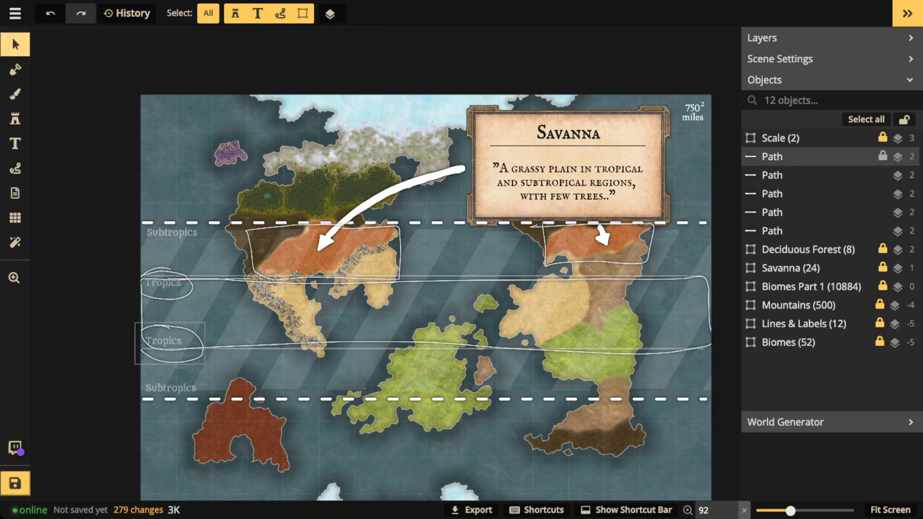
{"action": "left_click_drag", "start_coordinate": [95, 102], "coordinate": [730, 501]}
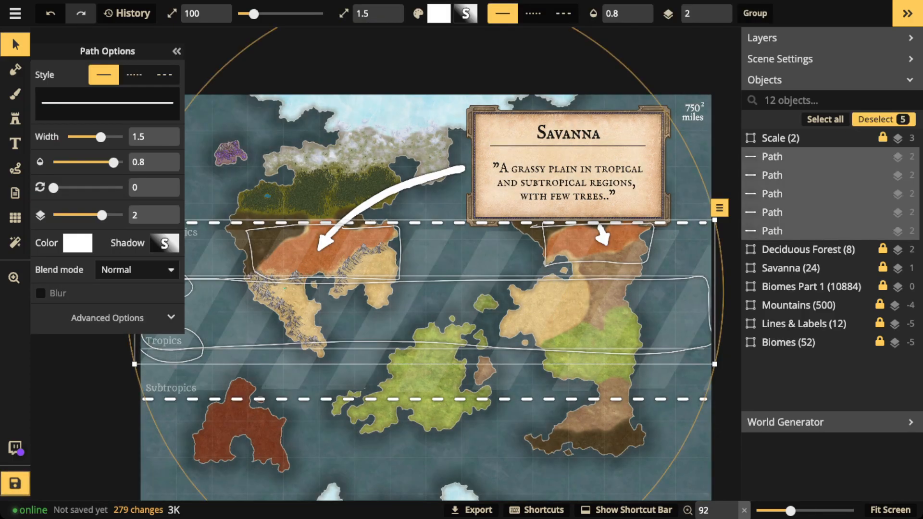
{"action": "key", "text": "Delete"}
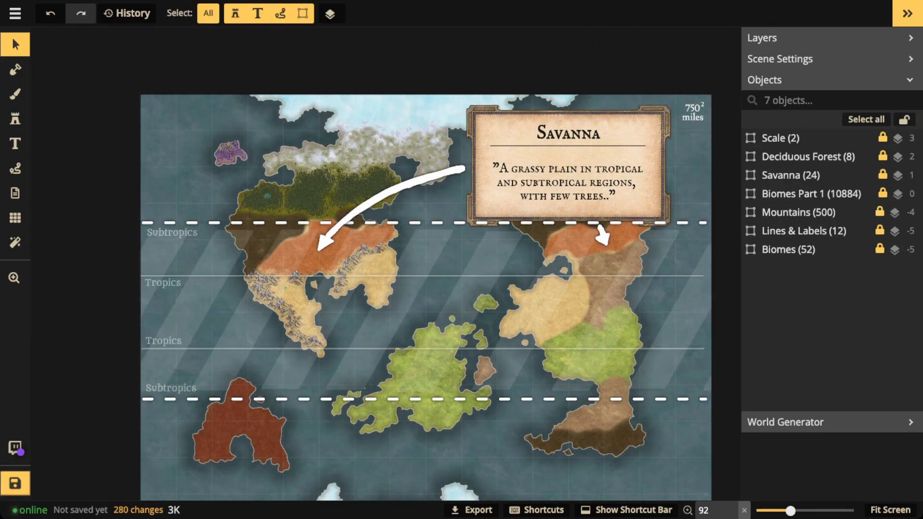
Set the Savanna group's opacity to 0 and deselect it, focusing on the western continent's orange savanna region.
{"action": "left_click", "coordinate": [791, 176]}
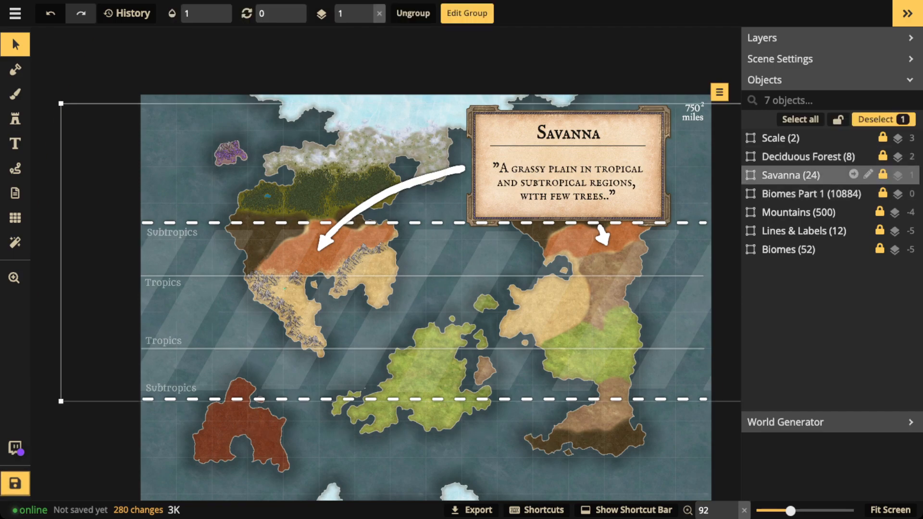
{"action": "left_click", "coordinate": [197, 13]}
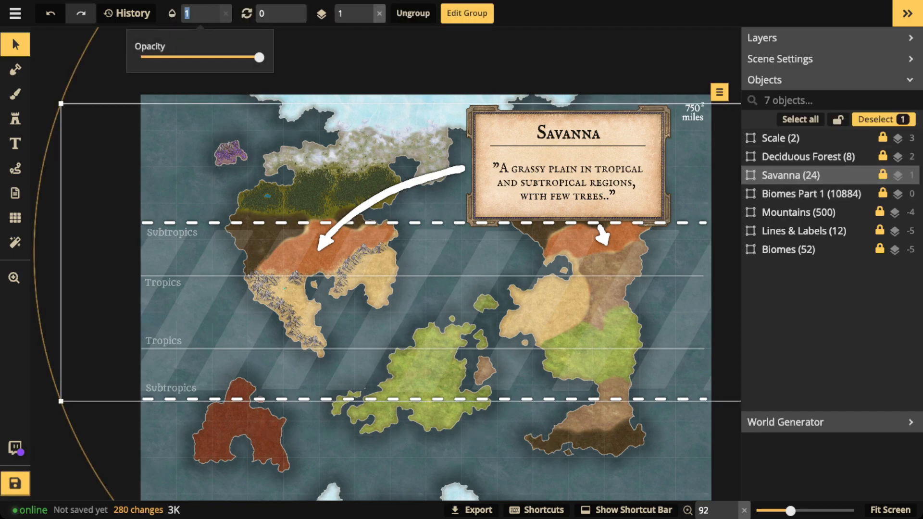
{"action": "type", "text": "0"}
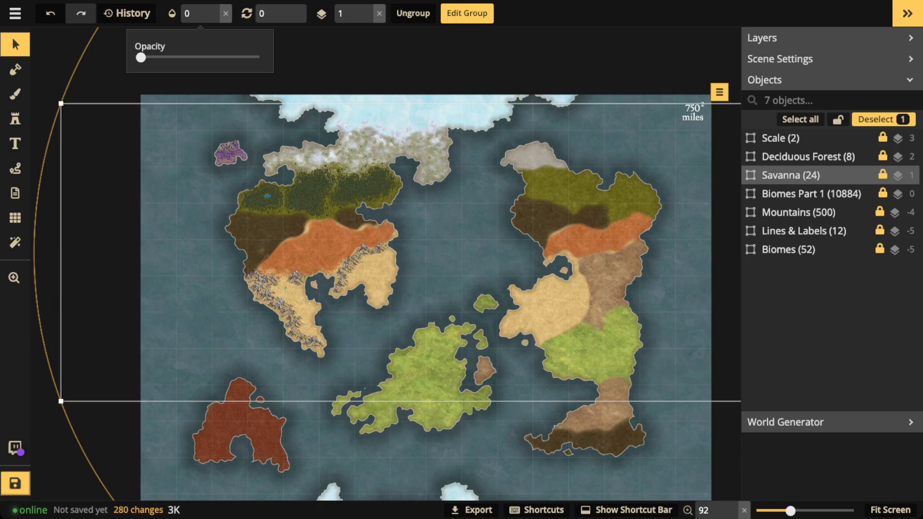
{"action": "scroll", "coordinate": [327, 246], "scroll_direction": "up", "scroll_amount": 2}
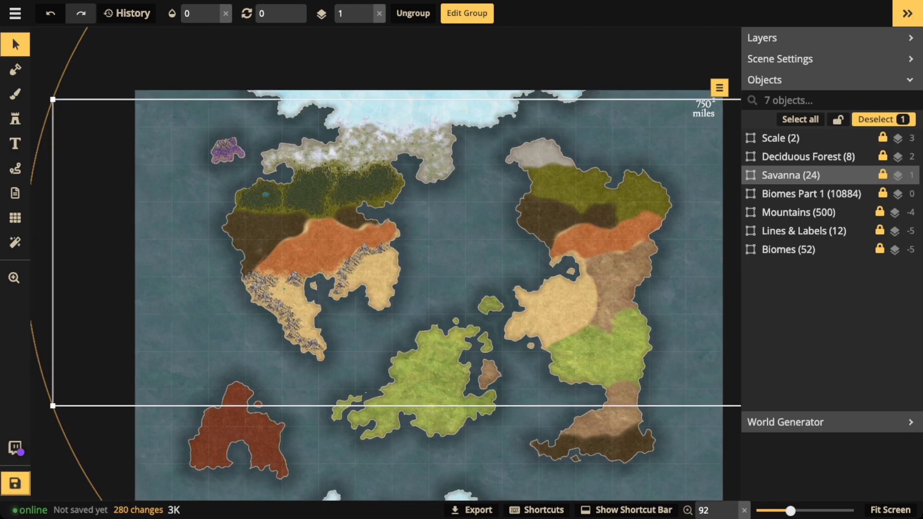
{"action": "scroll", "coordinate": [308, 236], "scroll_direction": "up", "scroll_amount": 5}
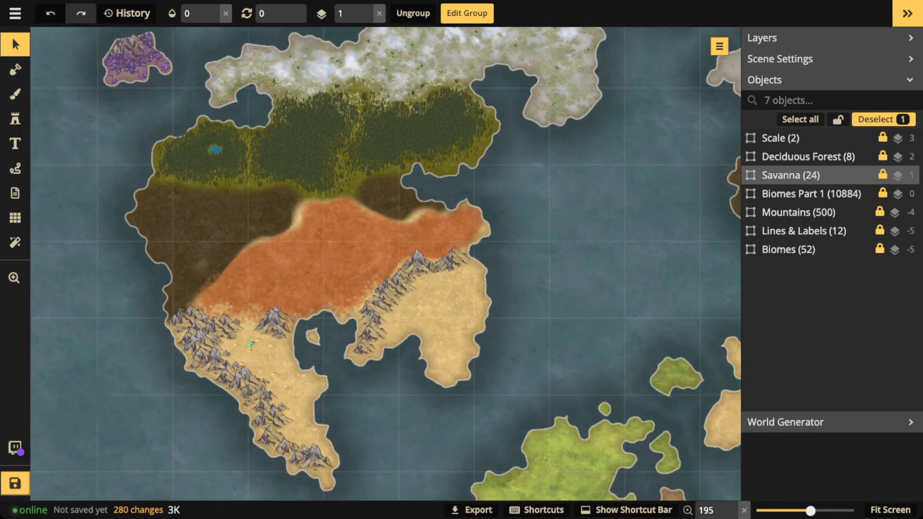
{"action": "scroll", "coordinate": [292, 273], "scroll_direction": "up", "scroll_amount": 3}
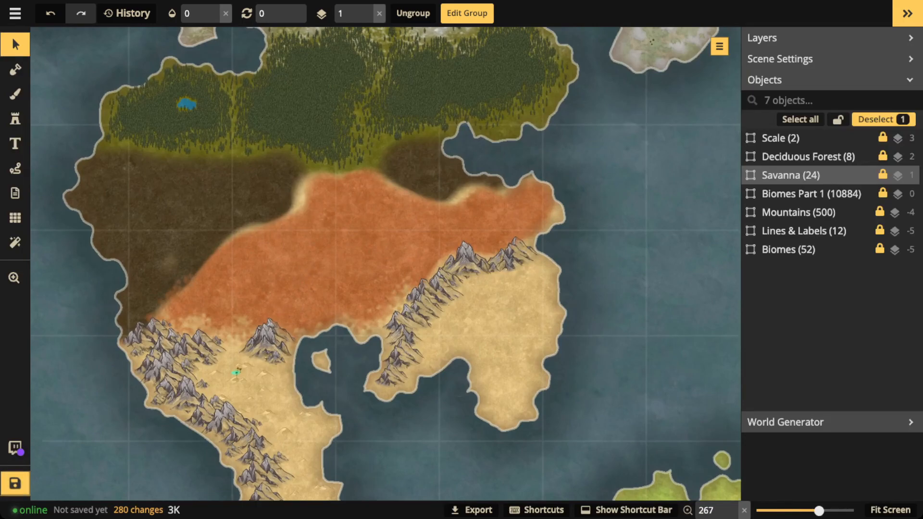
{"action": "key", "text": "Escape"}
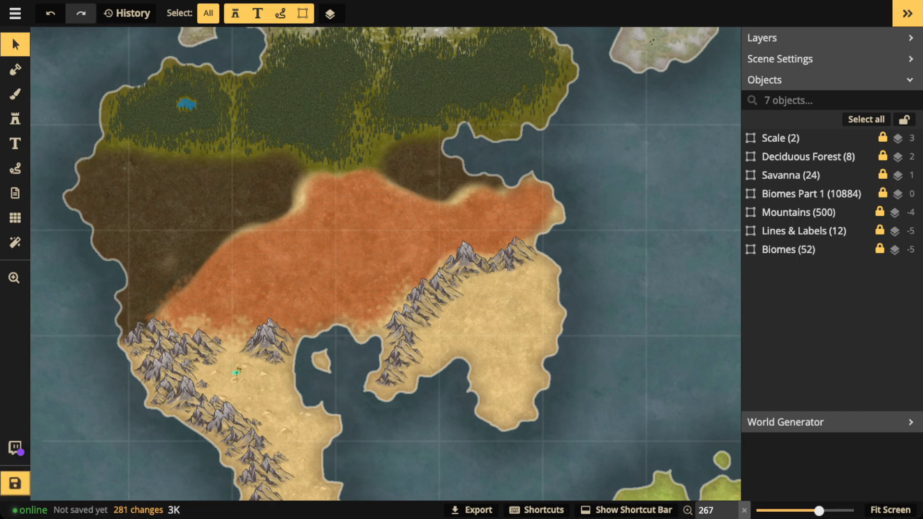
Search the Fantasy World stamp catalog for "cliff" and choose the Rocky Cliffs stamp from the Terrain pack.
{"action": "left_click", "coordinate": [15, 118]}
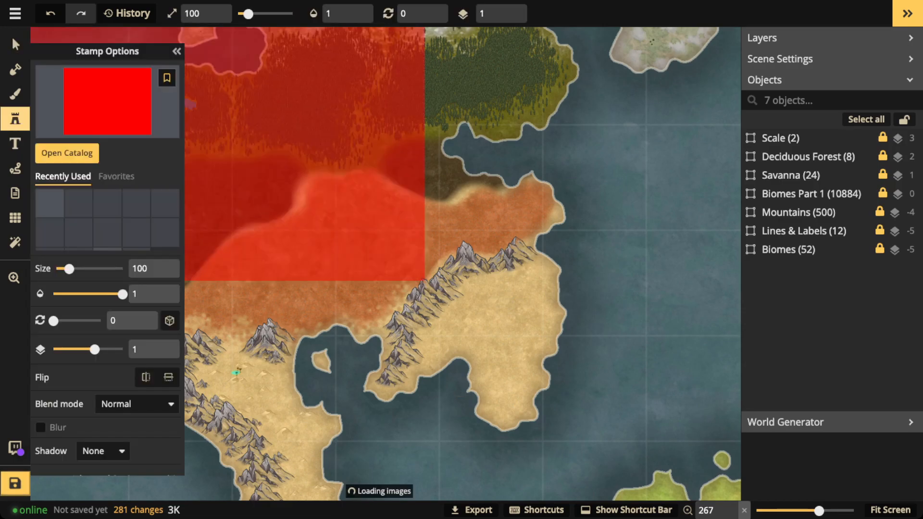
{"action": "scroll", "coordinate": [106, 219], "scroll_direction": "down", "scroll_amount": 1}
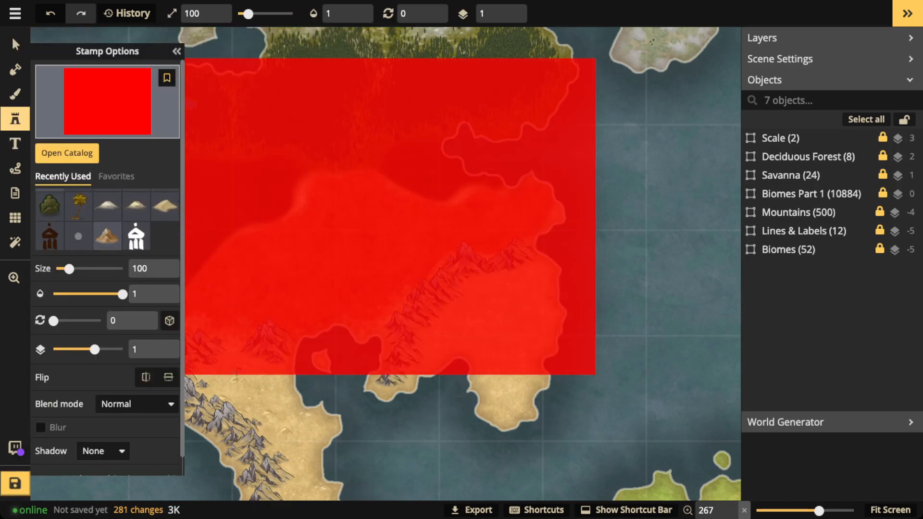
{"action": "key", "text": "f"}
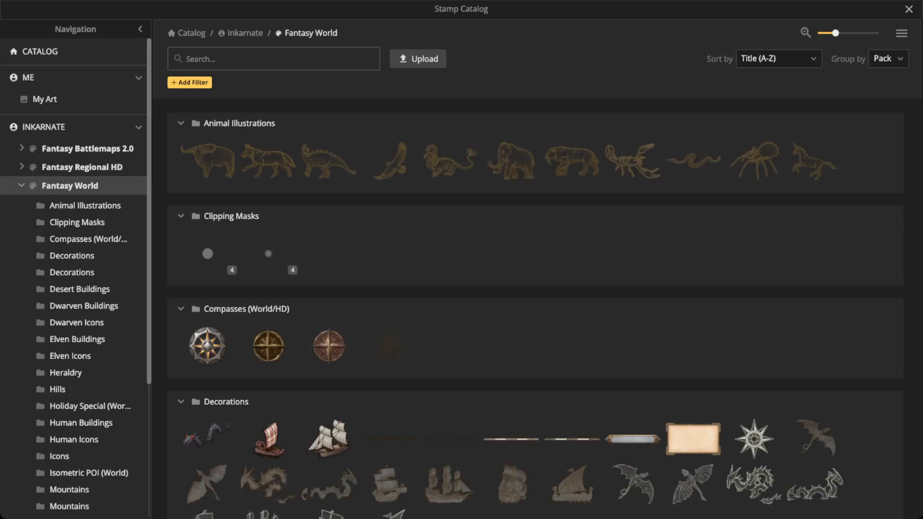
{"action": "type", "text": "cliff"}
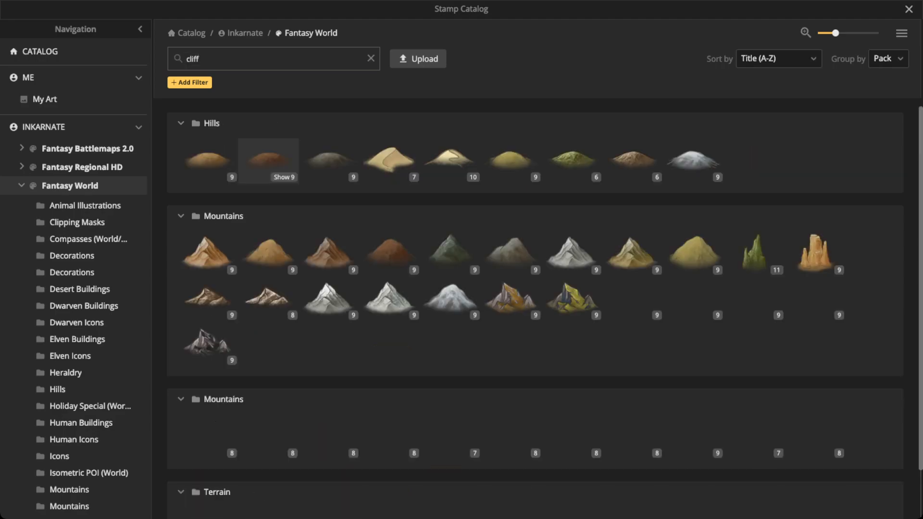
{"action": "scroll", "coordinate": [535, 312], "scroll_direction": "down", "scroll_amount": 1}
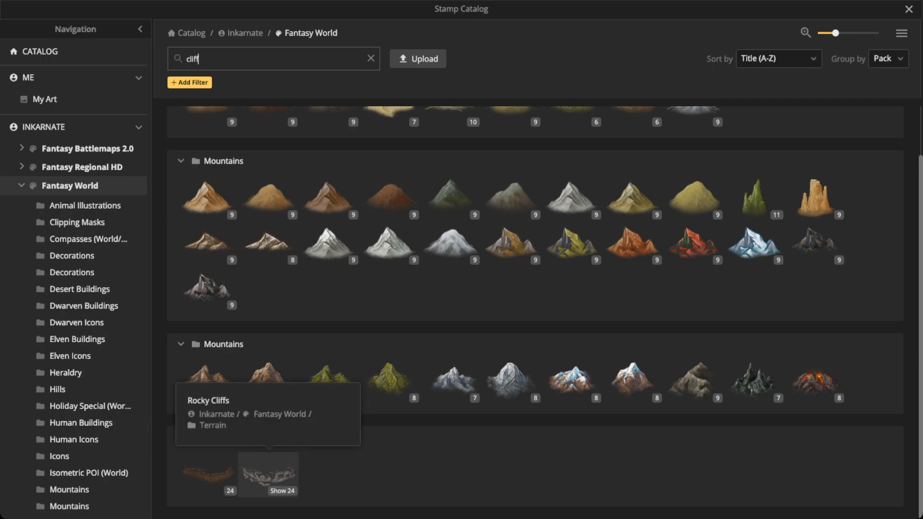
{"action": "left_click", "coordinate": [268, 473]}
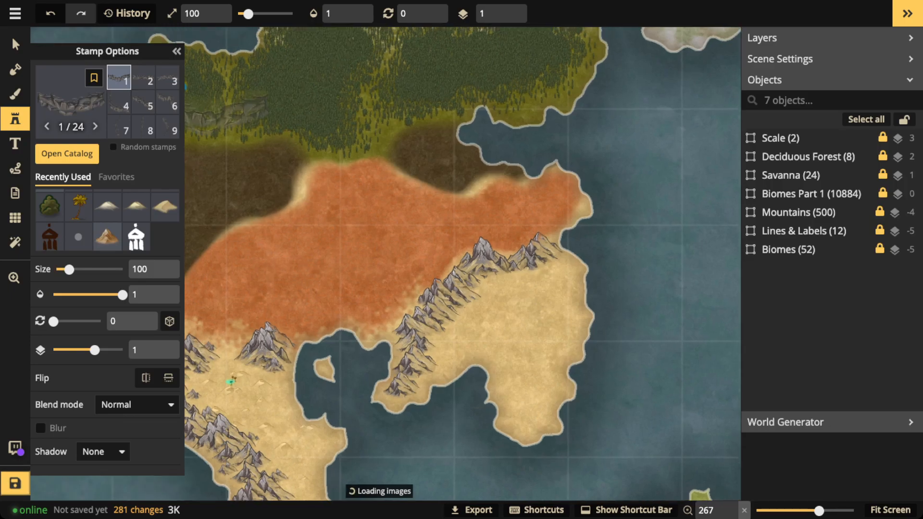
Place a size 100 Rocky Cliffs stamp in the ocean just off the western continent's eastern coast.
{"action": "scroll", "coordinate": [303, 236], "scroll_direction": "up", "scroll_amount": 3}
{"action": "left_click_drag", "start_coordinate": [389, 245], "coordinate": [226, 303]}
{"action": "left_click", "coordinate": [569, 263]}
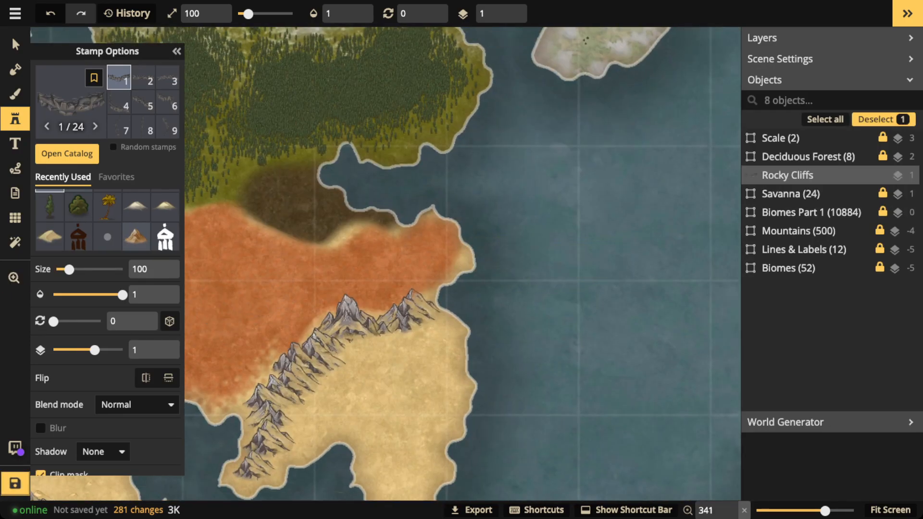
Move the Rocky Cliffs stamp over the savanna coast, the forest and the dark-brown border to compare its colouring, and delete it.
{"action": "key", "text": "v"}
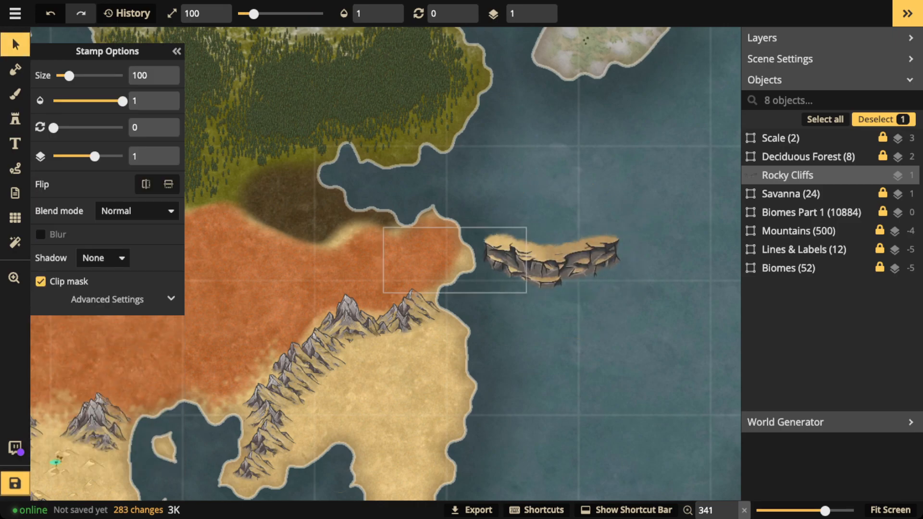
{"action": "left_click_drag", "start_coordinate": [551, 260], "coordinate": [439, 260]}
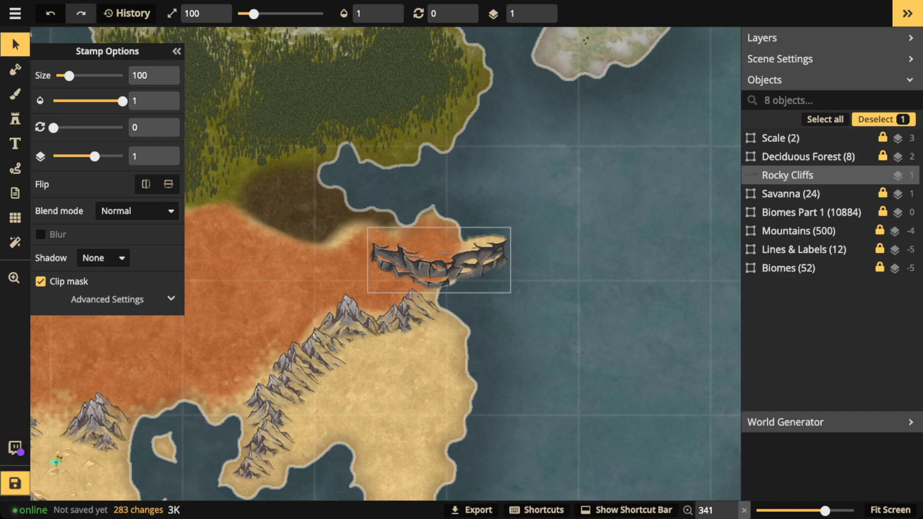
{"action": "left_click_drag", "start_coordinate": [438, 260], "coordinate": [270, 119]}
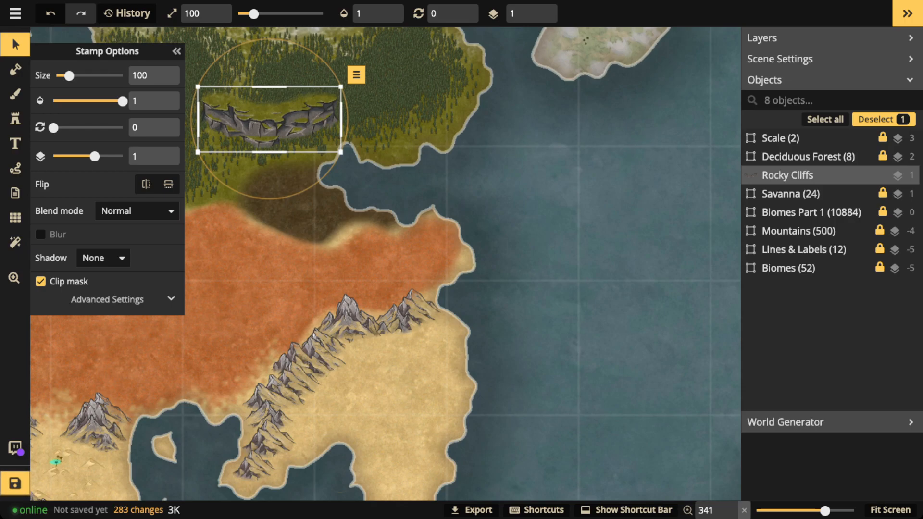
{"action": "left_click_drag", "start_coordinate": [269, 119], "coordinate": [328, 224]}
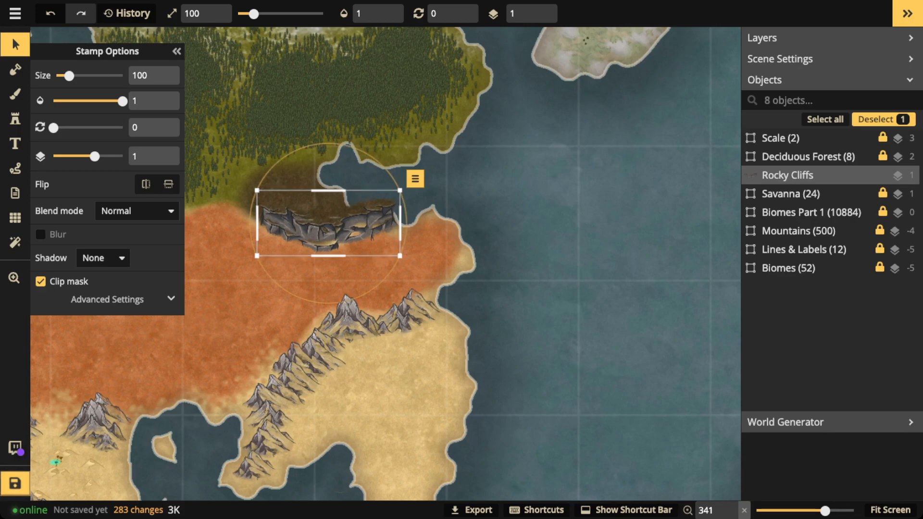
{"action": "key", "text": "Delete"}
Choose the brown Cliffs stamp from the Terrain pack and reduce its size to 60.
{"action": "key", "text": "s"}
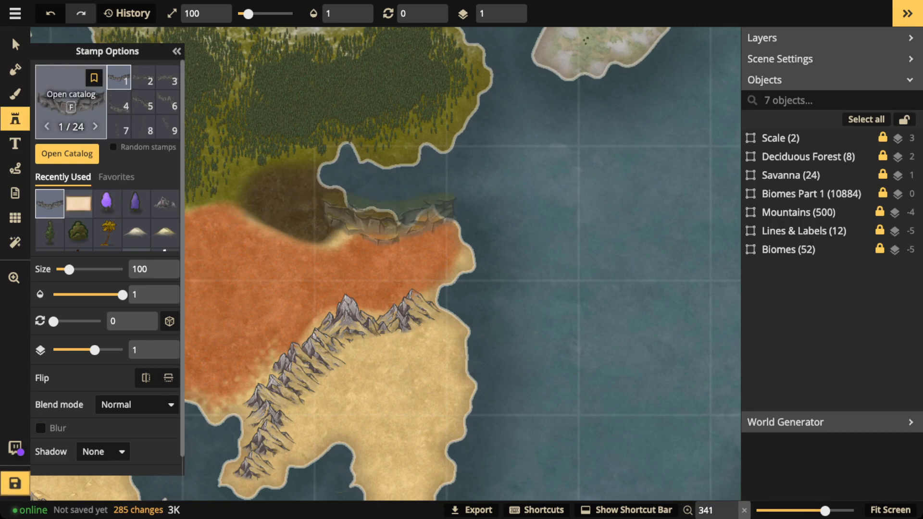
{"action": "left_click", "coordinate": [71, 101]}
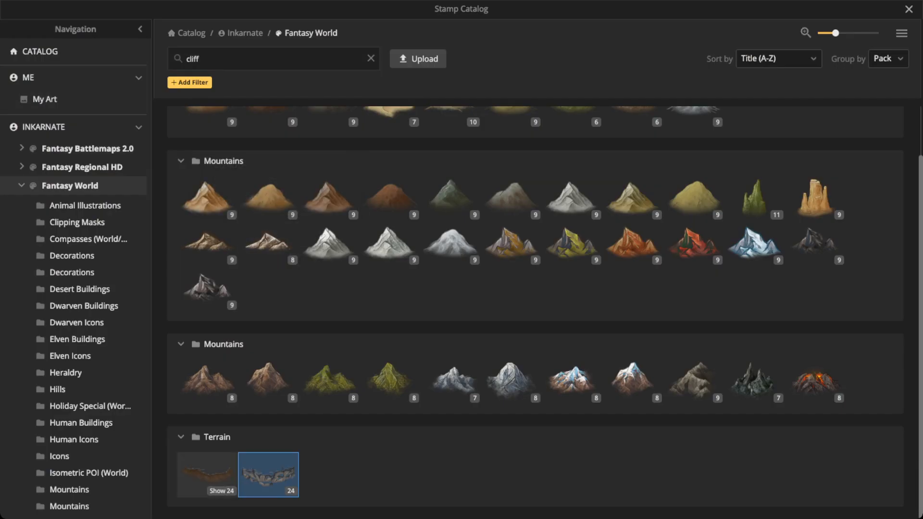
{"action": "left_click", "coordinate": [206, 474]}
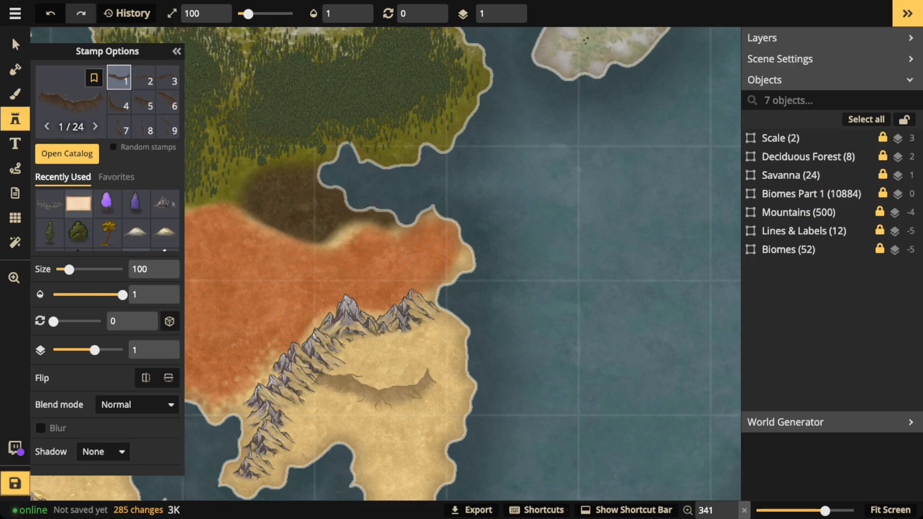
{"action": "key", "text": "bracketleft"}
{"action": "key", "text": "bracketleft"}
{"action": "scroll", "coordinate": [389, 406], "scroll_direction": "up", "scroll_amount": 3}
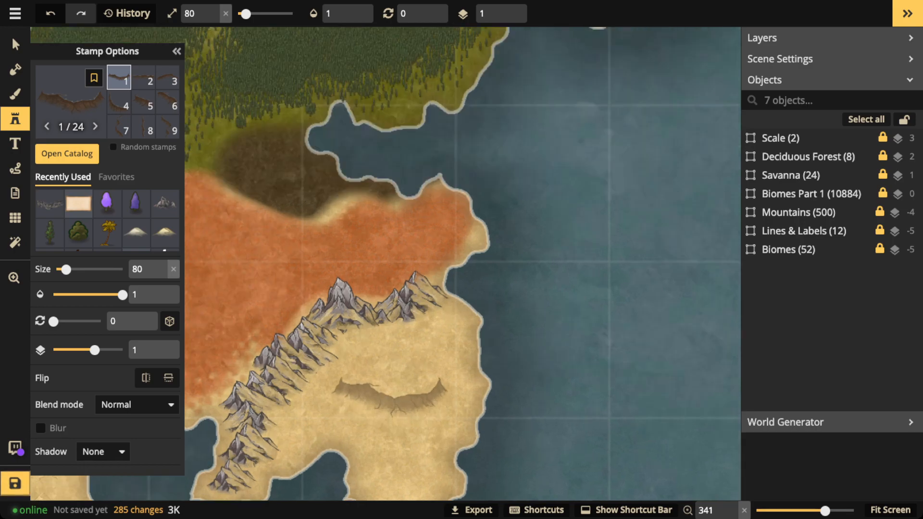
{"action": "scroll", "coordinate": [390, 399], "scroll_direction": "up", "scroll_amount": 2}
{"action": "key", "text": "bracketleft"}
{"action": "key", "text": "bracketleft"}
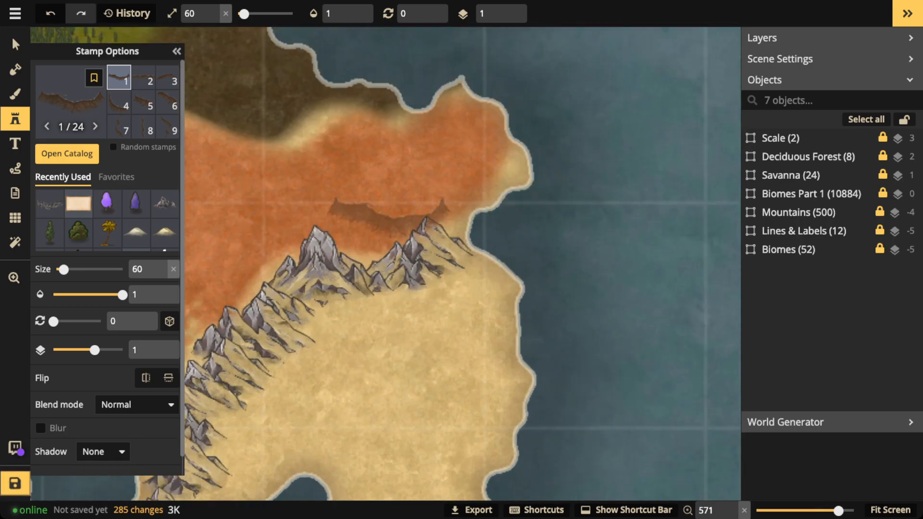
Set the Cliffs stamp's blend mode to Luminosity and place one on the sandy peninsula southeast of the mountains.
{"action": "left_click", "coordinate": [136, 405]}
{"action": "scroll", "coordinate": [105, 289], "scroll_direction": "down", "scroll_amount": 5}
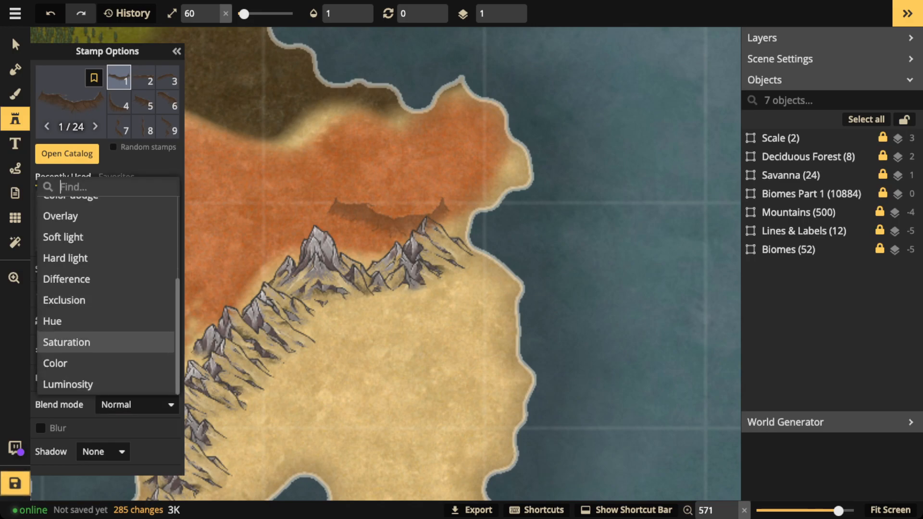
{"action": "left_click", "coordinate": [67, 384]}
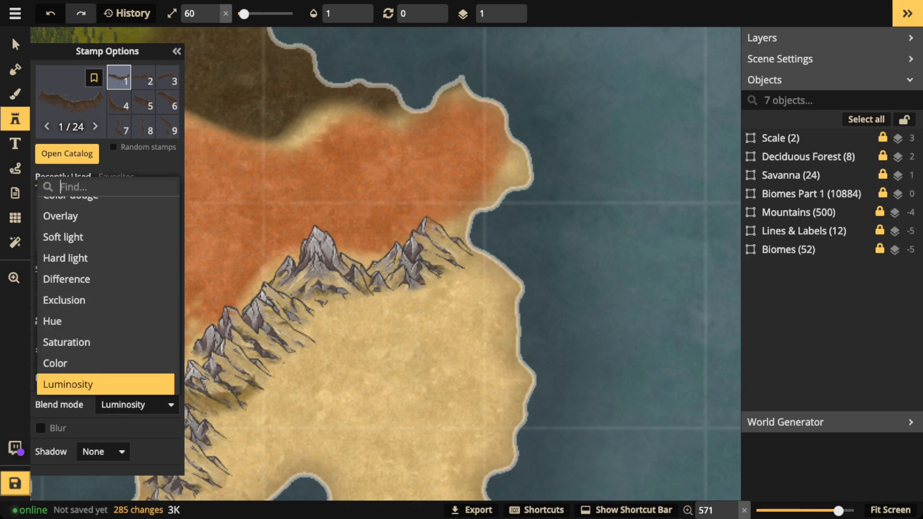
{"action": "left_click", "coordinate": [395, 369]}
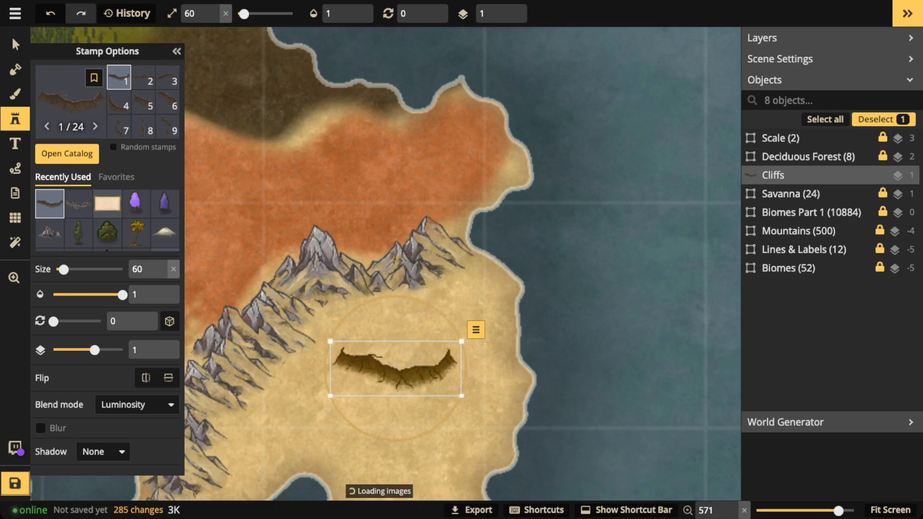
Adjust the placed Cliffs stamp's filters to brightness 180 and contrast 75.
{"action": "key", "text": "v"}
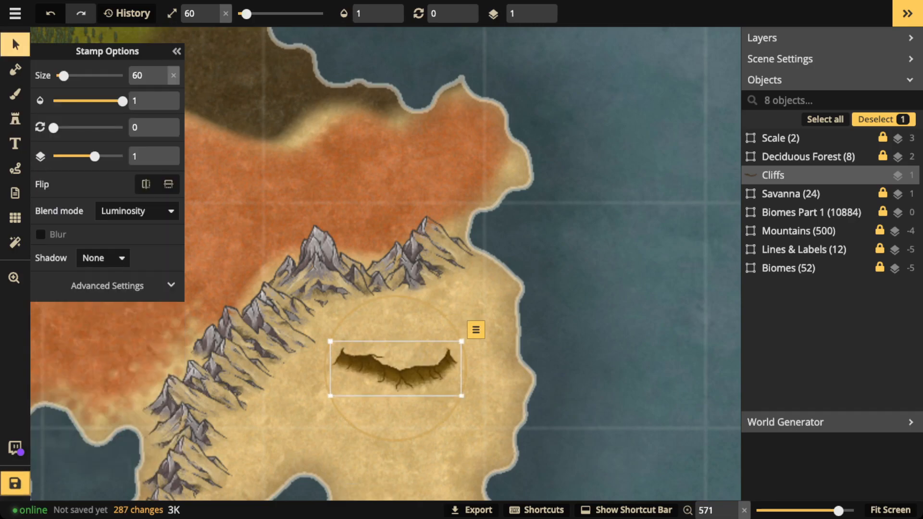
{"action": "left_click", "coordinate": [107, 285]}
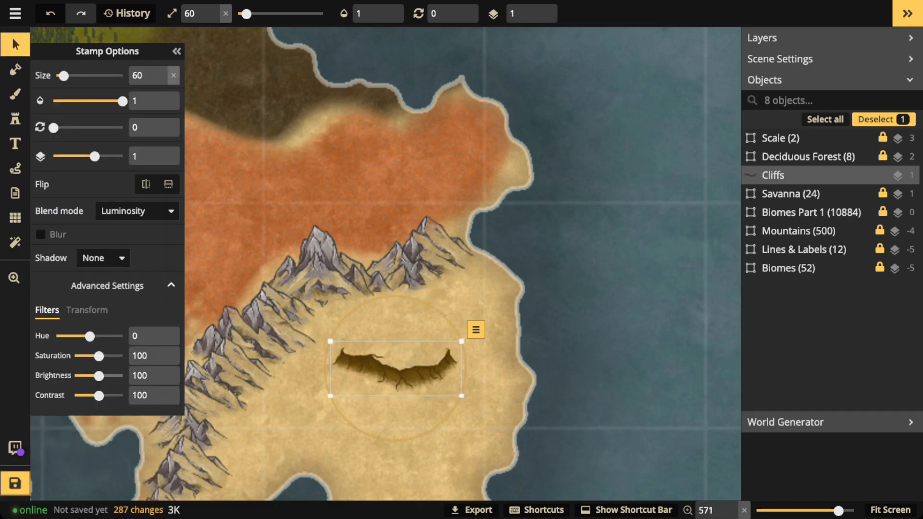
{"action": "left_click_drag", "start_coordinate": [99, 375], "coordinate": [121, 375]}
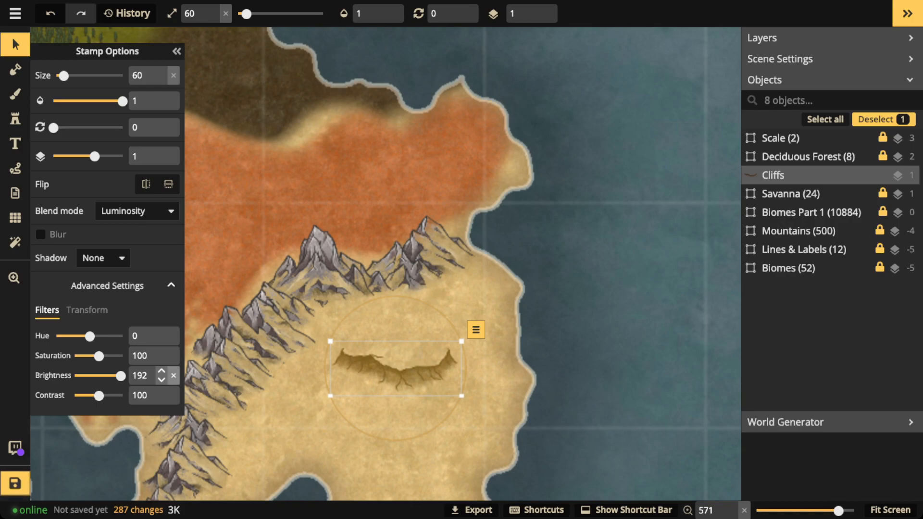
{"action": "left_click", "coordinate": [174, 375]}
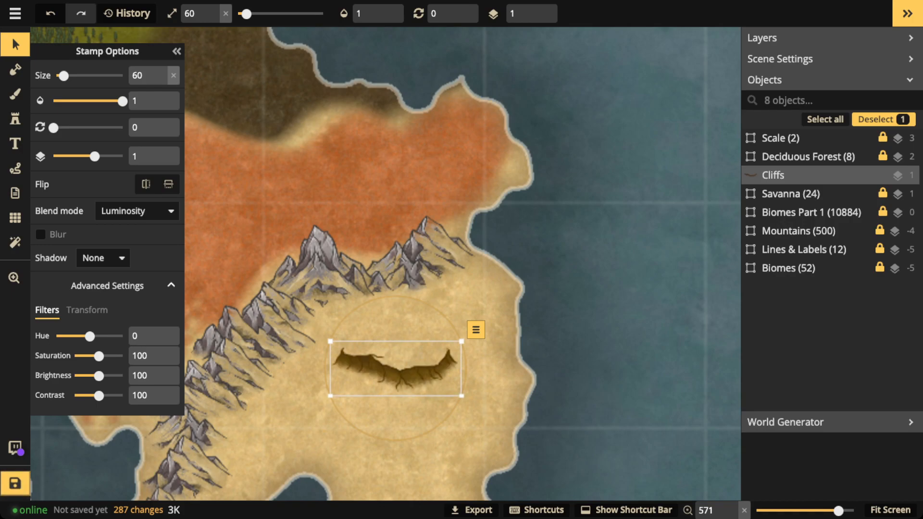
{"action": "left_click", "coordinate": [117, 376]}
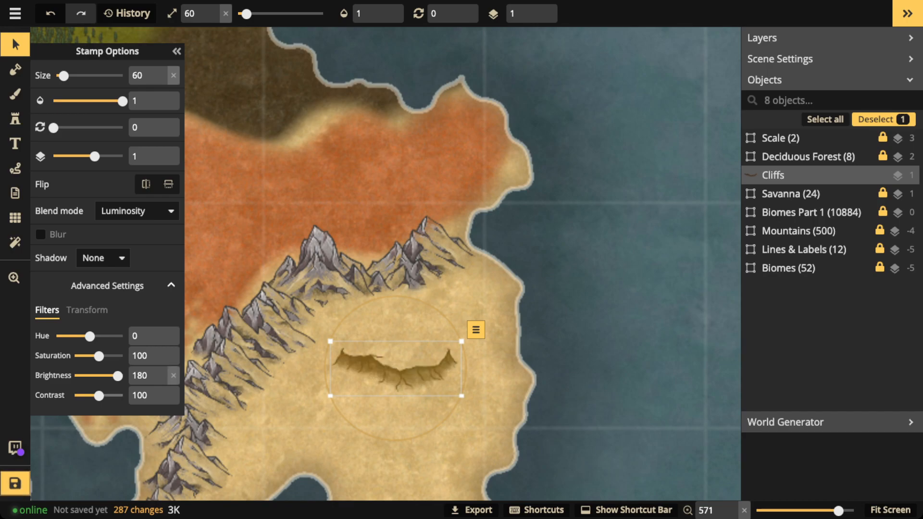
{"action": "left_click_drag", "start_coordinate": [99, 395], "coordinate": [91, 395]}
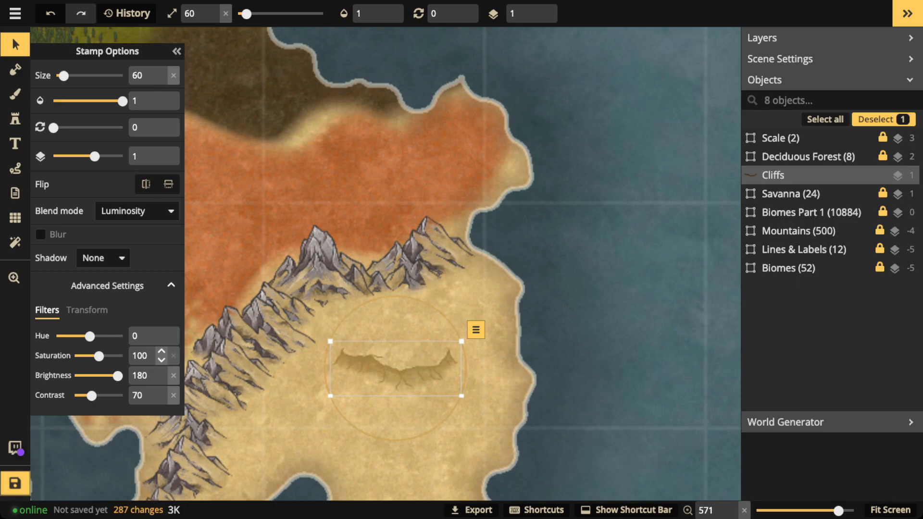
{"action": "left_click_drag", "start_coordinate": [91, 395], "coordinate": [93, 395]}
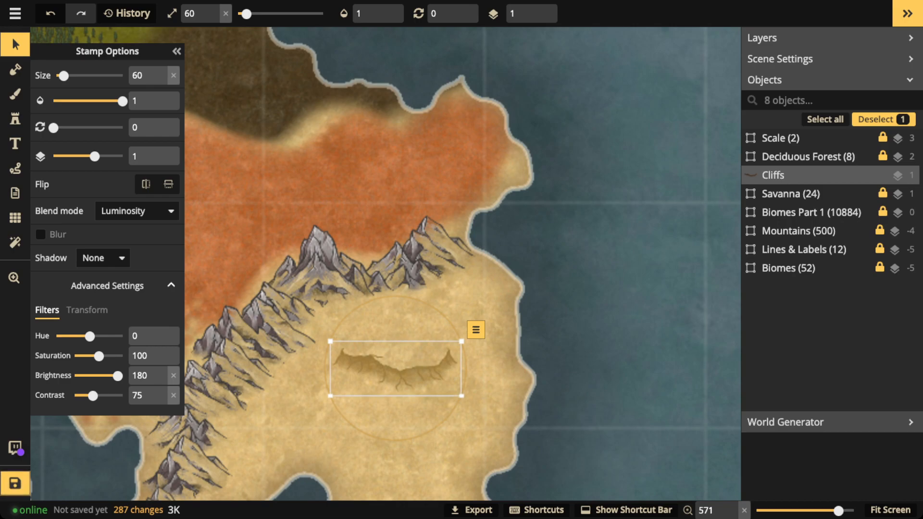
Delete the trial Cliffs stamp from the sandy peninsula and return to the Stamp tool.
{"action": "key", "text": "Delete"}
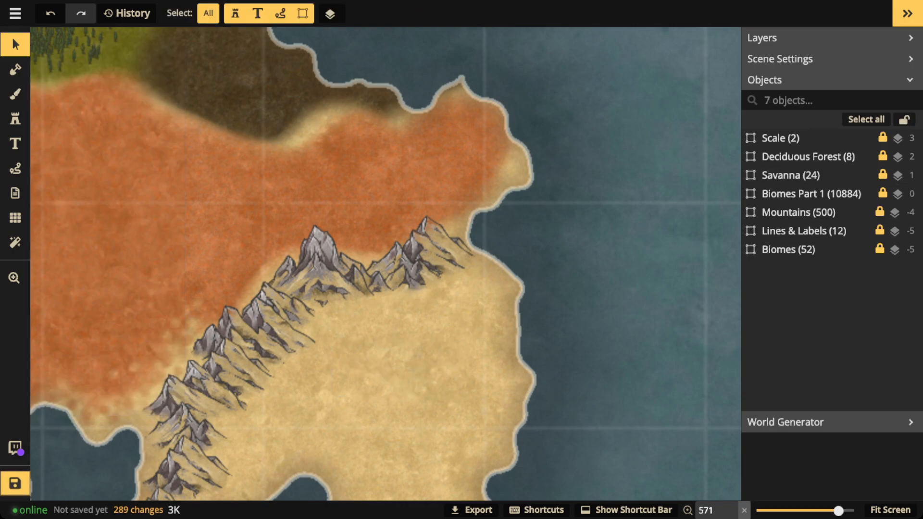
{"action": "key", "text": "s"}
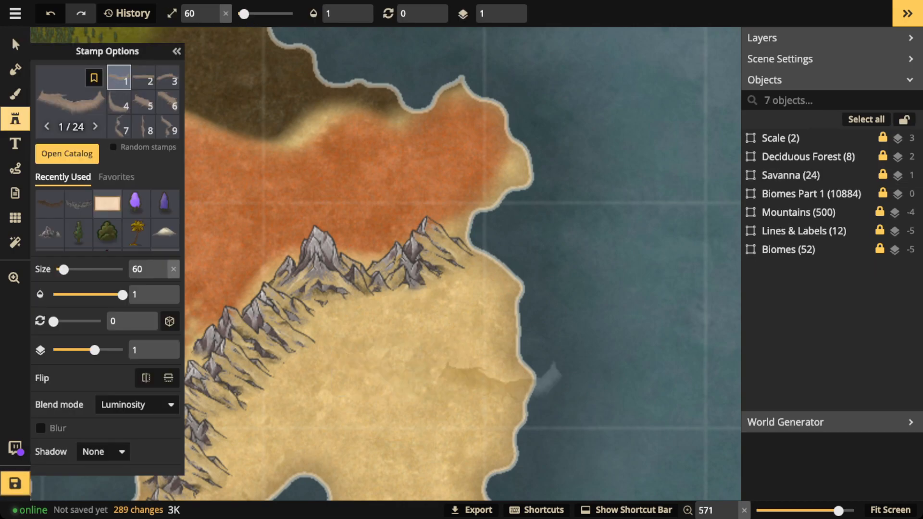
Place Cliffs variation 19, rotated 15 degrees, on the sand below the mountain range's eastern end and reduce it to size 40.
{"action": "scroll", "coordinate": [143, 102], "scroll_direction": "down", "scroll_amount": 4}
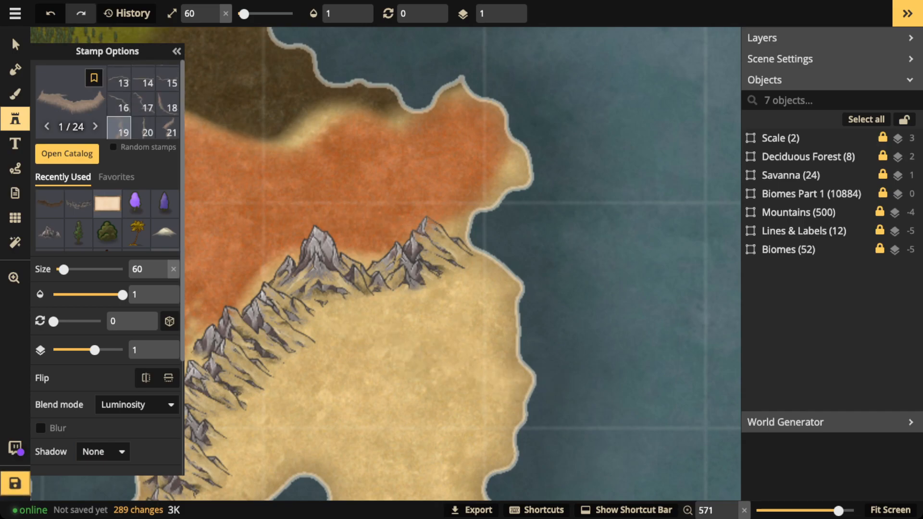
{"action": "left_click", "coordinate": [119, 127]}
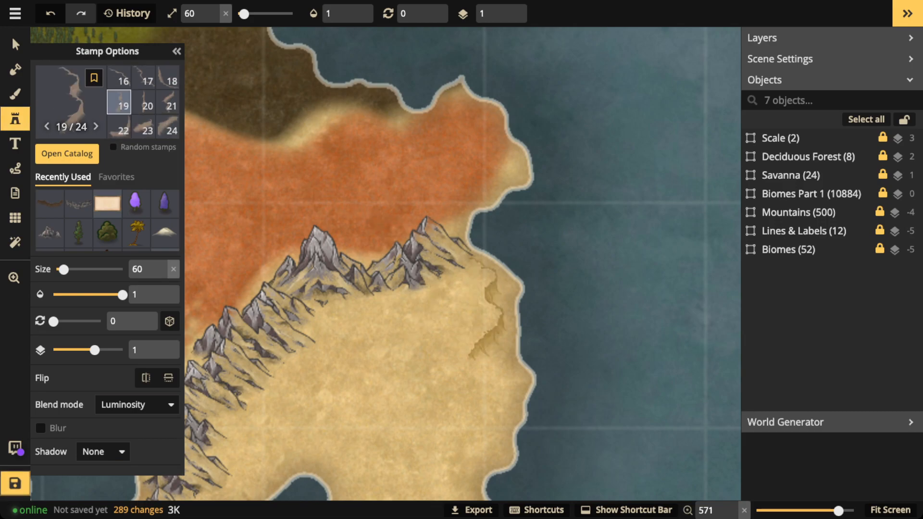
{"action": "key", "text": "bracketleft"}
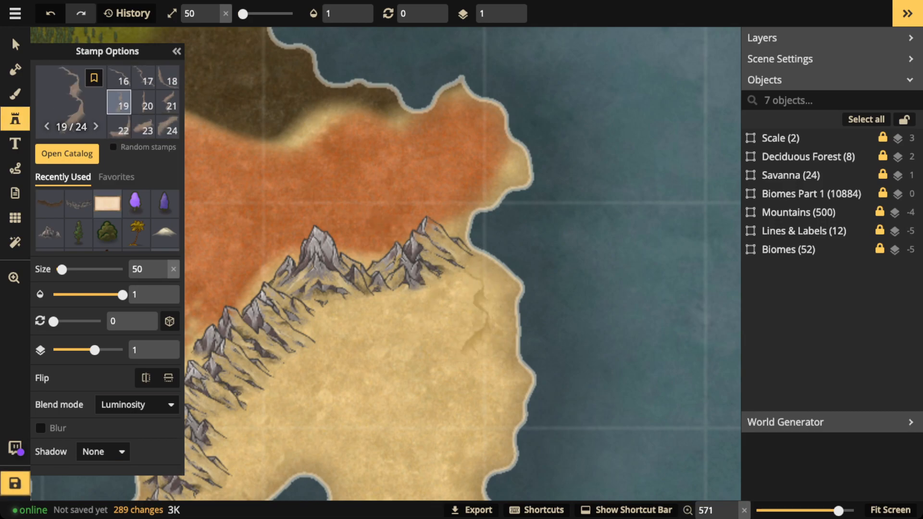
{"action": "scroll", "coordinate": [476, 312], "scroll_direction": "down", "scroll_amount": 3}
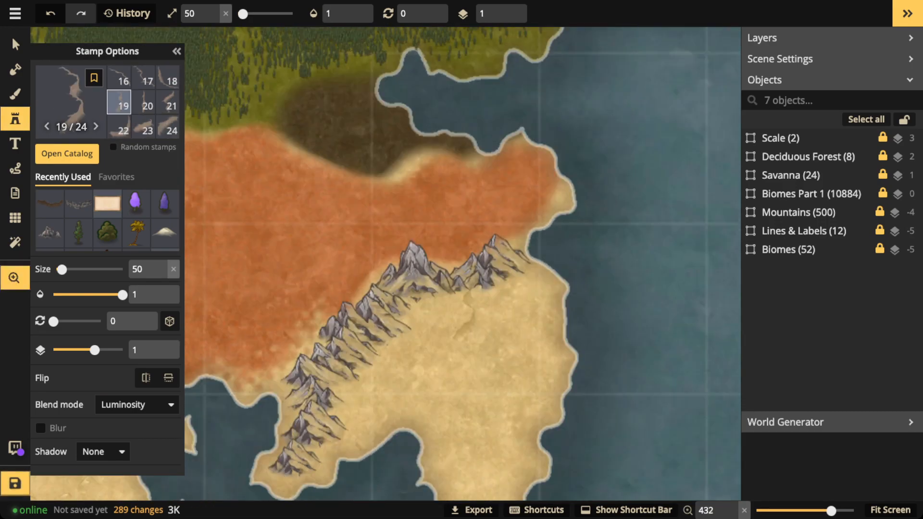
{"action": "scroll", "coordinate": [544, 269], "scroll_direction": "up", "scroll_amount": 3}
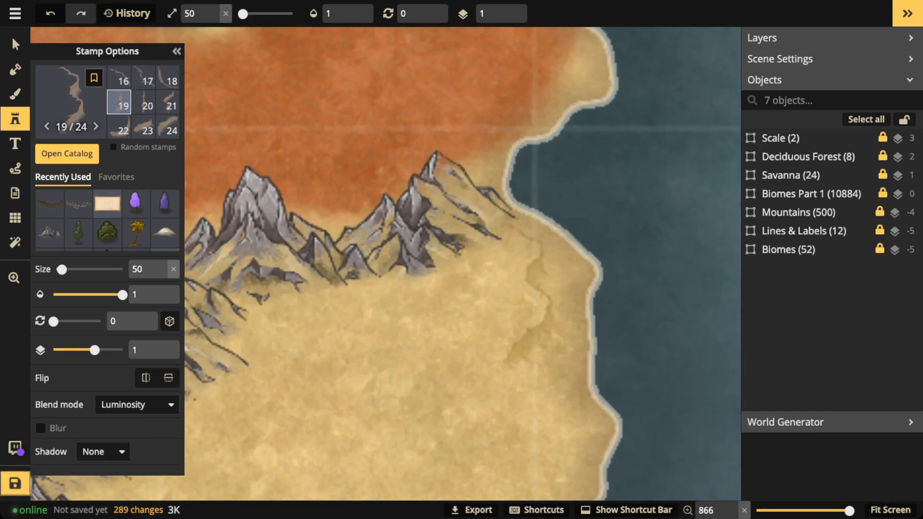
{"action": "scroll", "coordinate": [517, 293], "scroll_direction": "up", "scroll_amount": 1}
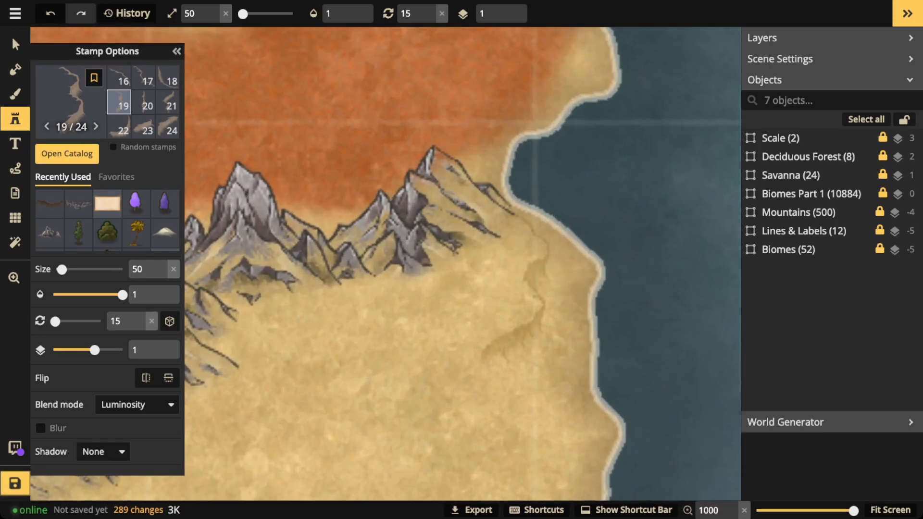
{"action": "left_click", "coordinate": [520, 296]}
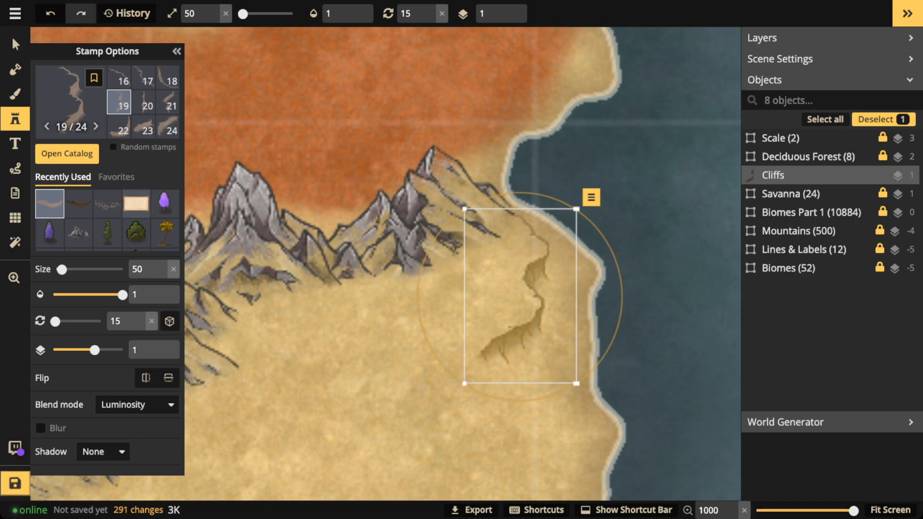
{"action": "left_click_drag", "start_coordinate": [520, 296], "coordinate": [518, 295]}
{"action": "scroll", "coordinate": [517, 295], "scroll_direction": "down", "scroll_amount": 1}
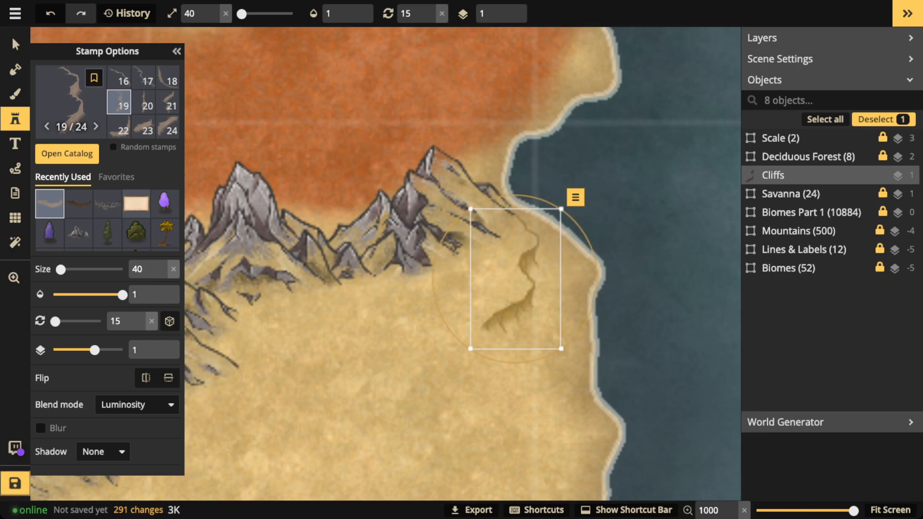
Place Cliffs variation 21 at size 40 on the sand just southwest of the first cliff, against the northeastern mountains.
{"action": "scroll", "coordinate": [369, 215], "scroll_direction": "down", "scroll_amount": 1}
{"action": "scroll", "coordinate": [369, 215], "scroll_direction": "down", "scroll_amount": 1}
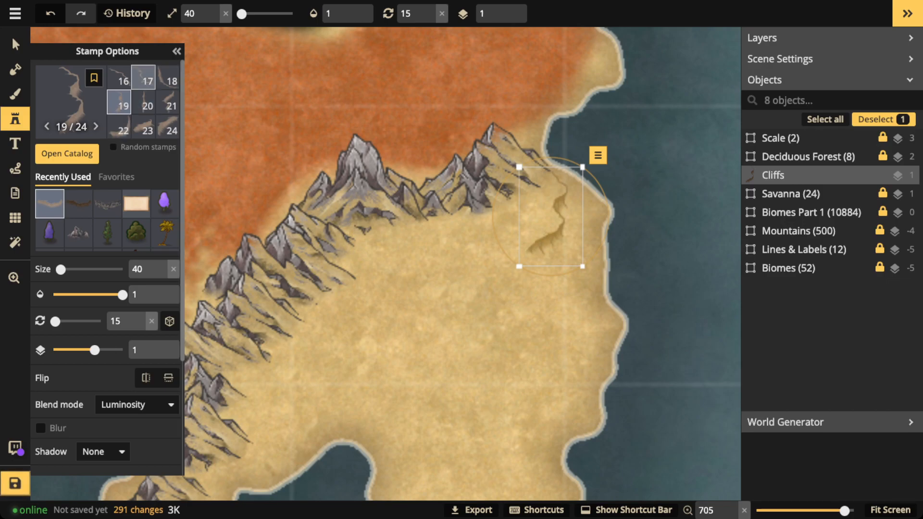
{"action": "scroll", "coordinate": [144, 109], "scroll_direction": "up", "scroll_amount": 1}
{"action": "scroll", "coordinate": [145, 110], "scroll_direction": "down", "scroll_amount": 1}
{"action": "left_click", "coordinate": [168, 102]}
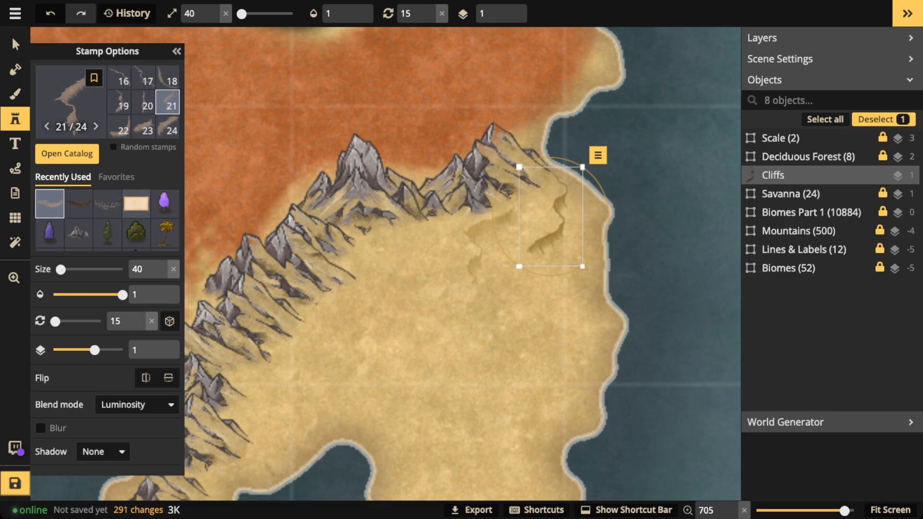
{"action": "key", "text": "Escape"}
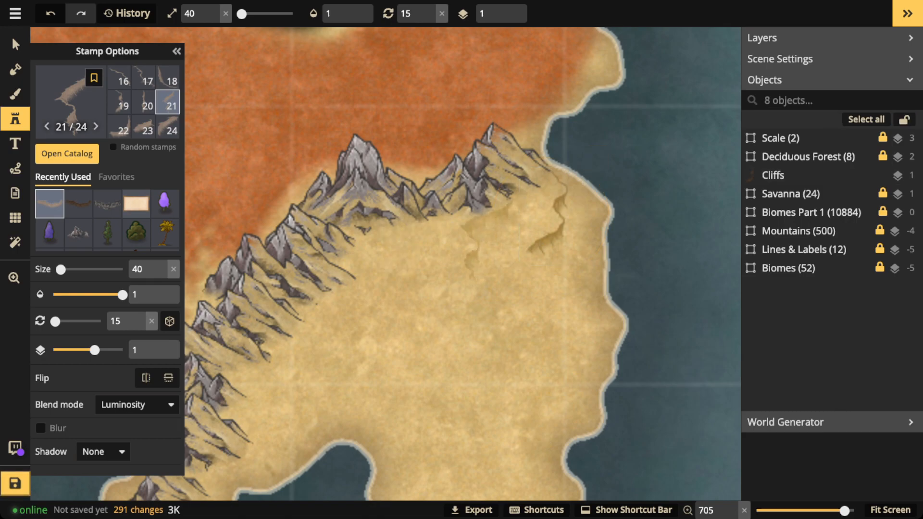
{"action": "left_click", "coordinate": [477, 234]}
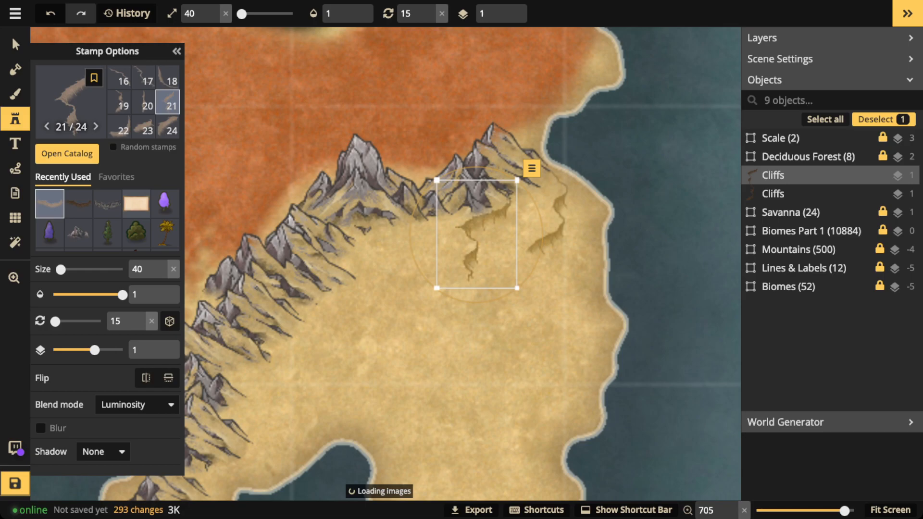
{"action": "key", "text": "Escape"}
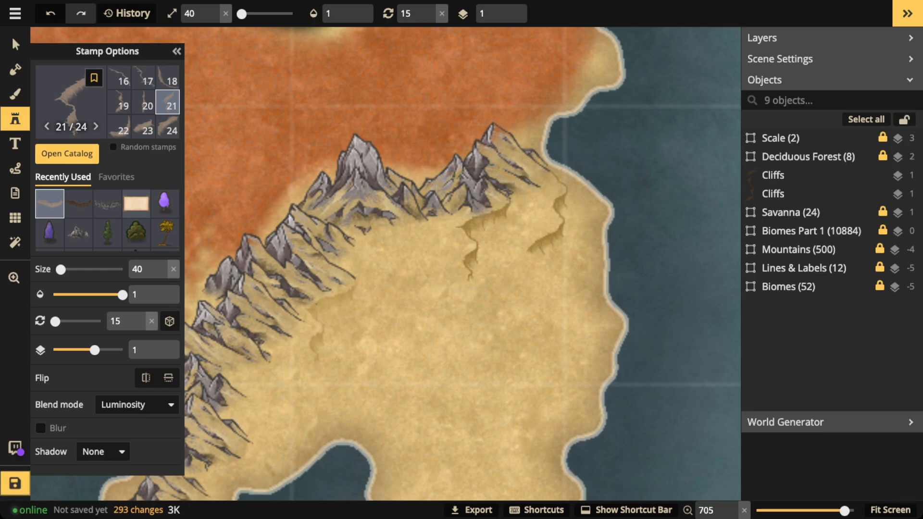
Add another size 40 Cliffs variation 21 along the southeastern foot of the middle of the mountain range.
{"action": "left_click", "coordinate": [321, 316]}
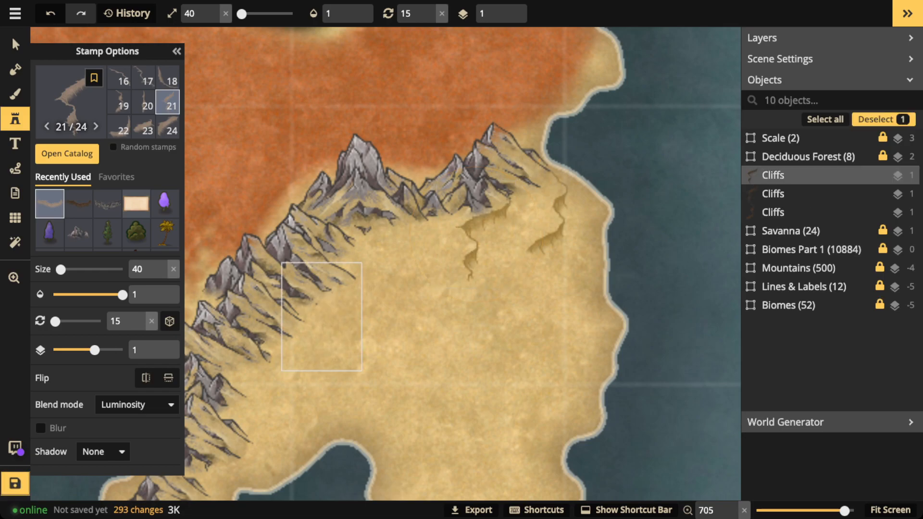
{"action": "key", "text": "space"}
{"action": "left_click_drag", "start_coordinate": [376, 298], "coordinate": [516, 209]}
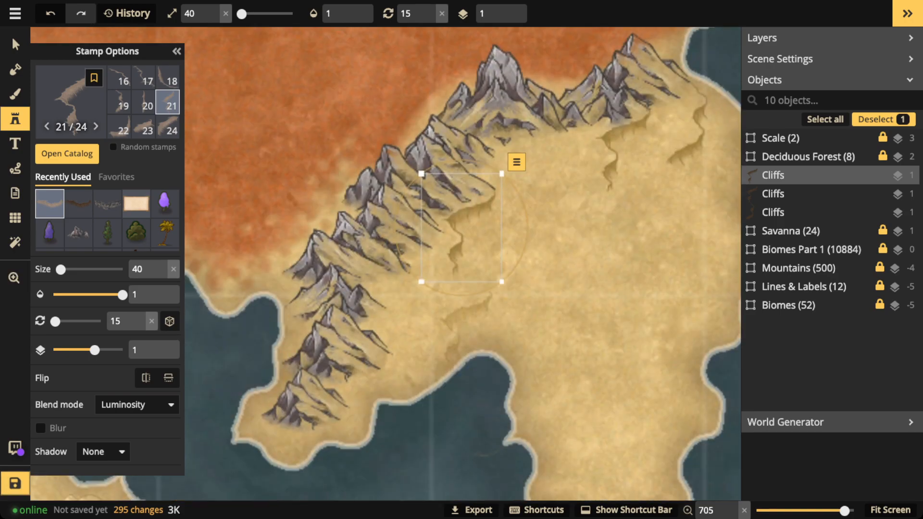
{"action": "key", "text": "Escape"}
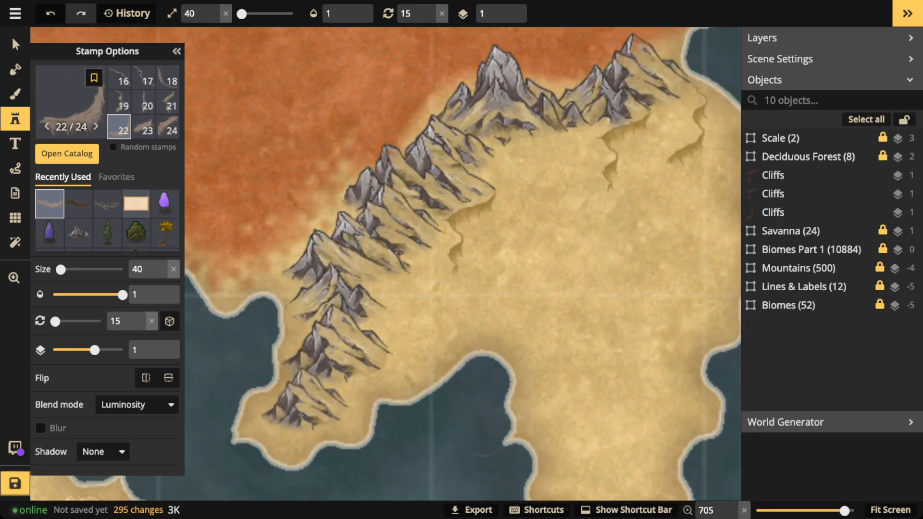
Place Cliffs variation 19 beside the southern part of the mountain range and reduce it to size 36.
{"action": "left_click", "coordinate": [118, 102]}
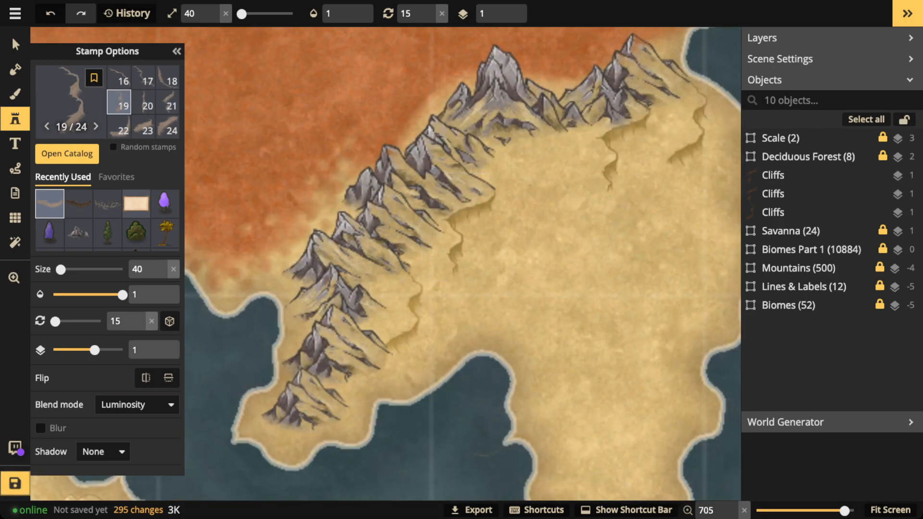
{"action": "left_click", "coordinate": [407, 316]}
{"action": "left_click_drag", "start_coordinate": [406, 316], "coordinate": [412, 311]}
{"action": "left_click_drag", "start_coordinate": [443, 361], "coordinate": [437, 351]}
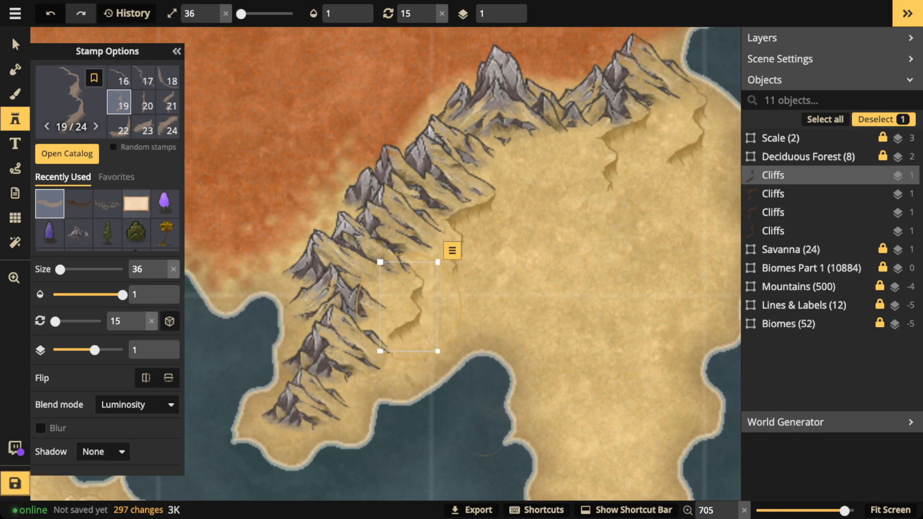
{"action": "key", "text": "Escape"}
Place Cliffs variation 7 at size 46 and rotation 0 just east of the mid-range cliff, forming a canyon pair.
{"action": "scroll", "coordinate": [324, 392], "scroll_direction": "down", "scroll_amount": 6}
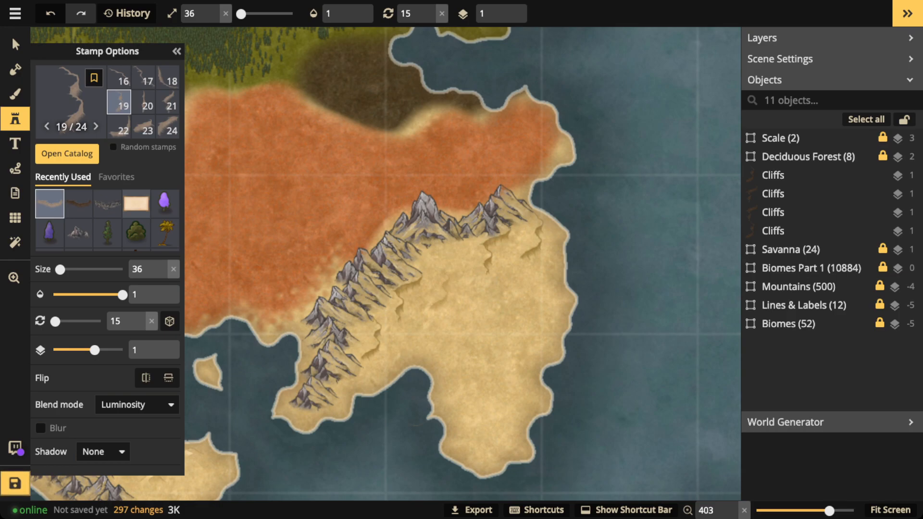
{"action": "scroll", "coordinate": [442, 281], "scroll_direction": "up", "scroll_amount": 1}
{"action": "scroll", "coordinate": [447, 284], "scroll_direction": "up", "scroll_amount": 2}
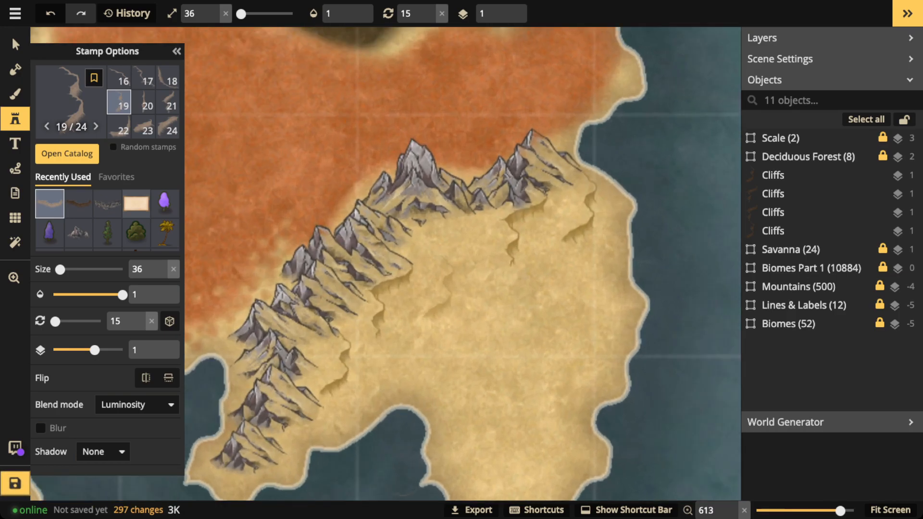
{"action": "scroll", "coordinate": [438, 295], "scroll_direction": "up", "scroll_amount": 1}
{"action": "scroll", "coordinate": [437, 298], "scroll_direction": "up", "scroll_amount": 1}
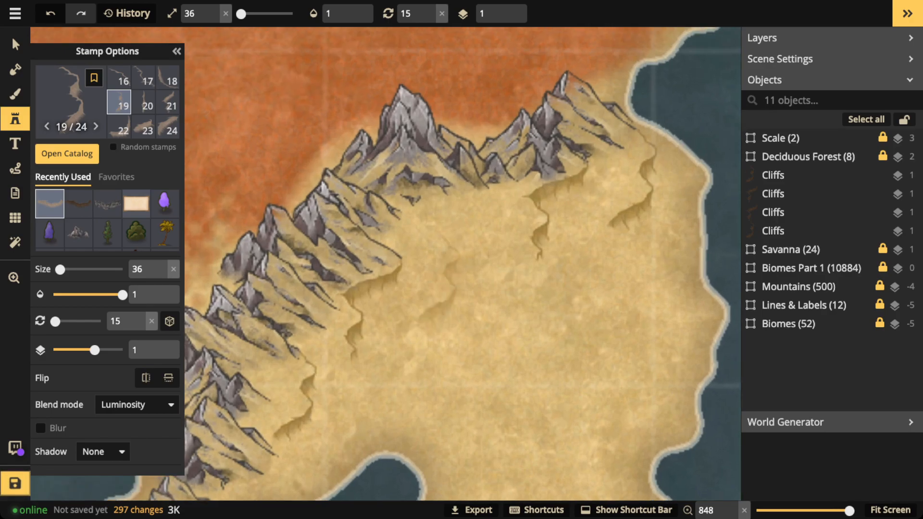
{"action": "scroll", "coordinate": [145, 129], "scroll_direction": "up", "scroll_amount": 2}
{"action": "left_click", "coordinate": [118, 105]}
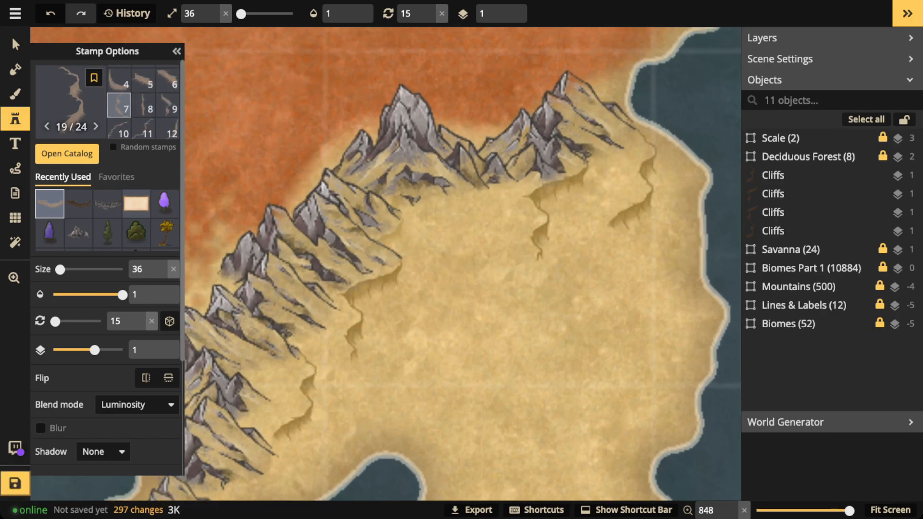
{"action": "scroll", "coordinate": [408, 337], "scroll_direction": "down", "scroll_amount": 3}
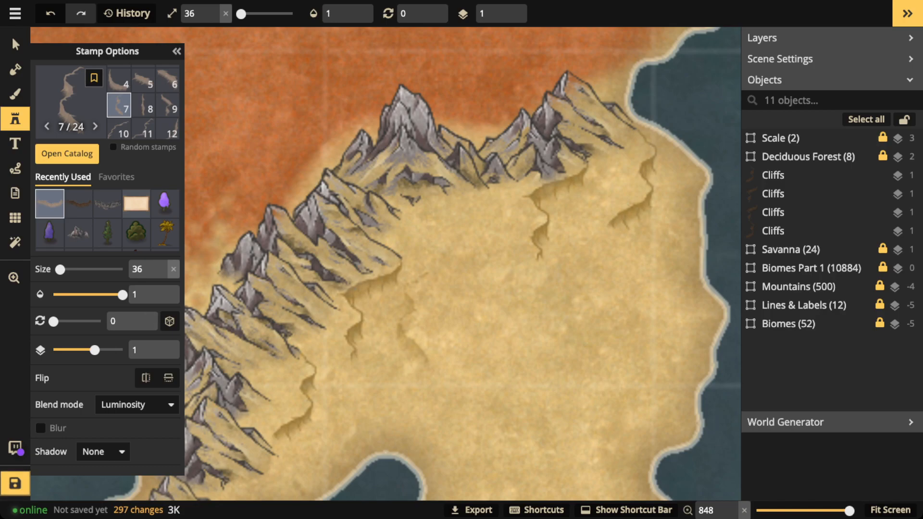
{"action": "scroll", "coordinate": [404, 336], "scroll_direction": "up", "scroll_amount": 2, "text": "shift"}
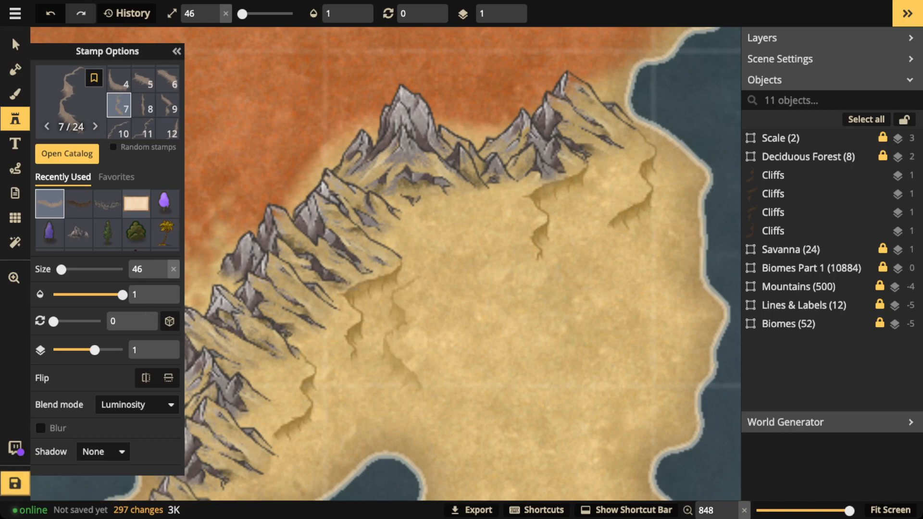
{"action": "left_click", "coordinate": [405, 340]}
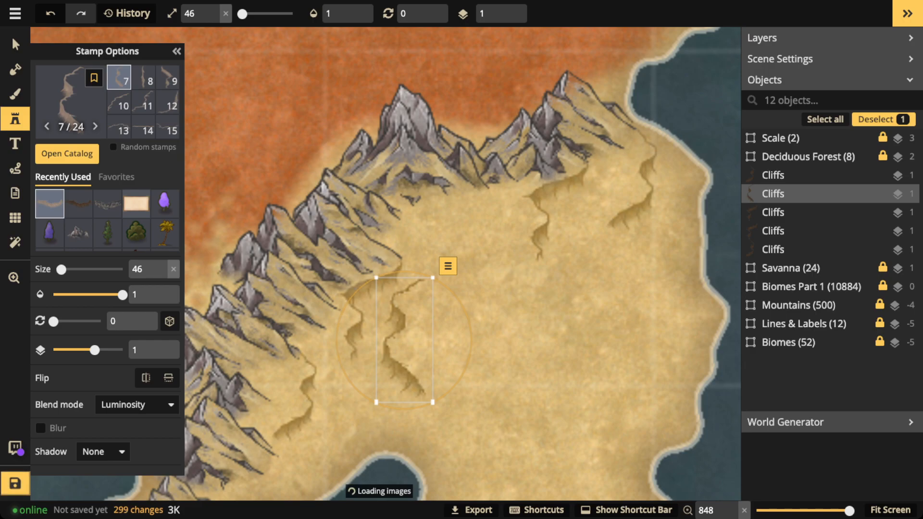
Try a white path of width 1.5 winding down between the two facing canyon cliffs.
{"action": "key", "text": "p"}
{"action": "mouse_move", "coordinate": [423, 262]}
{"action": "left_mouse_down"}
{"action": "mouse_move", "coordinate": [364, 302]}
{"action": "mouse_move", "coordinate": [377, 324]}
{"action": "mouse_move", "coordinate": [359, 347]}
{"action": "mouse_move", "coordinate": [389, 397]}
{"action": "mouse_move", "coordinate": [354, 423]}
{"action": "left_mouse_up"}
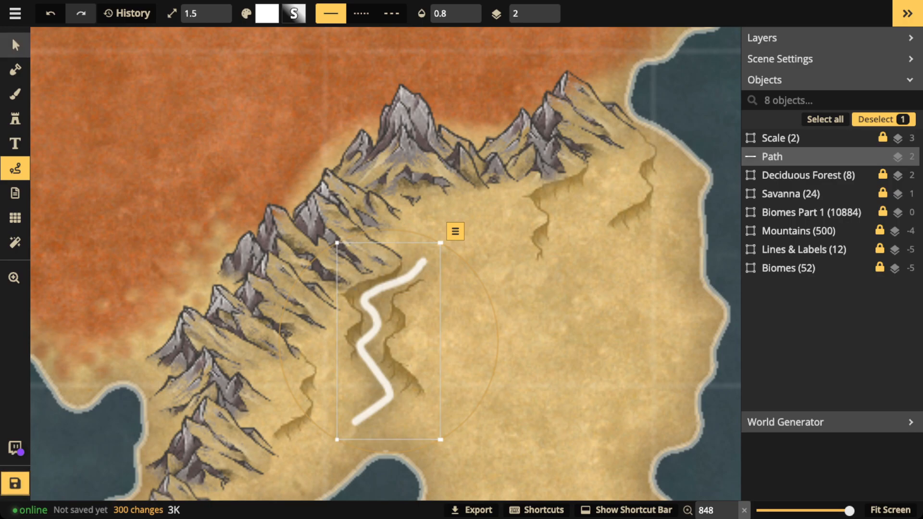
{"action": "left_click", "coordinate": [15, 44]}
{"action": "left_click", "coordinate": [14, 278]}
{"action": "left_click_drag", "start_coordinate": [355, 274], "coordinate": [451, 267]}
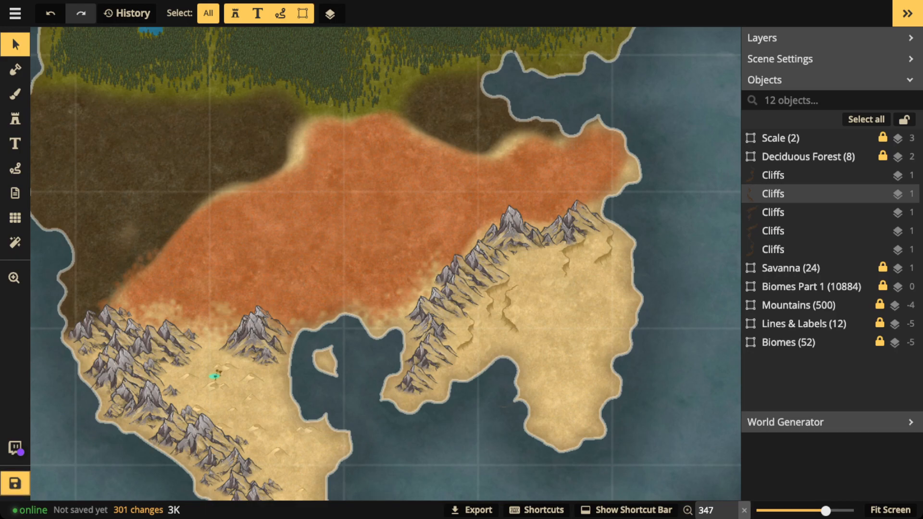
{"action": "left_click", "coordinate": [774, 193]}
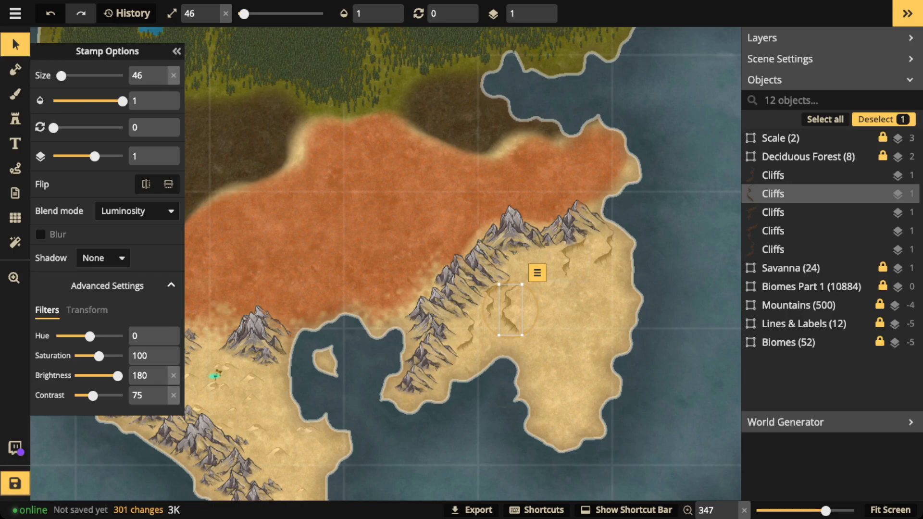
{"action": "key", "text": "Escape"}
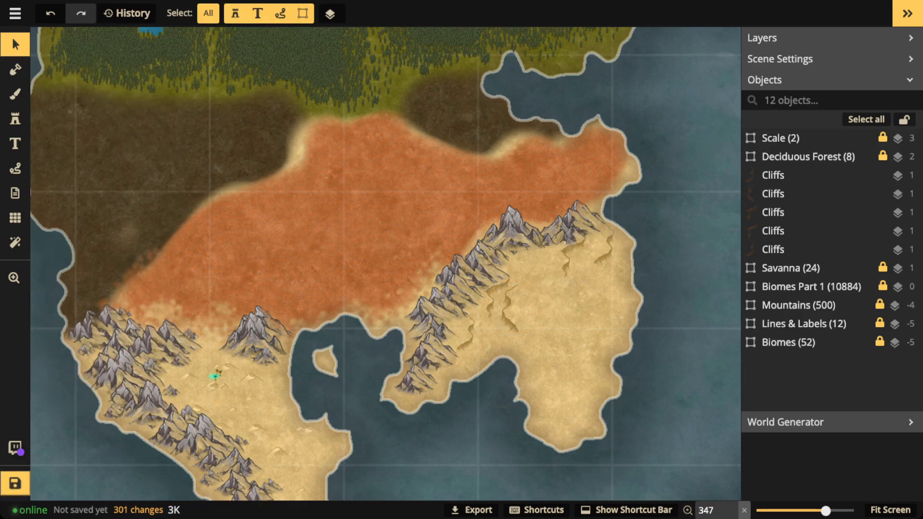
Place Cliffs variation 1 at size 26 so that it extends eastward from the lower end of the size 46 canyon cliff.
{"action": "scroll", "coordinate": [529, 272], "scroll_direction": "up", "scroll_amount": 5}
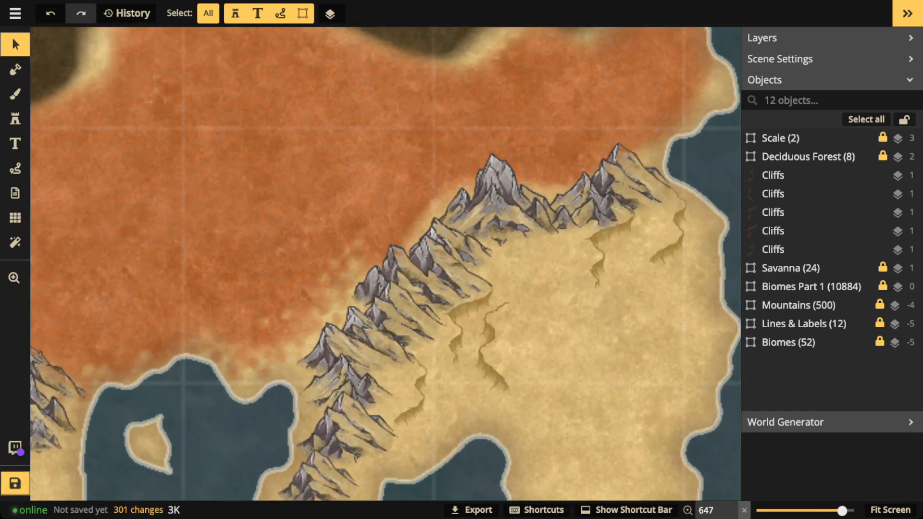
{"action": "left_click", "coordinate": [15, 119]}
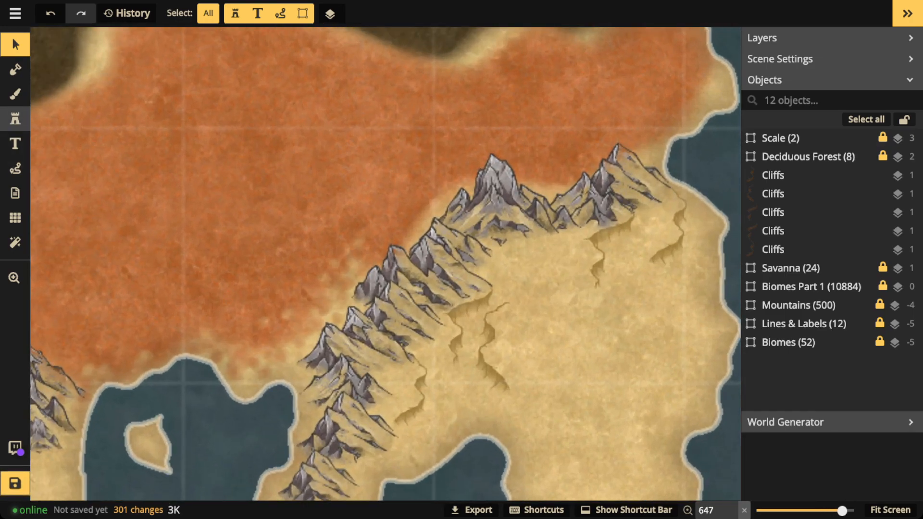
{"action": "scroll", "coordinate": [143, 103], "scroll_direction": "up", "scroll_amount": 2}
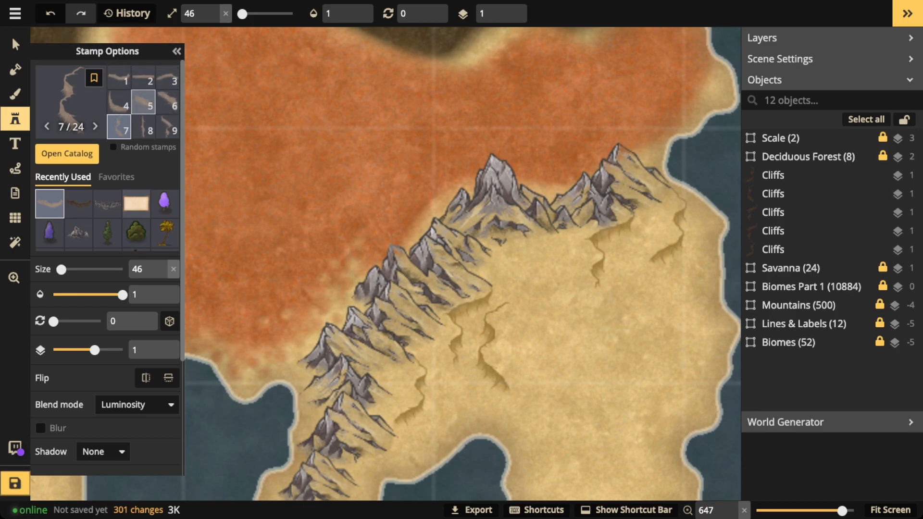
{"action": "left_click", "coordinate": [119, 78]}
{"action": "scroll", "coordinate": [537, 359], "scroll_direction": "down", "scroll_amount": 2}
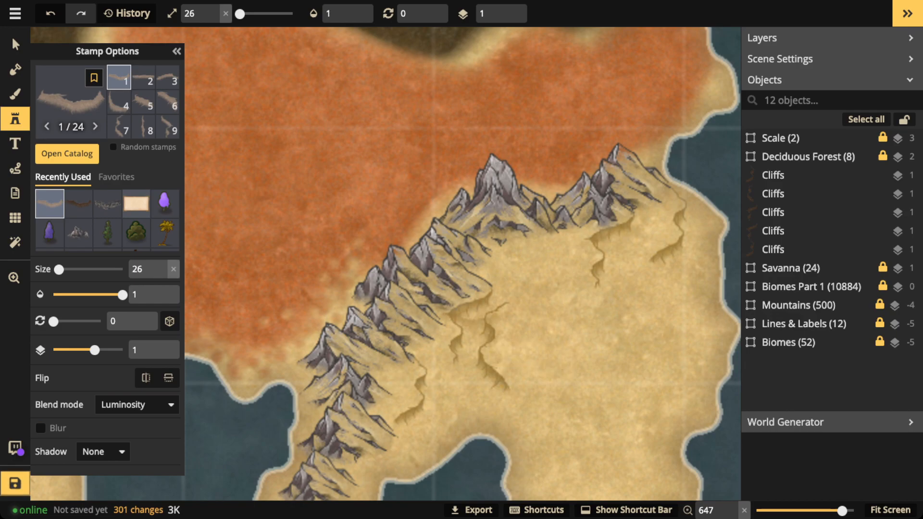
{"action": "left_click", "coordinate": [532, 392]}
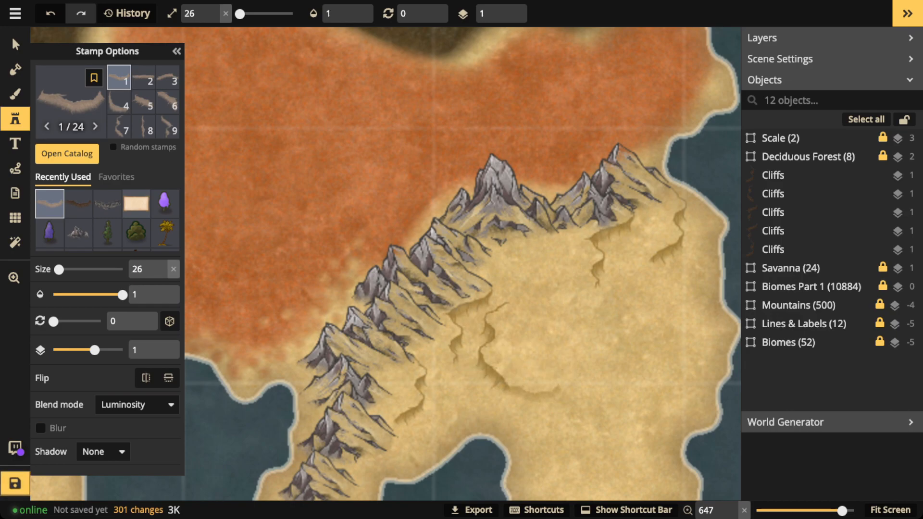
{"action": "key", "text": "Right"}
{"action": "key", "text": "Right"}
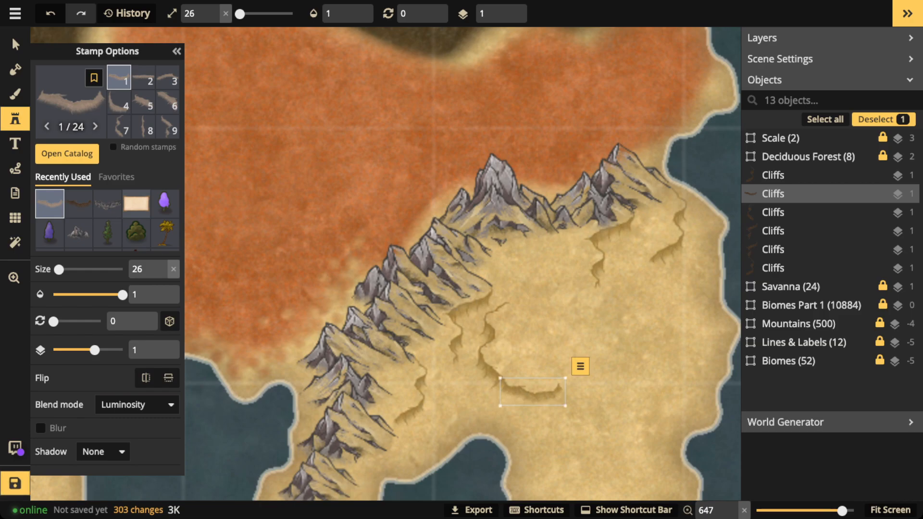
Place Cliffs variation 24 at size 26 on the eastern end of the curved cliff below the canyon.
{"action": "key", "text": "space"}
{"action": "left_click_drag", "start_coordinate": [560, 326], "coordinate": [560, 263]}
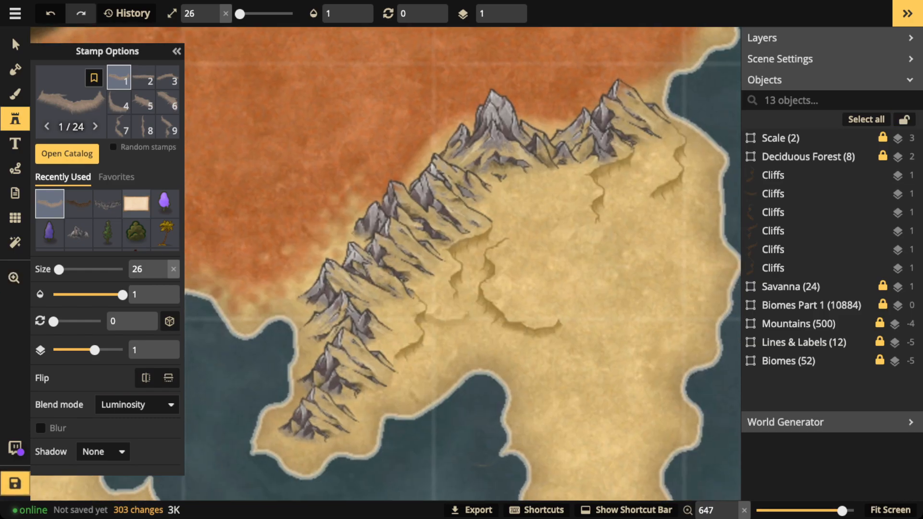
{"action": "key", "text": "Left"}
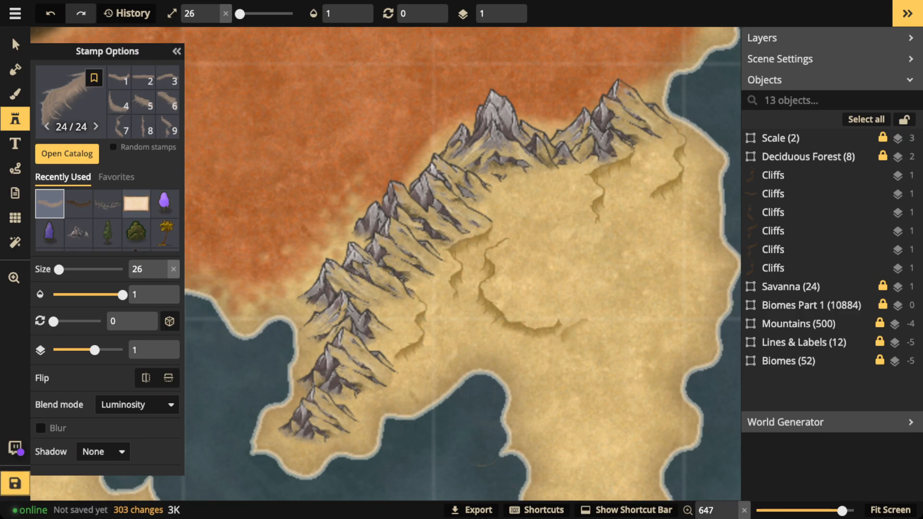
{"action": "left_click", "coordinate": [572, 317]}
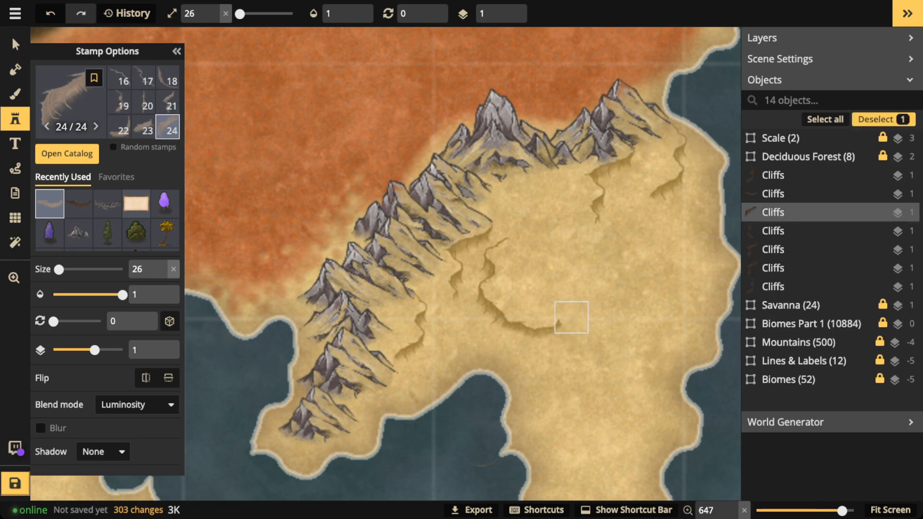
{"action": "key", "text": "Escape"}
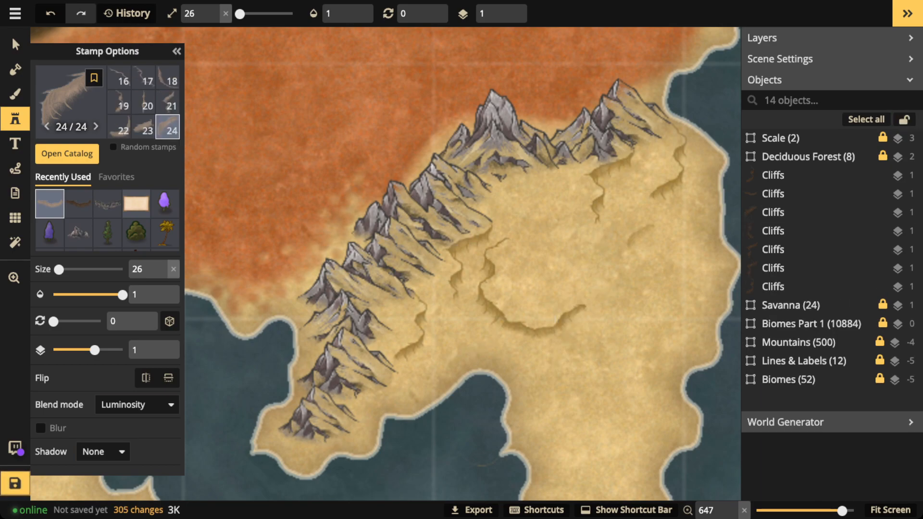
Place Cliffs variation 19 at size 16 and rotation 15 on the bulge of the sandy region's east coast.
{"action": "key", "text": "Left"}
{"action": "key", "text": "Left"}
{"action": "key", "text": "Left"}
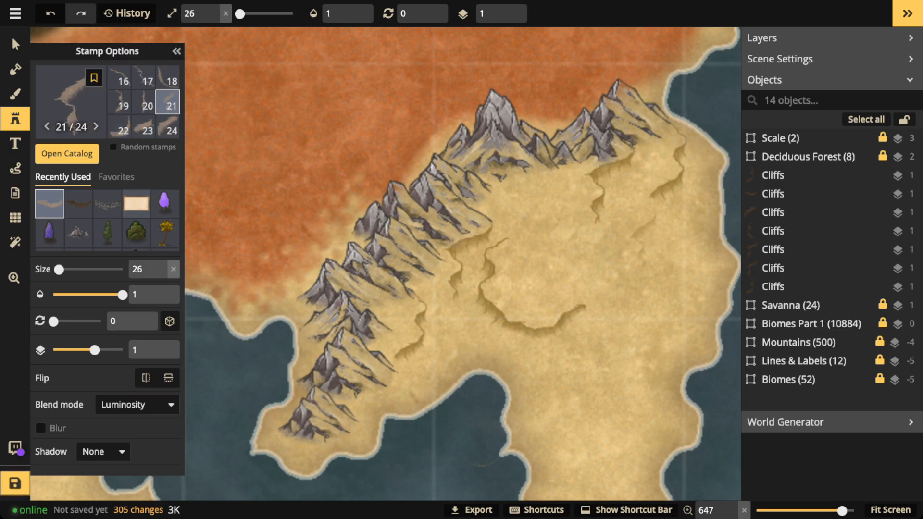
{"action": "key", "text": "Right"}
{"action": "key", "text": "Right"}
{"action": "key", "text": "Right"}
{"action": "key", "text": "Right"}
{"action": "key", "text": "Right"}
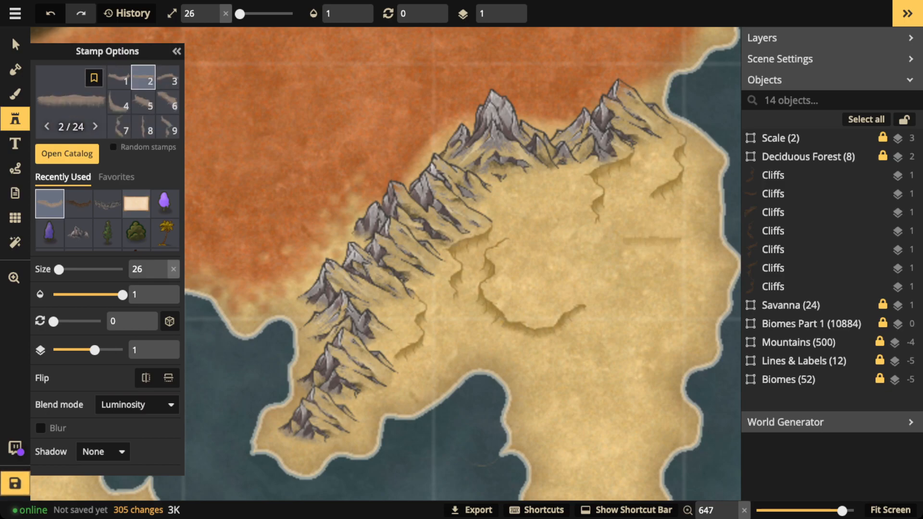
{"action": "key", "text": "Left"}
{"action": "key", "text": "Left"}
{"action": "key", "text": "Left"}
{"action": "key", "text": "Left"}
{"action": "key", "text": "Left"}
{"action": "key", "text": "Left"}
{"action": "key", "text": "Left"}
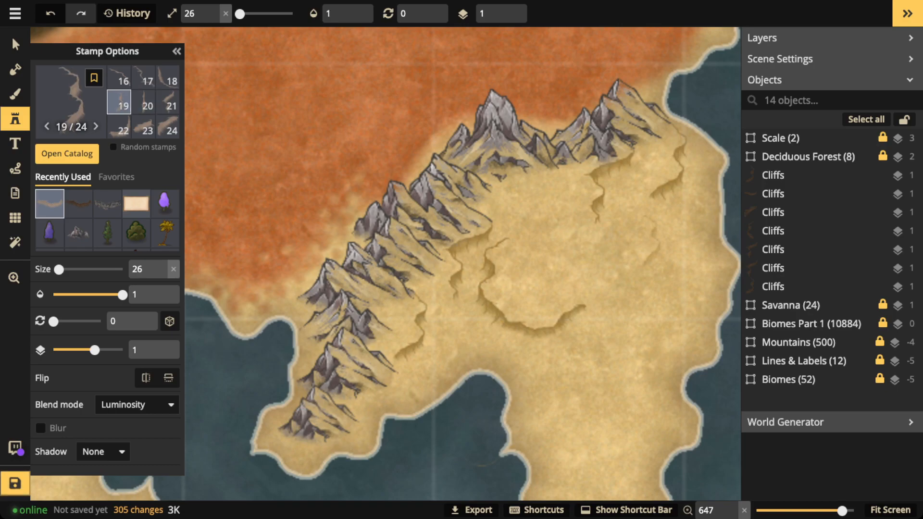
{"action": "key", "text": "period"}
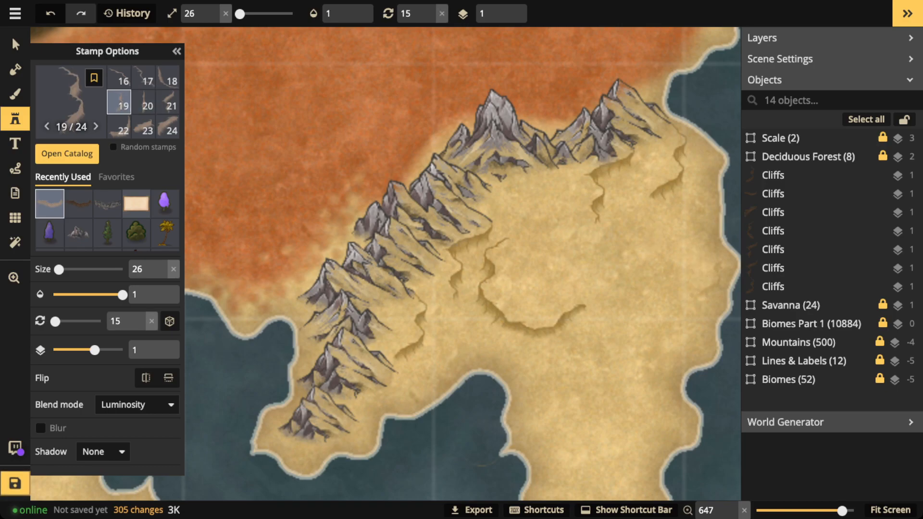
{"action": "key", "text": "bracketleft"}
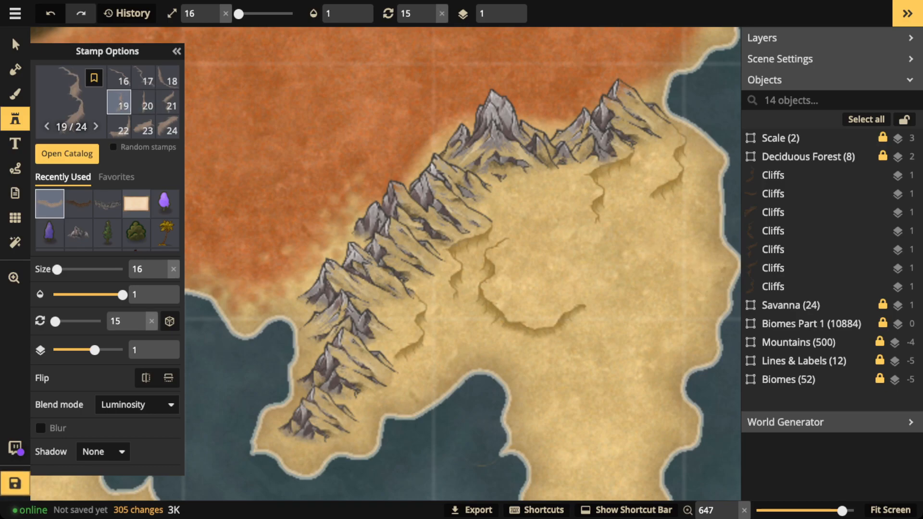
{"action": "left_click", "coordinate": [722, 273]}
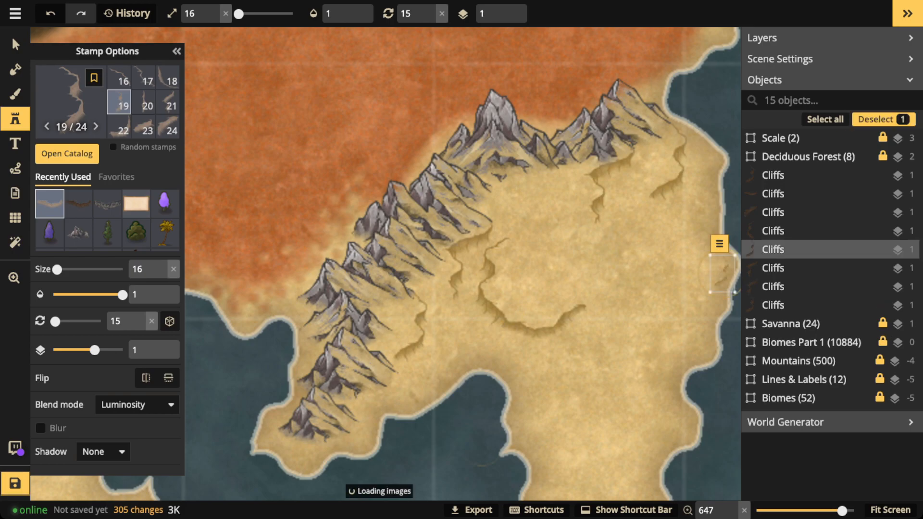
Enlarge the east-coast cliff to size 26 and position it just inside the shoreline.
{"action": "key", "text": "bracketright"}
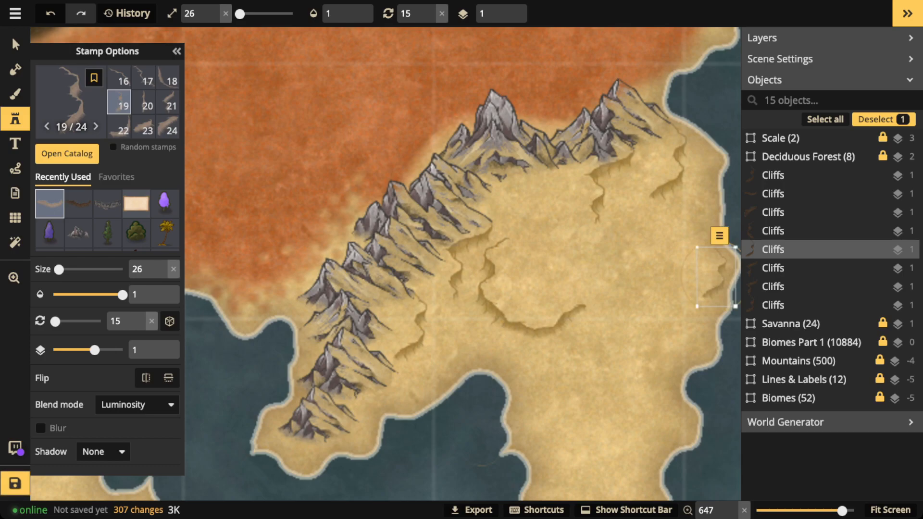
{"action": "scroll", "coordinate": [699, 254], "scroll_direction": "up", "scroll_amount": 1}
{"action": "left_click_drag", "start_coordinate": [700, 254], "coordinate": [487, 267]}
{"action": "scroll", "coordinate": [487, 267], "scroll_direction": "up", "scroll_amount": 3}
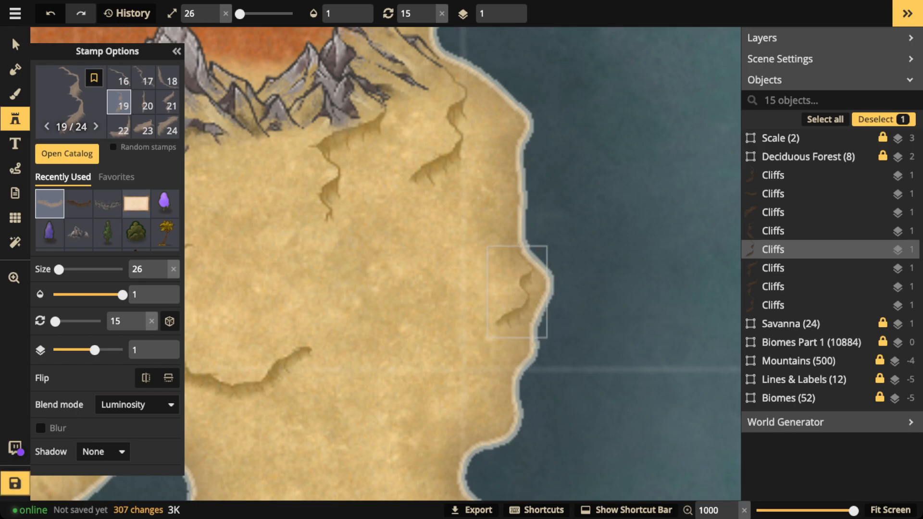
{"action": "left_click", "coordinate": [518, 294]}
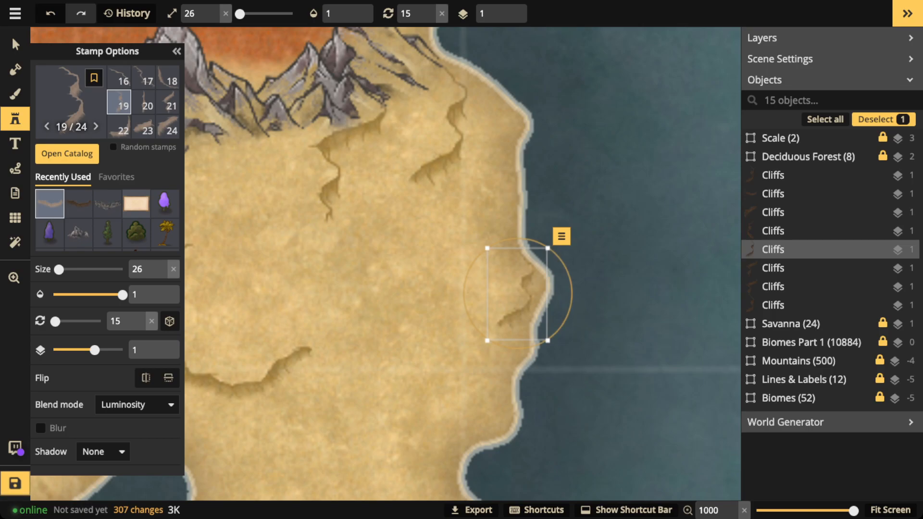
{"action": "key", "text": "Escape"}
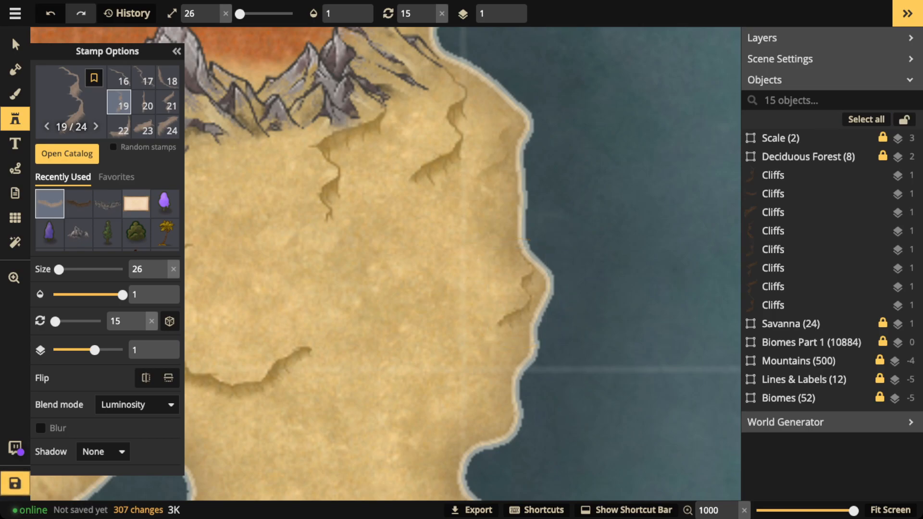
Place another Cliffs variation 19 at size 26 and rotation 15 along the northeast coast, east of the existing mountain-side cliff.
{"action": "left_click", "coordinate": [503, 146]}
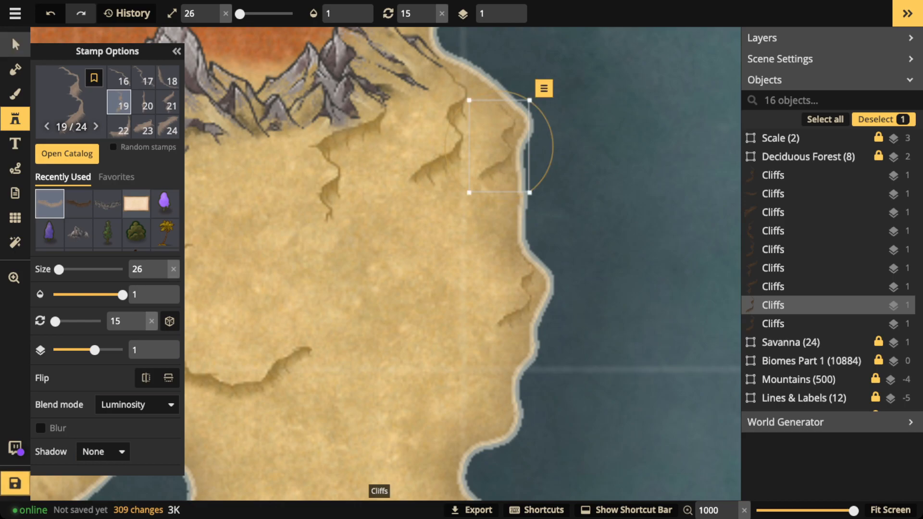
{"action": "key", "text": "v"}
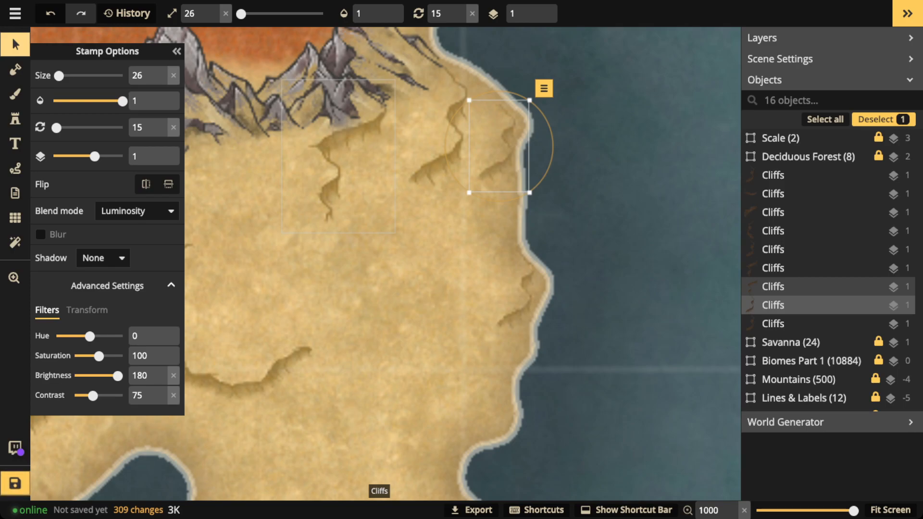
{"action": "left_click", "coordinate": [230, 118]}
Examine the western continent from the northern forests down to the cliffs in the sandy southeast.
{"action": "scroll", "coordinate": [230, 117], "scroll_direction": "down", "scroll_amount": 5}
{"action": "key", "text": "space"}
{"action": "left_click_drag", "start_coordinate": [154, 125], "coordinate": [721, 347]}
{"action": "left_click_drag", "start_coordinate": [308, 183], "coordinate": [421, 352]}
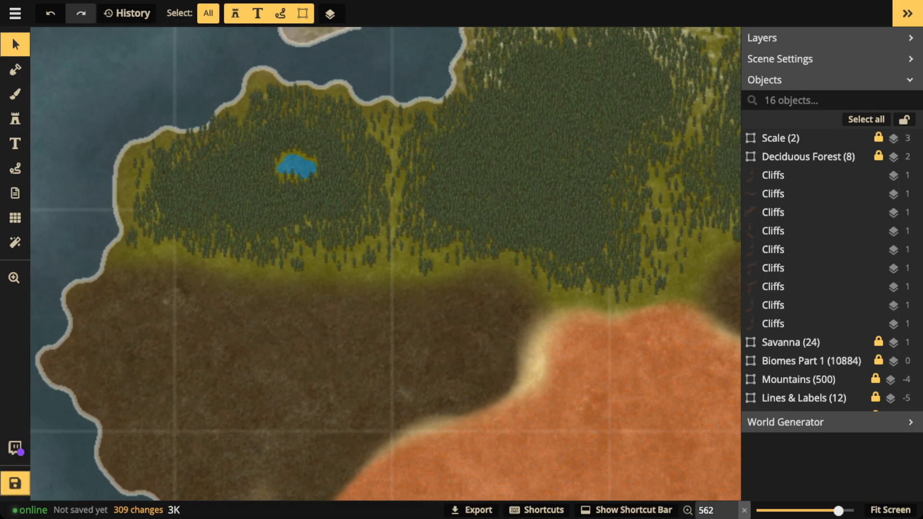
{"action": "scroll", "coordinate": [377, 235], "scroll_direction": "down", "scroll_amount": 2}
{"action": "left_click_drag", "start_coordinate": [376, 235], "coordinate": [228, 73]}
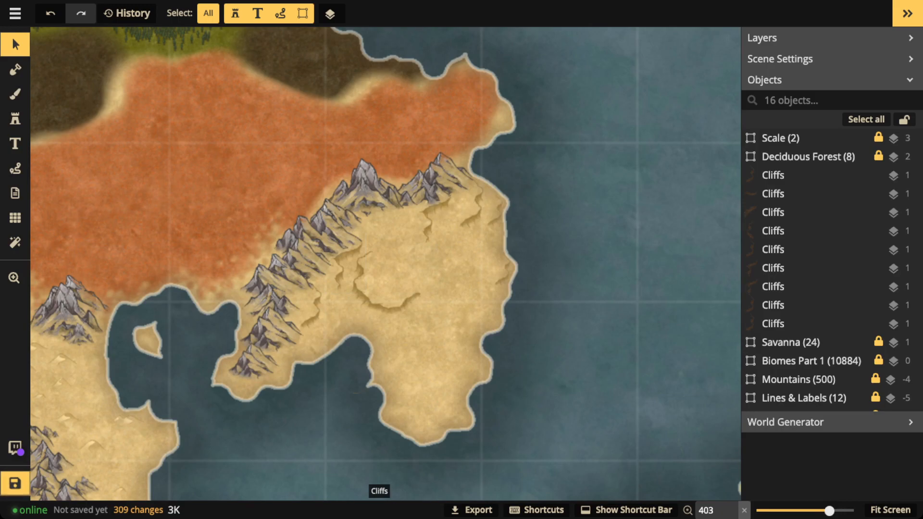
{"action": "scroll", "coordinate": [355, 303], "scroll_direction": "up", "scroll_amount": 2}
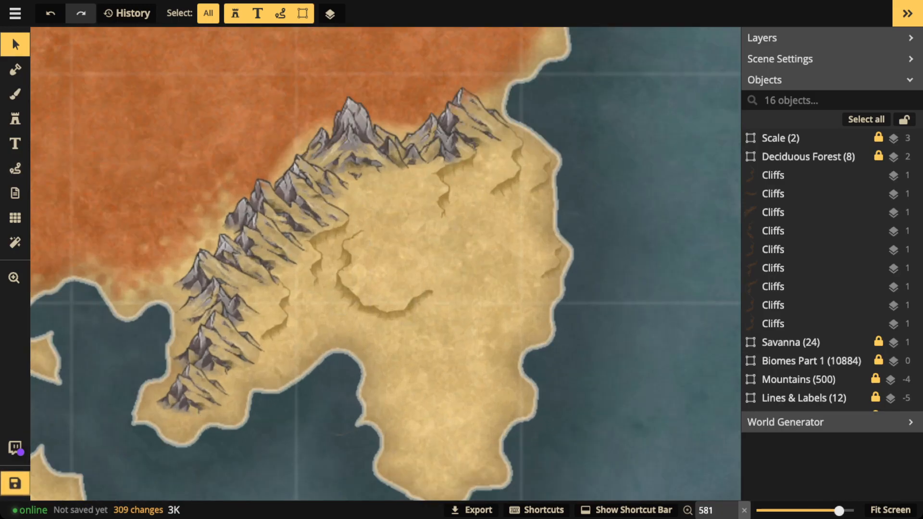
Duplicate the curved size 26 cliff below the canyon, placing the copy in the open sand to its northeast.
{"action": "left_click", "coordinate": [426, 288]}
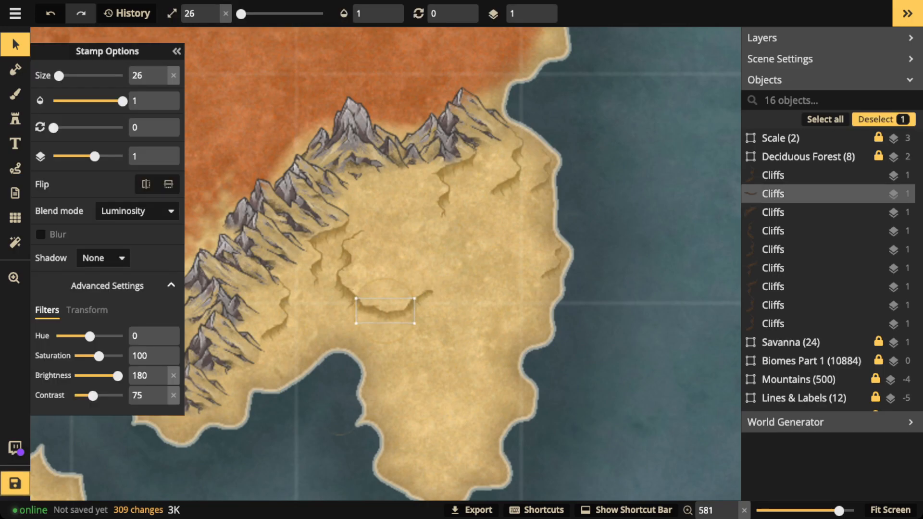
{"action": "key", "text": "ctrl+v"}
{"action": "scroll", "coordinate": [462, 253], "scroll_direction": "up", "scroll_amount": 3}
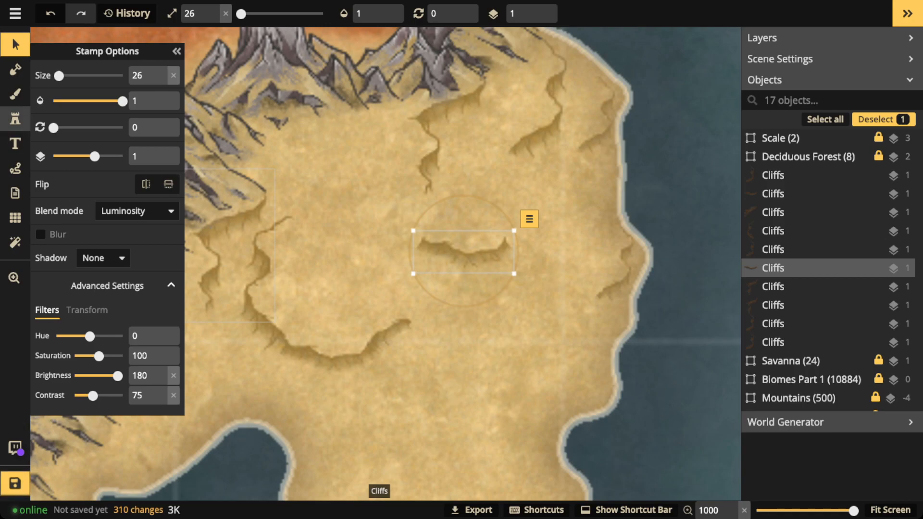
Place Cliffs variation 13 at size 26 directly above the duplicated cliff to close its outline into a small mesa.
{"action": "left_click", "coordinate": [15, 119]}
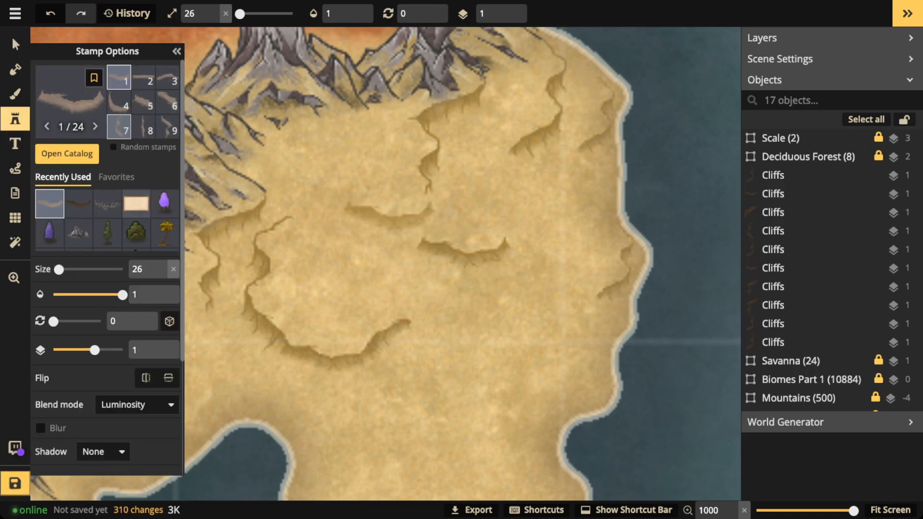
{"action": "scroll", "coordinate": [143, 102], "scroll_direction": "down", "scroll_amount": 3}
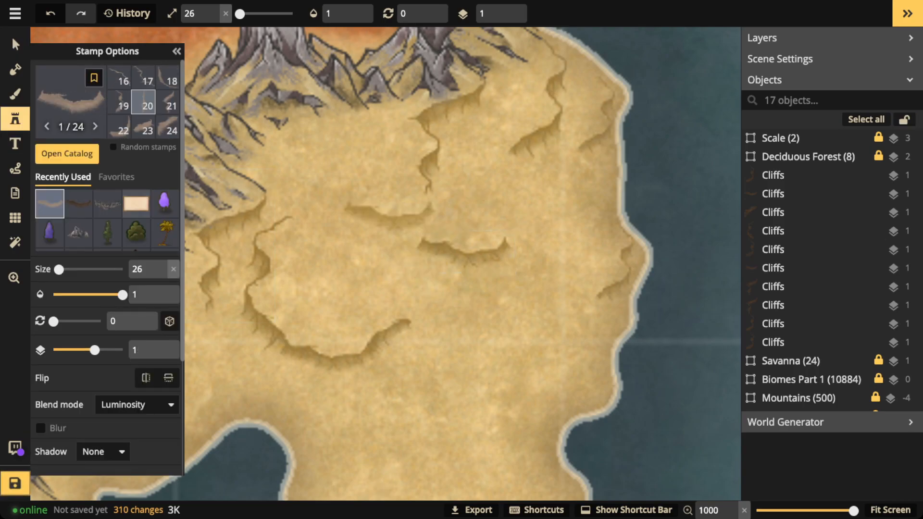
{"action": "left_click", "coordinate": [124, 115]}
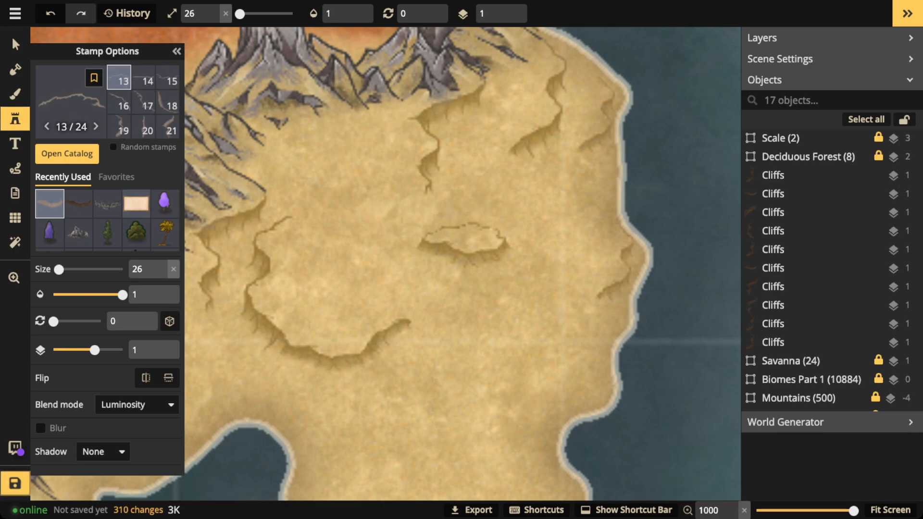
{"action": "left_click", "coordinate": [460, 234]}
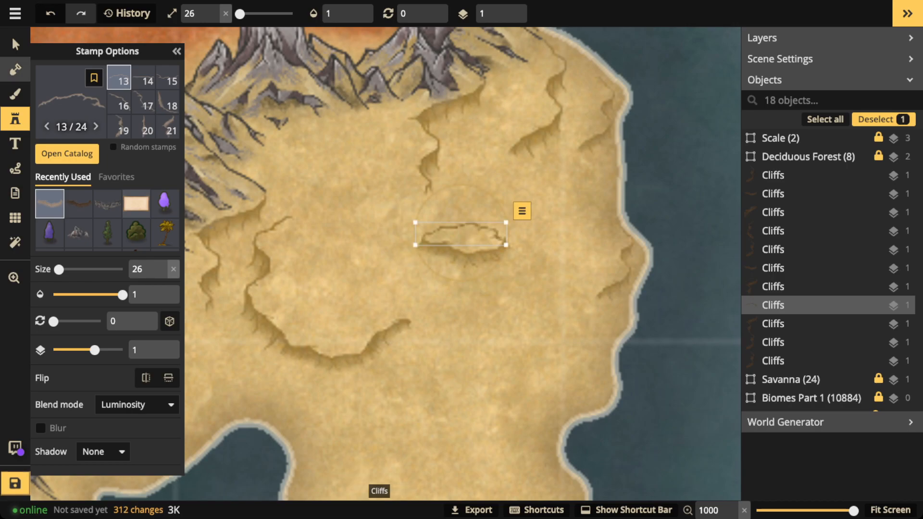
Group the mesa's two cliff stamps and move the group between the southern mountain cliff and the canyon.
{"action": "key", "text": "v"}
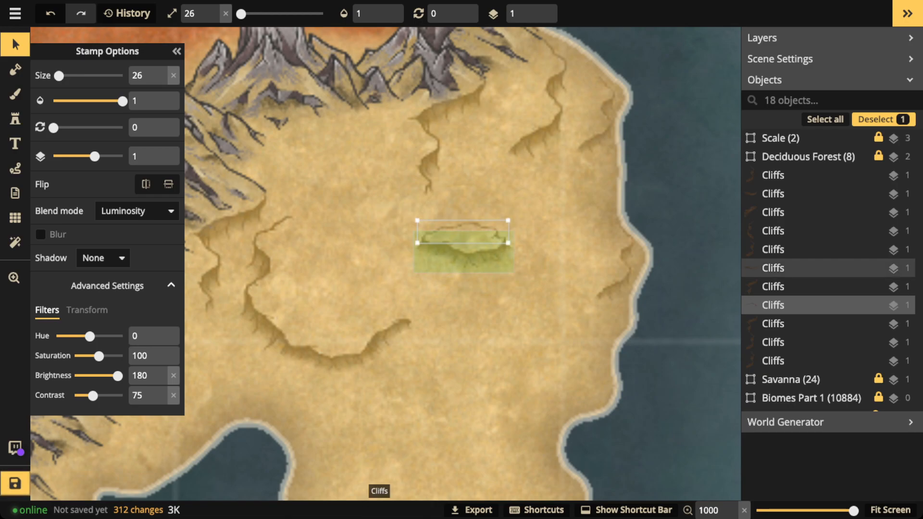
{"action": "left_click", "coordinate": [773, 268], "text": "shift"}
{"action": "key", "text": "ctrl+g"}
{"action": "scroll", "coordinate": [385, 265], "scroll_direction": "down", "scroll_amount": 3}
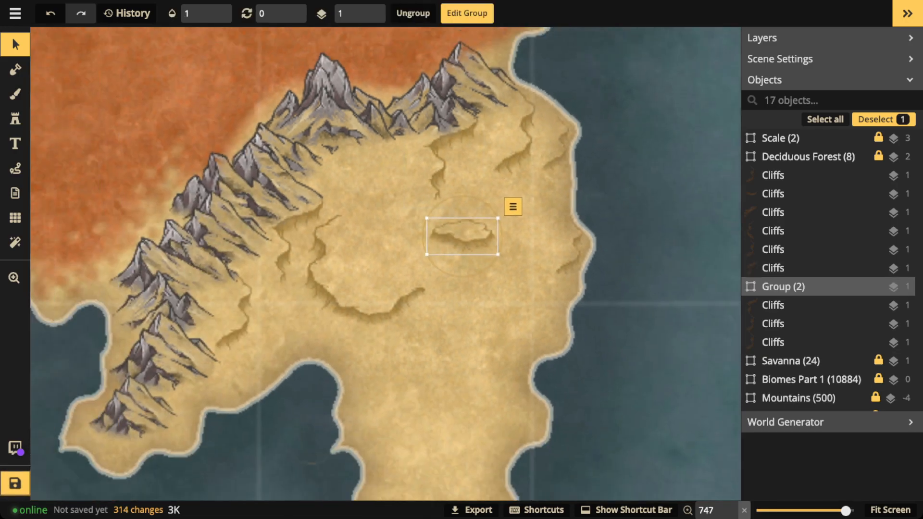
{"action": "left_click_drag", "start_coordinate": [381, 301], "coordinate": [289, 314]}
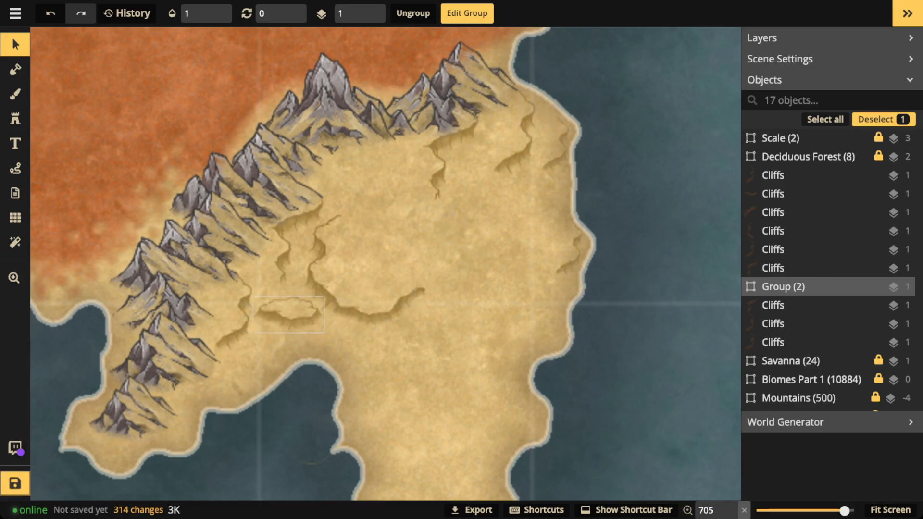
Try duplicating the mesa's two cliffs inside the group and flipping the copied upper edge horizontally.
{"action": "double_click", "coordinate": [289, 315]}
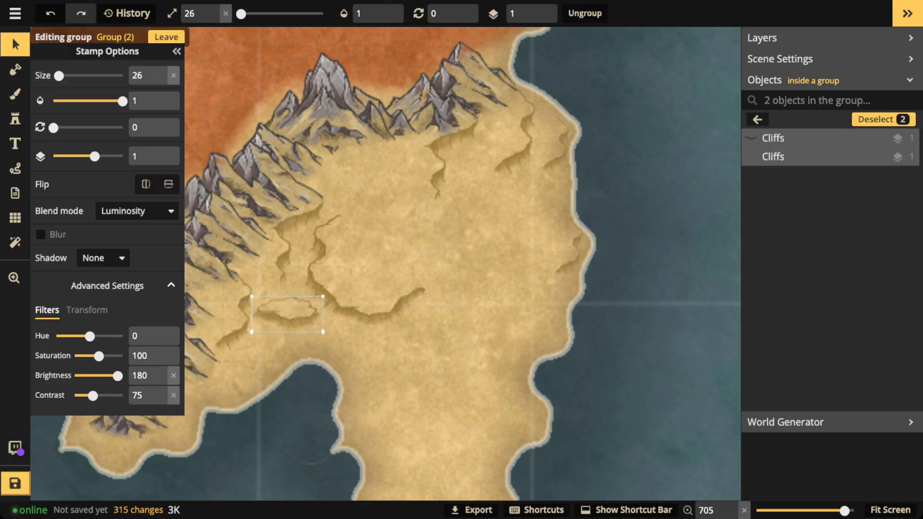
{"action": "key", "text": "ctrl+v"}
{"action": "left_click", "coordinate": [773, 175], "text": "ctrl"}
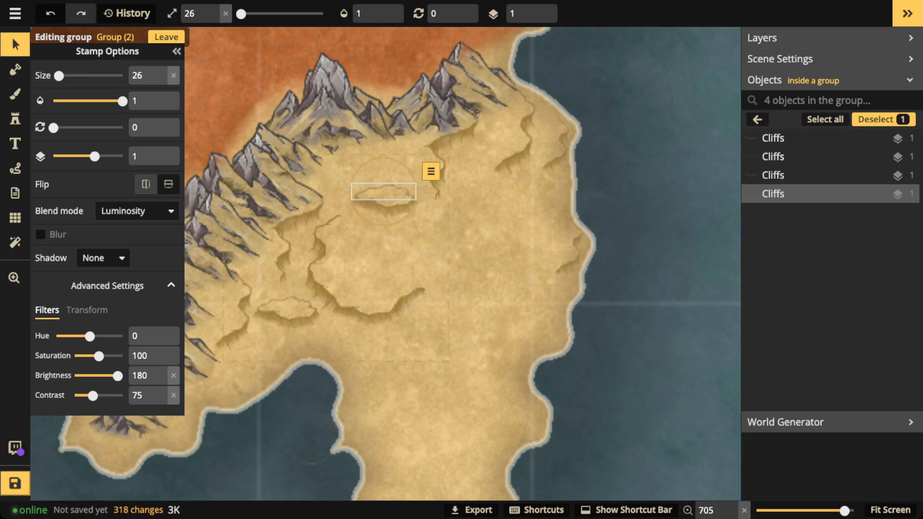
{"action": "left_click", "coordinate": [146, 185]}
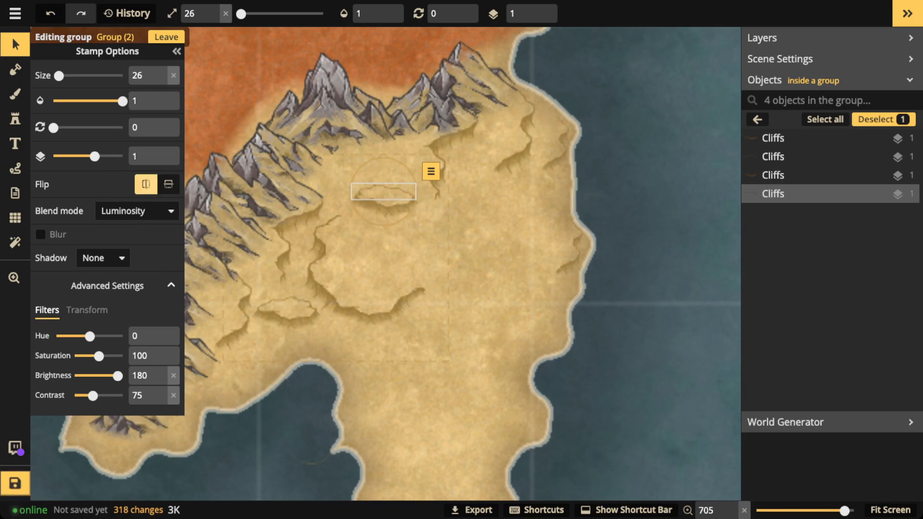
{"action": "key", "text": "Escape"}
{"action": "key", "text": "Escape"}
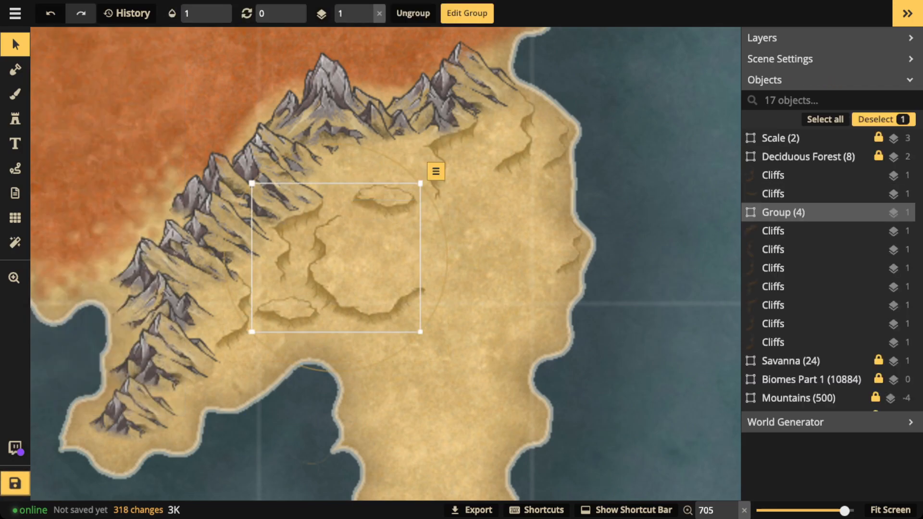
Delete the duplicated mesa's two cliff stamps from inside the group.
{"action": "double_click", "coordinate": [384, 202]}
{"action": "left_click", "coordinate": [385, 202]}
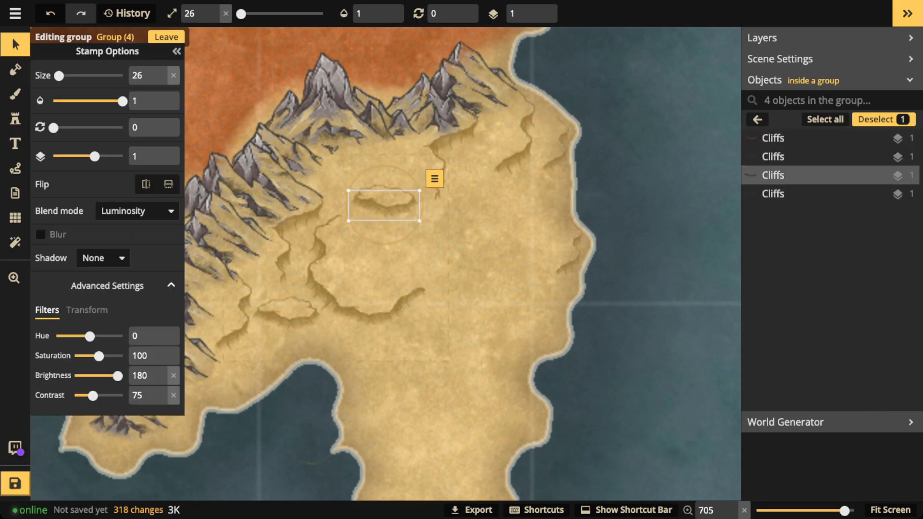
{"action": "left_click", "coordinate": [773, 193], "text": "shift"}
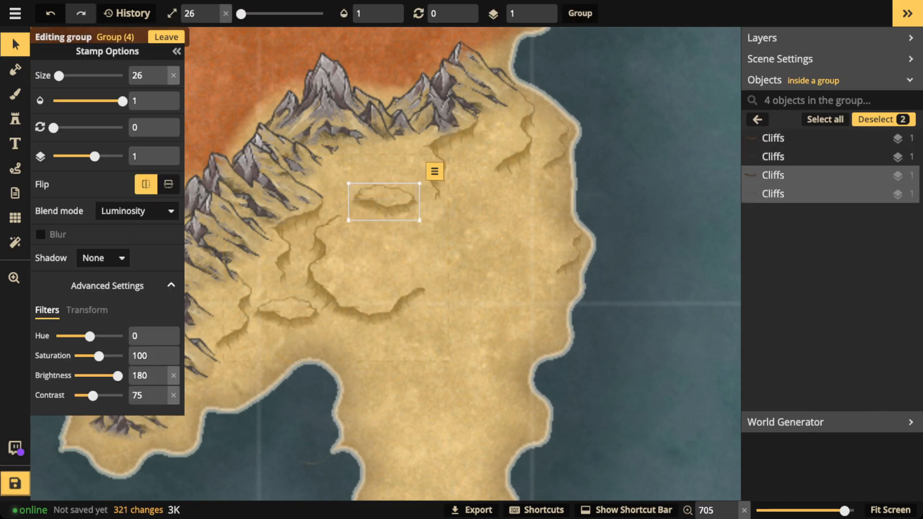
{"action": "key", "text": "Delete"}
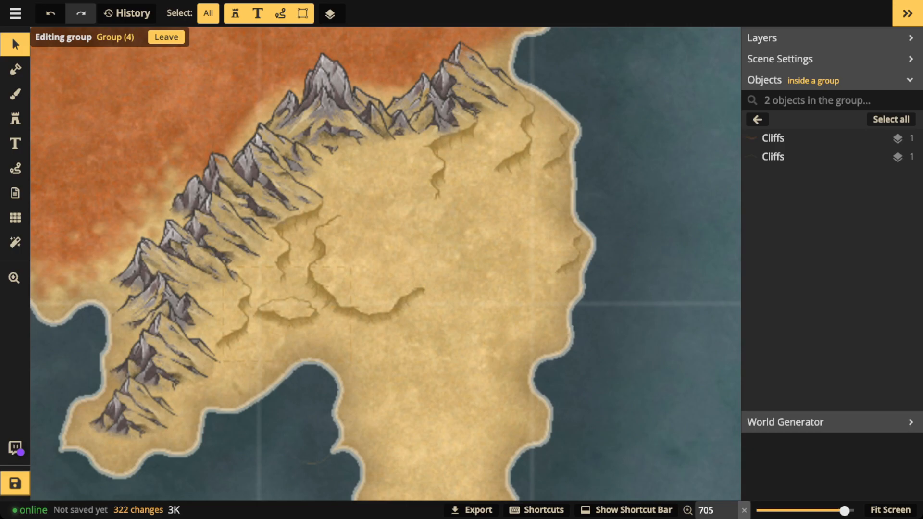
Leave the group, add a smaller copy of the mesa group and place it just southeast of the first mesa.
{"action": "key", "text": "Escape"}
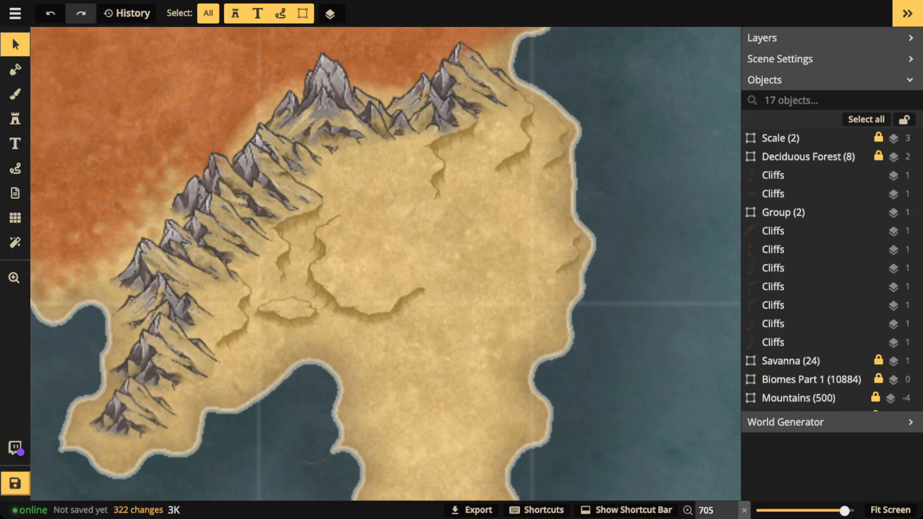
{"action": "key", "text": "ctrl+z"}
{"action": "key", "text": "ctrl+g"}
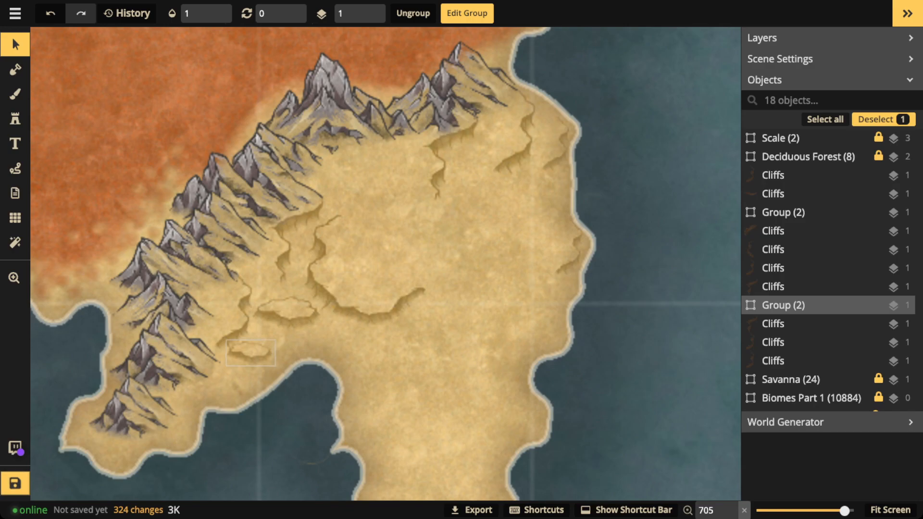
{"action": "left_click", "coordinate": [331, 336]}
Look over the western continent from the northern forests through the orange desert to the sandy southern peninsulas.
{"action": "scroll", "coordinate": [365, 188], "scroll_direction": "down", "scroll_amount": 8}
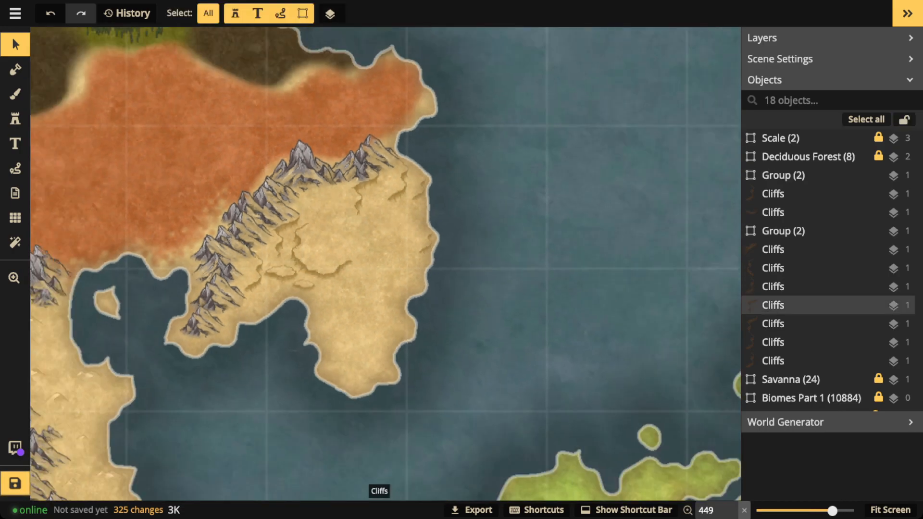
{"action": "scroll", "coordinate": [387, 139], "scroll_direction": "down", "scroll_amount": 4}
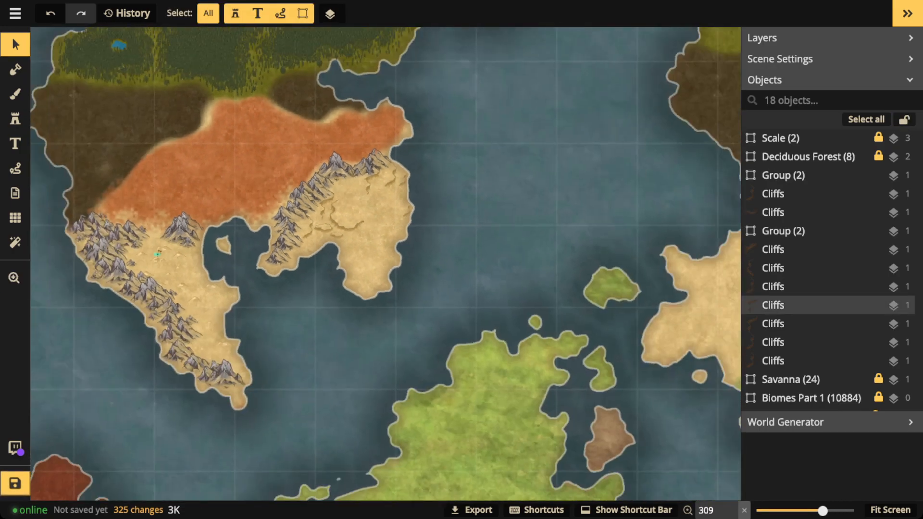
{"action": "scroll", "coordinate": [207, 226], "scroll_direction": "up", "scroll_amount": 6}
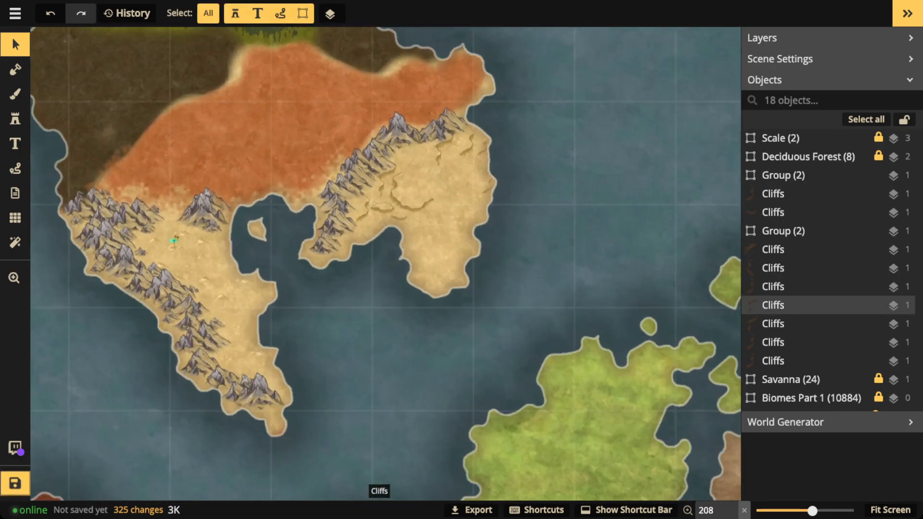
{"action": "scroll", "coordinate": [387, 263], "scroll_direction": "up", "scroll_amount": 3}
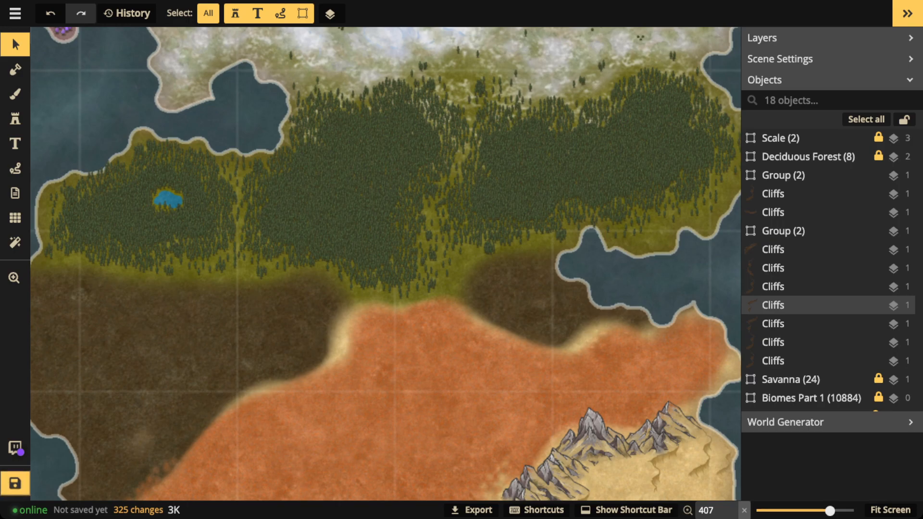
{"action": "left_click_drag", "start_coordinate": [385, 264], "coordinate": [211, 117]}
{"action": "scroll", "coordinate": [341, 206], "scroll_direction": "up", "scroll_amount": 2}
{"action": "scroll", "coordinate": [375, 265], "scroll_direction": "up", "scroll_amount": 2}
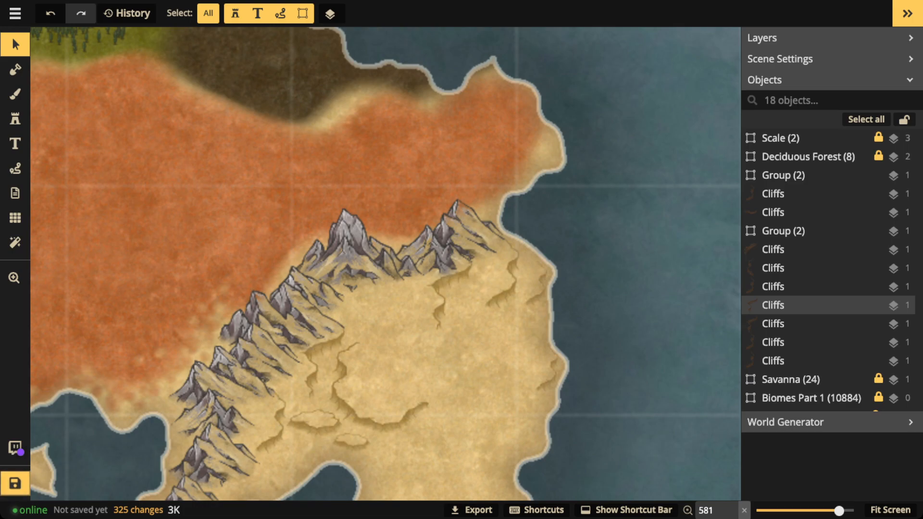
{"action": "scroll", "coordinate": [321, 328], "scroll_direction": "down", "scroll_amount": 7}
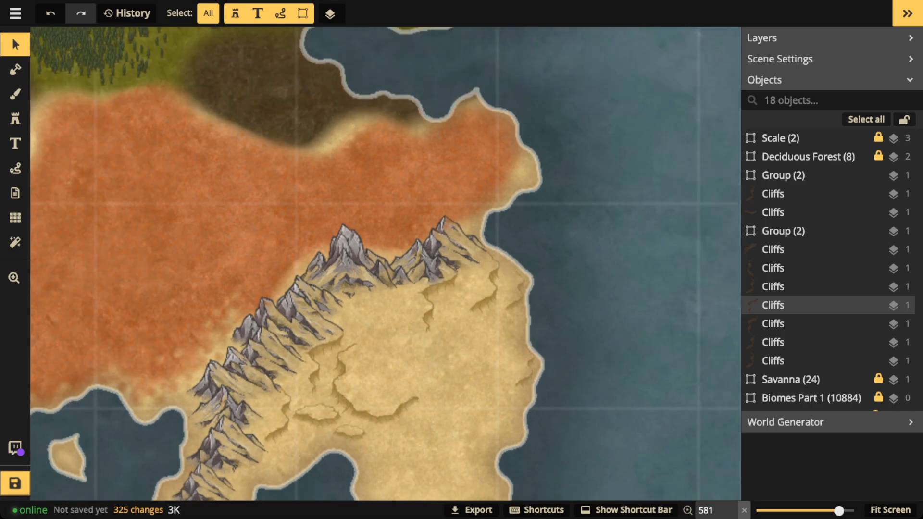
{"action": "left_click_drag", "start_coordinate": [322, 327], "coordinate": [408, 272]}
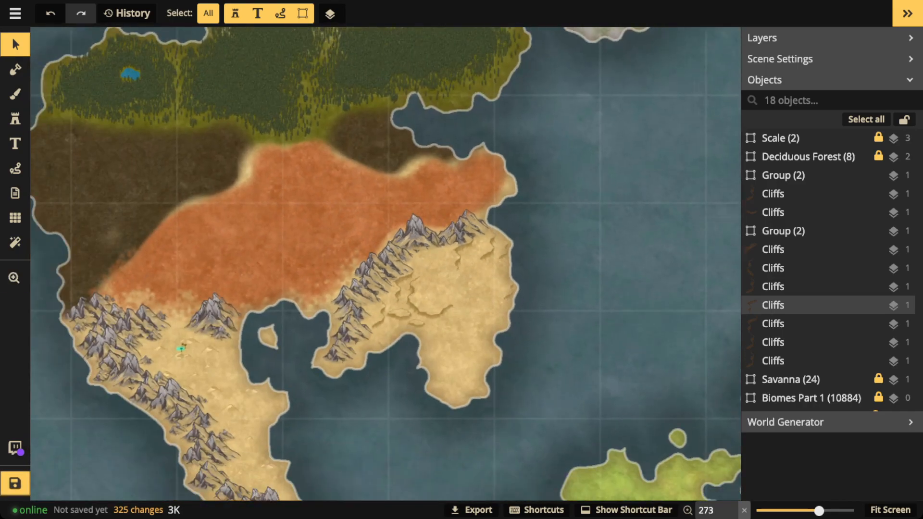
Place Cliffs variation 7 at size 46 on the orange desert northwest of the mountain range and select it for editing.
{"action": "left_click", "coordinate": [413, 296]}
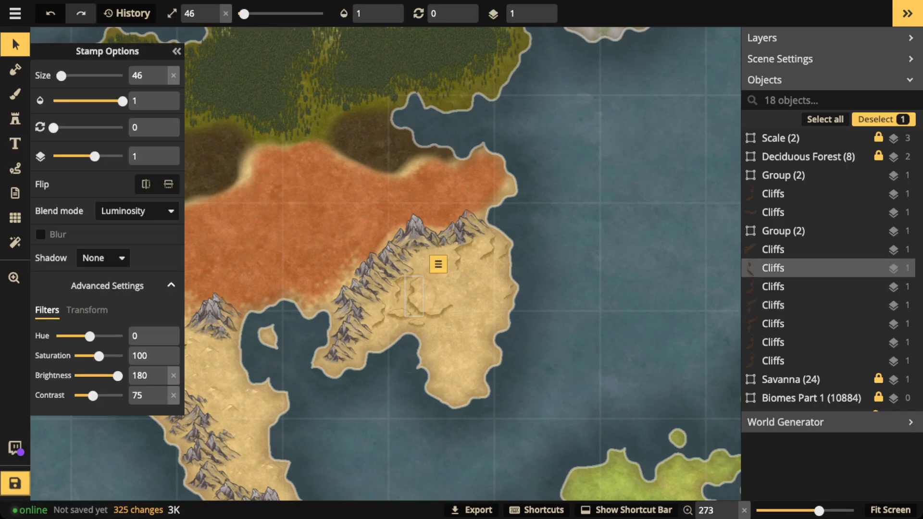
{"action": "scroll", "coordinate": [301, 279], "scroll_direction": "up", "scroll_amount": 2}
{"action": "key", "text": "Escape"}
{"action": "scroll", "coordinate": [385, 264], "scroll_direction": "up", "scroll_amount": 2}
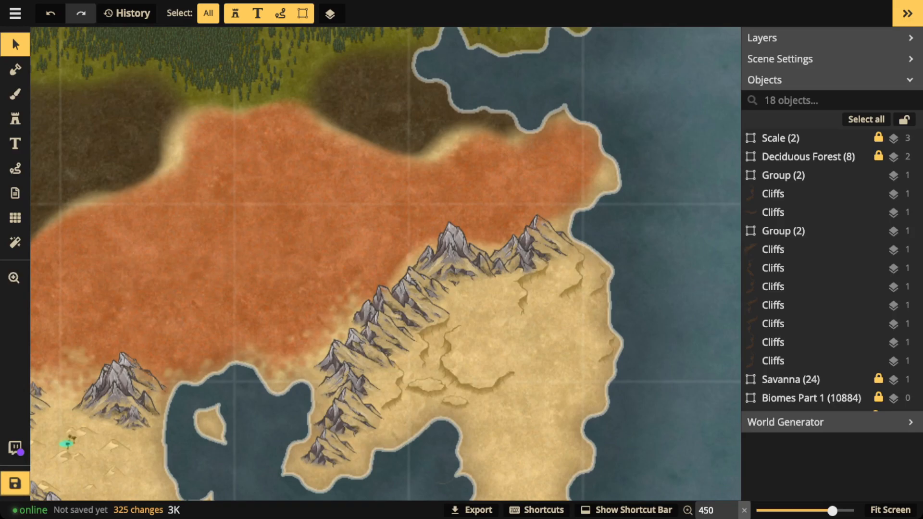
{"action": "scroll", "coordinate": [333, 353], "scroll_direction": "up", "scroll_amount": 2}
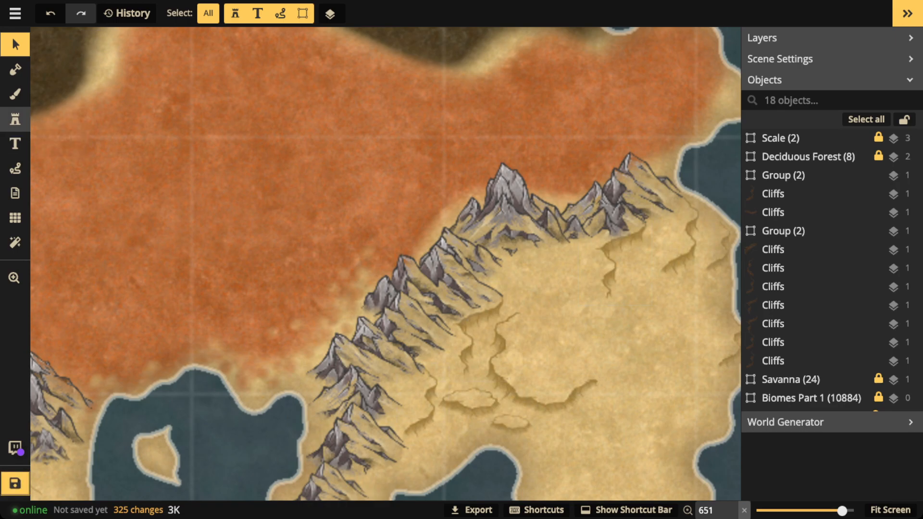
{"action": "left_click", "coordinate": [15, 119]}
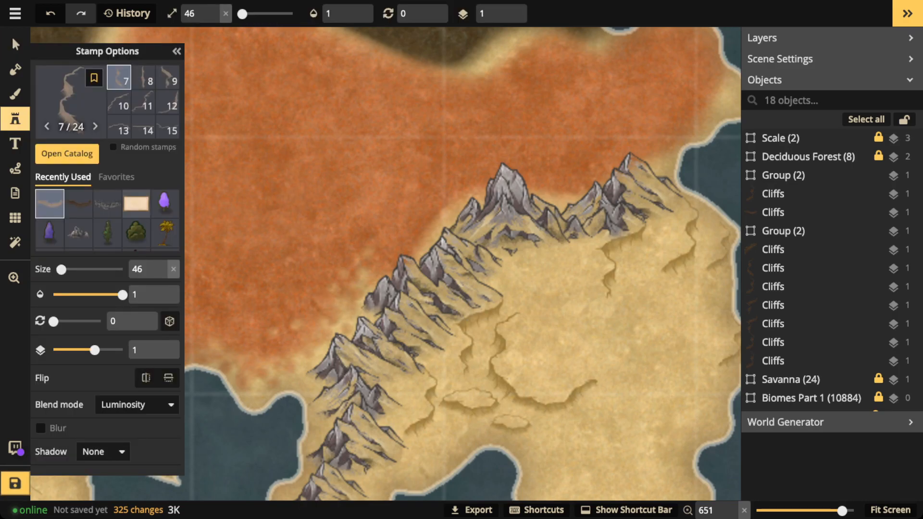
{"action": "left_click", "coordinate": [293, 201]}
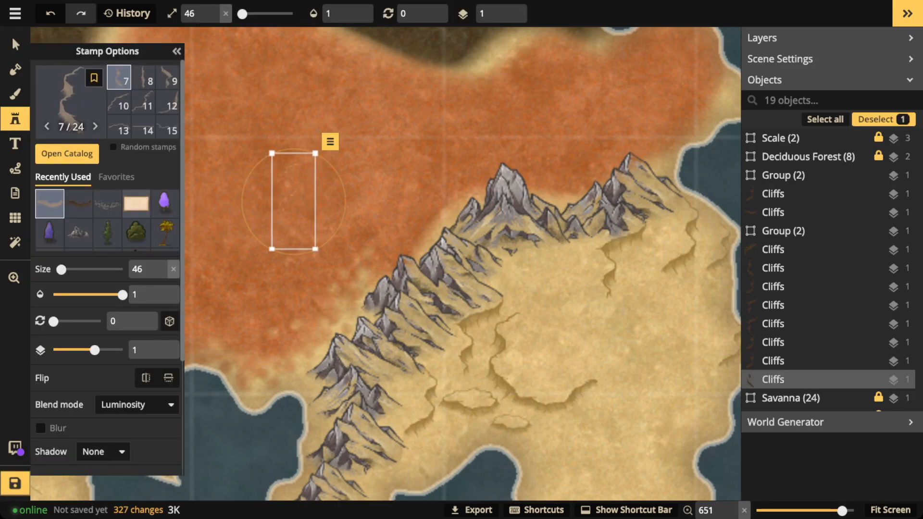
{"action": "left_click", "coordinate": [15, 45]}
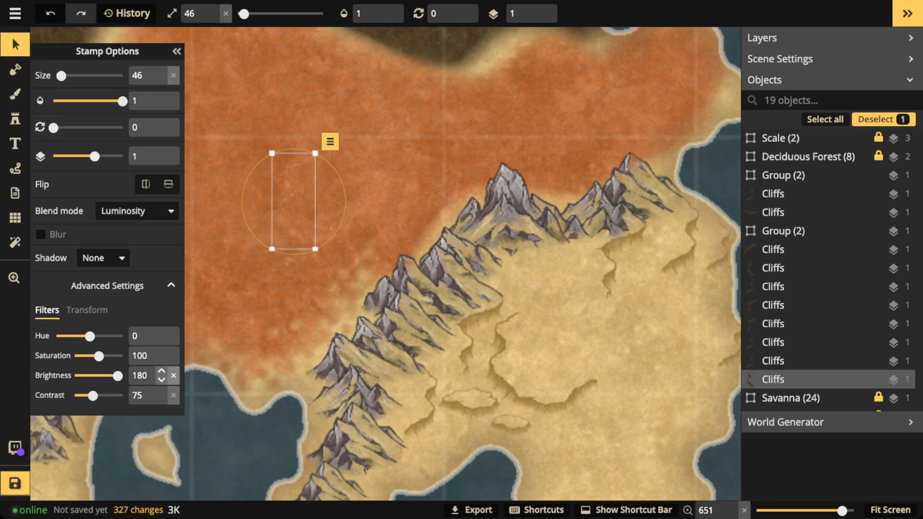
Set the new desert cliff's brightness to 103 and move it closer to the western side of the mountain range.
{"action": "left_click", "coordinate": [173, 375]}
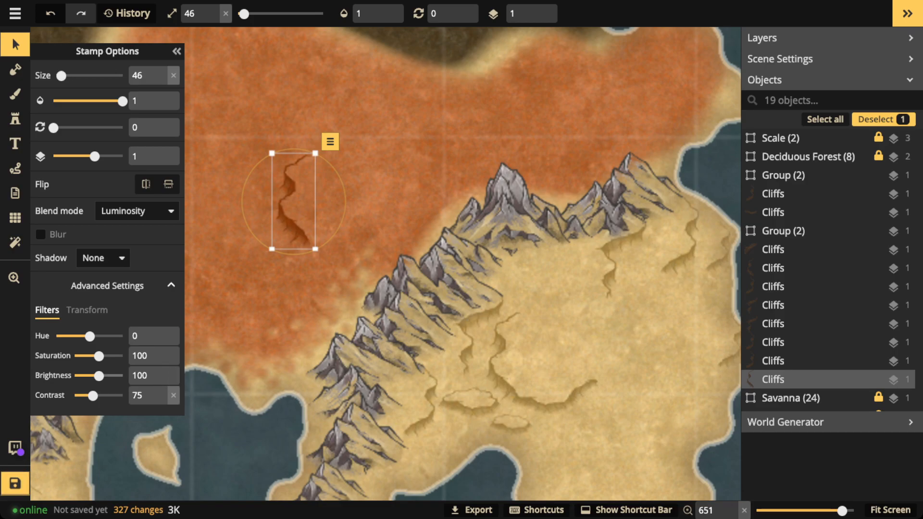
{"action": "left_click_drag", "start_coordinate": [99, 375], "coordinate": [116, 375]}
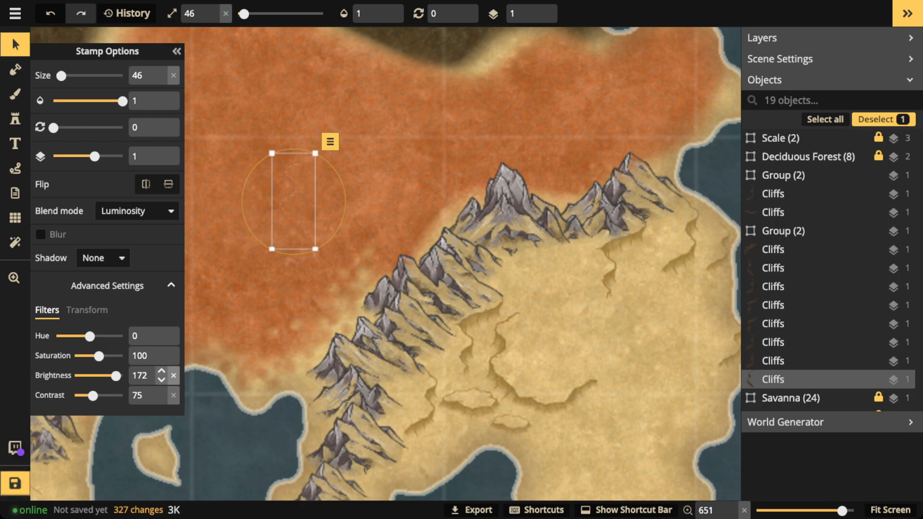
{"action": "left_click", "coordinate": [174, 375]}
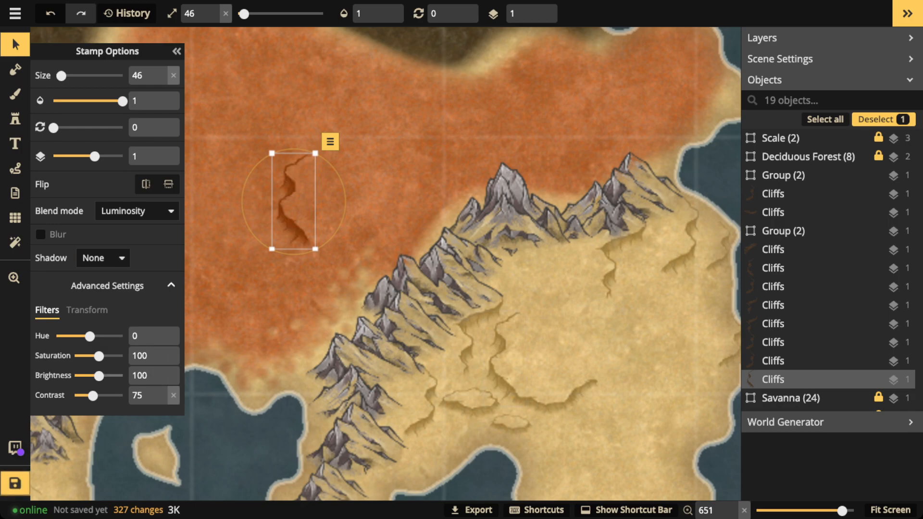
{"action": "scroll", "coordinate": [154, 376], "scroll_direction": "up", "scroll_amount": 3}
{"action": "left_click_drag", "start_coordinate": [293, 202], "coordinate": [315, 269]}
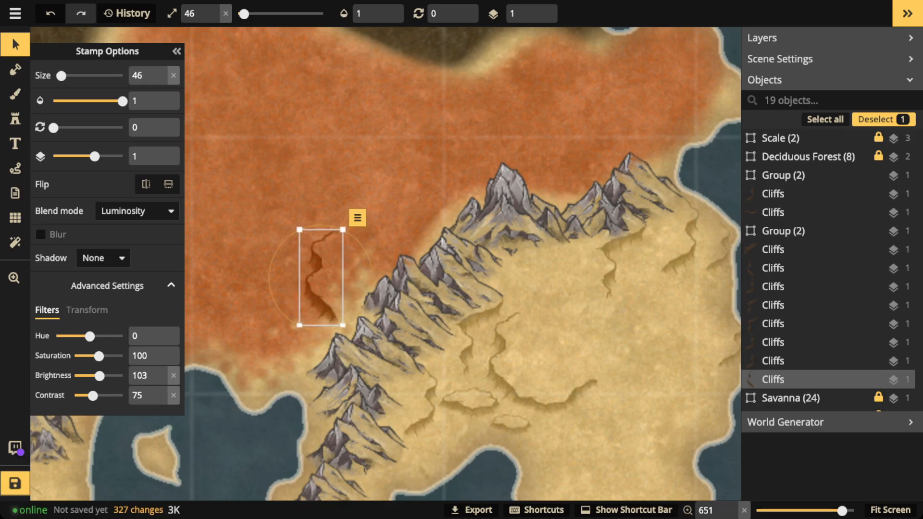
Resize the desert cliff to 26, set its layer to -1 and tuck it behind the range's western mountains.
{"action": "scroll", "coordinate": [276, 212], "scroll_direction": "up", "scroll_amount": 1}
{"action": "scroll", "coordinate": [276, 212], "scroll_direction": "up", "scroll_amount": 3}
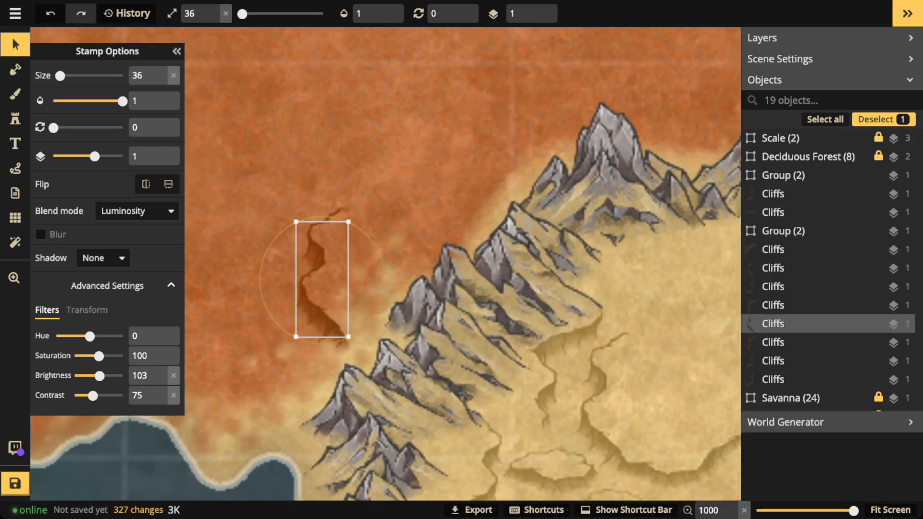
{"action": "scroll", "coordinate": [322, 279], "scroll_direction": "down", "scroll_amount": 2}
{"action": "left_click_drag", "start_coordinate": [464, 245], "coordinate": [386, 245]}
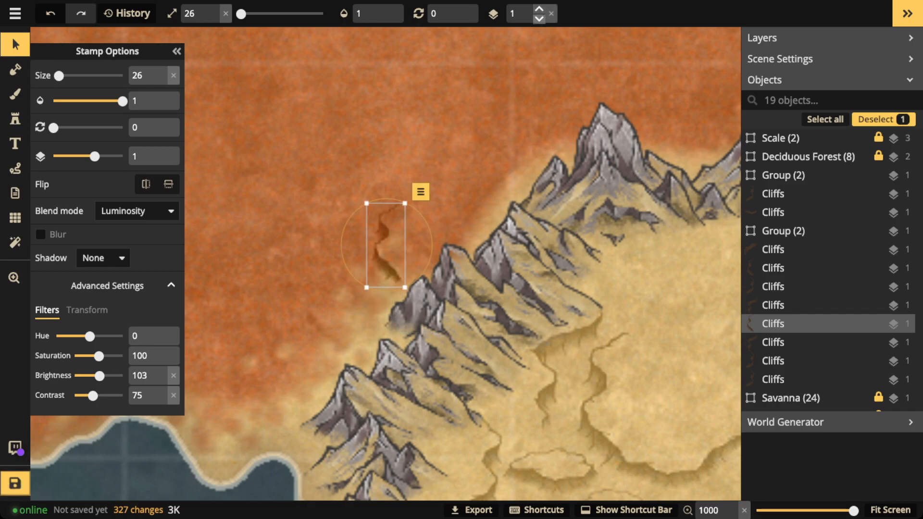
{"action": "left_click", "coordinate": [538, 17]}
{"action": "left_click", "coordinate": [539, 18]}
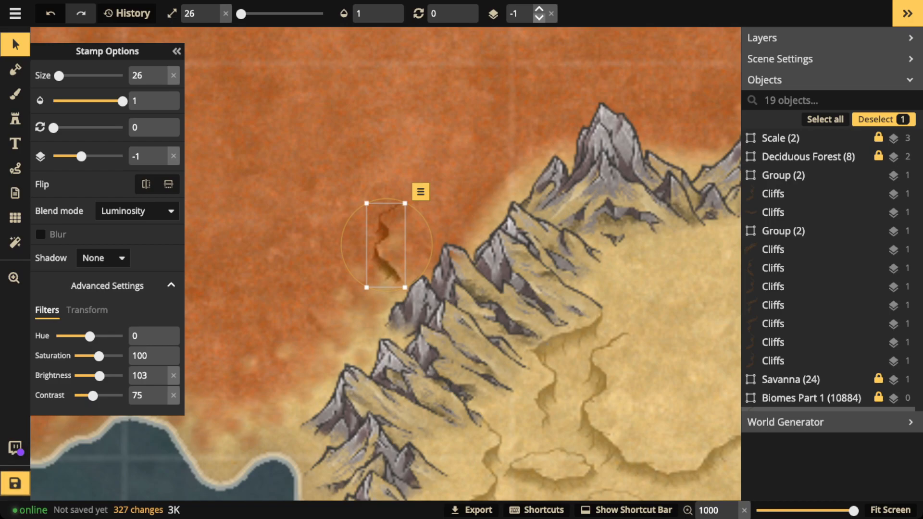
{"action": "left_click_drag", "start_coordinate": [377, 286], "coordinate": [375, 364]}
Place Cliffs variation 9 at size 36 on layer -1 behind the southwestern mountains, beside the bay's coast.
{"action": "key", "text": "s"}
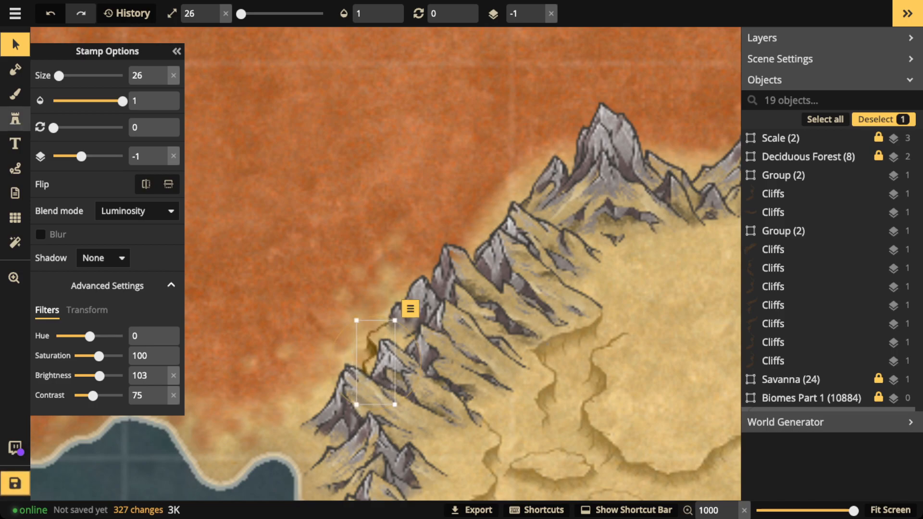
{"action": "scroll", "coordinate": [461, 264], "scroll_direction": "down", "scroll_amount": 3}
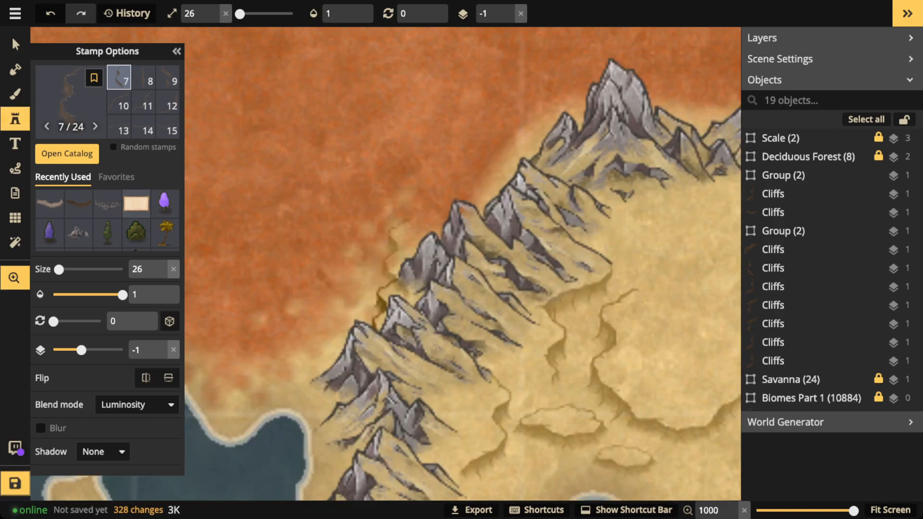
{"action": "scroll", "coordinate": [323, 351], "scroll_direction": "down", "scroll_amount": 5}
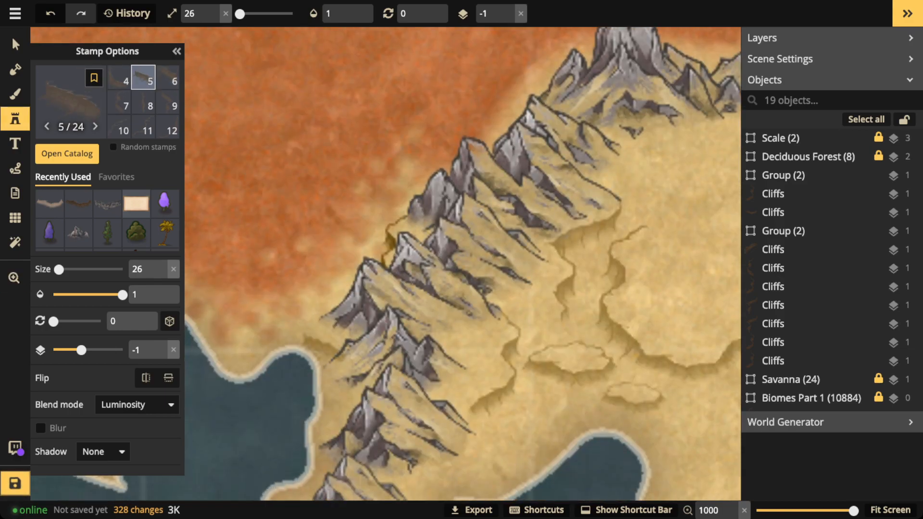
{"action": "scroll", "coordinate": [323, 356], "scroll_direction": "down", "scroll_amount": 1}
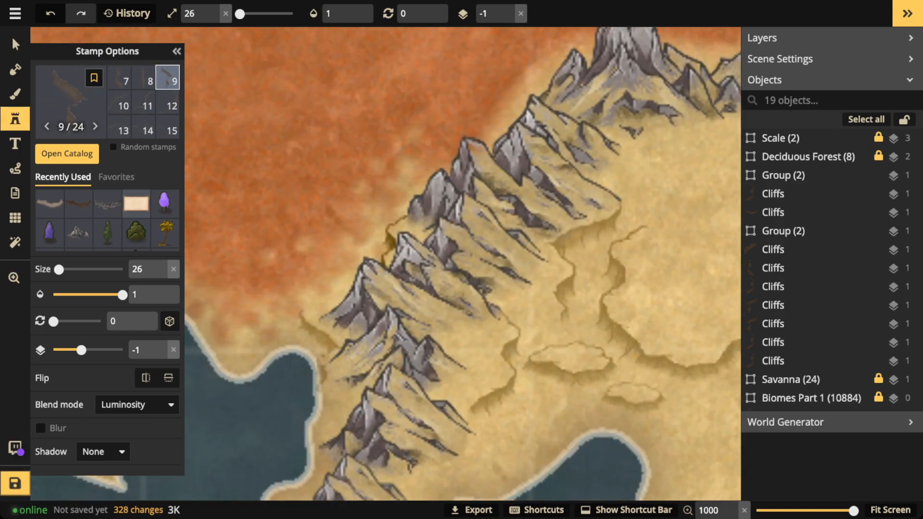
{"action": "scroll", "coordinate": [332, 365], "scroll_direction": "up", "scroll_amount": 5}
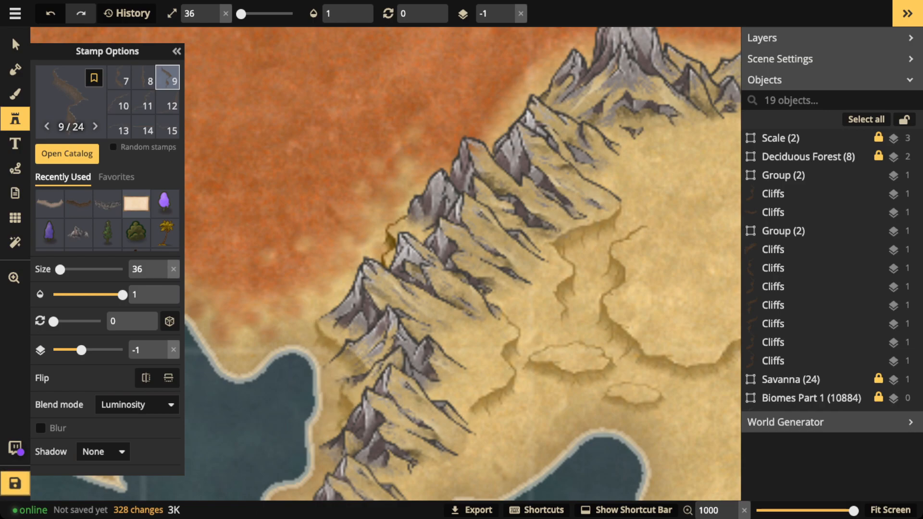
{"action": "left_click", "coordinate": [346, 376]}
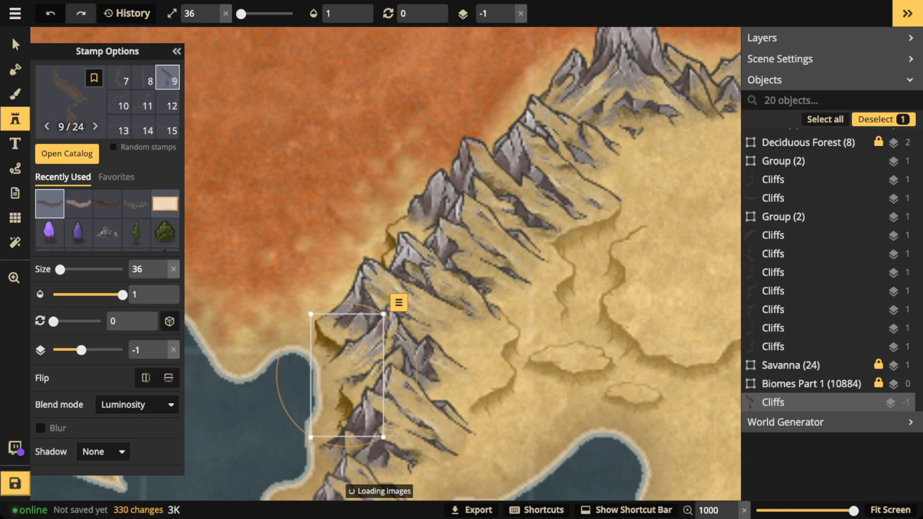
Browse the cliff variations and place variation 19 at size 36, rotated 30 degrees, on the desert edge just west of the range.
{"action": "scroll", "coordinate": [384, 207], "scroll_direction": "down", "scroll_amount": 2}
{"action": "key", "text": "space"}
{"action": "left_click_drag", "start_coordinate": [435, 137], "coordinate": [303, 262]}
{"action": "key", "text": "Left"}
{"action": "key", "text": "Left"}
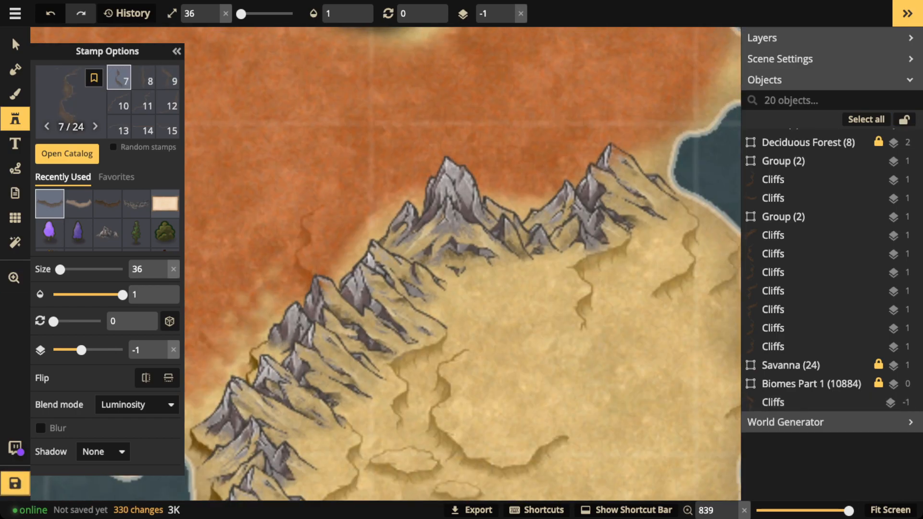
{"action": "key", "text": "space"}
{"action": "left_click_drag", "start_coordinate": [553, 211], "coordinate": [733, 120]}
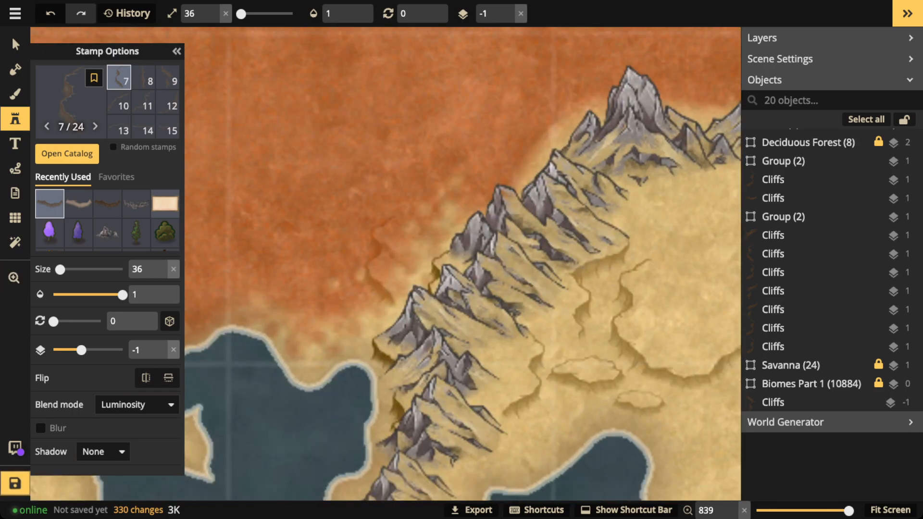
{"action": "key", "text": "Left"}
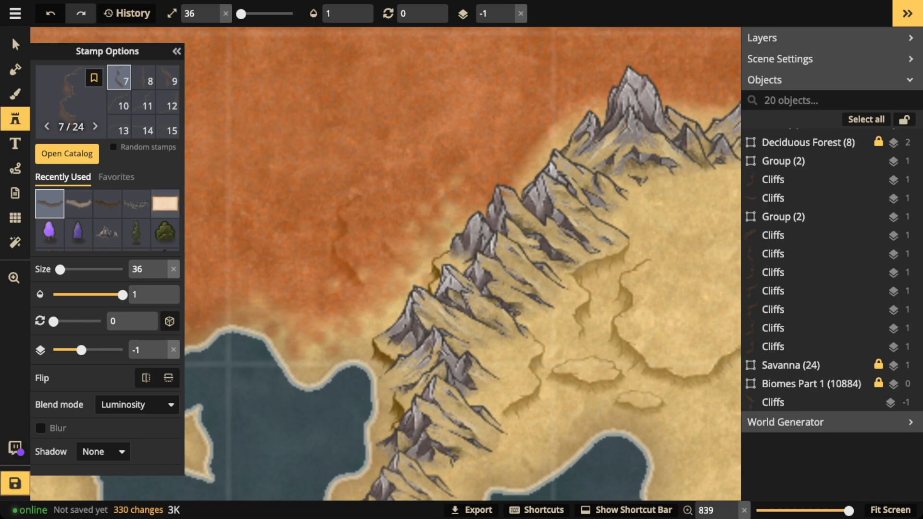
{"action": "key", "text": "Right"}
{"action": "key", "text": "Right"}
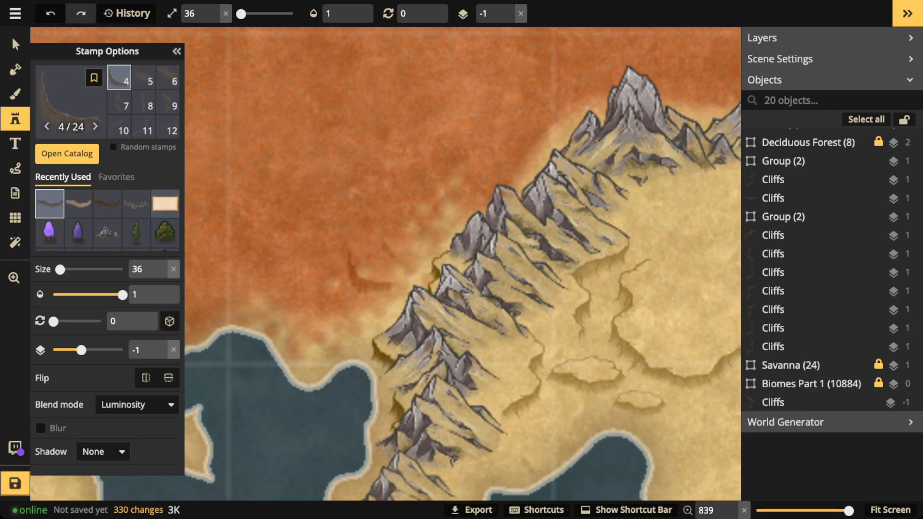
{"action": "key", "text": "Right"}
{"action": "key", "text": "Left"}
{"action": "key", "text": "Right"}
{"action": "key", "text": "Right"}
{"action": "key", "text": "Right"}
{"action": "key", "text": "Right"}
{"action": "key", "text": "Right"}
{"action": "key", "text": "Right"}
{"action": "key", "text": "Right"}
{"action": "key", "text": "Right"}
{"action": "key", "text": "Right"}
{"action": "key", "text": "Right"}
{"action": "key", "text": "Right"}
{"action": "key", "text": "Right"}
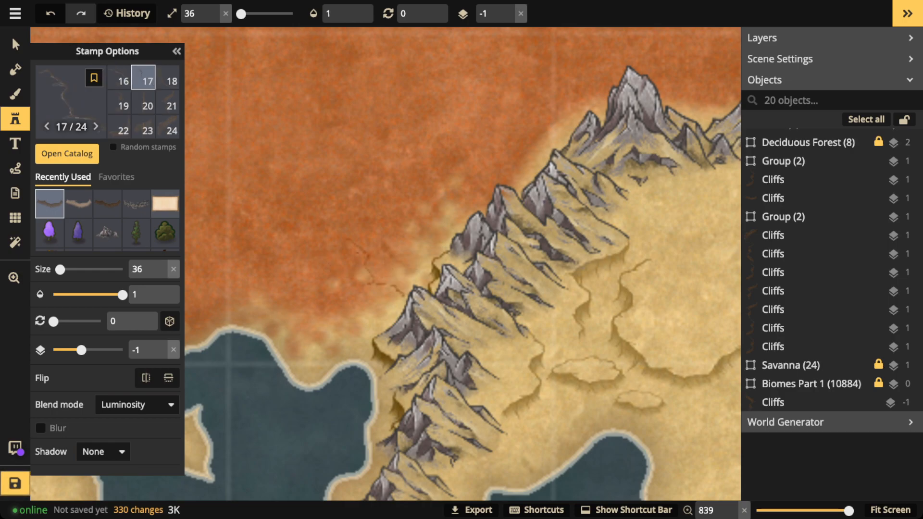
{"action": "key", "text": "Left"}
{"action": "scroll", "coordinate": [376, 278], "scroll_direction": "up", "scroll_amount": 6}
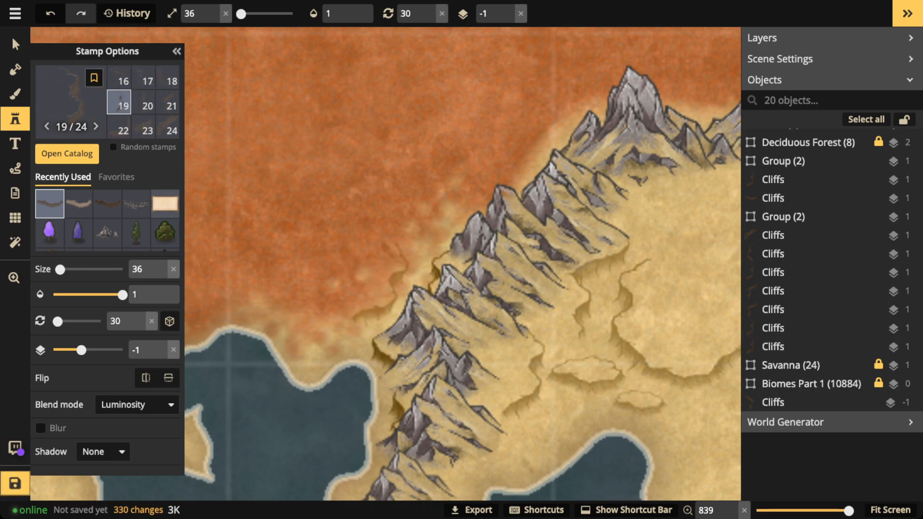
{"action": "left_click", "coordinate": [383, 289]}
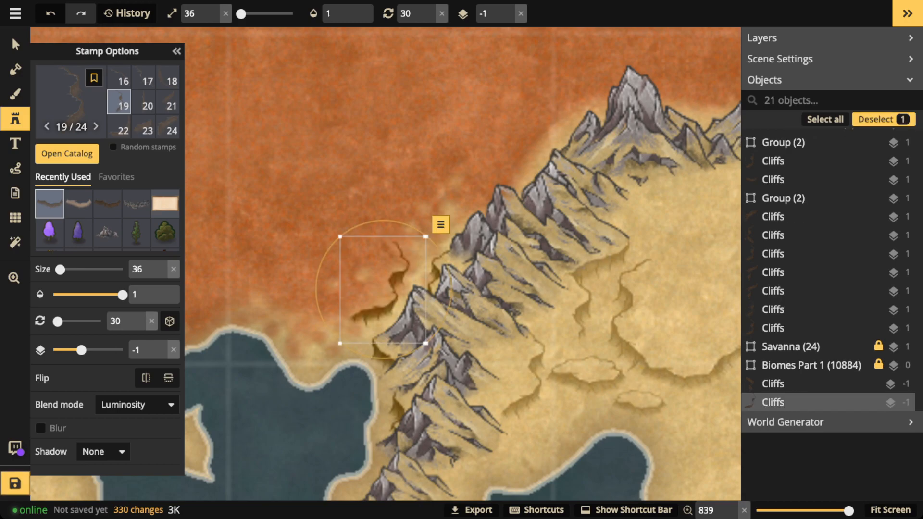
Browse the cliff variations and place variation 1 at size 26 with rotation 0 on the desert edge north of the bay's northeastern coast.
{"action": "scroll", "coordinate": [641, 348], "scroll_direction": "down", "scroll_amount": 5}
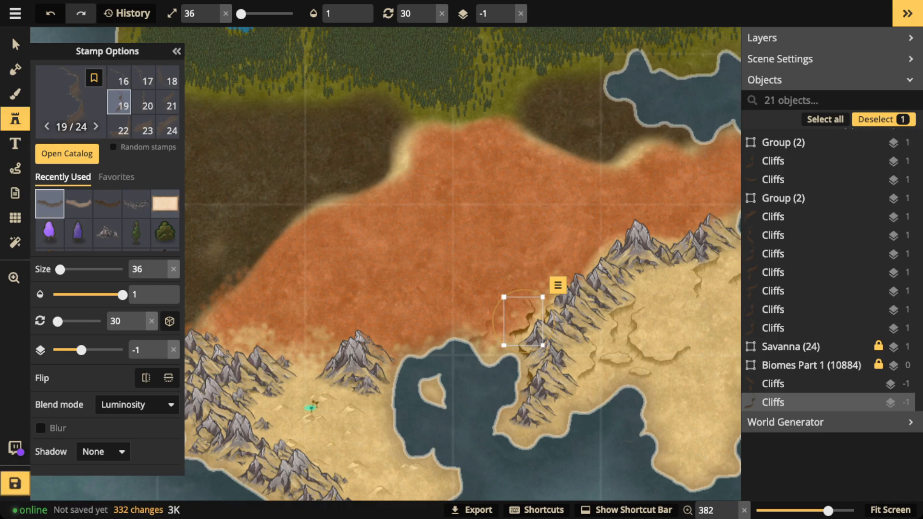
{"action": "left_click", "coordinate": [496, 351]}
{"action": "scroll", "coordinate": [495, 350], "scroll_direction": "up", "scroll_amount": 3}
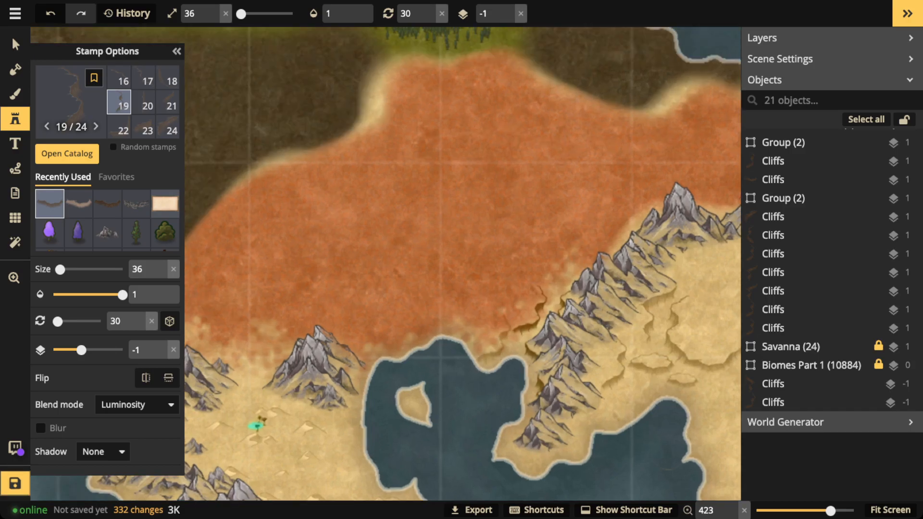
{"action": "scroll", "coordinate": [492, 337], "scroll_direction": "up", "scroll_amount": 4}
{"action": "key", "text": "Right"}
{"action": "key", "text": "Right"}
{"action": "key", "text": "Right"}
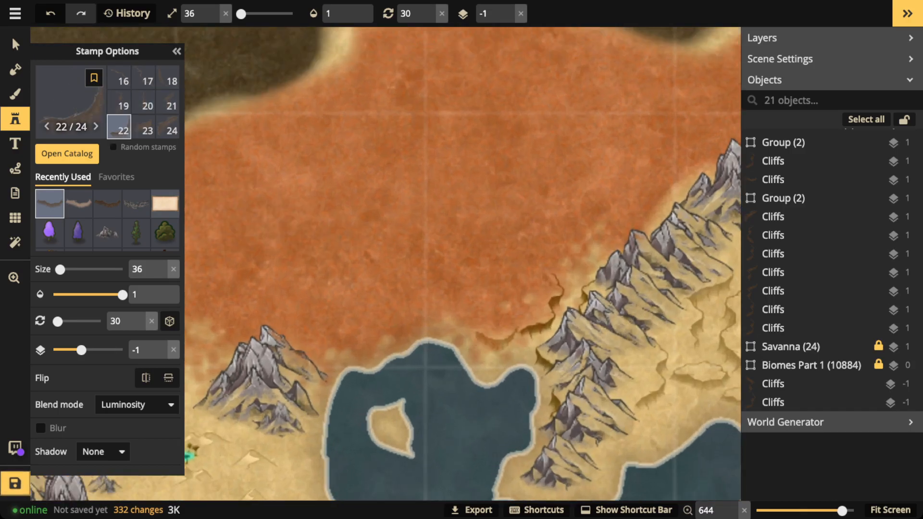
{"action": "key", "text": "Right"}
{"action": "key", "text": "Left"}
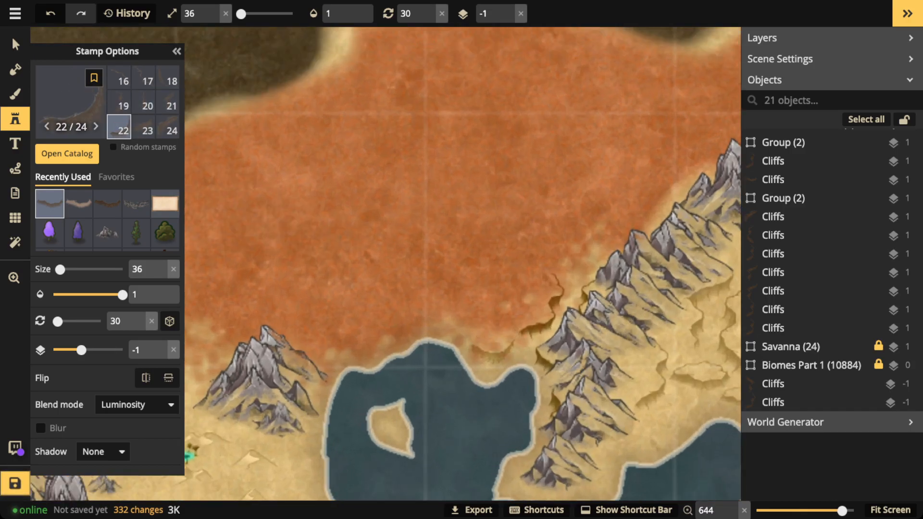
{"action": "key", "text": "Right"}
{"action": "key", "text": "Right"}
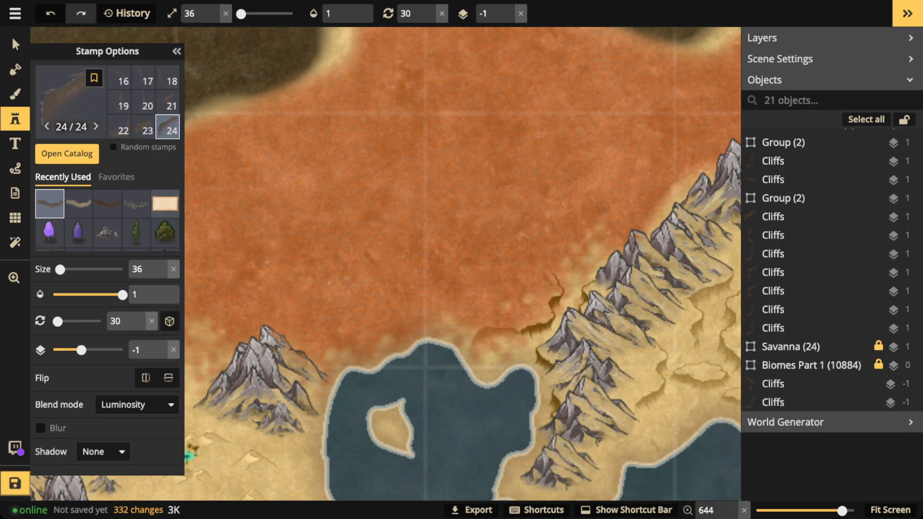
{"action": "key", "text": "Right"}
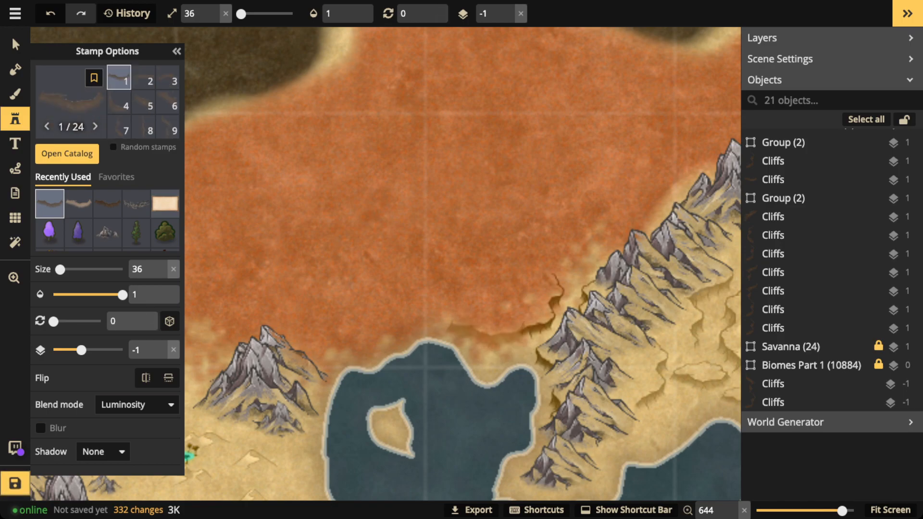
{"action": "key", "text": "["}
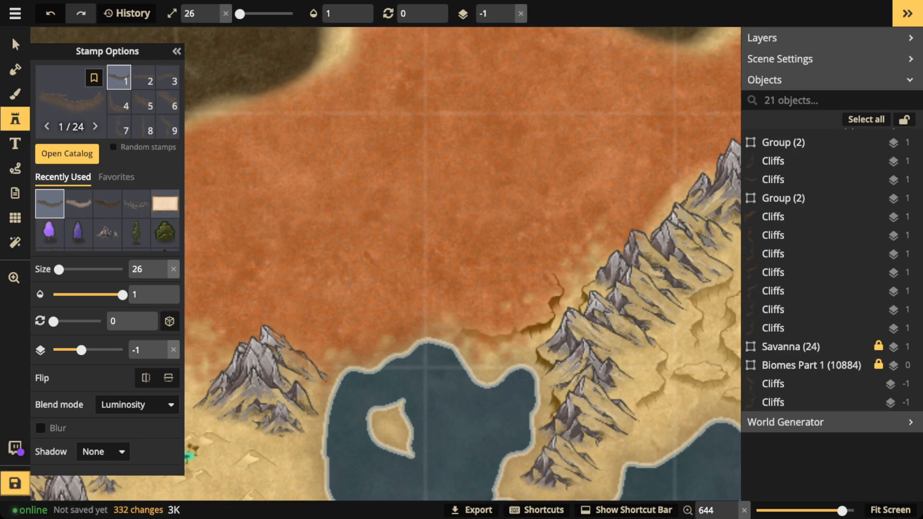
{"action": "scroll", "coordinate": [497, 337], "scroll_direction": "up", "scroll_amount": 1}
{"action": "left_click", "coordinate": [497, 337]}
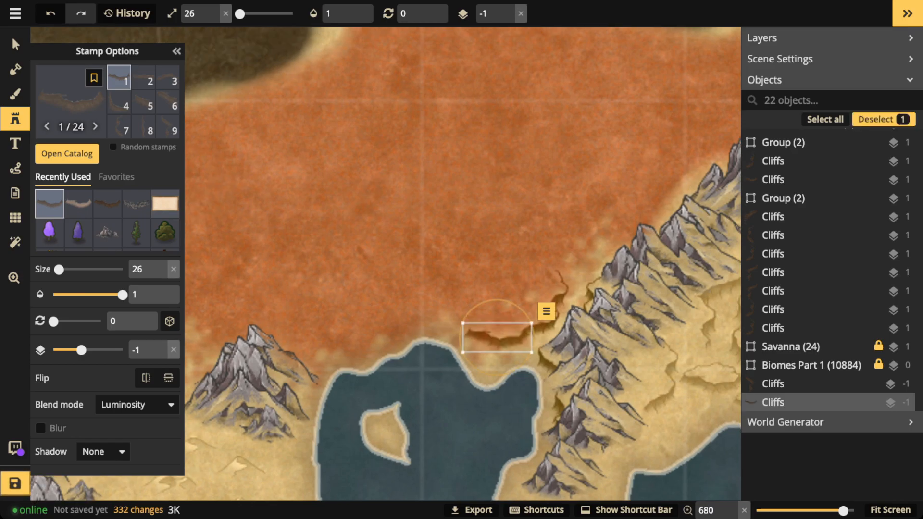
Browse the cliff variations and place variation 7 at size 36, rotated 345 degrees, in the orange desert north of the bay.
{"action": "key", "text": "Right"}
{"action": "key", "text": "Right"}
{"action": "key", "text": "Right"}
{"action": "key", "text": "Right"}
{"action": "key", "text": "Right"}
{"action": "key", "text": "Left"}
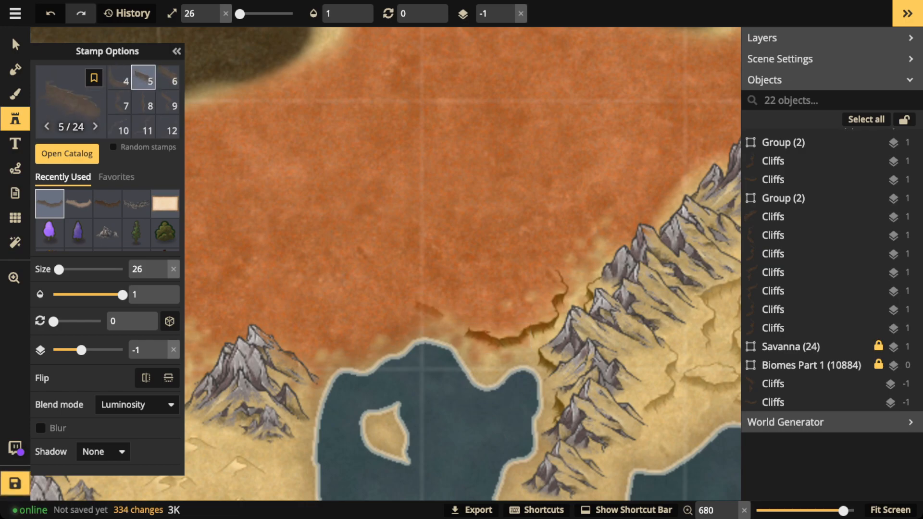
{"action": "key", "text": "Right"}
{"action": "key", "text": "Right"}
{"action": "key", "text": "Right"}
{"action": "key", "text": "Left"}
{"action": "key", "text": "Left"}
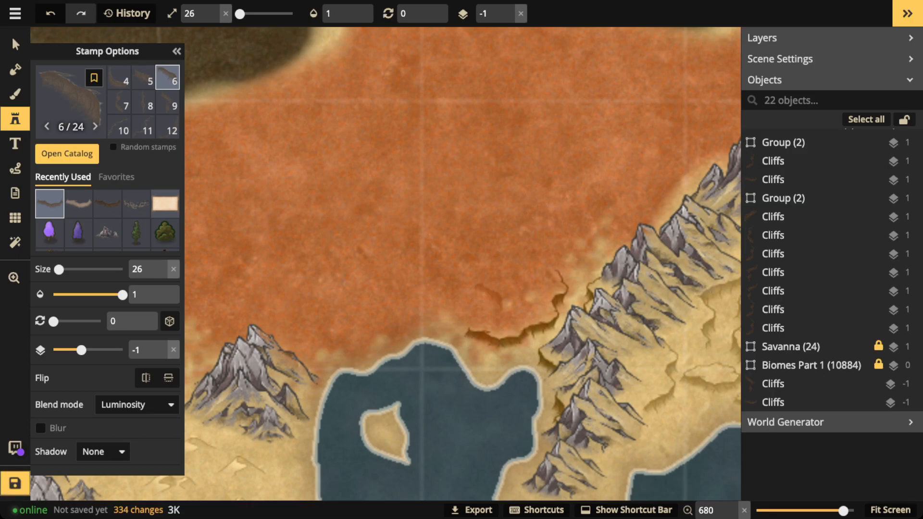
{"action": "key", "text": "Left"}
{"action": "key", "text": "Right"}
{"action": "key", "text": "Right"}
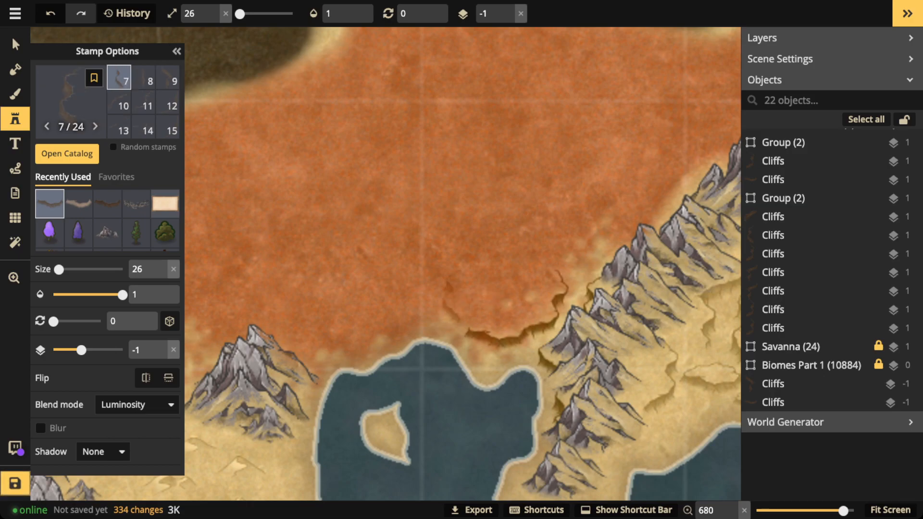
{"action": "key", "text": "]"}
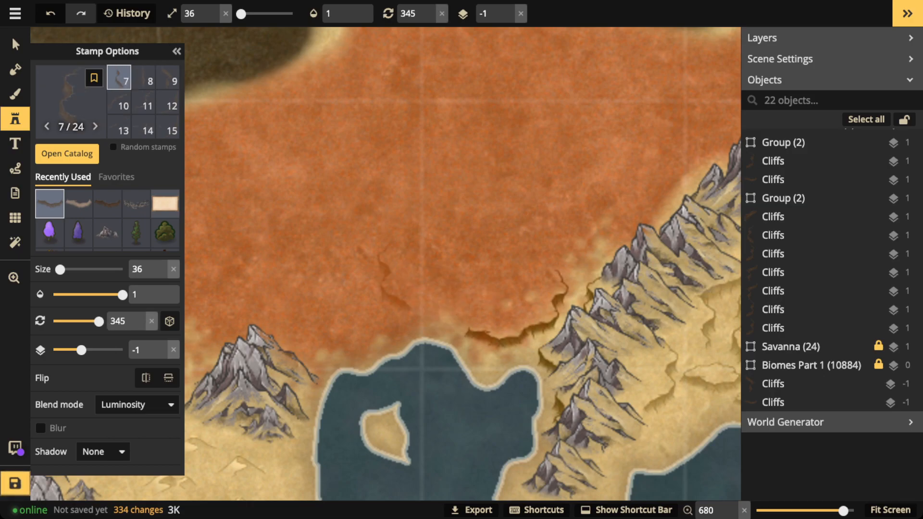
{"action": "left_click", "coordinate": [390, 280]}
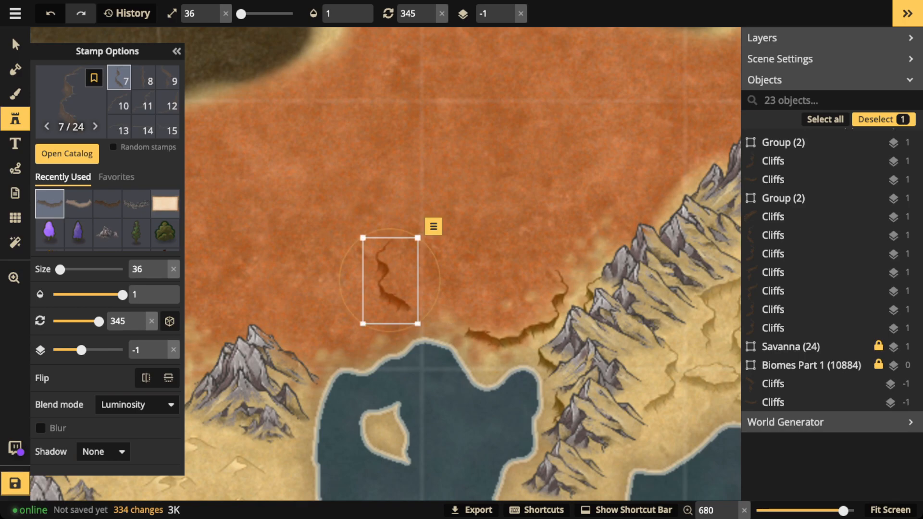
{"action": "key", "text": "Escape"}
Place Cliffs variation 9 at size 36, rotated 345 degrees, just east of the cliff in the desert north of the bay.
{"action": "key", "text": "Right"}
{"action": "key", "text": "Right"}
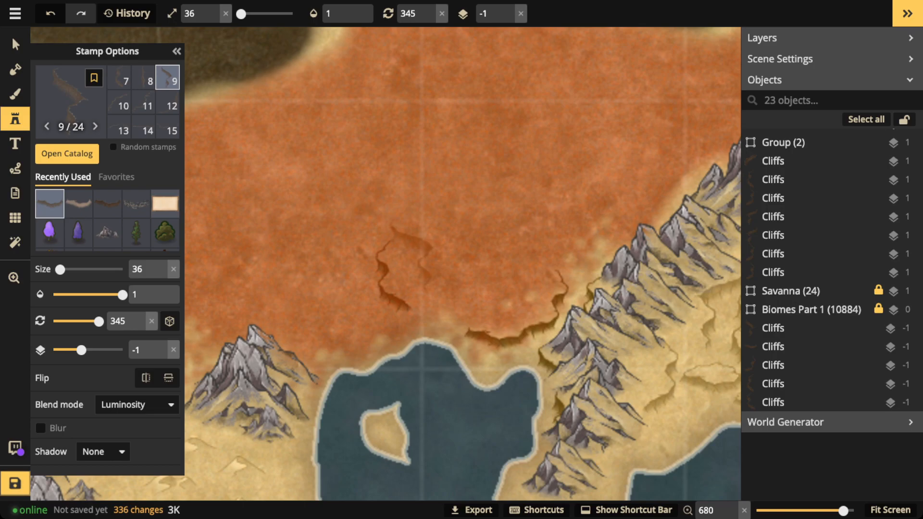
{"action": "left_click", "coordinate": [418, 255]}
{"action": "key", "text": "Escape"}
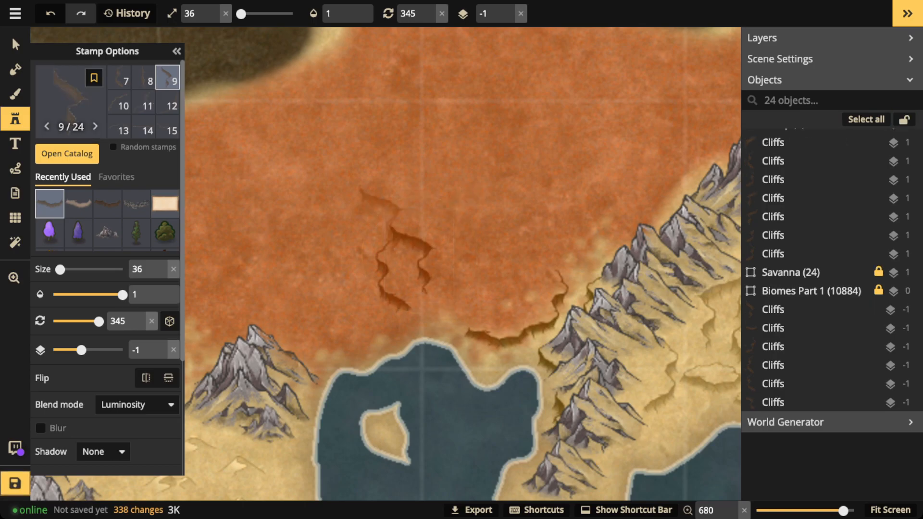
Separate the two desert cliffs and move variation 9 southeast to join the western end of the cliff line above the bay.
{"action": "key", "text": "v"}
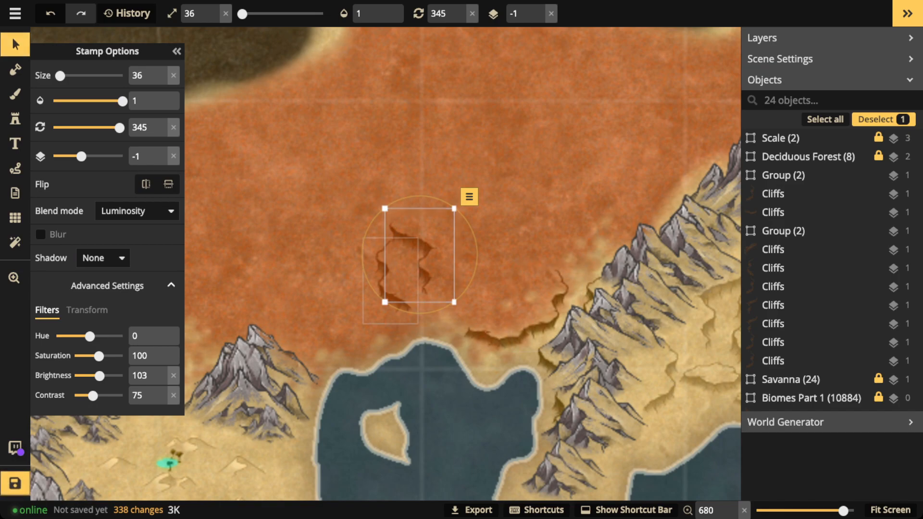
{"action": "left_click", "coordinate": [384, 278]}
{"action": "left_click_drag", "start_coordinate": [384, 278], "coordinate": [333, 286]}
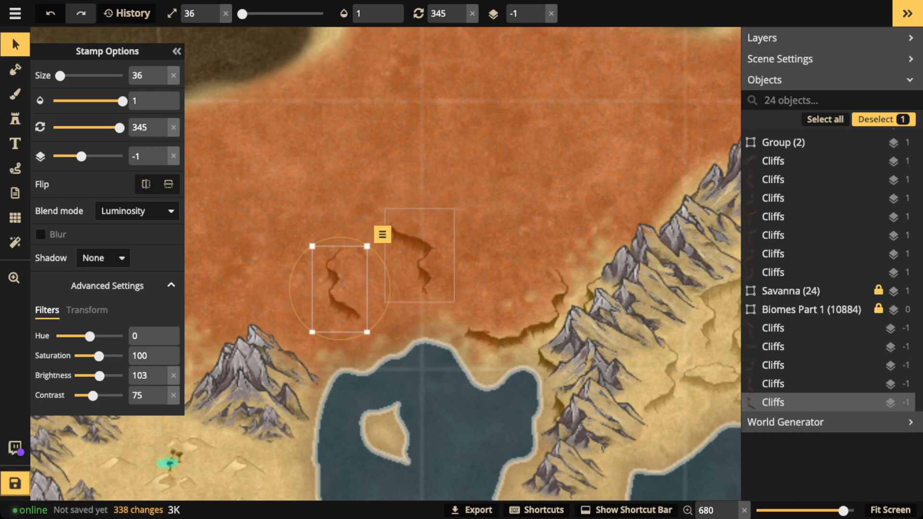
{"action": "left_click", "coordinate": [418, 255]}
{"action": "left_click_drag", "start_coordinate": [418, 255], "coordinate": [462, 294]}
Flip the variation 7 cliff horizontally, rotate it to 15 degrees and set it opposite the variation 9 cliff as the canyon's western wall.
{"action": "left_click_drag", "start_coordinate": [342, 284], "coordinate": [348, 279]}
{"action": "left_click_drag", "start_coordinate": [538, 257], "coordinate": [391, 278]}
{"action": "left_click", "coordinate": [146, 184]}
{"action": "key", "text": "ctrl+z"}
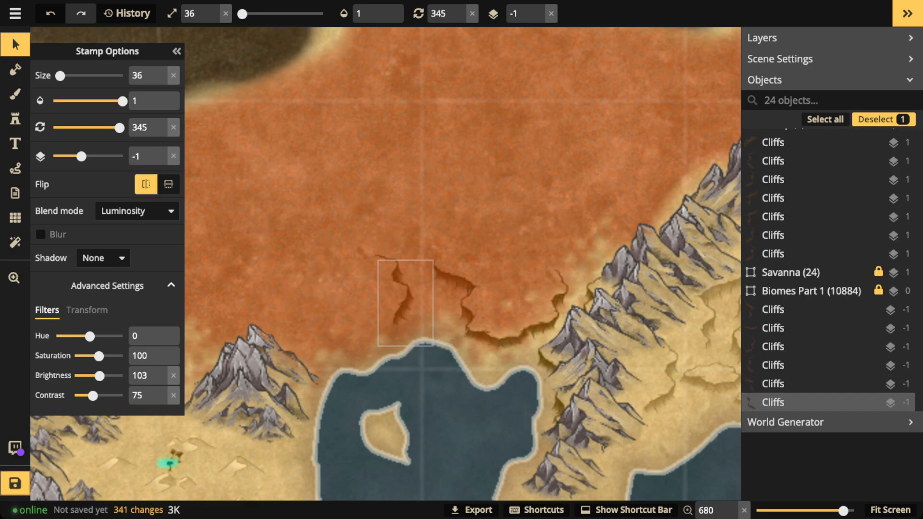
{"action": "left_click_drag", "start_coordinate": [405, 304], "coordinate": [409, 311]}
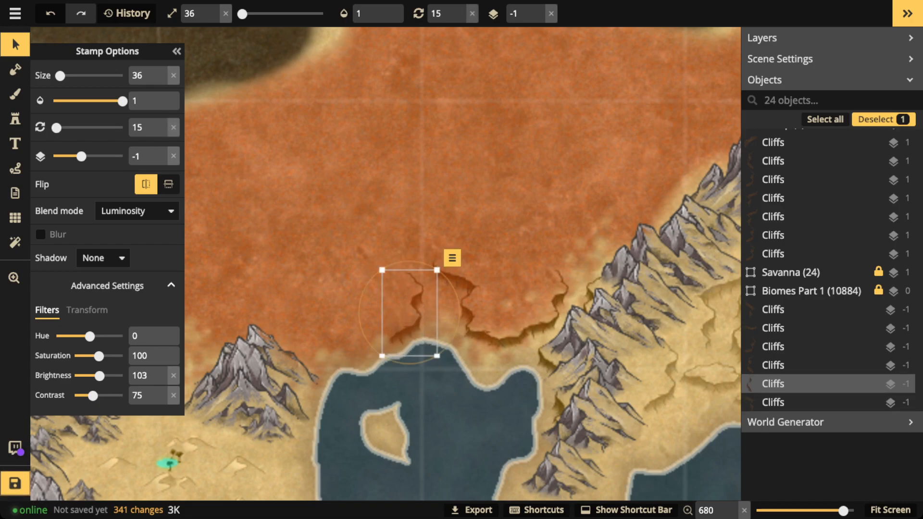
Place another Cliffs variation 1 at size 26, rotated to 356 degrees, along the desert edge above the bay's northwestern coast.
{"action": "left_click", "coordinate": [497, 337]}
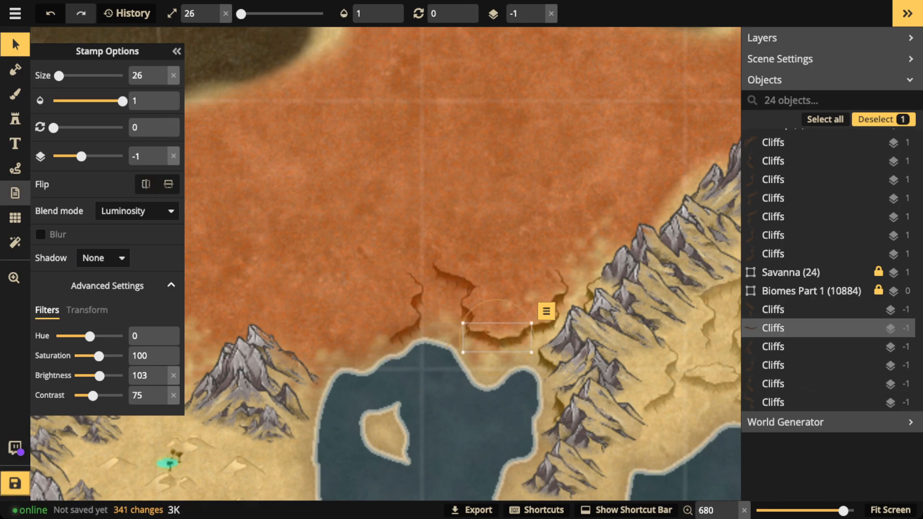
{"action": "left_click", "coordinate": [15, 119]}
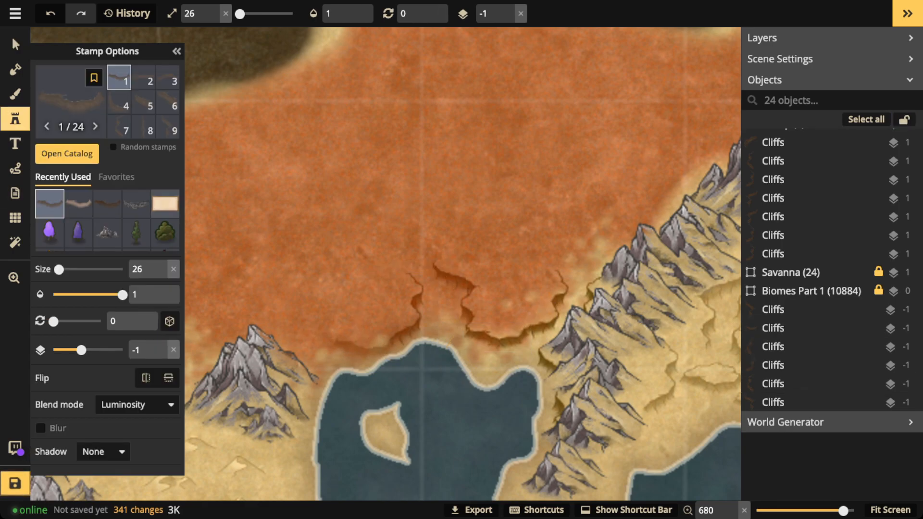
{"action": "left_click", "coordinate": [366, 347]}
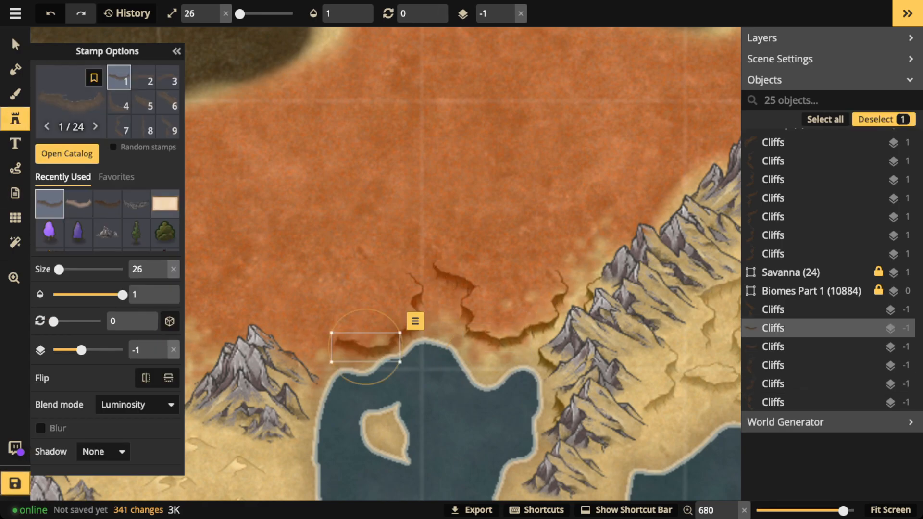
{"action": "scroll", "coordinate": [365, 347], "scroll_direction": "down", "scroll_amount": 1}
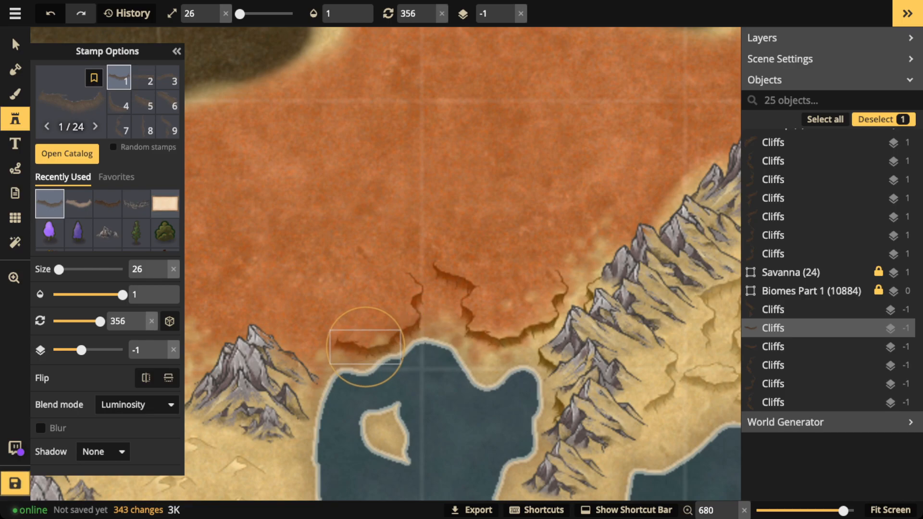
{"action": "key", "text": "v"}
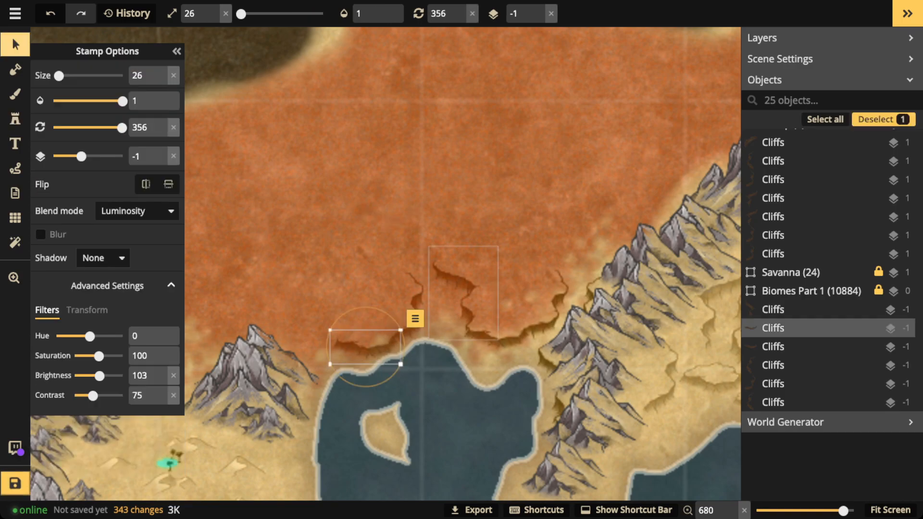
Sketch a trial freehand path through the new desert canyon down to the bay and delete it.
{"action": "scroll", "coordinate": [827, 269], "scroll_direction": "up", "scroll_amount": 5}
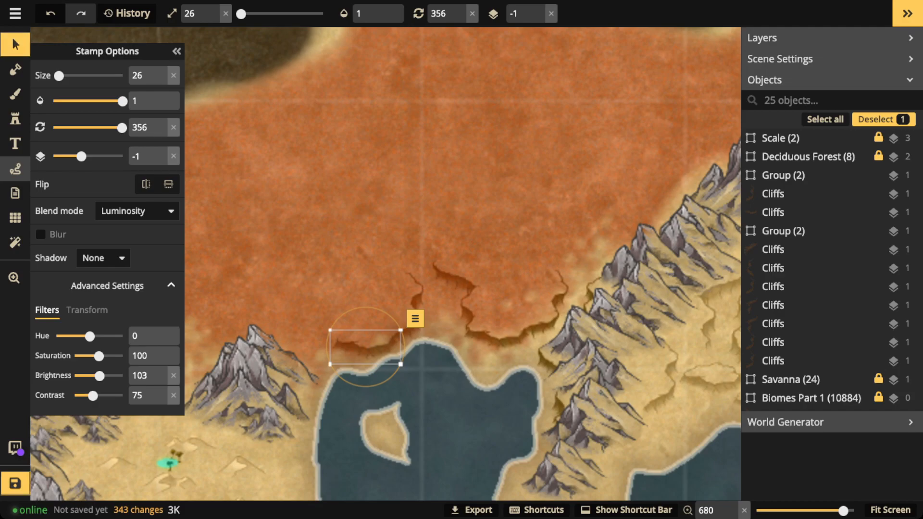
{"action": "left_click", "coordinate": [15, 168]}
{"action": "mouse_move", "coordinate": [418, 263]}
{"action": "left_mouse_down"}
{"action": "mouse_move", "coordinate": [446, 293]}
{"action": "mouse_move", "coordinate": [425, 356]}
{"action": "left_mouse_up"}
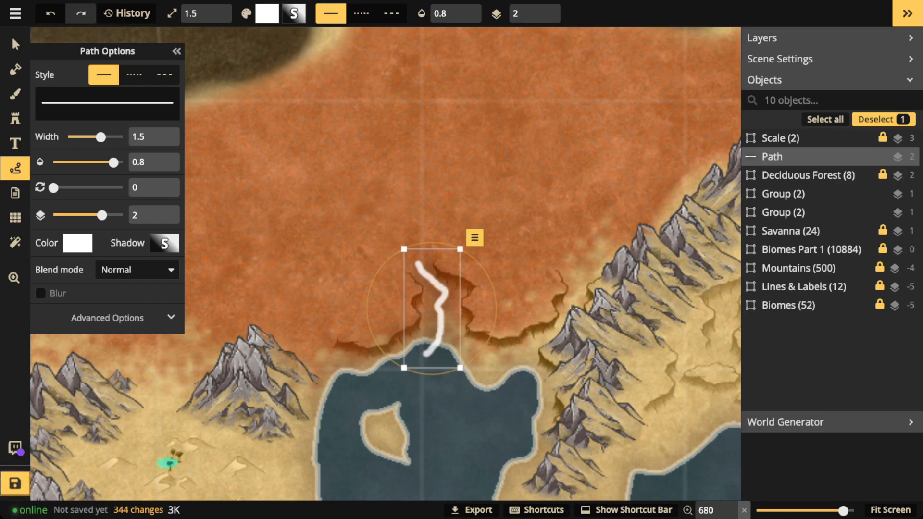
{"action": "key", "text": "Delete"}
Sketch a trial freehand path through the sandy canyon east of the range down to the southern inlet and delete it.
{"action": "scroll", "coordinate": [385, 264], "scroll_direction": "right", "scroll_amount": 5}
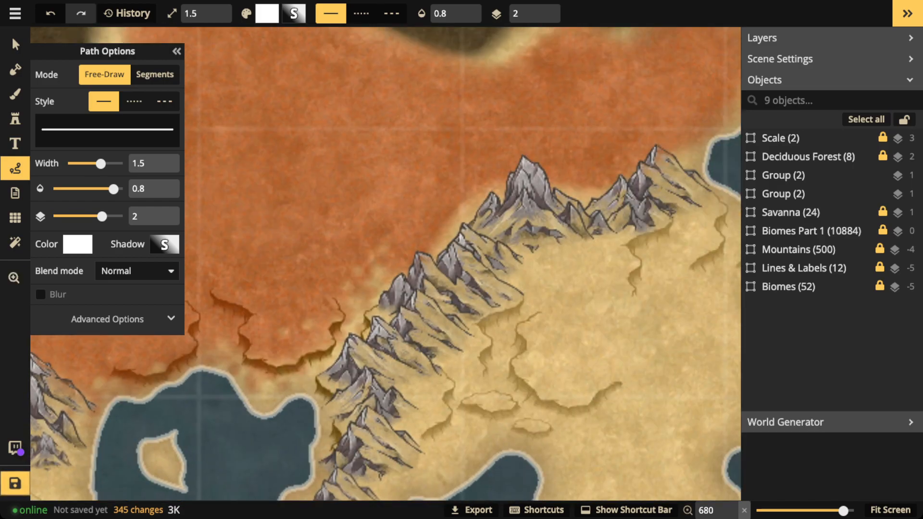
{"action": "mouse_move", "coordinate": [538, 305]}
{"action": "left_mouse_down"}
{"action": "mouse_move", "coordinate": [499, 329]}
{"action": "mouse_move", "coordinate": [505, 350]}
{"action": "mouse_move", "coordinate": [497, 369]}
{"action": "mouse_move", "coordinate": [530, 413]}
{"action": "mouse_move", "coordinate": [486, 445]}
{"action": "mouse_move", "coordinate": [502, 474]}
{"action": "left_mouse_up"}
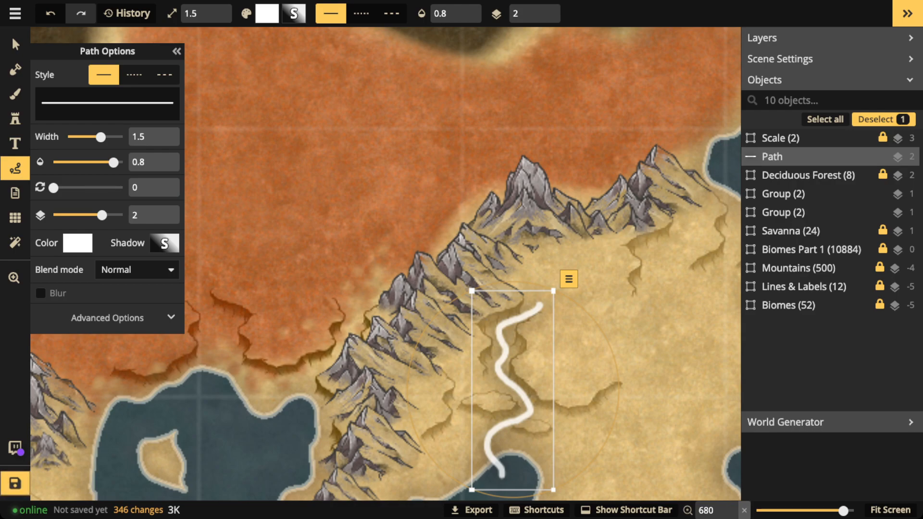
{"action": "key", "text": "Delete"}
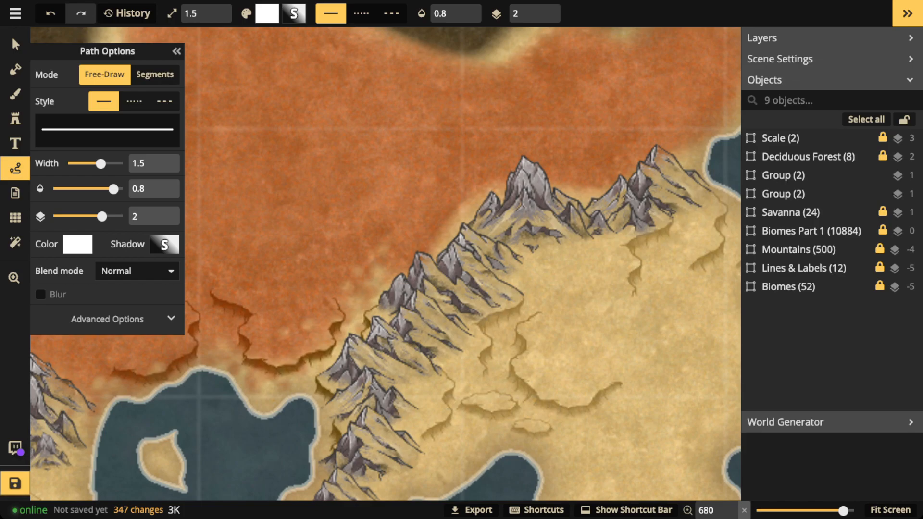
Examine the orange desert and its borders from the eastern coast across to the western mountains.
{"action": "scroll", "coordinate": [500, 481], "scroll_direction": "down", "scroll_amount": 2}
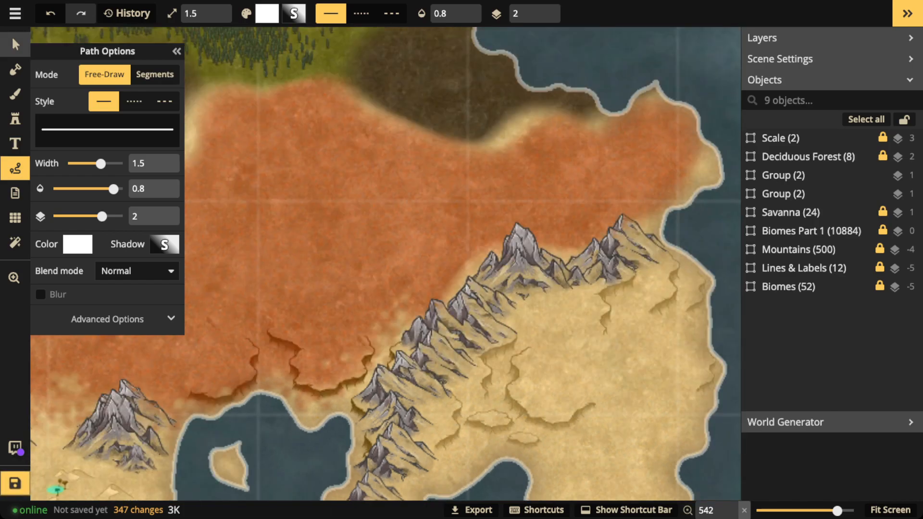
{"action": "left_click", "coordinate": [15, 44]}
{"action": "scroll", "coordinate": [384, 264], "scroll_direction": "left", "scroll_amount": 5}
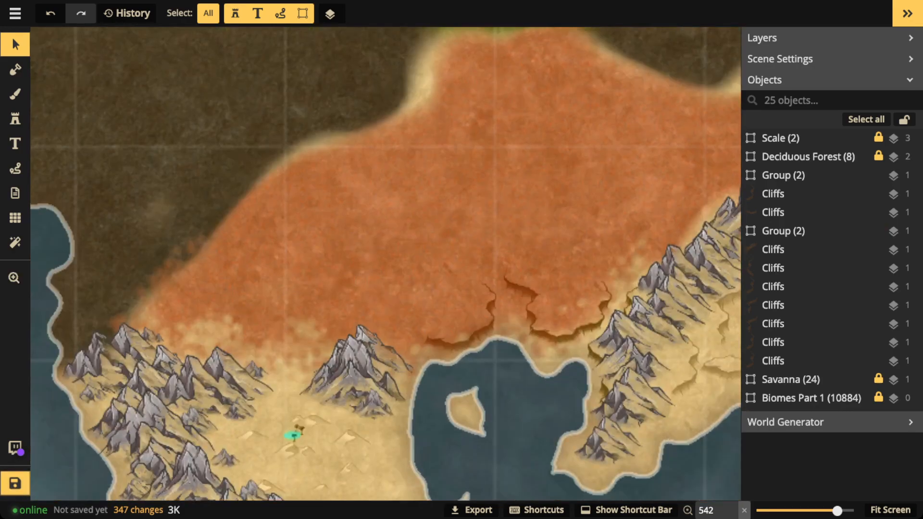
{"action": "scroll", "coordinate": [384, 264], "scroll_direction": "right", "scroll_amount": 5}
{"action": "scroll", "coordinate": [384, 264], "scroll_direction": "up", "scroll_amount": 2}
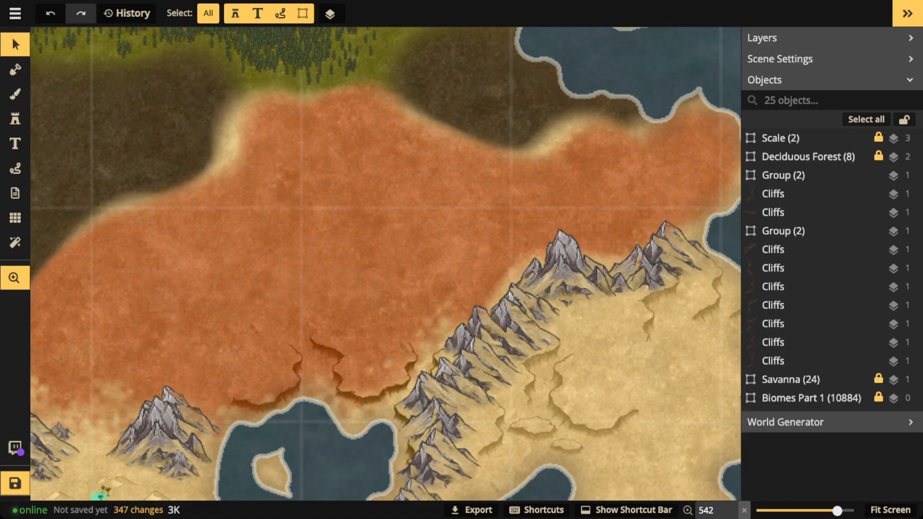
{"action": "scroll", "coordinate": [384, 265], "scroll_direction": "left", "scroll_amount": 5}
{"action": "scroll", "coordinate": [384, 265], "scroll_direction": "up", "scroll_amount": 2}
{"action": "scroll", "coordinate": [307, 346], "scroll_direction": "up", "scroll_amount": 3}
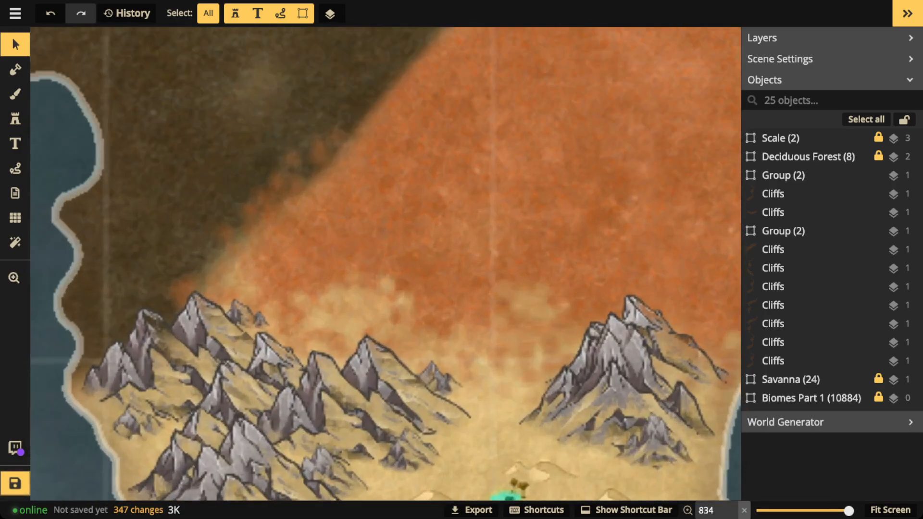
Place Cliffs stamp variation 10 at size 26, rotated to 26 degrees, over the sandy patch north of the western mountains.
{"action": "left_click", "coordinate": [15, 118]}
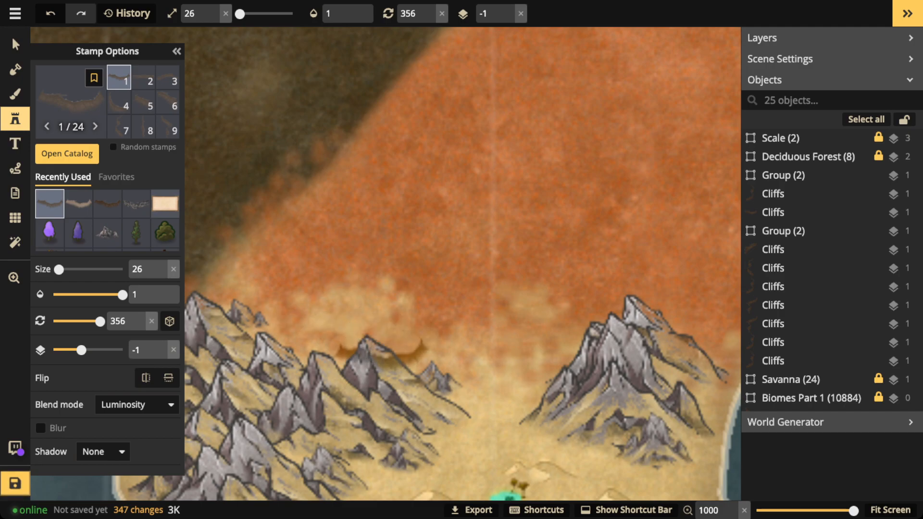
{"action": "key", "text": "Right"}
{"action": "key", "text": "Right"}
{"action": "key", "text": "Right"}
{"action": "key", "text": "Right"}
{"action": "key", "text": "Right"}
{"action": "key", "text": "Right"}
{"action": "key", "text": "Right"}
{"action": "key", "text": "Right"}
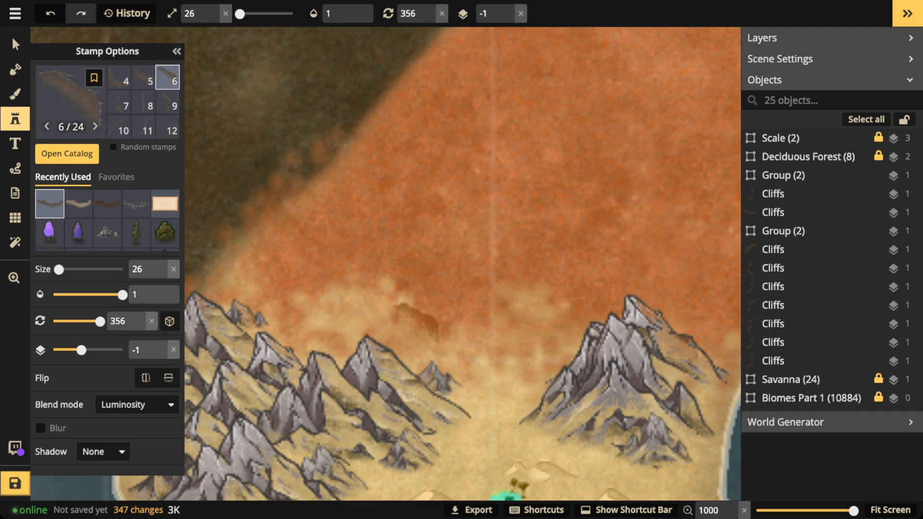
{"action": "key", "text": "Left"}
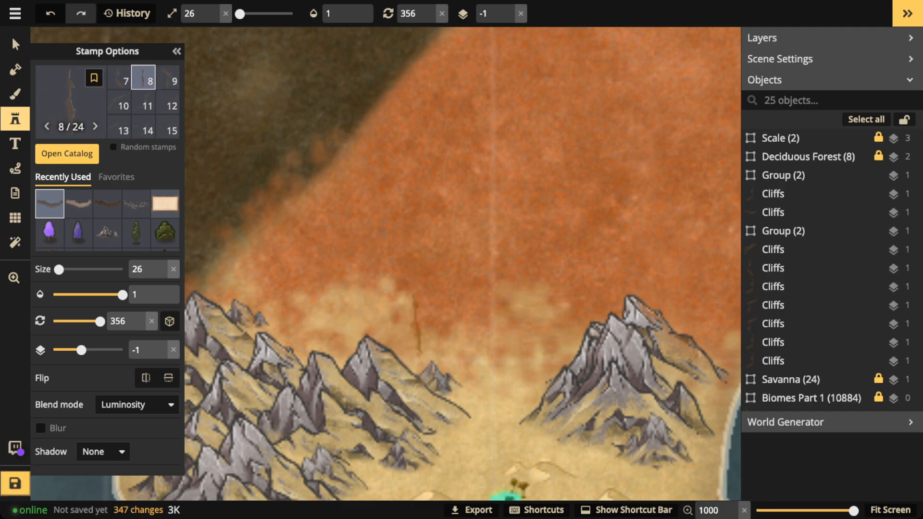
{"action": "key", "text": "Right"}
{"action": "key", "text": "Right"}
{"action": "key", "text": "Right"}
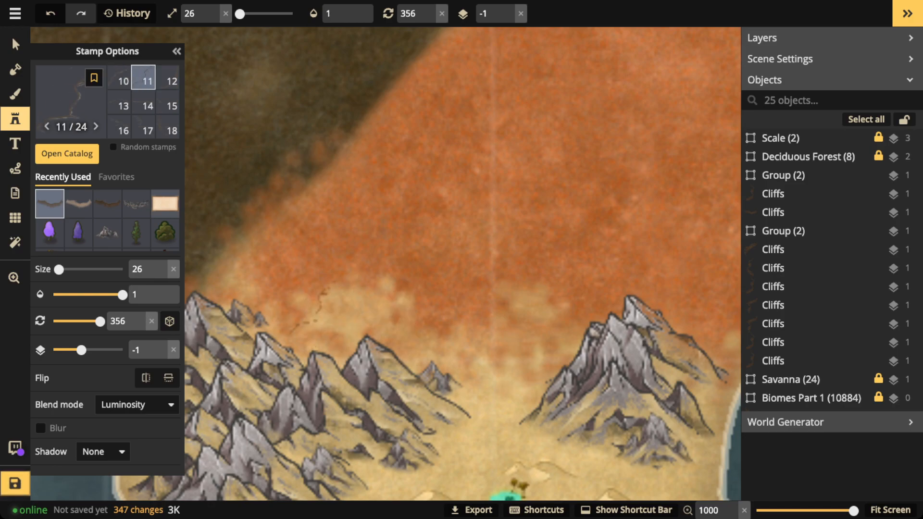
{"action": "key", "text": "Left"}
{"action": "scroll", "coordinate": [322, 298], "scroll_direction": "up", "scroll_amount": 3}
{"action": "scroll", "coordinate": [322, 298], "scroll_direction": "down", "scroll_amount": 1}
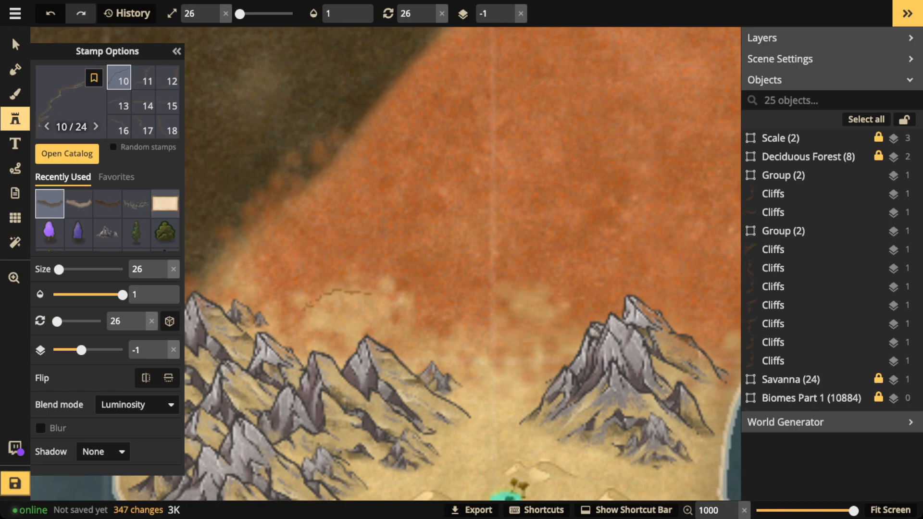
{"action": "left_click", "coordinate": [339, 303]}
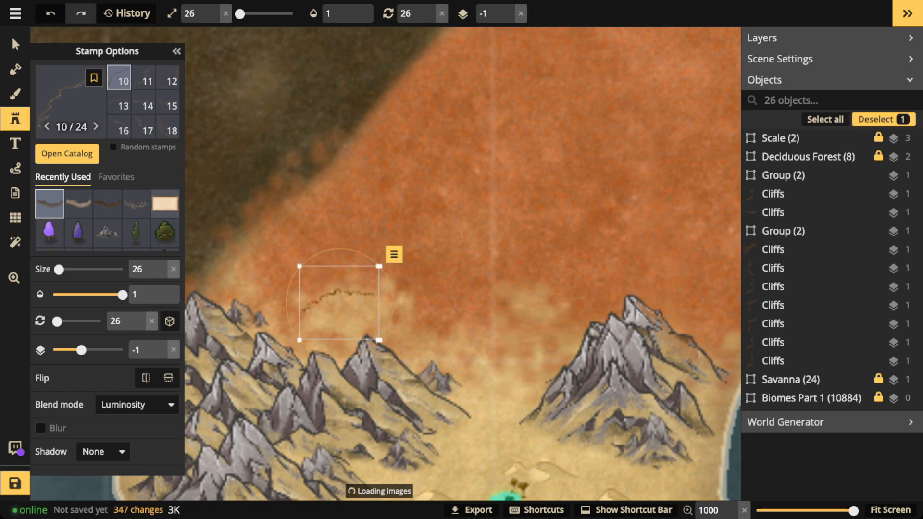
Place Cliffs variation 7 at size 26, rotated to 341 degrees, running from the new cliff's western end down into the mountains.
{"action": "key", "text": "Right"}
{"action": "key", "text": "Right"}
{"action": "key", "text": "Right"}
{"action": "key", "text": "Right"}
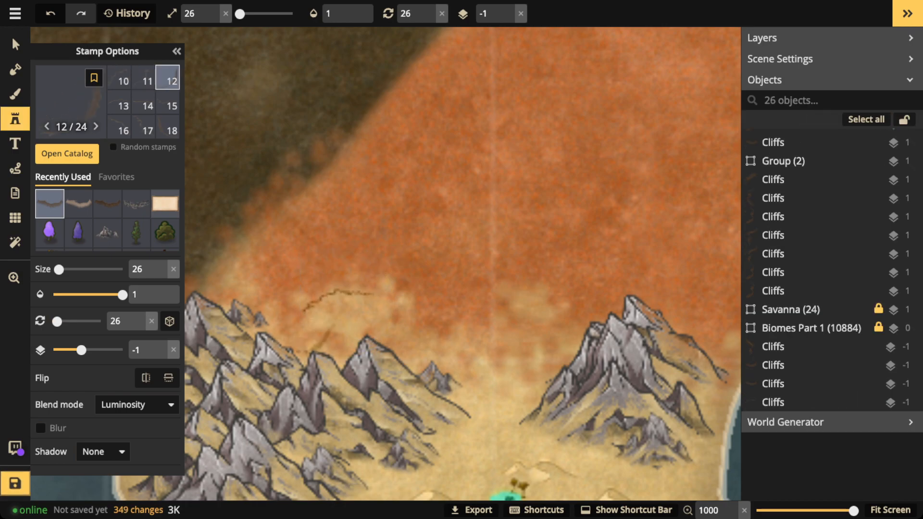
{"action": "key", "text": "Right"}
{"action": "key", "text": "Right"}
{"action": "key", "text": "Right"}
{"action": "key", "text": "Right"}
{"action": "key", "text": "Right"}
{"action": "key", "text": "Right"}
{"action": "key", "text": "Right"}
{"action": "key", "text": "Right"}
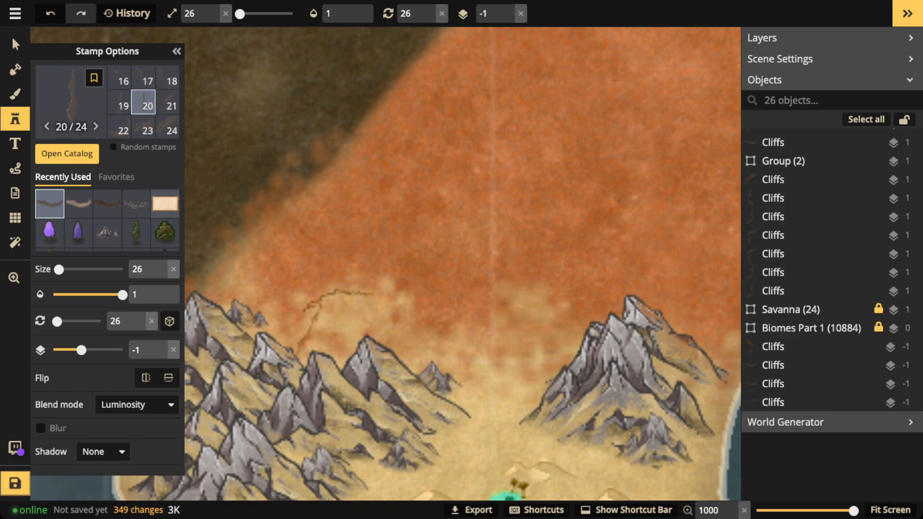
{"action": "key", "text": "Right"}
{"action": "key", "text": "Right"}
{"action": "key", "text": "Right"}
{"action": "key", "text": "Right"}
{"action": "key", "text": "Right"}
{"action": "key", "text": "Right"}
{"action": "key", "text": "Right"}
{"action": "key", "text": "Right"}
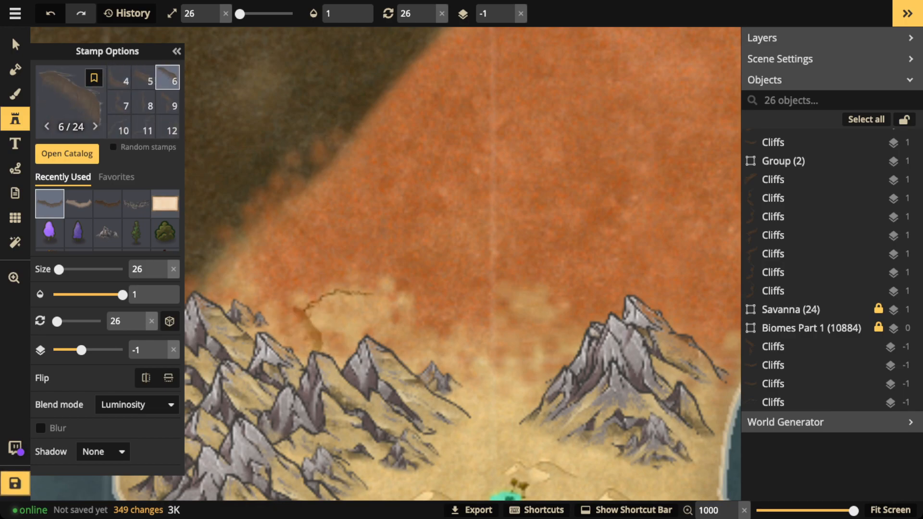
{"action": "key", "text": "Right"}
{"action": "key", "text": "Right"}
{"action": "key", "text": "Left"}
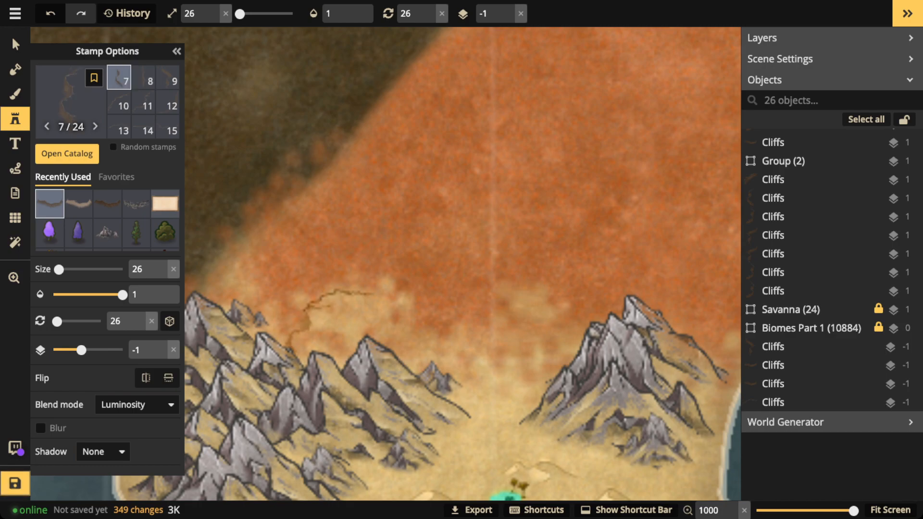
{"action": "key", "text": "Down"}
{"action": "key", "text": "Down"}
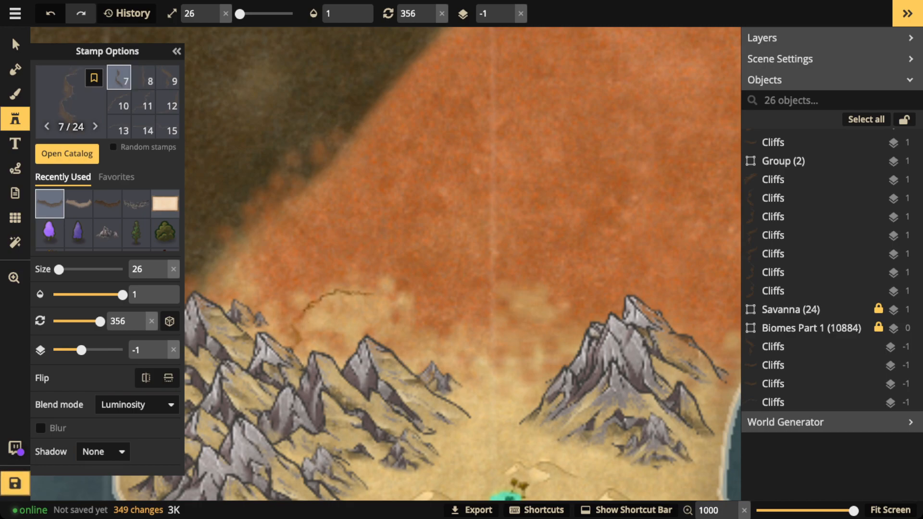
{"action": "key", "text": "Down"}
{"action": "left_click", "coordinate": [305, 352]}
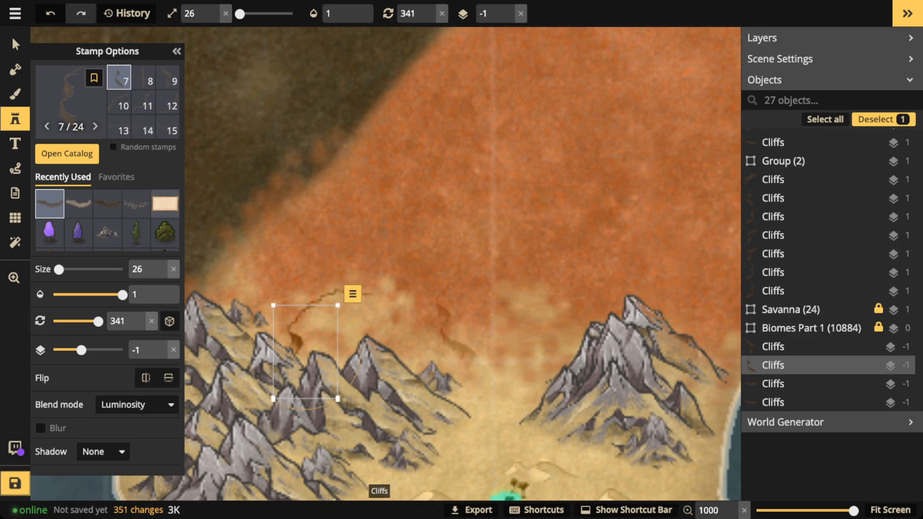
{"action": "key", "text": "Escape"}
Place Cliffs variation 11 at size 26, rotated to 71 degrees, extending the cliff line eastward from the sandy patch.
{"action": "key", "text": "Left"}
{"action": "key", "text": "Left"}
{"action": "key", "text": "Left"}
{"action": "key", "text": "Left"}
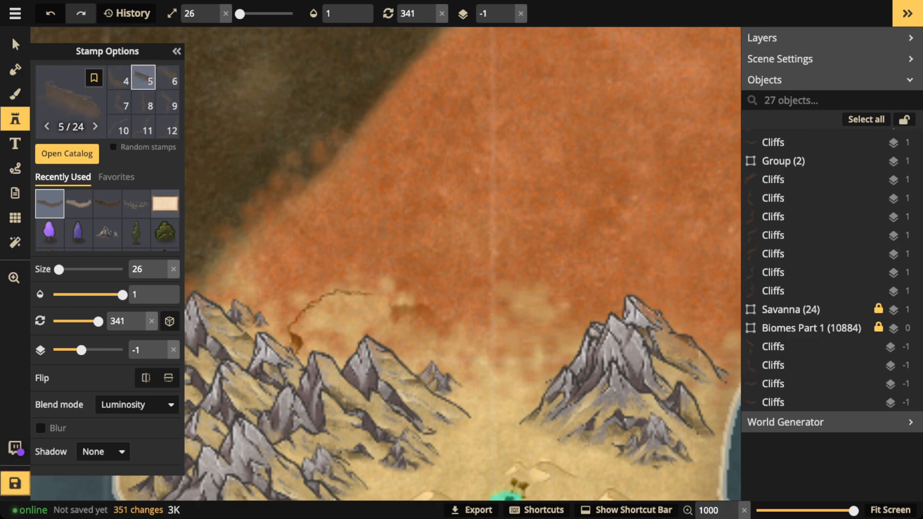
{"action": "key", "text": "Left"}
{"action": "key", "text": "Left"}
{"action": "key", "text": "Left"}
{"action": "key", "text": "Left"}
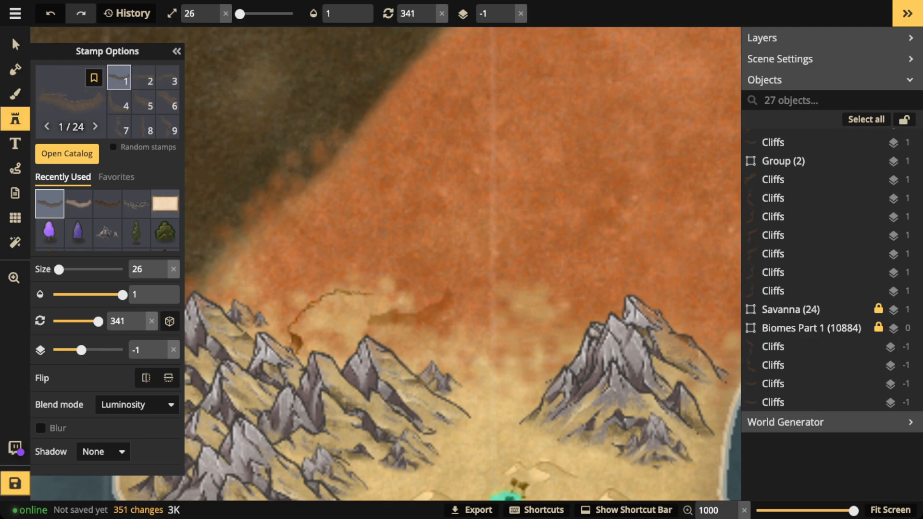
{"action": "key", "text": "Left"}
{"action": "key", "text": "Left"}
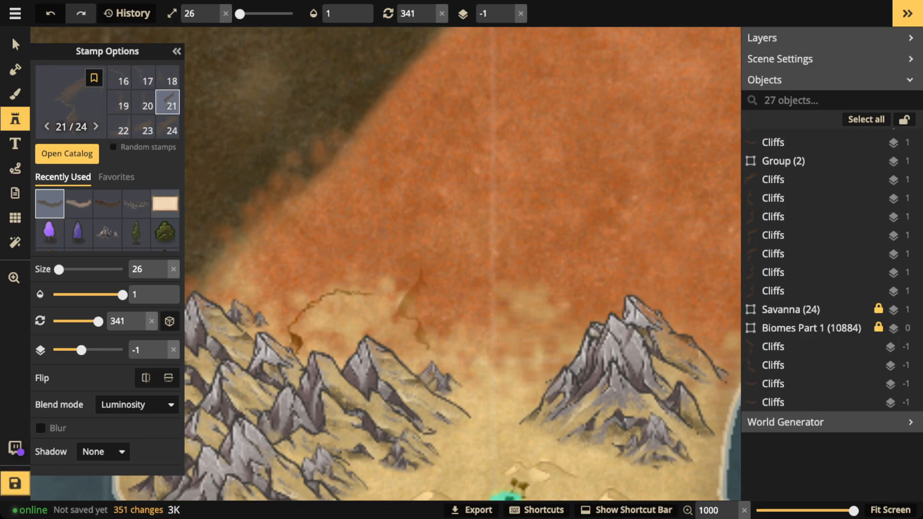
{"action": "key", "text": "Right"}
{"action": "scroll", "coordinate": [337, 317], "scroll_direction": "up", "scroll_amount": 1}
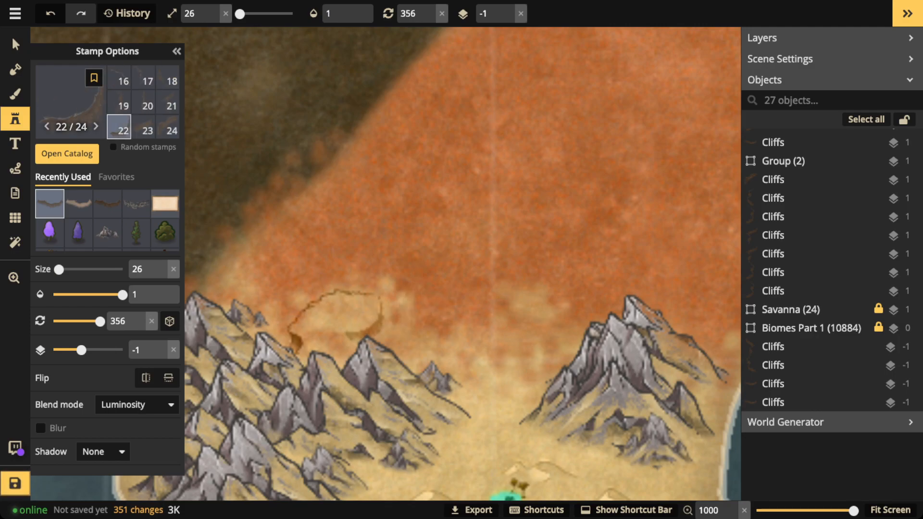
{"action": "scroll", "coordinate": [337, 318], "scroll_direction": "up", "scroll_amount": 1}
{"action": "key", "text": "Right"}
{"action": "key", "text": "Right"}
{"action": "key", "text": "Right"}
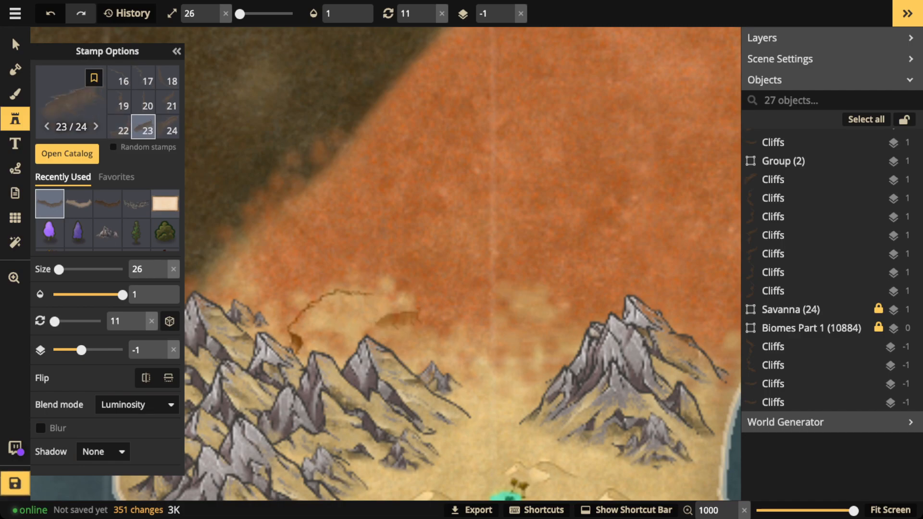
{"action": "key", "text": "Right"}
{"action": "key", "text": "Right"}
{"action": "key", "text": "Right"}
{"action": "key", "text": "Right"}
{"action": "key", "text": "Right"}
{"action": "key", "text": "Right"}
{"action": "key", "text": "Right"}
{"action": "key", "text": "Right"}
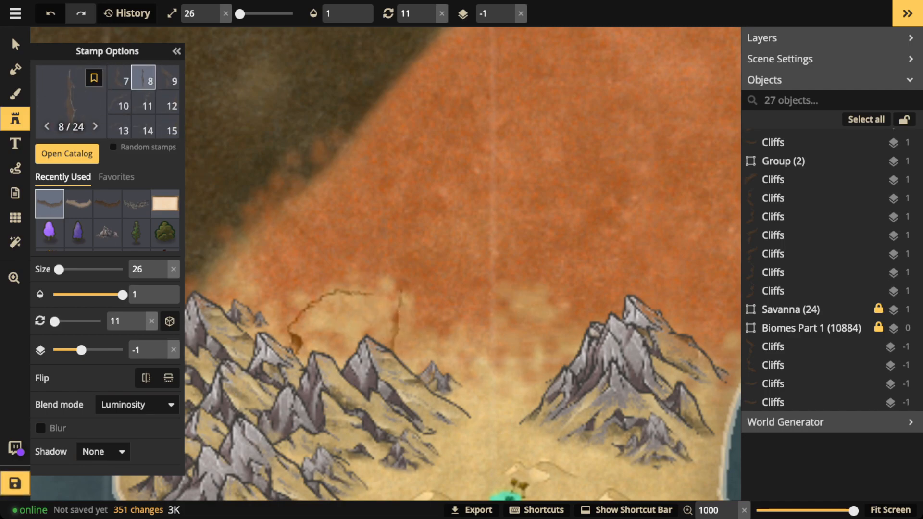
{"action": "key", "text": "Left"}
{"action": "key", "text": "Left"}
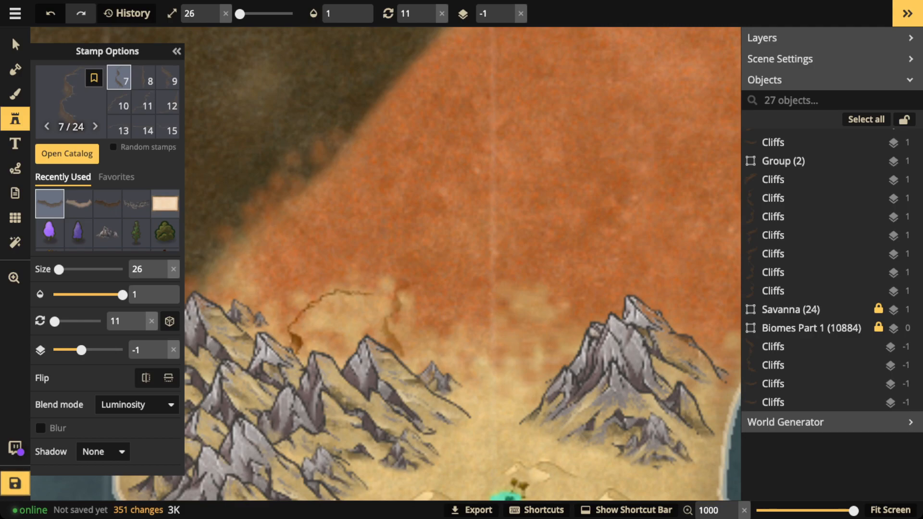
{"action": "key", "text": "Right"}
{"action": "key", "text": "Right"}
{"action": "key", "text": "Right"}
{"action": "key", "text": "Right"}
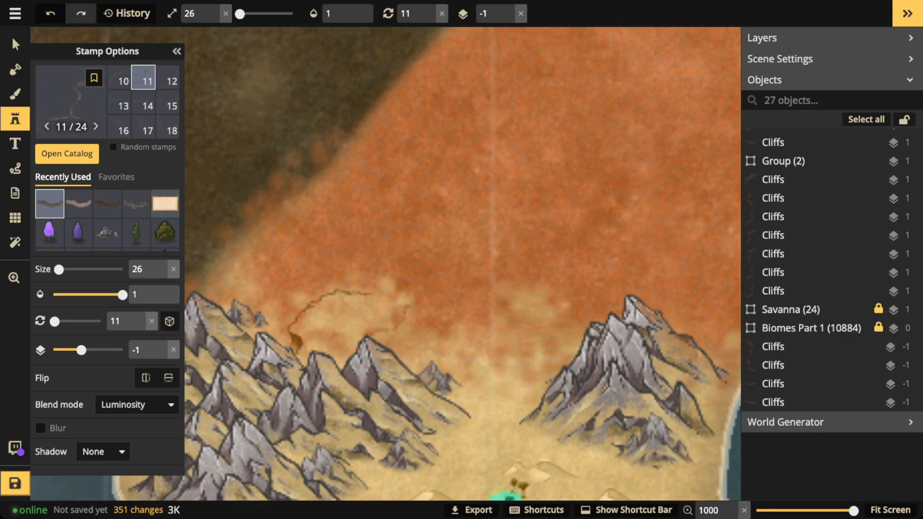
{"action": "scroll", "coordinate": [339, 315], "scroll_direction": "up", "scroll_amount": 12}
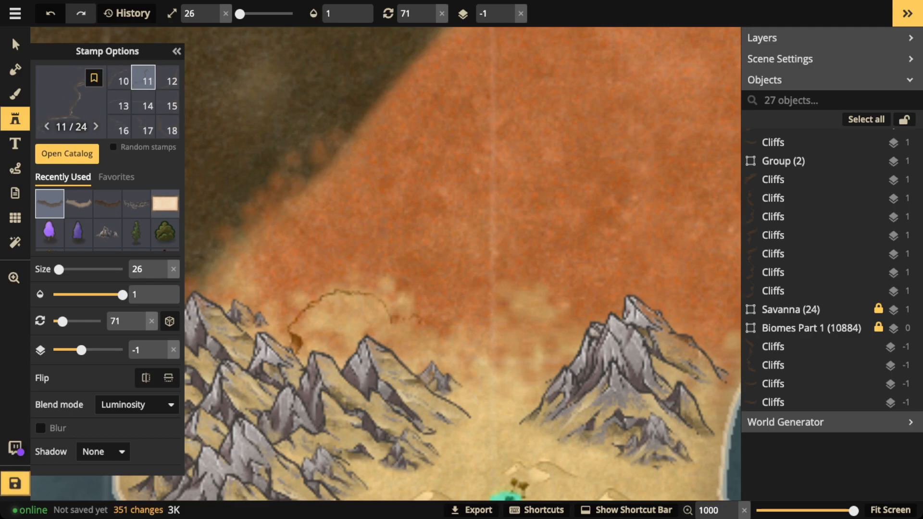
{"action": "left_click", "coordinate": [401, 316]}
{"action": "key", "text": "Escape"}
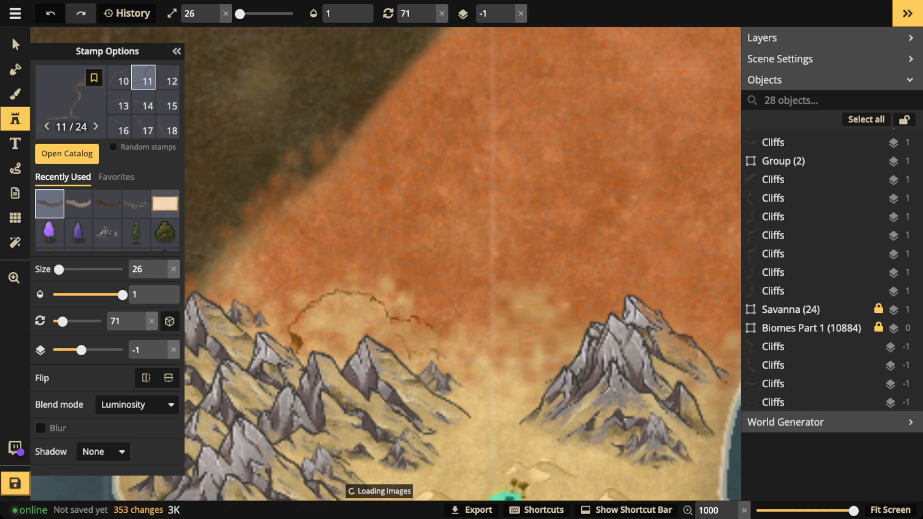
Place Cliffs variation 19 at size 26, rotated to 11 degrees, closing the cliff line's eastern end against the small peak.
{"action": "key", "text": "Right"}
{"action": "key", "text": "Right"}
{"action": "key", "text": "Right"}
{"action": "key", "text": "Right"}
{"action": "key", "text": "Right"}
{"action": "key", "text": "Right"}
{"action": "key", "text": "Right"}
{"action": "key", "text": "Right"}
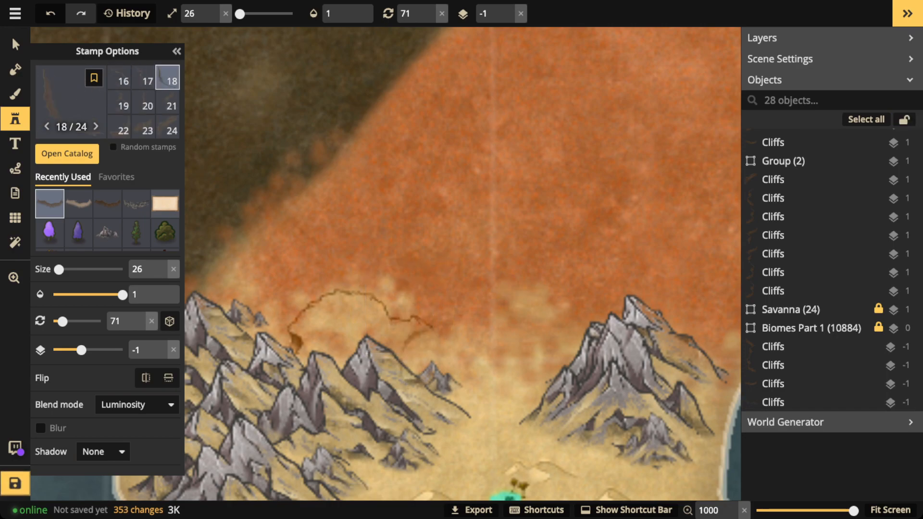
{"action": "scroll", "coordinate": [404, 355], "scroll_direction": "down", "scroll_amount": 6}
{"action": "scroll", "coordinate": [419, 366], "scroll_direction": "down", "scroll_amount": 6}
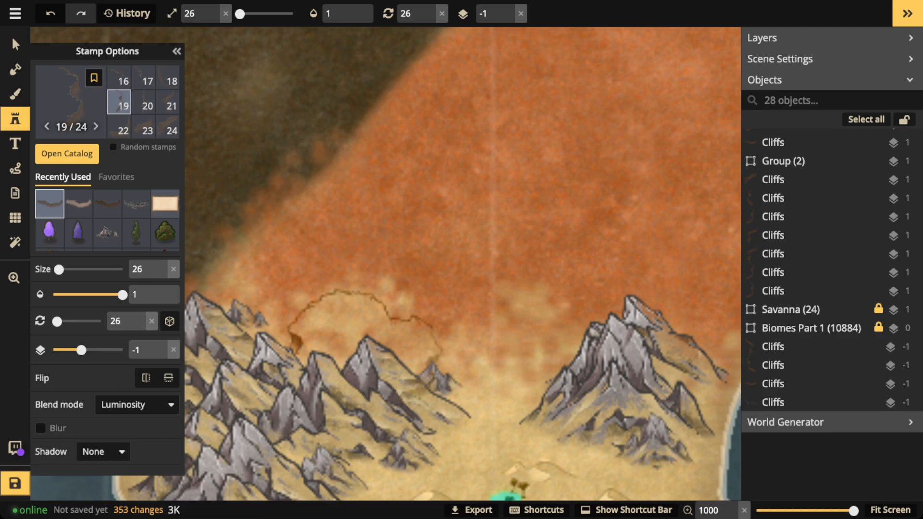
{"action": "left_click", "coordinate": [429, 366]}
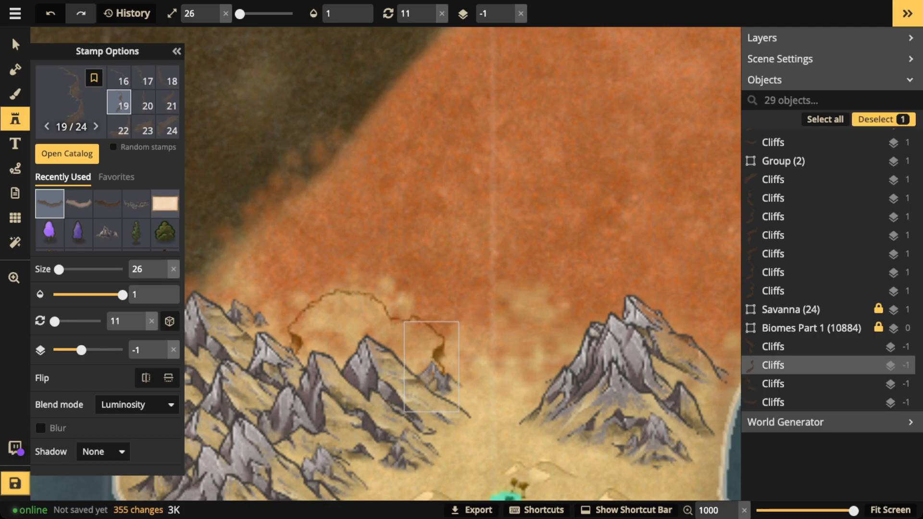
{"action": "key", "text": "Escape"}
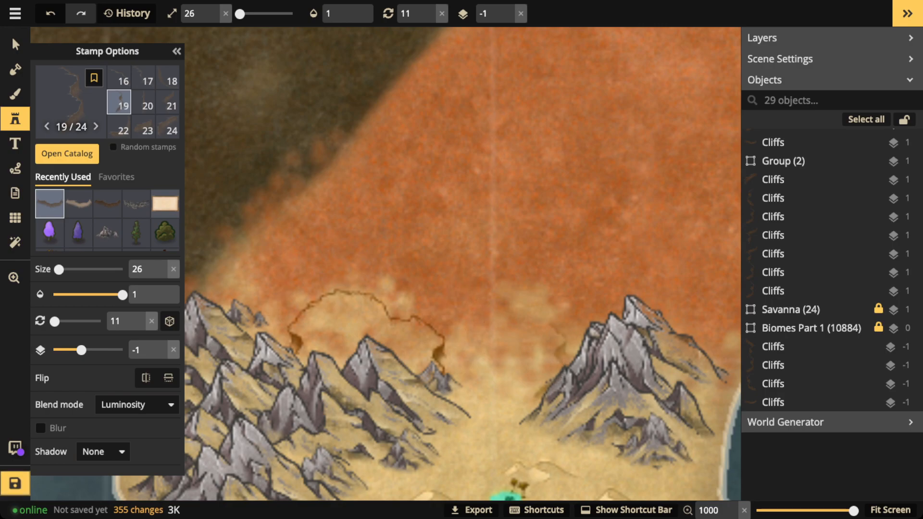
Place Cliffs variation 7 at size 26, rotated to 341 degrees, against the western slope of the eastern mountain.
{"action": "key", "text": "bracketright"}
{"action": "key", "text": "bracketright"}
{"action": "key", "text": "bracketright"}
{"action": "key", "text": "bracketright"}
{"action": "key", "text": "bracketright"}
{"action": "key", "text": "bracketright"}
{"action": "key", "text": "bracketright"}
{"action": "key", "text": "bracketright"}
{"action": "key", "text": "bracketright"}
{"action": "key", "text": "bracketright"}
{"action": "key", "text": "bracketright"}
{"action": "key", "text": "bracketright"}
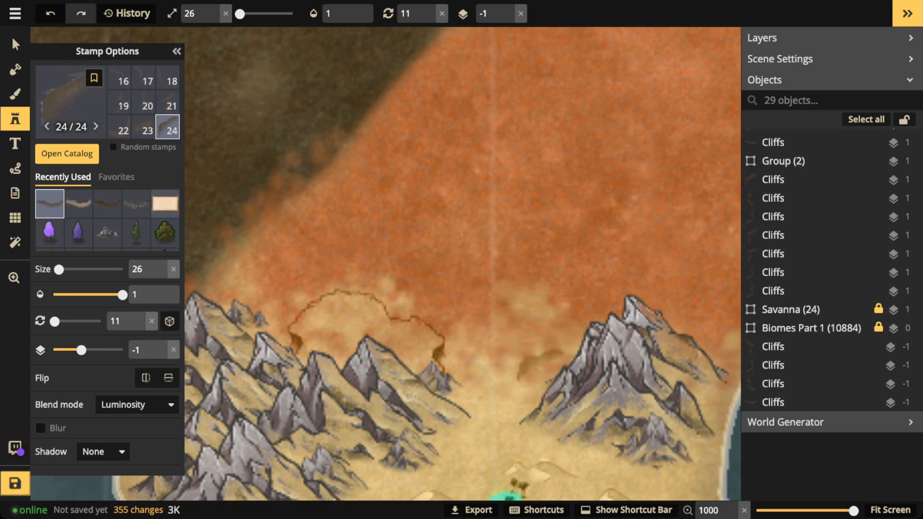
{"action": "key", "text": "bracketright"}
{"action": "key", "text": "bracketleft"}
{"action": "key", "text": "q"}
{"action": "key", "text": "q"}
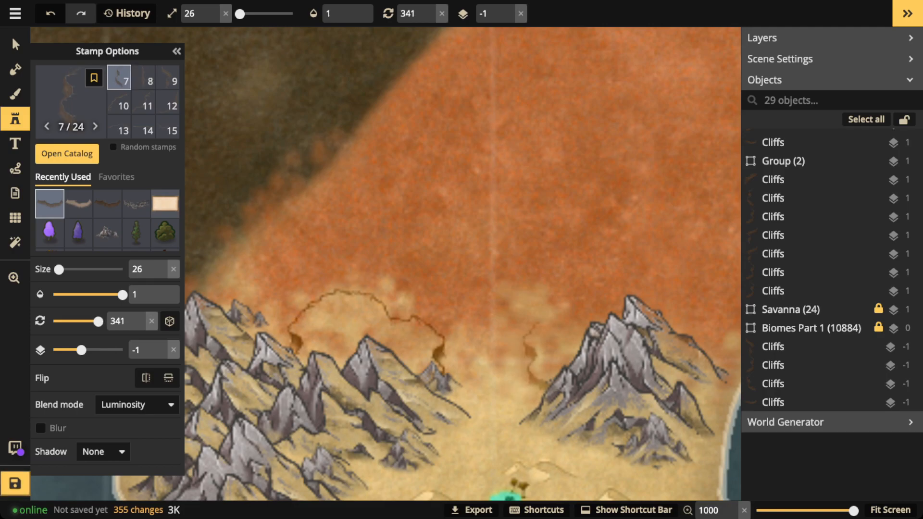
{"action": "left_click", "coordinate": [537, 379]}
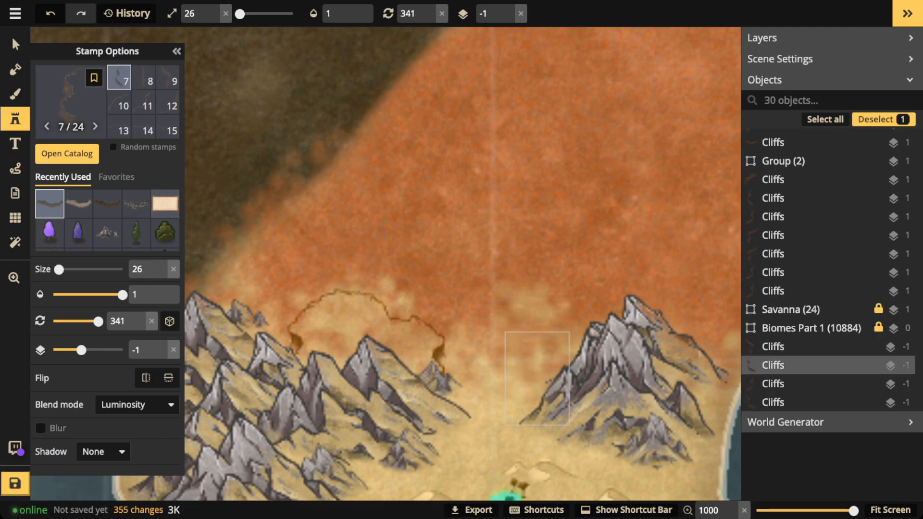
Sketch a temporary path through the gap between the two mountain clusters, and delete it.
{"action": "key", "text": "Escape"}
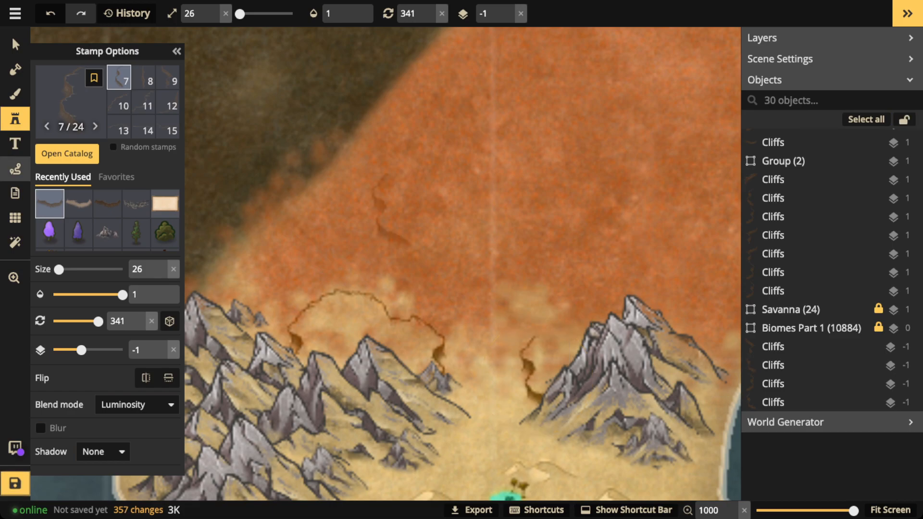
{"action": "key", "text": "p"}
{"action": "mouse_move", "coordinate": [501, 411]}
{"action": "left_mouse_down"}
{"action": "mouse_move", "coordinate": [473, 372]}
{"action": "mouse_move", "coordinate": [507, 286]}
{"action": "mouse_move", "coordinate": [548, 246]}
{"action": "left_mouse_up"}
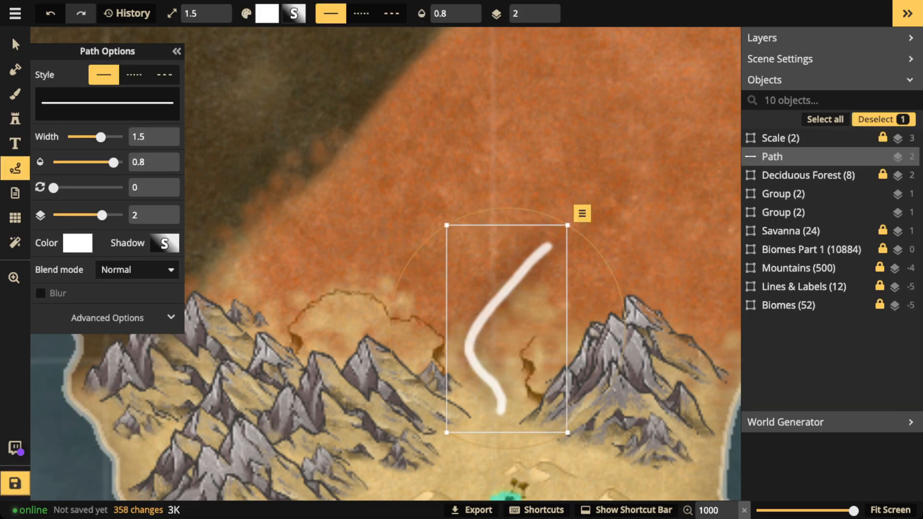
{"action": "key", "text": "Delete"}
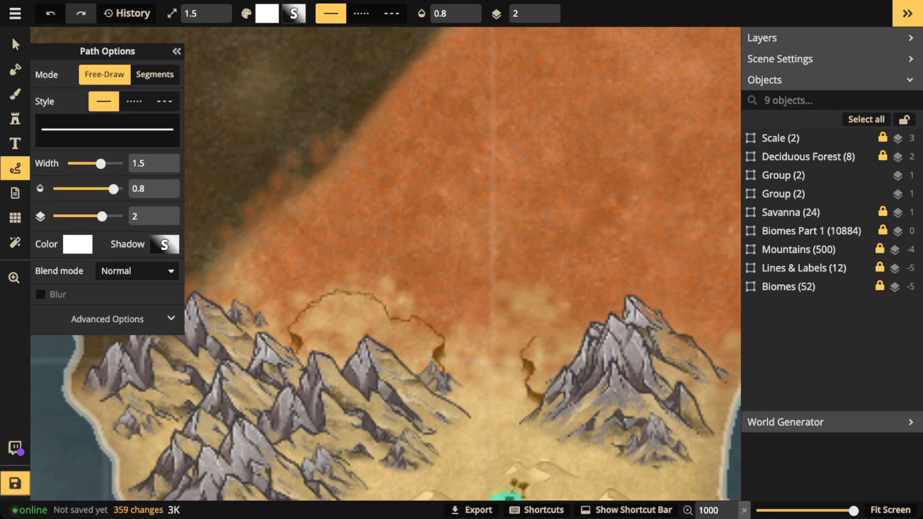
Copy the small oval cliff group near the eastern bay and paste it in the gap between the two western mountain clusters.
{"action": "key", "text": "Right"}
{"action": "key", "text": "Right"}
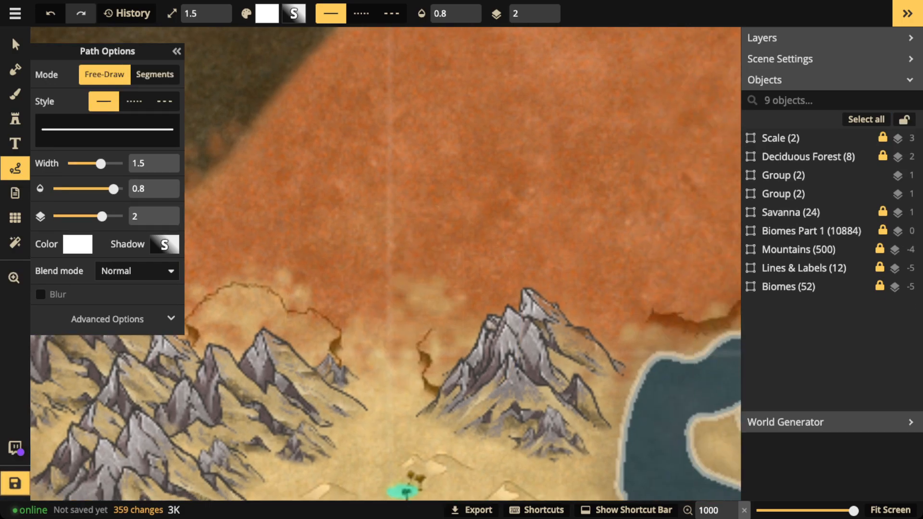
{"action": "left_click", "coordinate": [15, 45]}
{"action": "scroll", "coordinate": [361, 266], "scroll_direction": "down", "scroll_amount": 3}
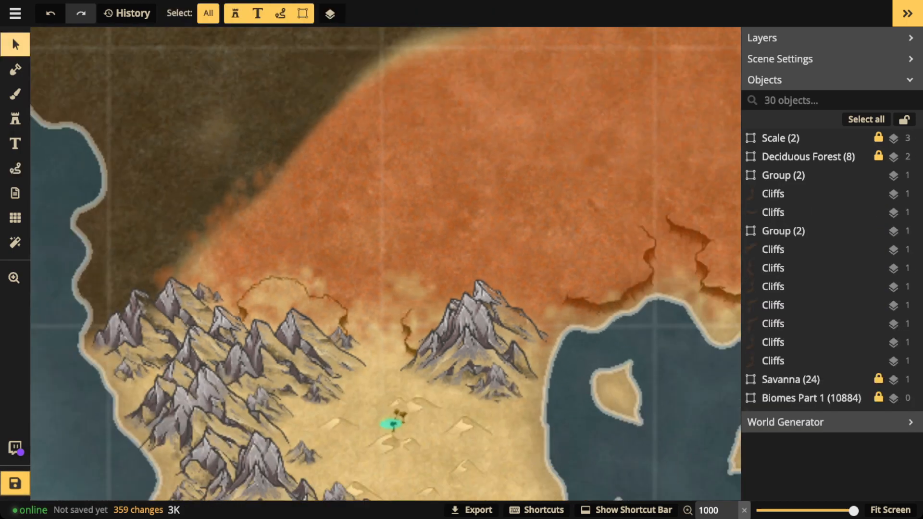
{"action": "left_click_drag", "start_coordinate": [360, 266], "coordinate": [337, 233]}
{"action": "left_click_drag", "start_coordinate": [572, 269], "coordinate": [394, 273]}
{"action": "key", "text": "Right"}
{"action": "key", "text": "Right"}
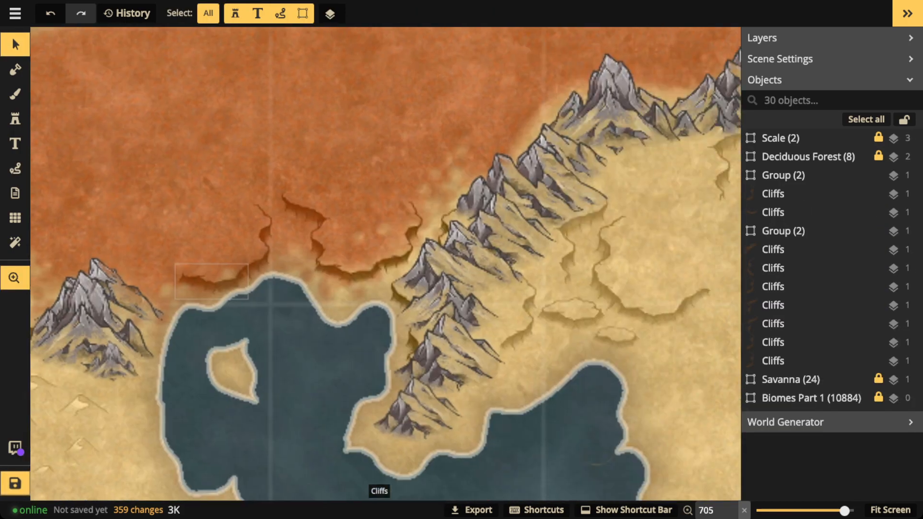
{"action": "left_click", "coordinate": [615, 338]}
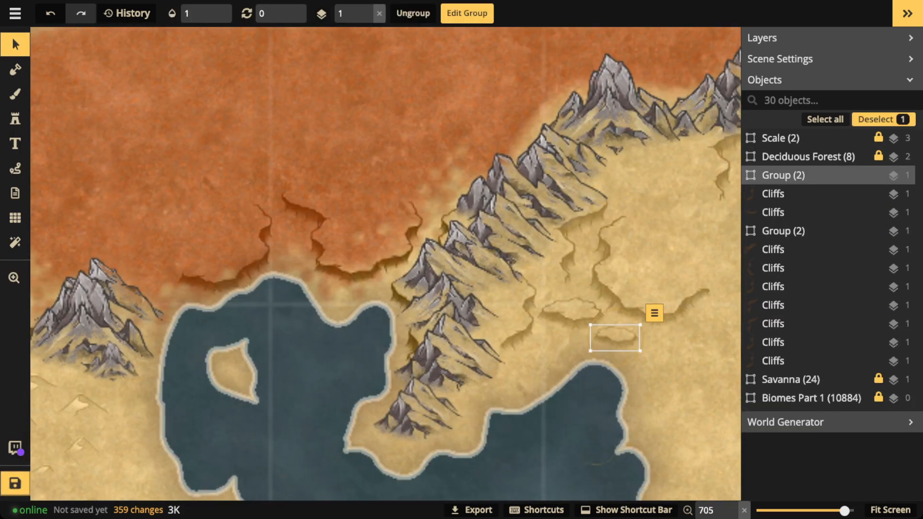
{"action": "key", "text": "Left"}
{"action": "key", "text": "Left"}
{"action": "key", "text": "Left"}
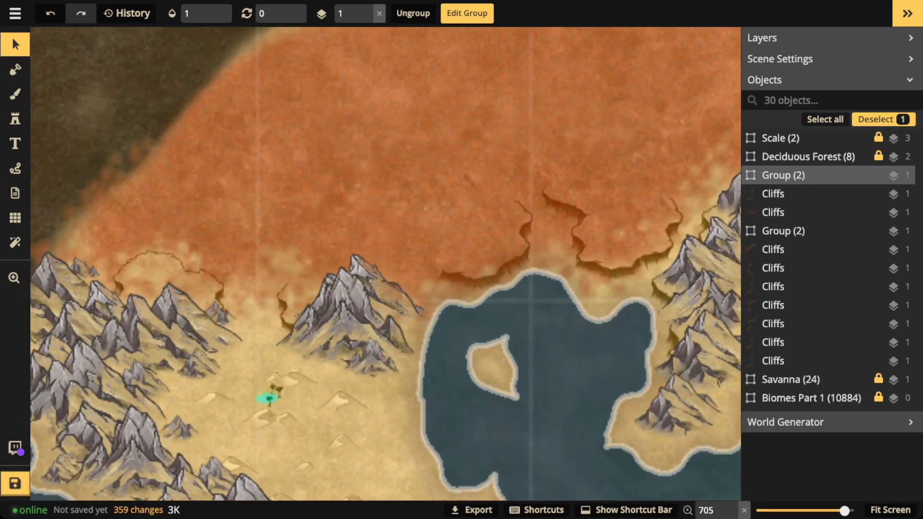
{"action": "key", "text": "ctrl+v"}
{"action": "scroll", "coordinate": [252, 327], "scroll_direction": "up", "scroll_amount": 3}
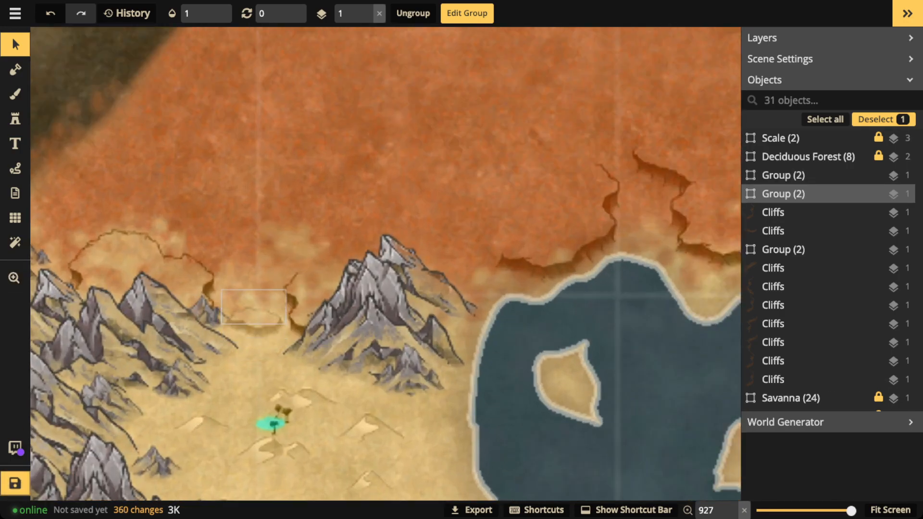
Position the pasted oval cliff group at the southern mouth of the gap, just north of the oasis.
{"action": "left_click_drag", "start_coordinate": [252, 303], "coordinate": [279, 346]}
{"action": "scroll", "coordinate": [293, 350], "scroll_direction": "up", "scroll_amount": 1}
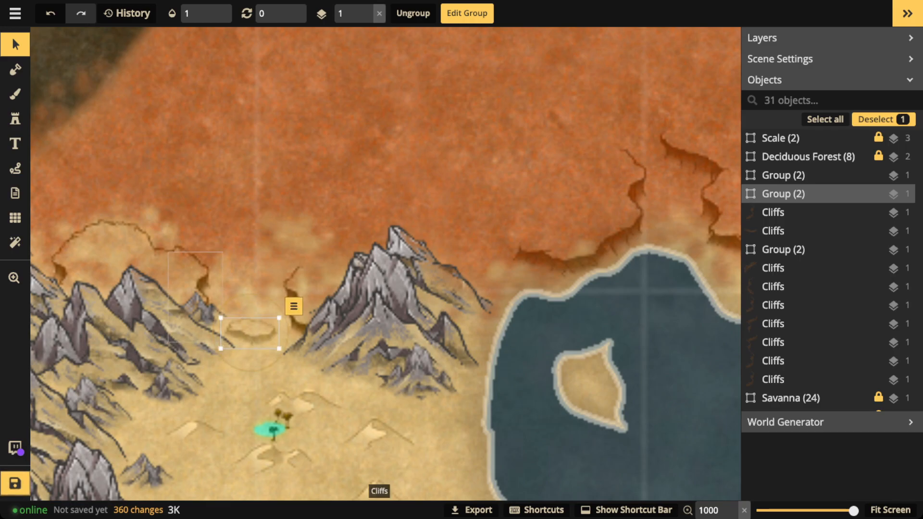
{"action": "key", "text": "Escape"}
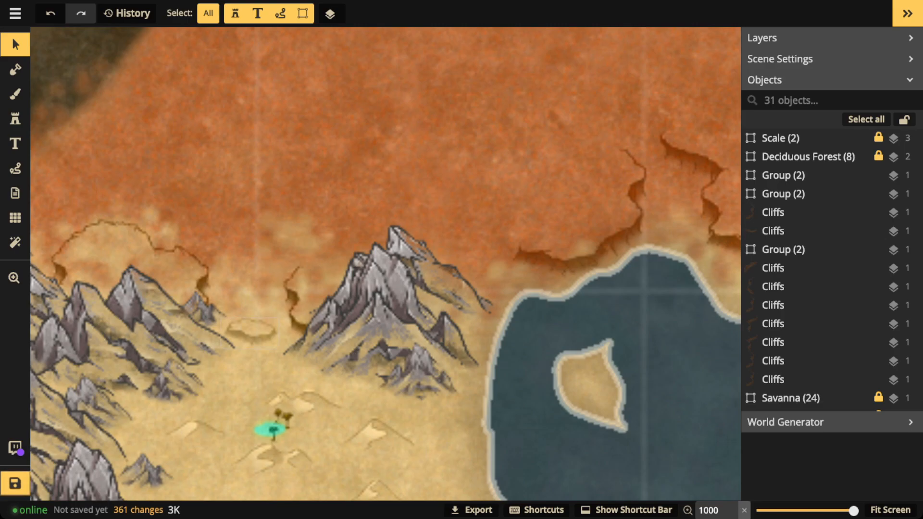
{"action": "left_click", "coordinate": [783, 194]}
{"action": "left_click_drag", "start_coordinate": [256, 333], "coordinate": [260, 335]}
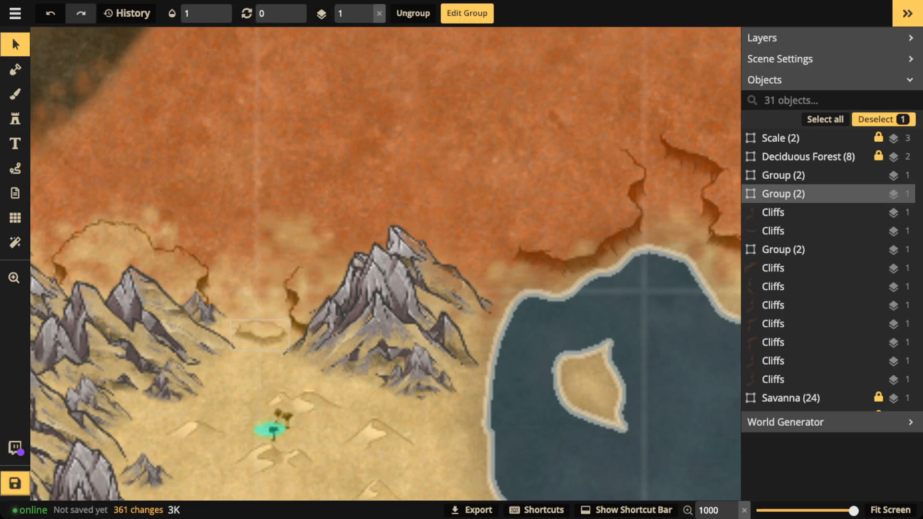
{"action": "double_click", "coordinate": [259, 335]}
{"action": "key", "text": "Escape"}
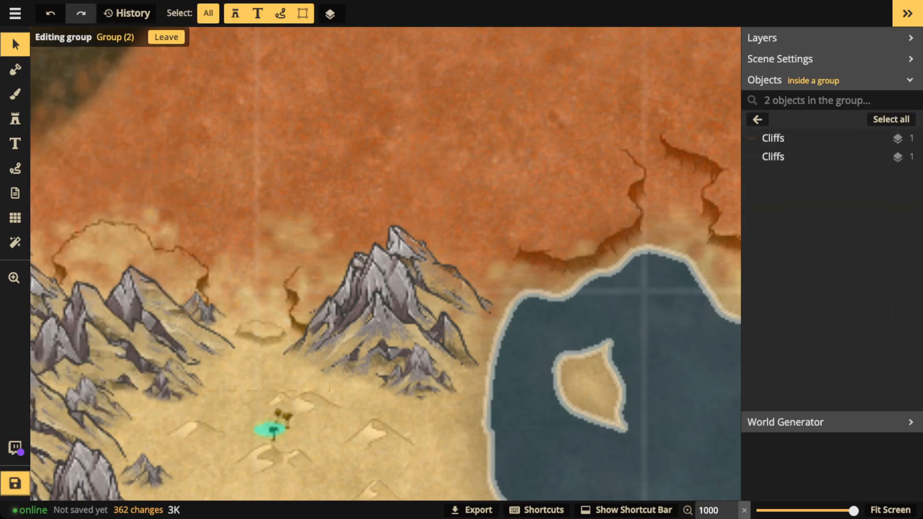
{"action": "key", "text": "Escape"}
Sketch a temporary path running through the gap and circling the oval cliffs and the oasis, and delete it.
{"action": "scroll", "coordinate": [294, 350], "scroll_direction": "down", "scroll_amount": 1}
{"action": "left_click_drag", "start_coordinate": [294, 350], "coordinate": [311, 259]}
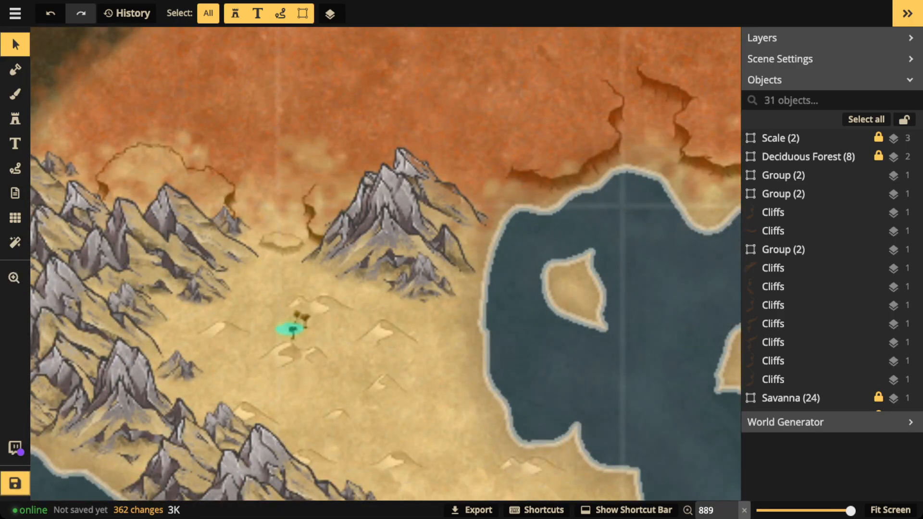
{"action": "left_click", "coordinate": [15, 168]}
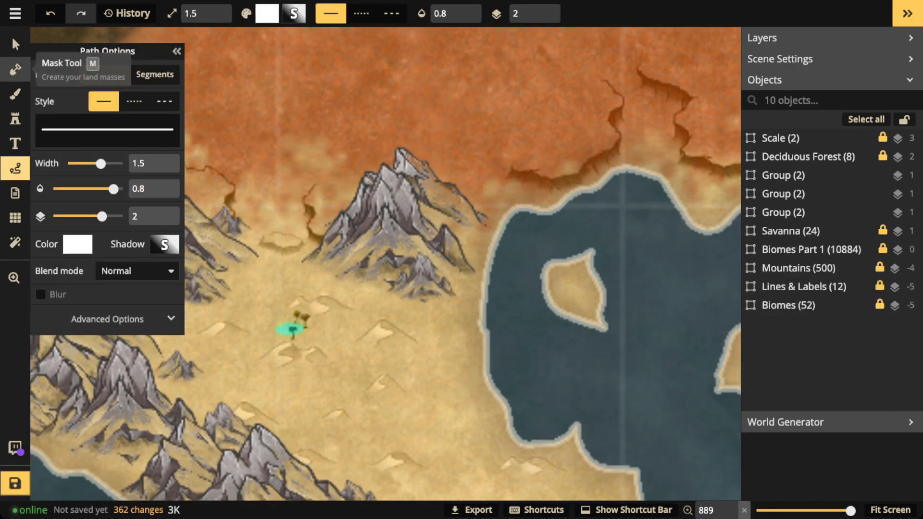
{"action": "mouse_move", "coordinate": [304, 123]}
{"action": "left_mouse_down"}
{"action": "mouse_move", "coordinate": [268, 154]}
{"action": "mouse_move", "coordinate": [260, 186]}
{"action": "mouse_move", "coordinate": [281, 227]}
{"action": "mouse_move", "coordinate": [258, 232]}
{"action": "mouse_move", "coordinate": [272, 260]}
{"action": "mouse_move", "coordinate": [287, 224]}
{"action": "left_mouse_up"}
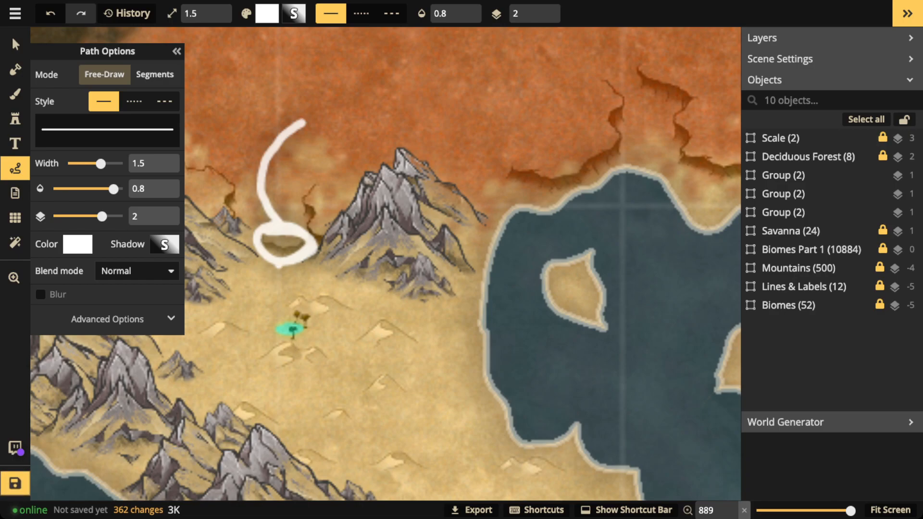
{"action": "mouse_move", "coordinate": [278, 264]}
{"action": "left_mouse_down"}
{"action": "mouse_move", "coordinate": [258, 298]}
{"action": "mouse_move", "coordinate": [259, 326]}
{"action": "mouse_move", "coordinate": [287, 356]}
{"action": "mouse_move", "coordinate": [320, 345]}
{"action": "mouse_move", "coordinate": [303, 304]}
{"action": "mouse_move", "coordinate": [268, 326]}
{"action": "left_mouse_up"}
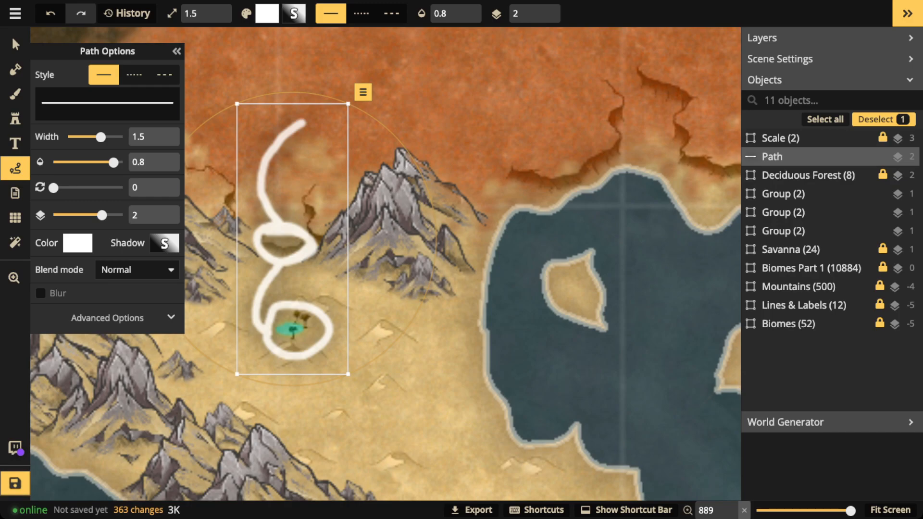
{"action": "key", "text": "Delete"}
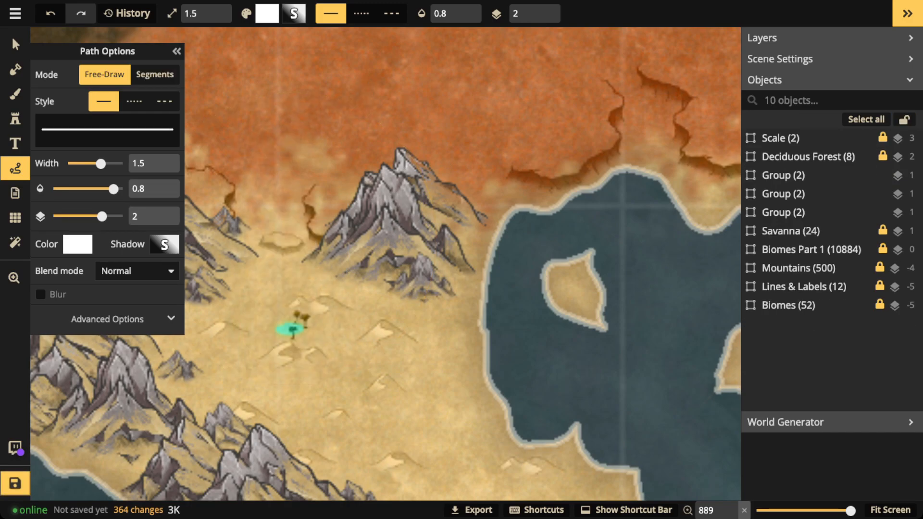
Duplicate the arched cliff stamp beside the western mountains, place the copy behind the lone mountain's western slope, and rotate it to 32.
{"action": "left_click", "coordinate": [14, 45]}
{"action": "scroll", "coordinate": [288, 202], "scroll_direction": "down", "scroll_amount": 1}
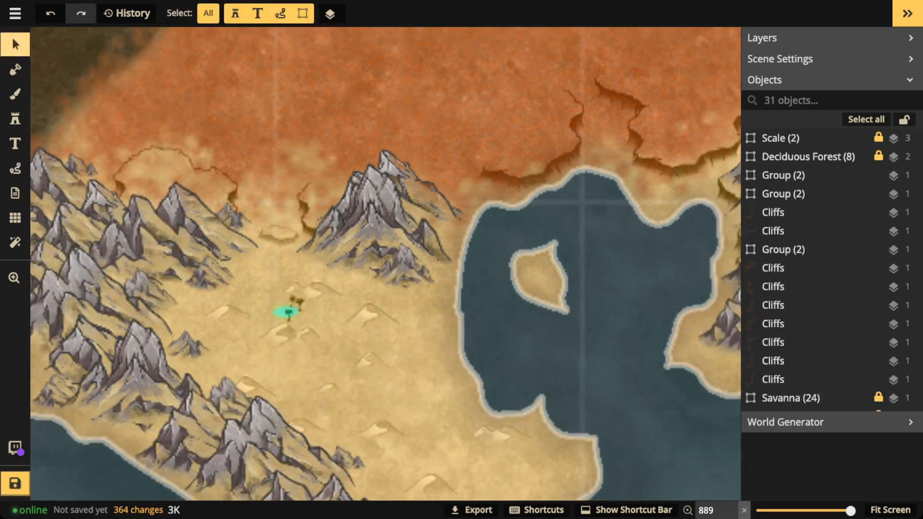
{"action": "scroll", "coordinate": [288, 202], "scroll_direction": "up", "scroll_amount": 2}
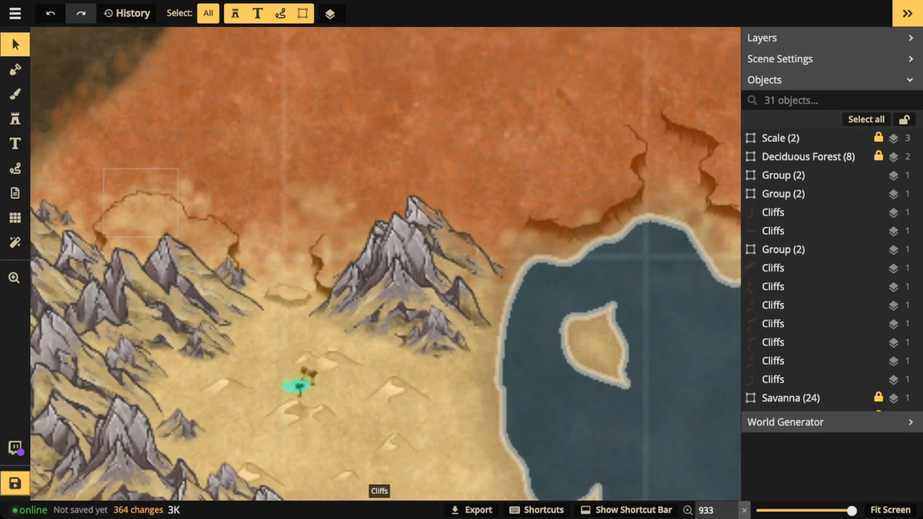
{"action": "left_click", "coordinate": [141, 202]}
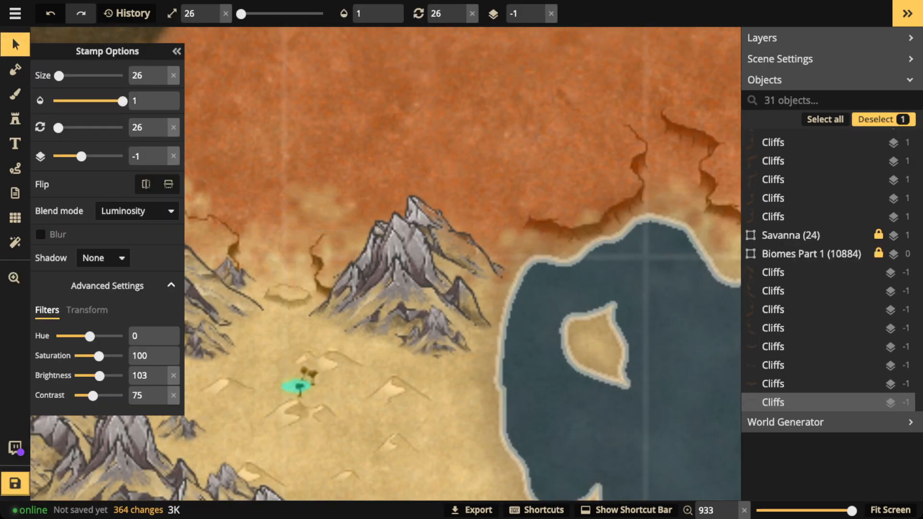
{"action": "key", "text": "ctrl+v"}
{"action": "left_click_drag", "start_coordinate": [312, 208], "coordinate": [355, 228]}
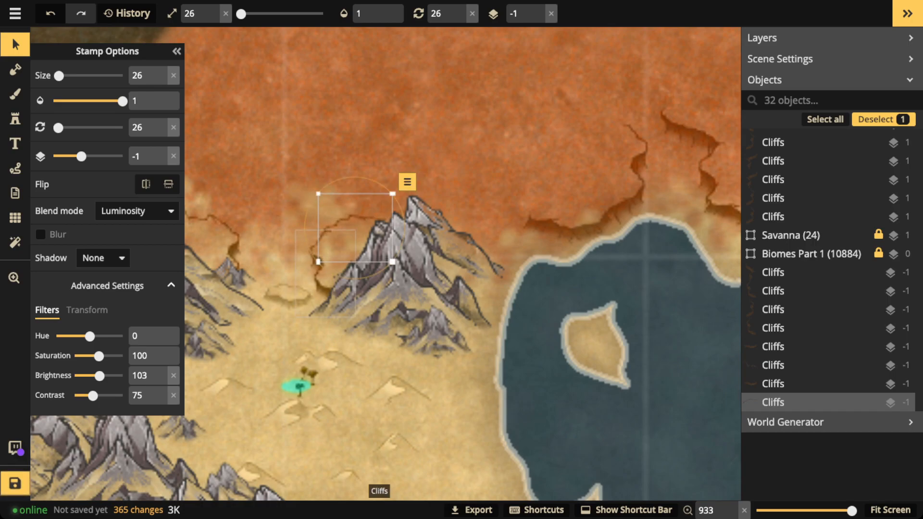
{"action": "left_click_drag", "start_coordinate": [332, 273], "coordinate": [327, 270]}
{"action": "left_click_drag", "start_coordinate": [356, 225], "coordinate": [358, 233]}
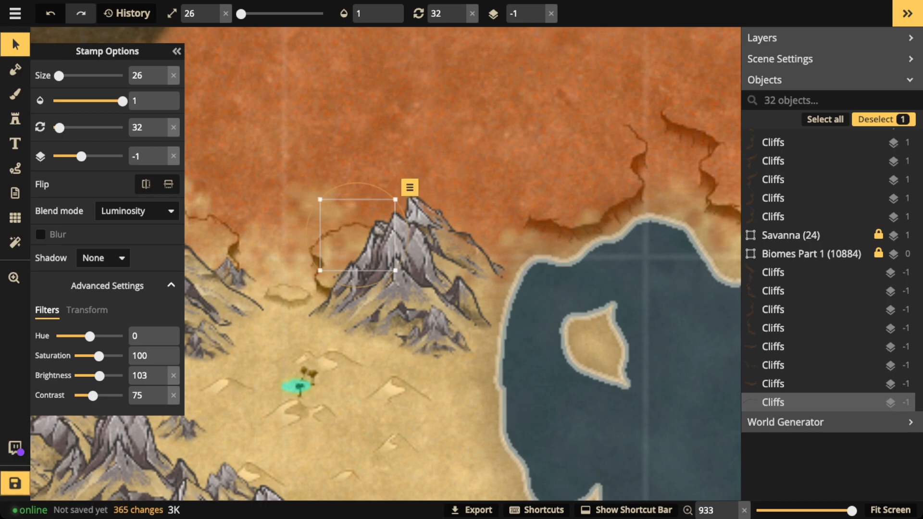
{"action": "key", "text": "Escape"}
Outline the forest belt and the savanna-desert border region with two temporary freehand paths, and delete both.
{"action": "scroll", "coordinate": [107, 240], "scroll_direction": "down", "scroll_amount": 8}
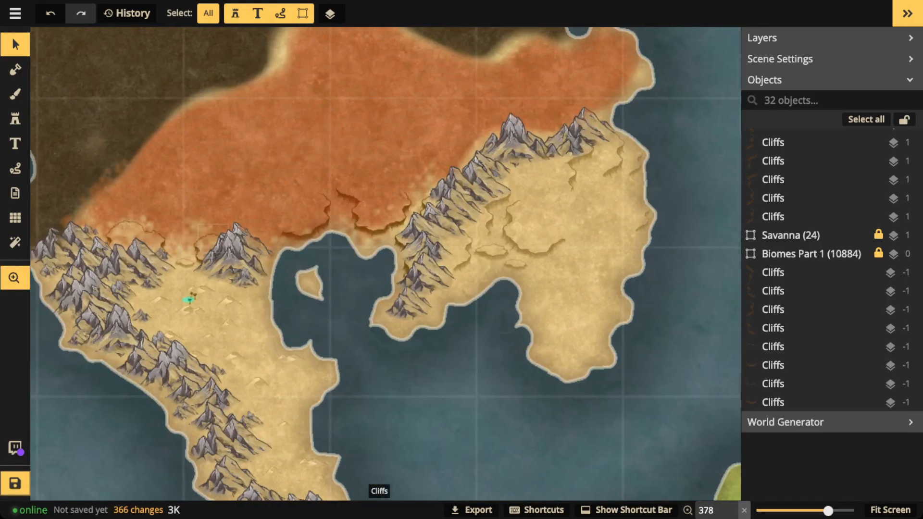
{"action": "scroll", "coordinate": [403, 249], "scroll_direction": "down", "scroll_amount": 3}
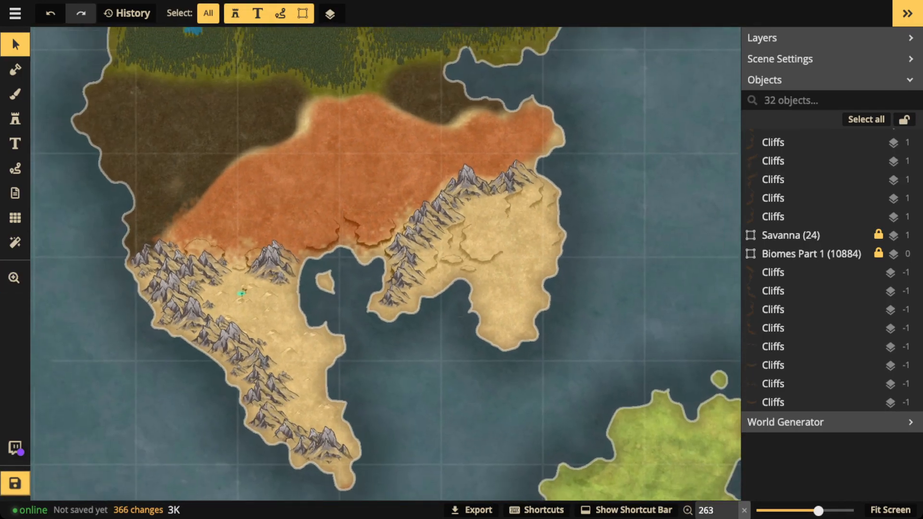
{"action": "scroll", "coordinate": [403, 249], "scroll_direction": "down", "scroll_amount": 2}
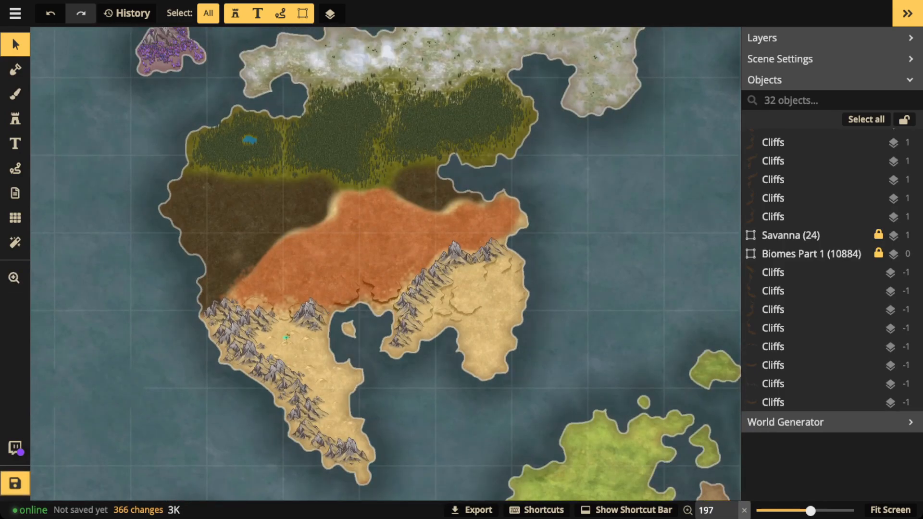
{"action": "key", "text": "p"}
{"action": "mouse_move", "coordinate": [316, 105]}
{"action": "left_mouse_down"}
{"action": "mouse_move", "coordinate": [254, 123]}
{"action": "mouse_move", "coordinate": [208, 154]}
{"action": "mouse_move", "coordinate": [411, 188]}
{"action": "mouse_move", "coordinate": [532, 97]}
{"action": "mouse_move", "coordinate": [284, 103]}
{"action": "left_mouse_up"}
{"action": "mouse_move", "coordinate": [403, 258]}
{"action": "left_mouse_down"}
{"action": "mouse_move", "coordinate": [249, 269]}
{"action": "mouse_move", "coordinate": [225, 283]}
{"action": "mouse_move", "coordinate": [258, 334]}
{"action": "mouse_move", "coordinate": [351, 350]}
{"action": "mouse_move", "coordinate": [531, 283]}
{"action": "mouse_move", "coordinate": [518, 229]}
{"action": "mouse_move", "coordinate": [382, 258]}
{"action": "left_mouse_up"}
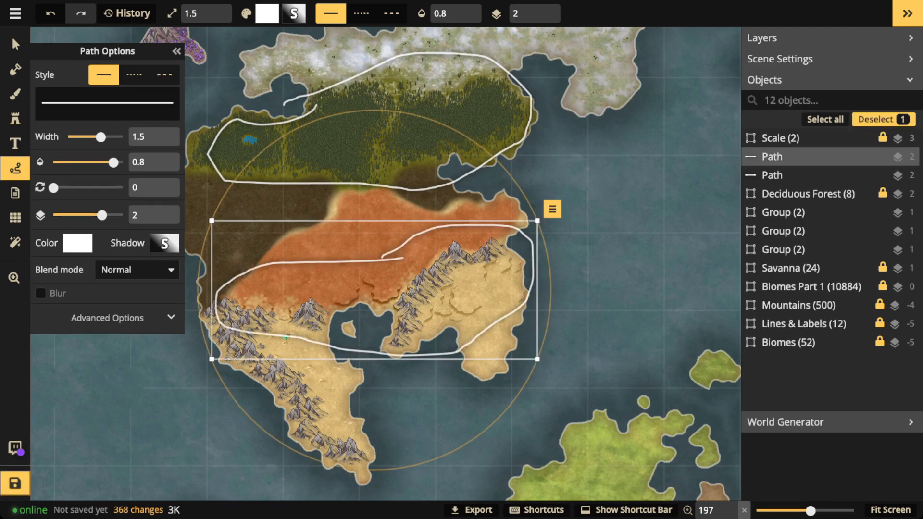
{"action": "key", "text": "Delete"}
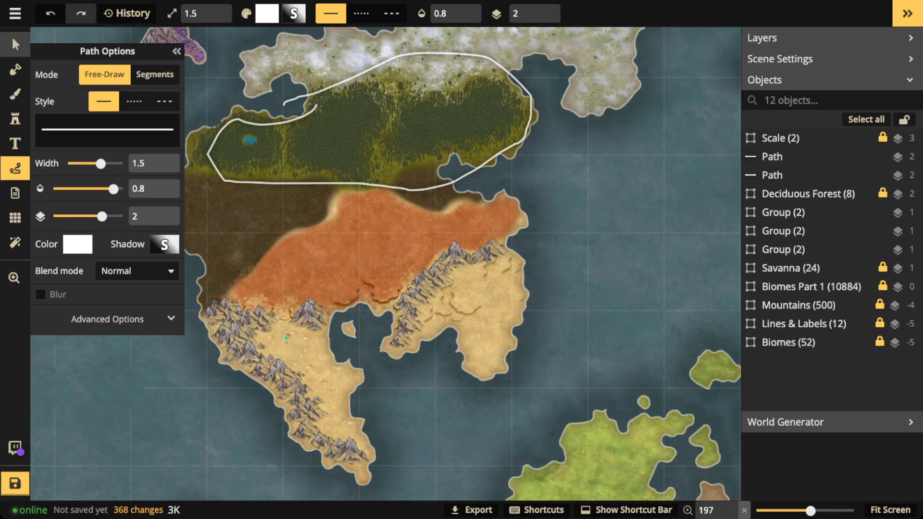
{"action": "left_click", "coordinate": [772, 156]}
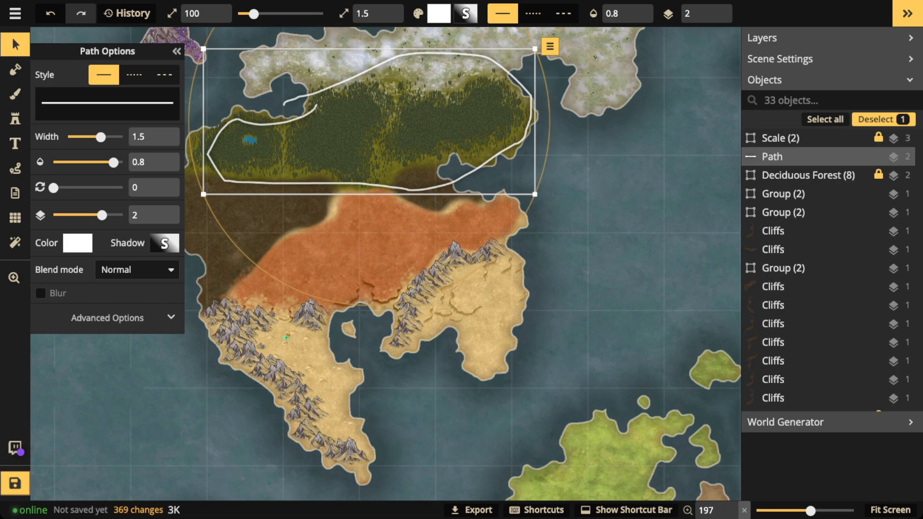
{"action": "key", "text": "Delete"}
Copy the four arched cliff stamps beside the western mountains and paste them behind the gap between the eastern range's two northernmost peaks.
{"action": "scroll", "coordinate": [312, 299], "scroll_direction": "up", "scroll_amount": 5}
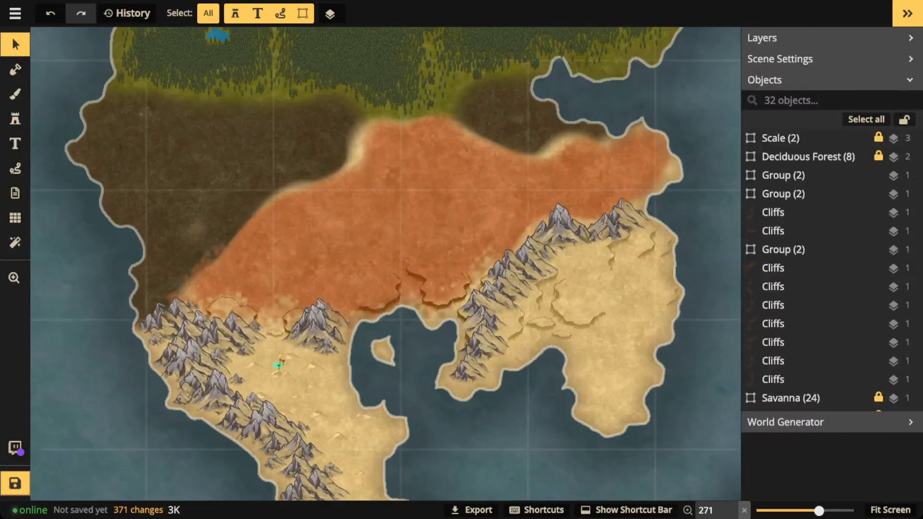
{"action": "scroll", "coordinate": [304, 387], "scroll_direction": "up", "scroll_amount": 3}
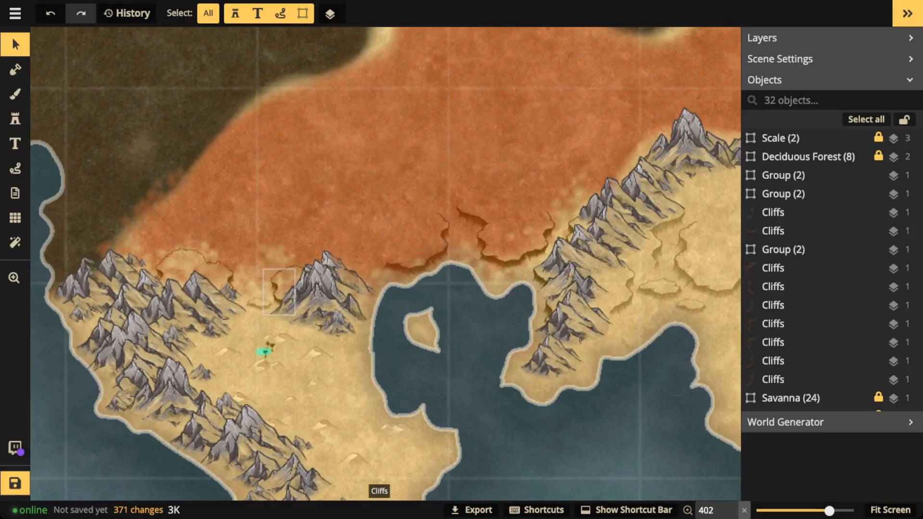
{"action": "left_click_drag", "start_coordinate": [509, 258], "coordinate": [317, 355]}
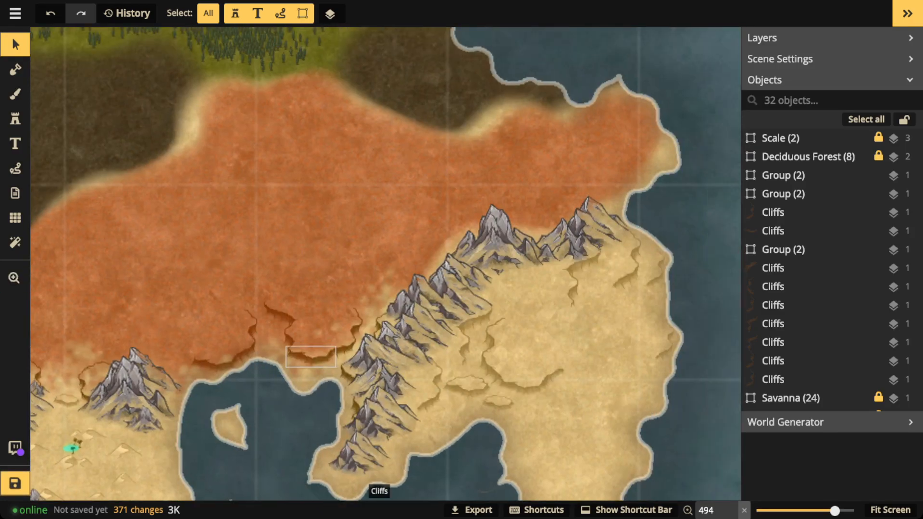
{"action": "left_click_drag", "start_coordinate": [207, 336], "coordinate": [361, 330]}
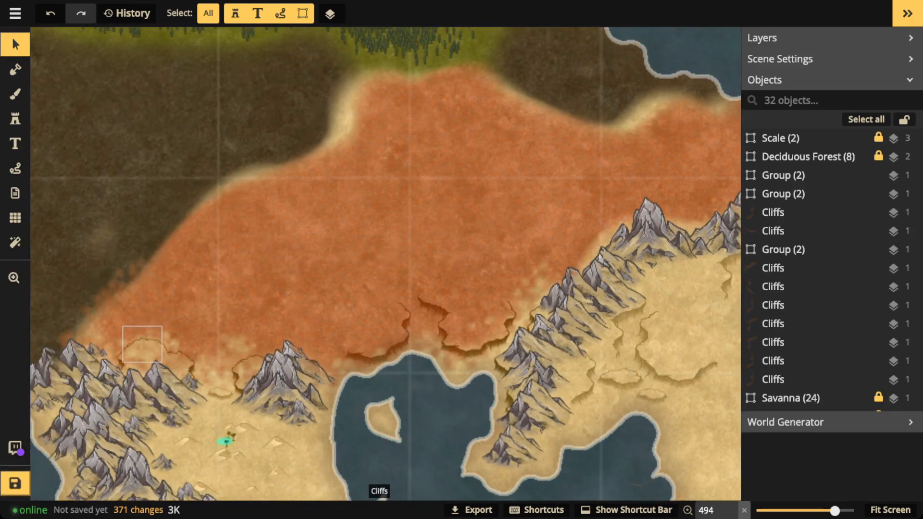
{"action": "left_click", "coordinate": [141, 345]}
{"action": "key", "text": "Escape"}
{"action": "left_click_drag", "start_coordinate": [135, 342], "coordinate": [245, 342]}
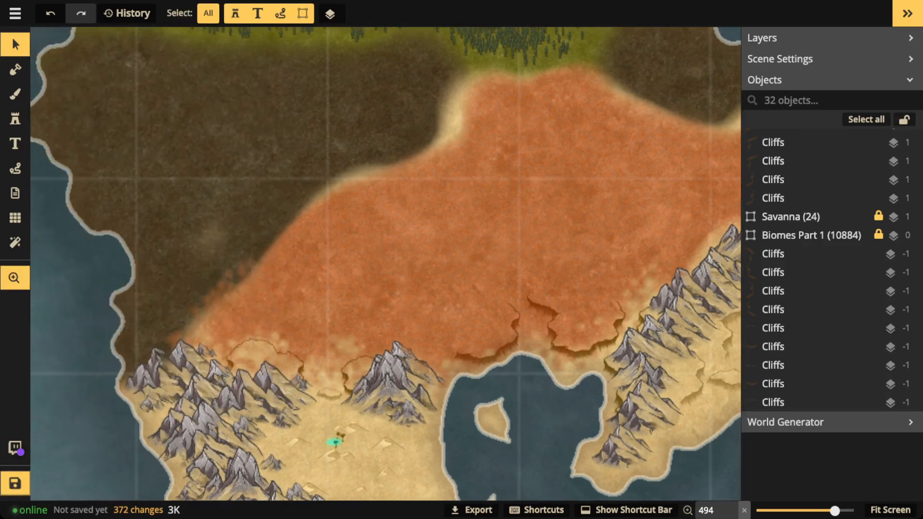
{"action": "left_click", "coordinate": [235, 369]}
{"action": "left_click", "coordinate": [259, 346], "text": "shift"}
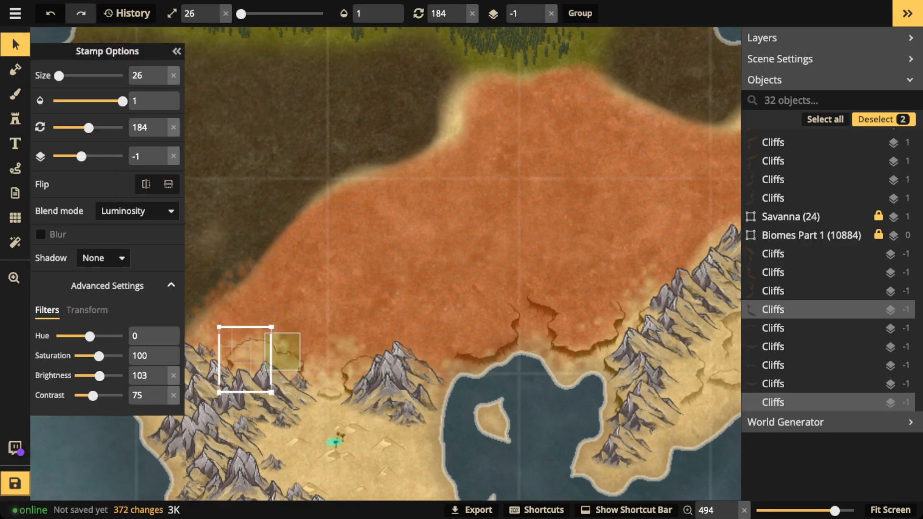
{"action": "left_click", "coordinate": [287, 360], "text": "shift"}
{"action": "left_click", "coordinate": [297, 380], "text": "shift"}
{"action": "left_click_drag", "start_coordinate": [711, 395], "coordinate": [268, 493]}
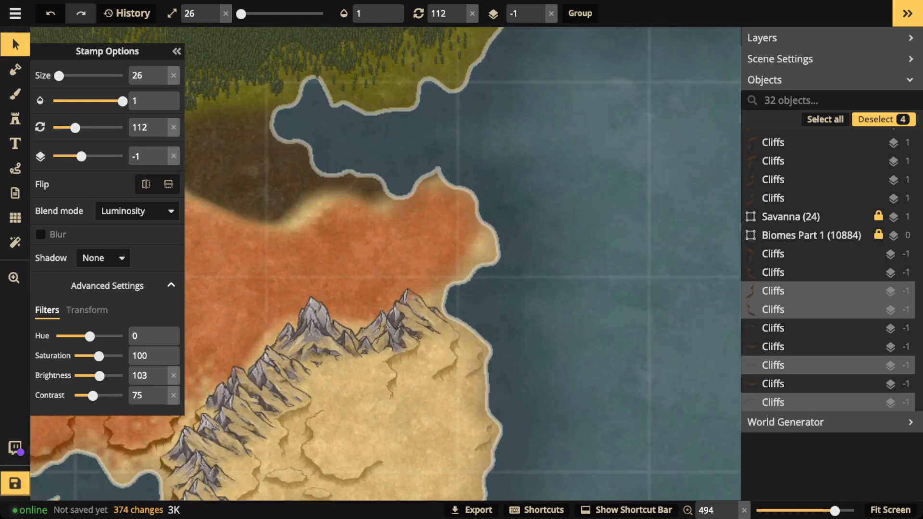
{"action": "key", "text": "ctrl+v"}
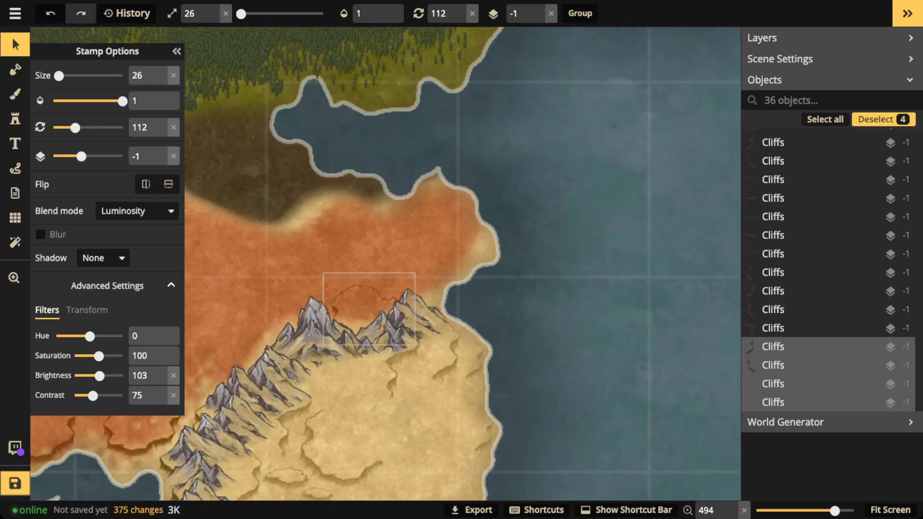
{"action": "scroll", "coordinate": [356, 308], "scroll_direction": "up", "scroll_amount": 5}
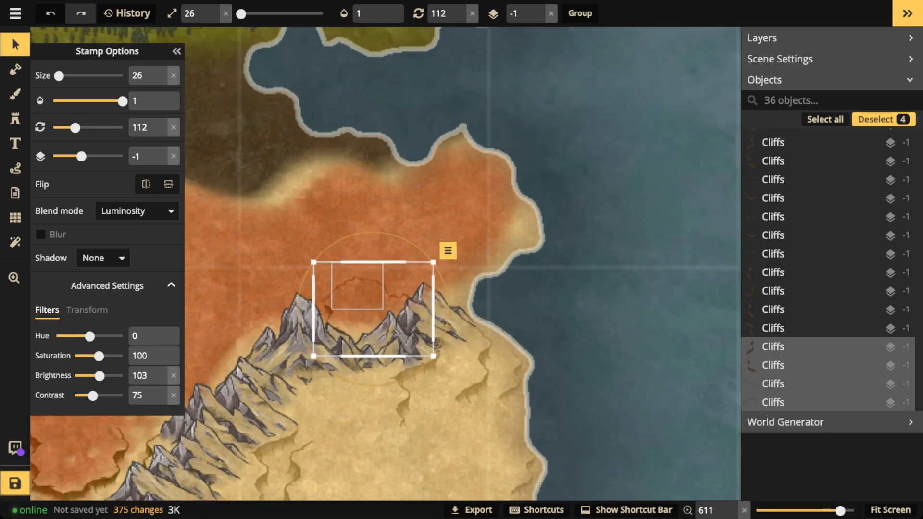
{"action": "key", "text": "Escape"}
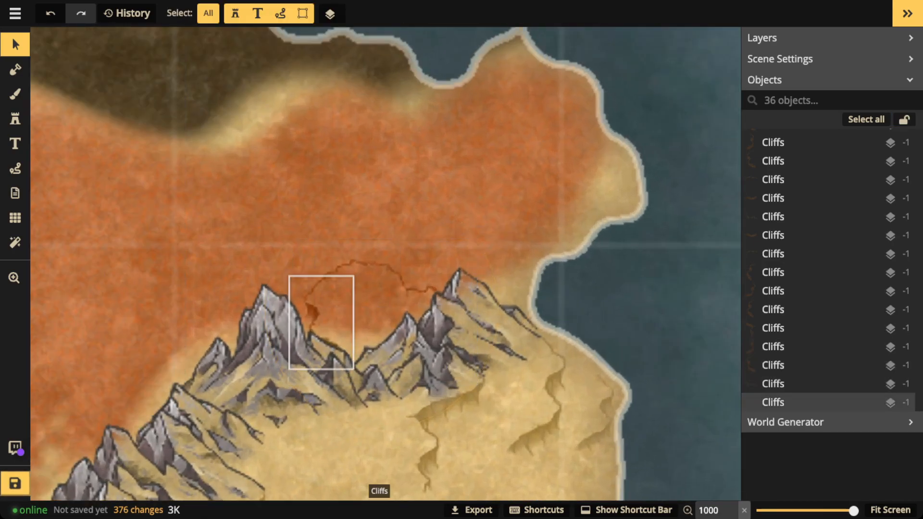
Place another cliff stamp, variant 7 at rotation 341, inside the pasted arch and set its size to 19.
{"action": "left_click", "coordinate": [315, 319]}
{"action": "left_click", "coordinate": [15, 119]}
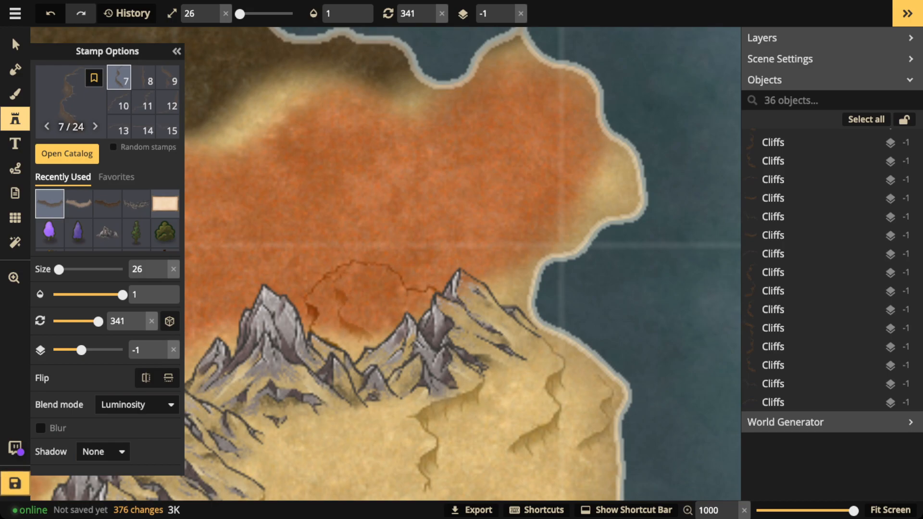
{"action": "scroll", "coordinate": [355, 318], "scroll_direction": "down", "scroll_amount": 2}
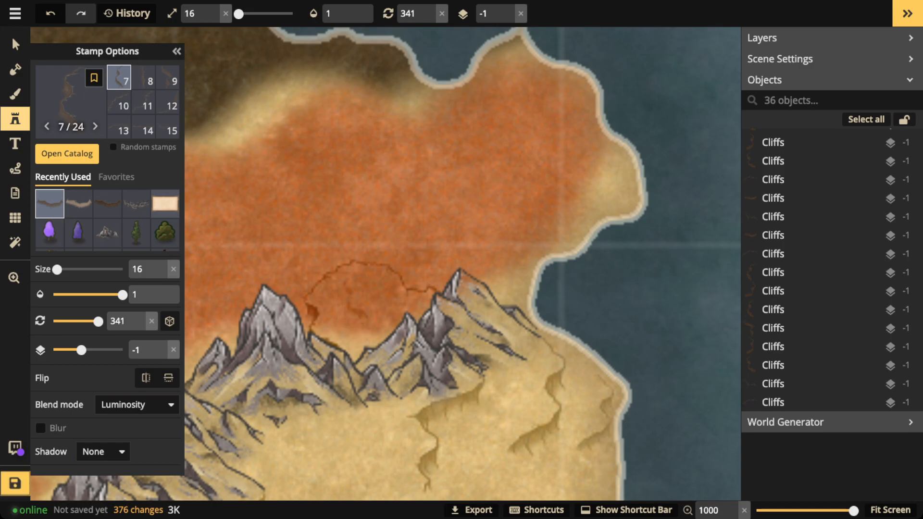
{"action": "left_click", "coordinate": [354, 288]}
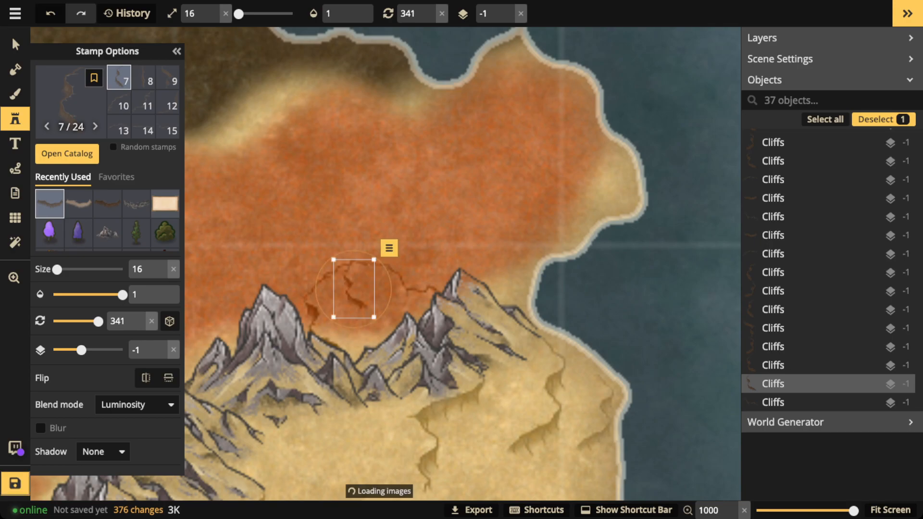
{"action": "key", "text": "v"}
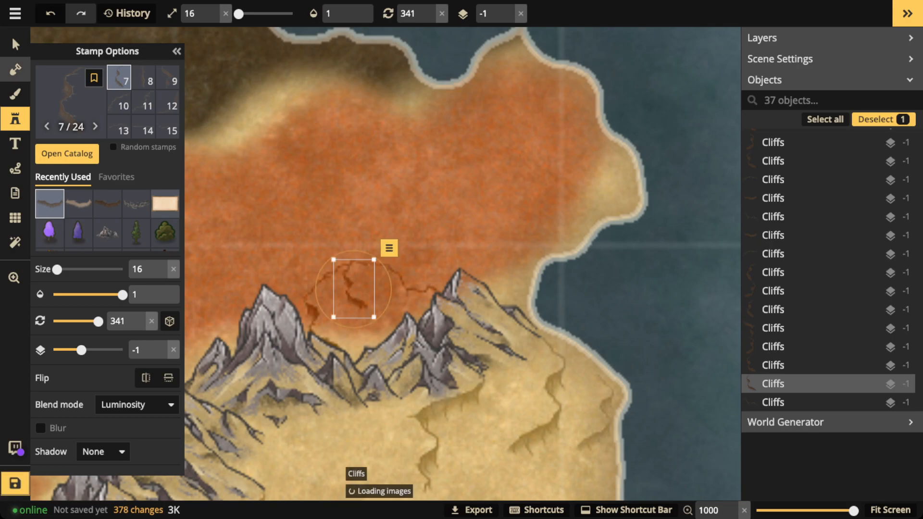
{"action": "scroll", "coordinate": [356, 290], "scroll_direction": "up", "scroll_amount": 2}
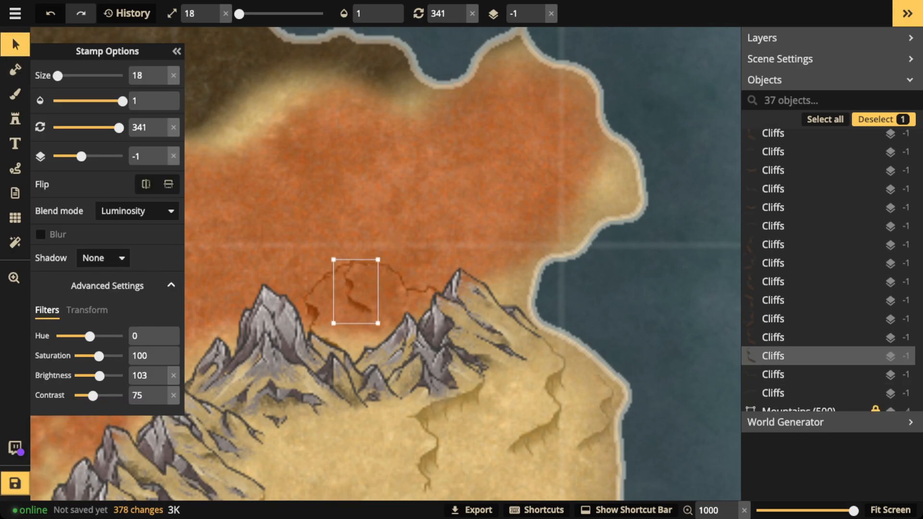
{"action": "scroll", "coordinate": [356, 291], "scroll_direction": "up", "scroll_amount": 1}
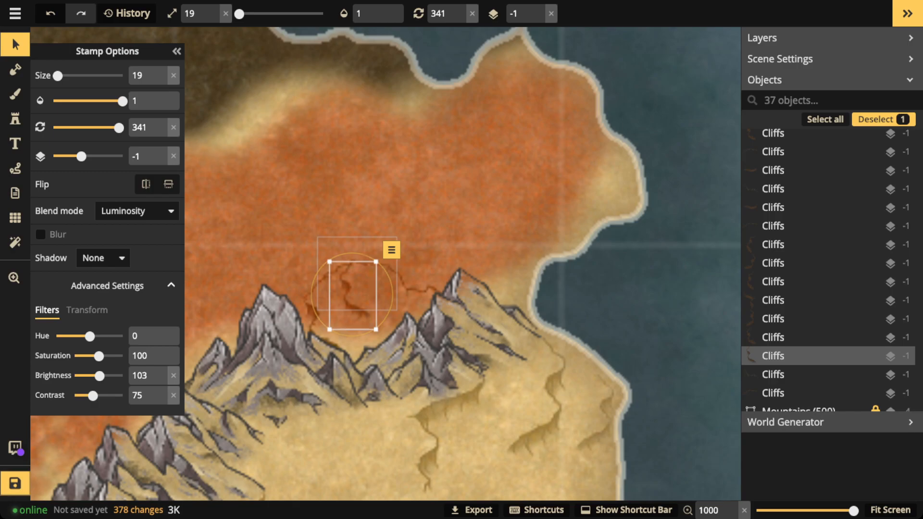
{"action": "key", "text": "Escape"}
Place a horizontally flipped cliff stamp, variant 9 at size 49 and rotation 26, on the dark brown region beside the northeastern bay.
{"action": "scroll", "coordinate": [256, 209], "scroll_direction": "down", "scroll_amount": 2}
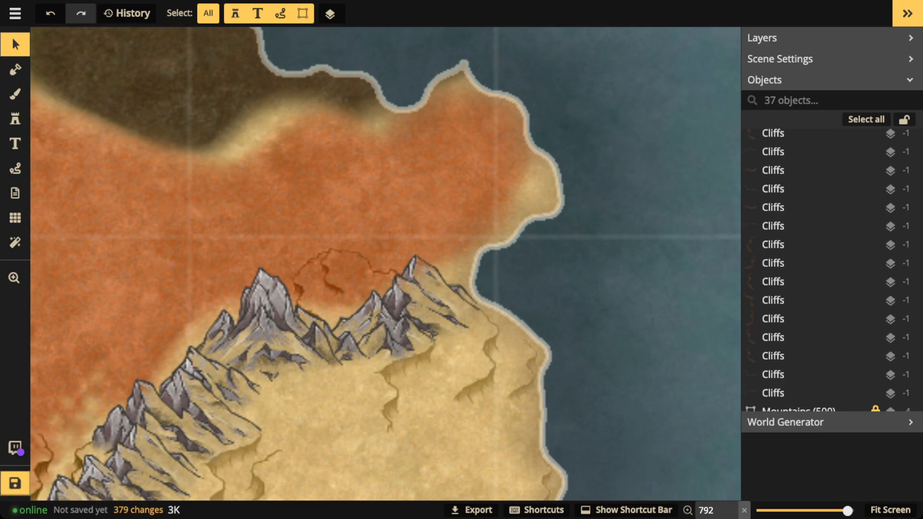
{"action": "key", "text": "s"}
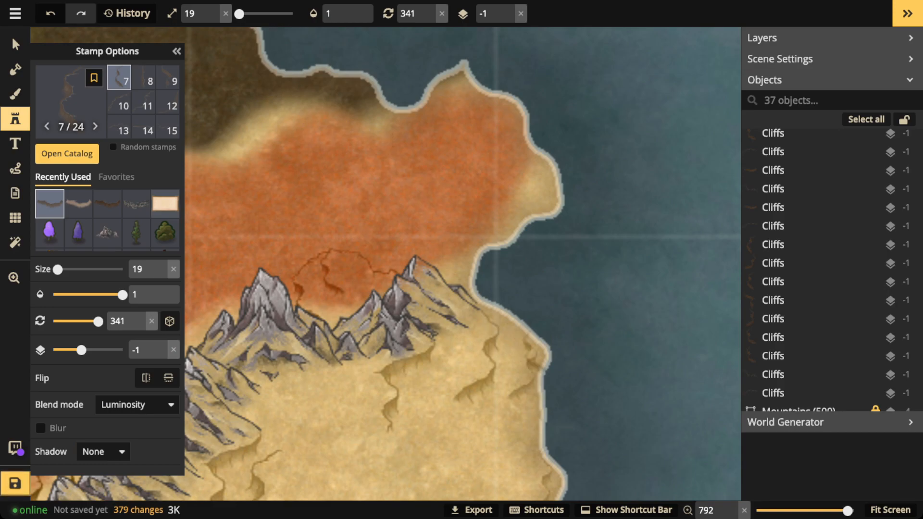
{"action": "scroll", "coordinate": [142, 101], "scroll_direction": "up", "scroll_amount": 2}
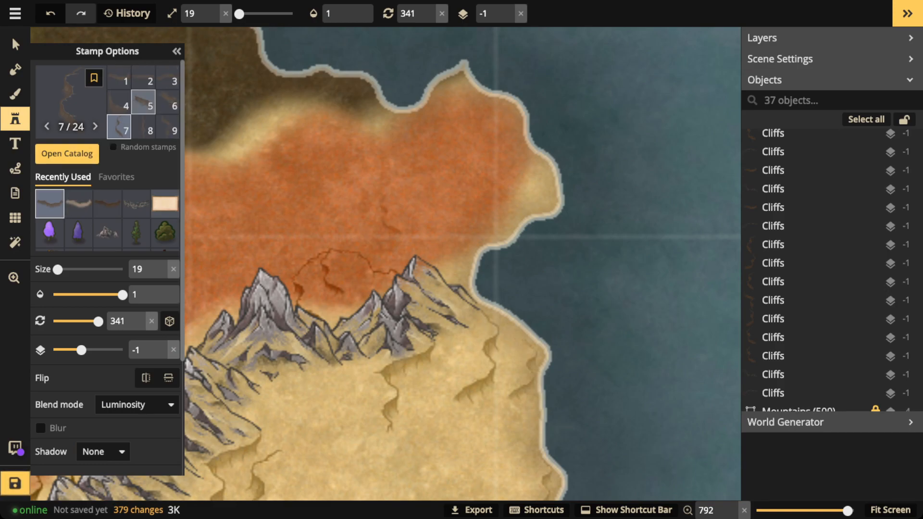
{"action": "left_click", "coordinate": [167, 126]}
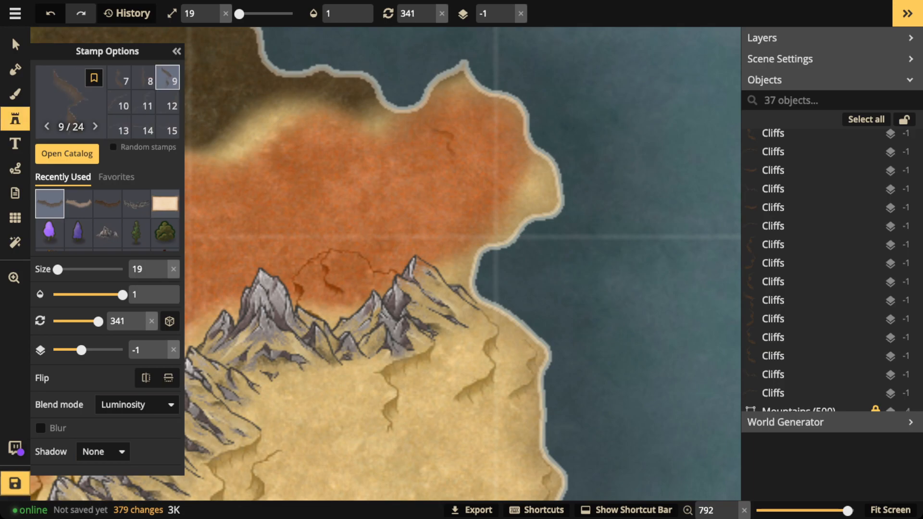
{"action": "left_click", "coordinate": [146, 378]}
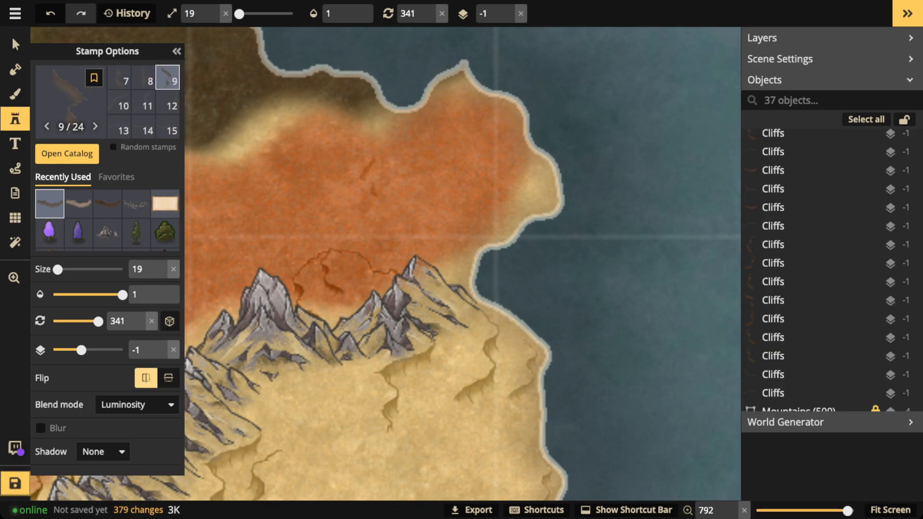
{"action": "scroll", "coordinate": [478, 128], "scroll_direction": "up", "scroll_amount": 3}
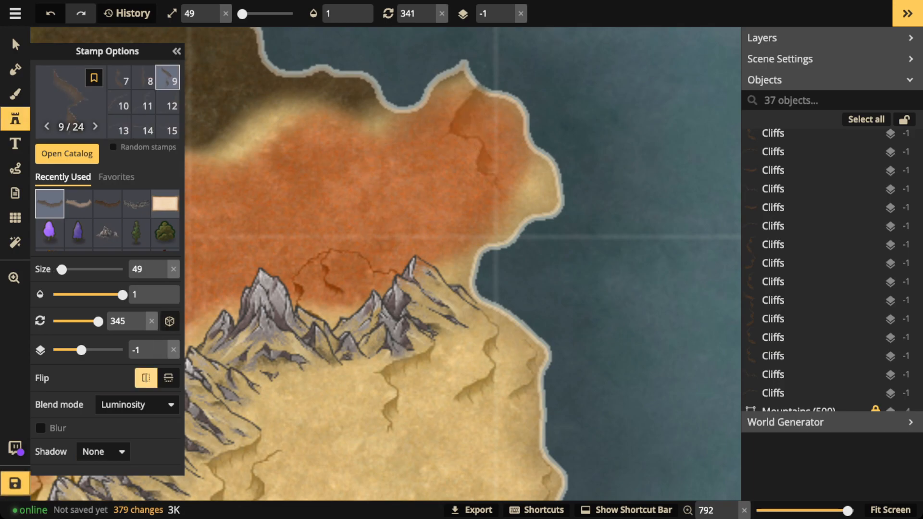
{"action": "scroll", "coordinate": [461, 133], "scroll_direction": "up", "scroll_amount": 3}
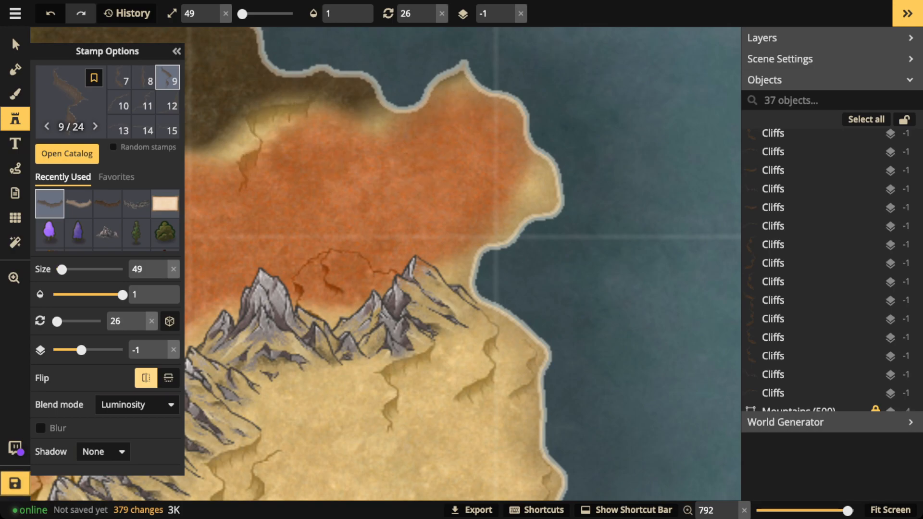
{"action": "left_click_drag", "start_coordinate": [246, 170], "coordinate": [481, 319]}
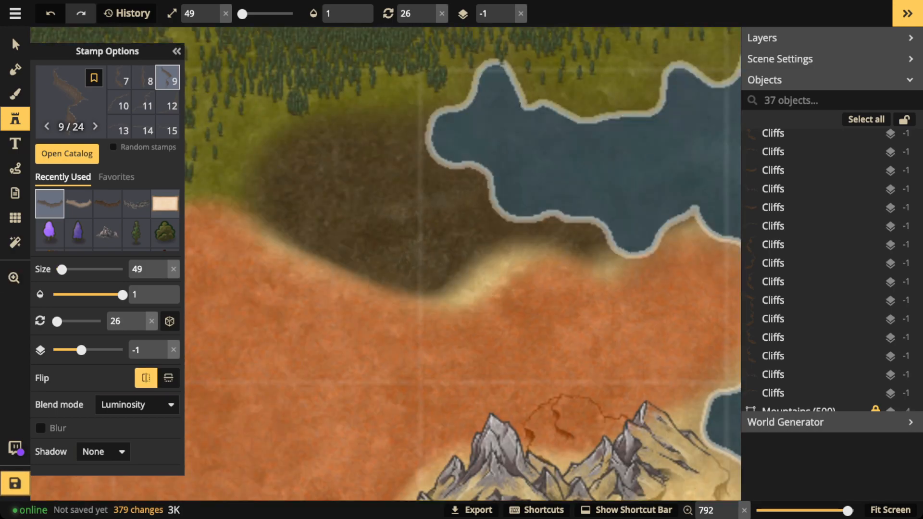
{"action": "left_click", "coordinate": [431, 217]}
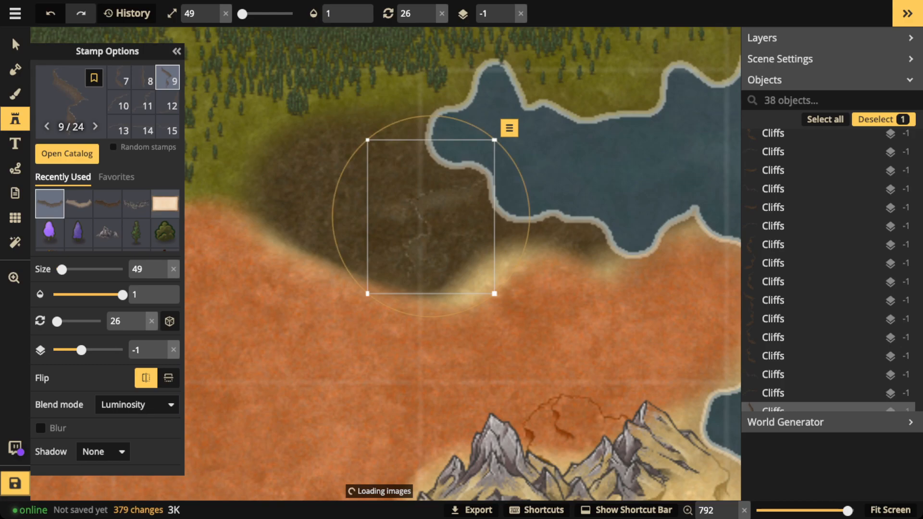
Set the brightness of the cliff stamp beside the northeastern bay to 52.
{"action": "left_click", "coordinate": [16, 44]}
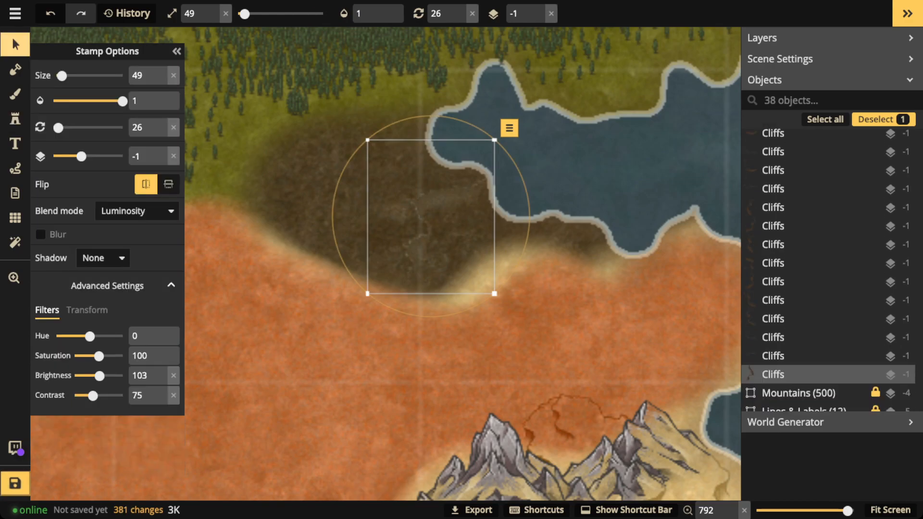
{"action": "left_click_drag", "start_coordinate": [99, 375], "coordinate": [87, 376]}
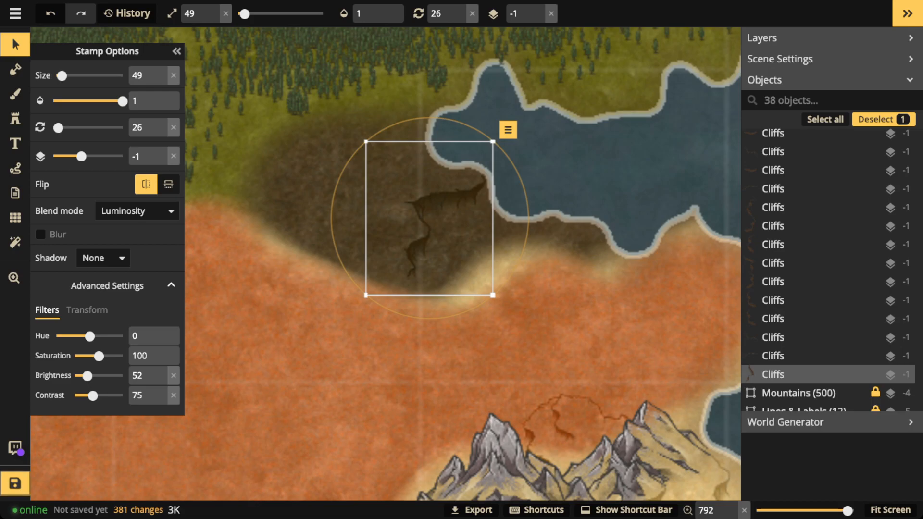
{"action": "key", "text": "Escape"}
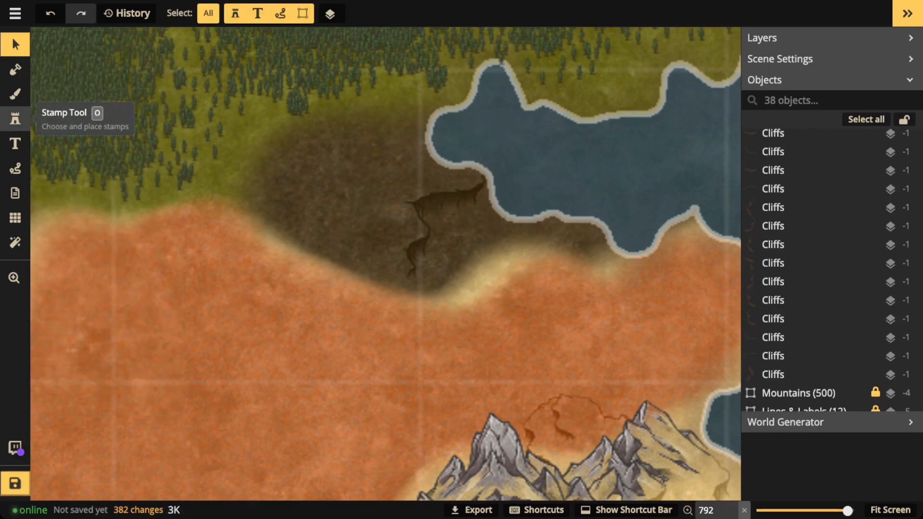
Circle the cliff's shoreline end at the bay with a temporary freehand path, and delete the path.
{"action": "left_click", "coordinate": [15, 168]}
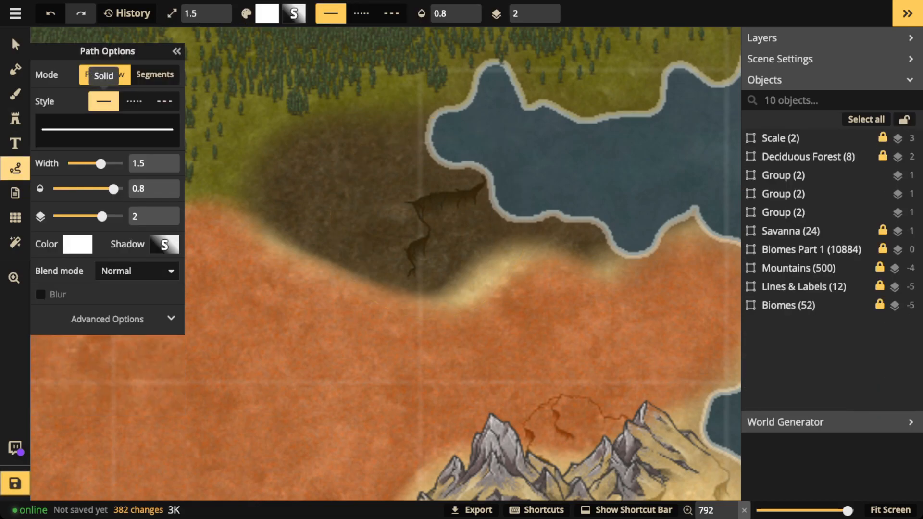
{"action": "mouse_move", "coordinate": [446, 160]}
{"action": "left_mouse_down"}
{"action": "mouse_move", "coordinate": [425, 186]}
{"action": "mouse_move", "coordinate": [443, 199]}
{"action": "mouse_move", "coordinate": [481, 199]}
{"action": "mouse_move", "coordinate": [506, 163]}
{"action": "mouse_move", "coordinate": [460, 156]}
{"action": "left_mouse_up"}
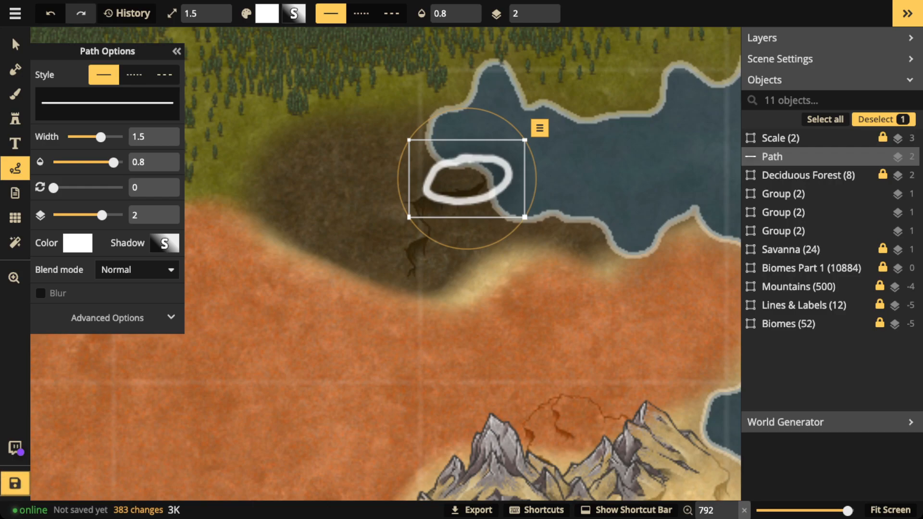
{"action": "key", "text": "Delete"}
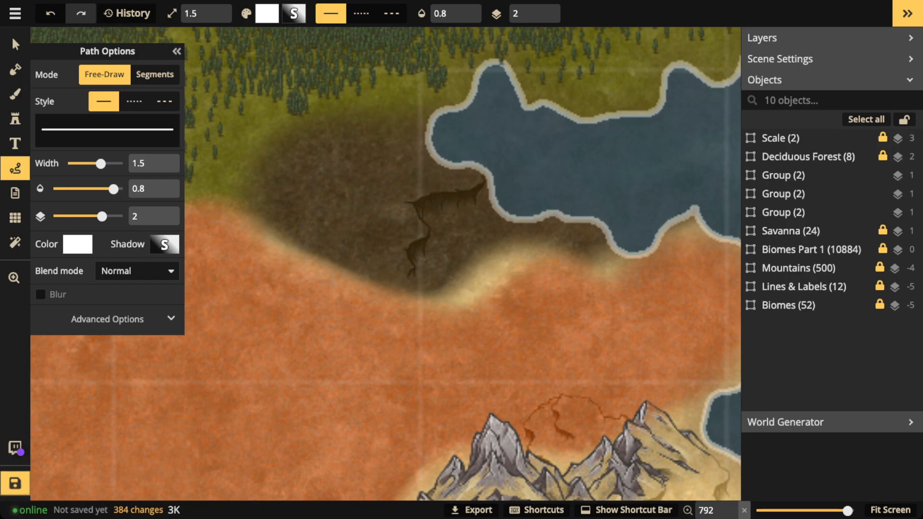
Delete the darkened cliff stamp from the brown region beside the northeastern bay.
{"action": "left_click", "coordinate": [15, 44]}
{"action": "left_click", "coordinate": [433, 207]}
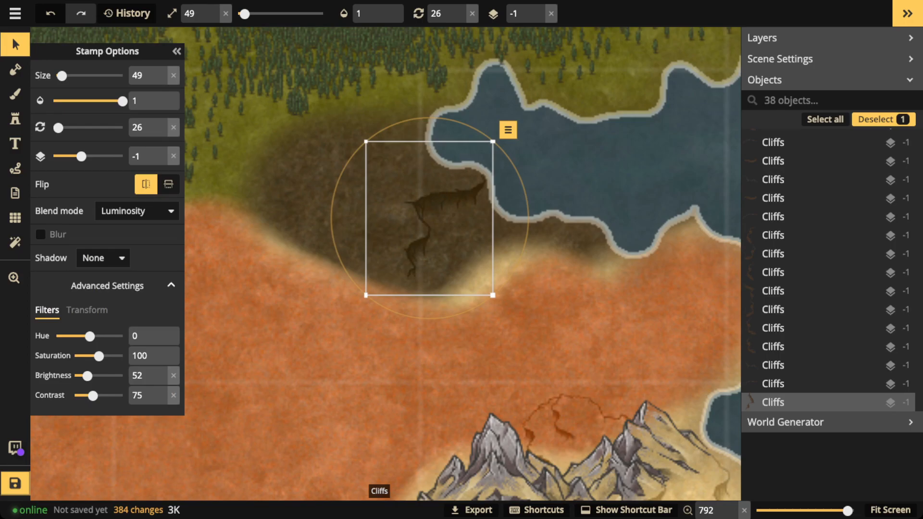
{"action": "key", "text": "Delete"}
Open the stamp catalog for a new stamp and clear its "cliff" search.
{"action": "scroll", "coordinate": [384, 264], "scroll_direction": "down", "scroll_amount": 5}
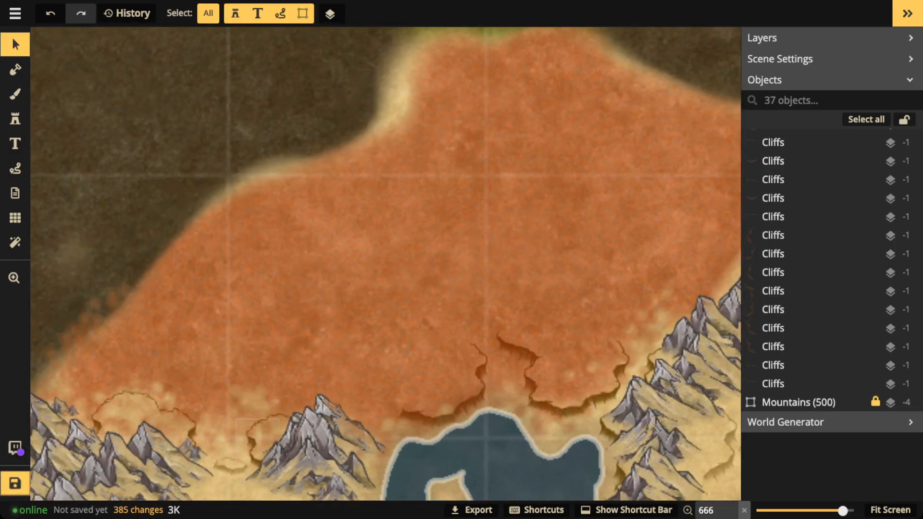
{"action": "scroll", "coordinate": [370, 283], "scroll_direction": "down", "scroll_amount": 6}
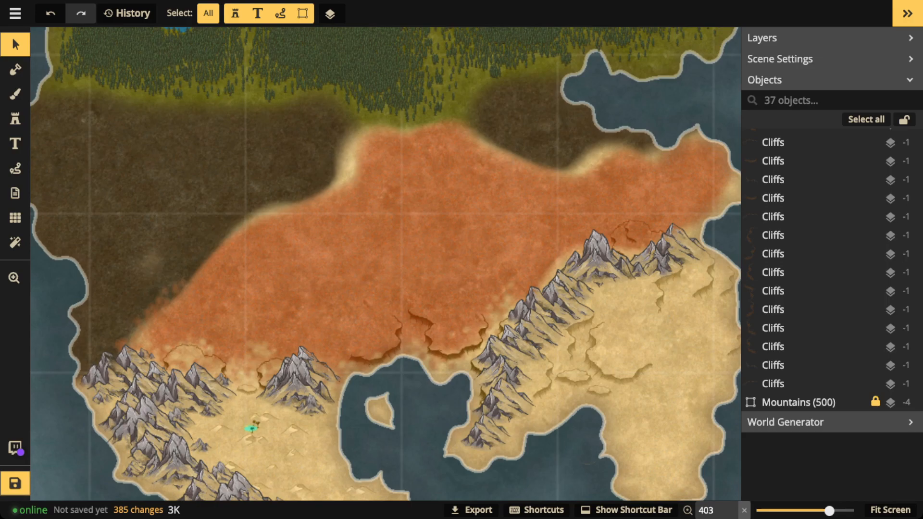
{"action": "left_click", "coordinate": [15, 120]}
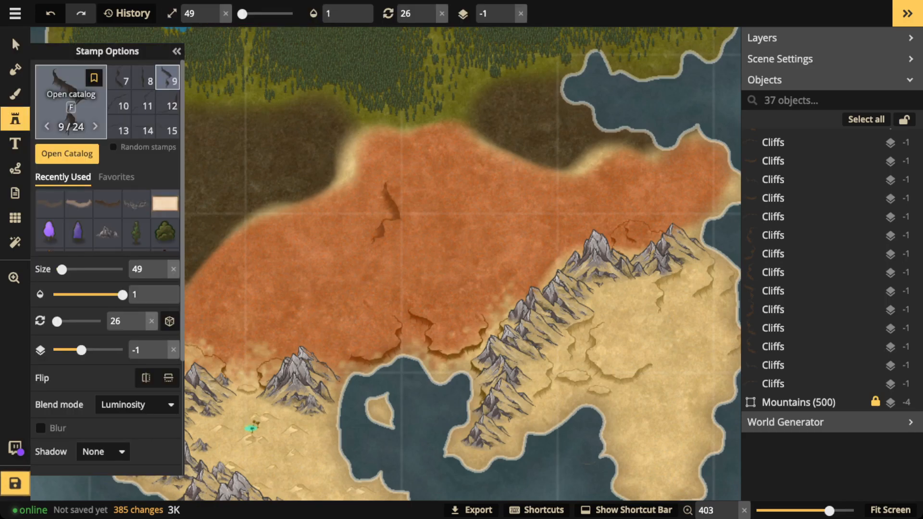
{"action": "left_click", "coordinate": [76, 98]}
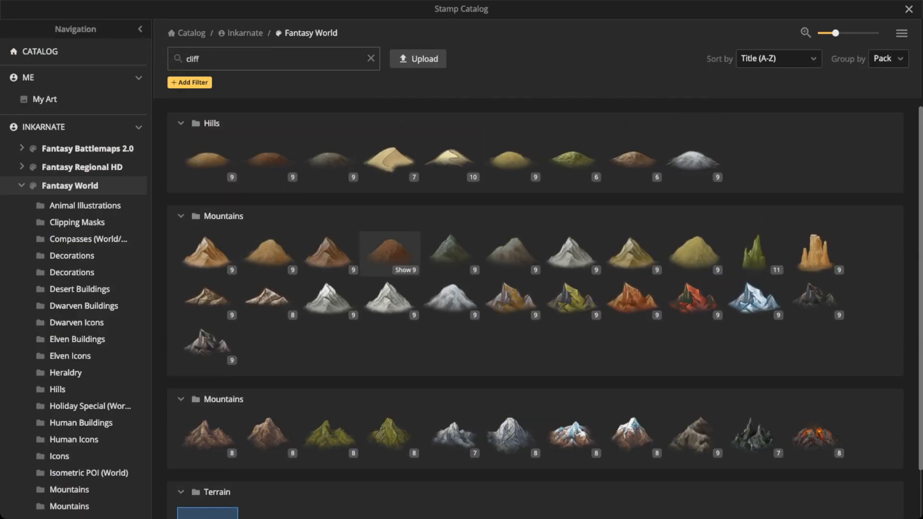
{"action": "scroll", "coordinate": [329, 245], "scroll_direction": "up", "scroll_amount": 1}
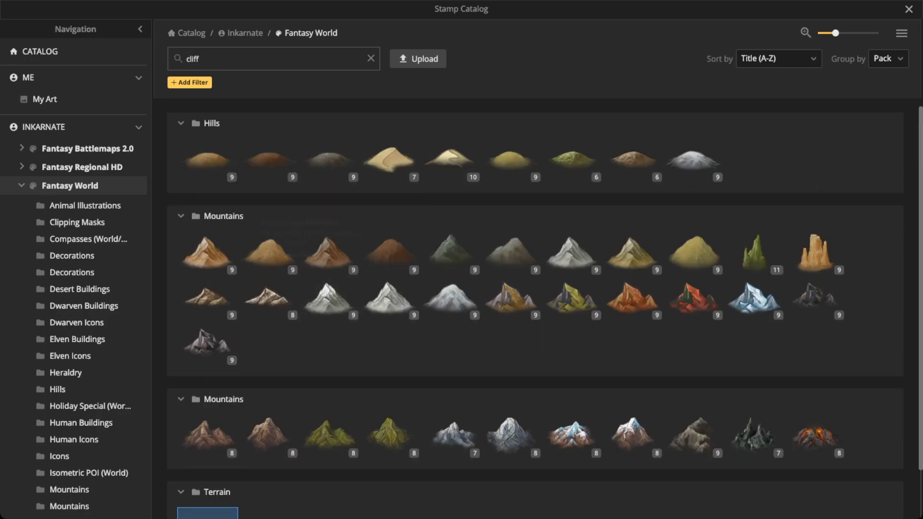
{"action": "left_click", "coordinate": [371, 58]}
Search the Fantasy World stamps for "tree" and choose the Bushwillow Trees stamp from Simple Trees.
{"action": "scroll", "coordinate": [535, 312], "scroll_direction": "down", "scroll_amount": 10}
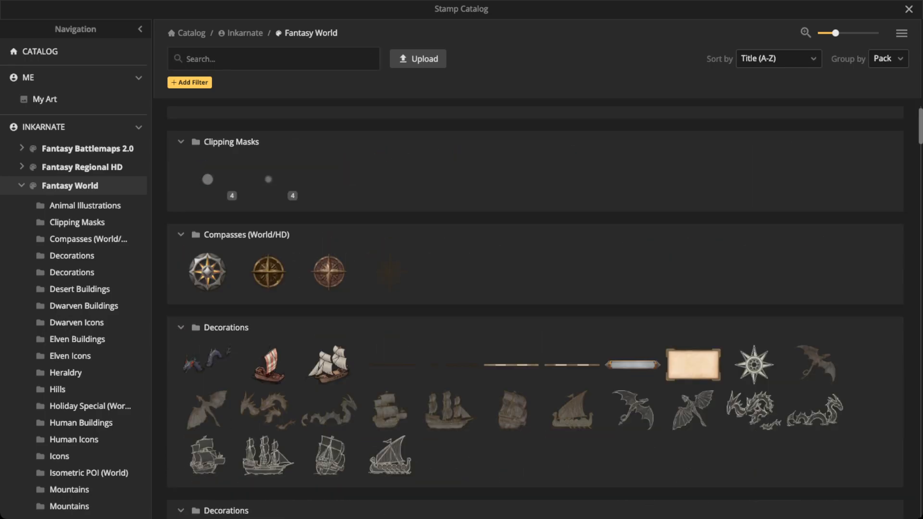
{"action": "scroll", "coordinate": [535, 312], "scroll_direction": "up", "scroll_amount": 6}
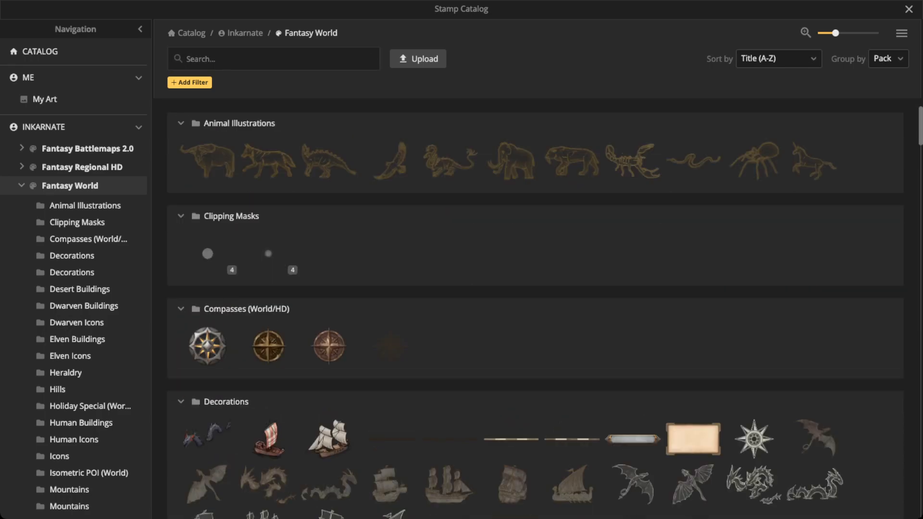
{"action": "scroll", "coordinate": [329, 298], "scroll_direction": "down", "scroll_amount": 8}
{"action": "scroll", "coordinate": [329, 298], "scroll_direction": "down", "scroll_amount": 5}
{"action": "scroll", "coordinate": [329, 298], "scroll_direction": "down", "scroll_amount": 9}
{"action": "left_click", "coordinate": [192, 59]}
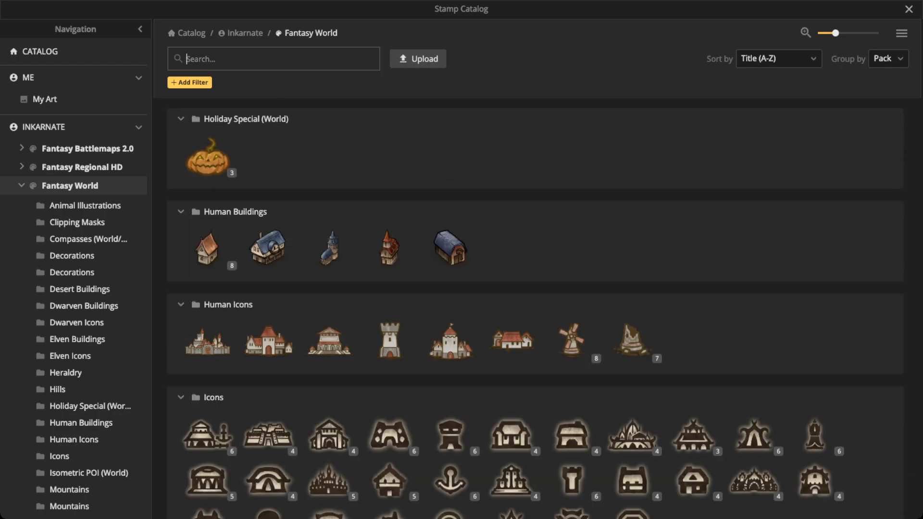
{"action": "type", "text": "tree"}
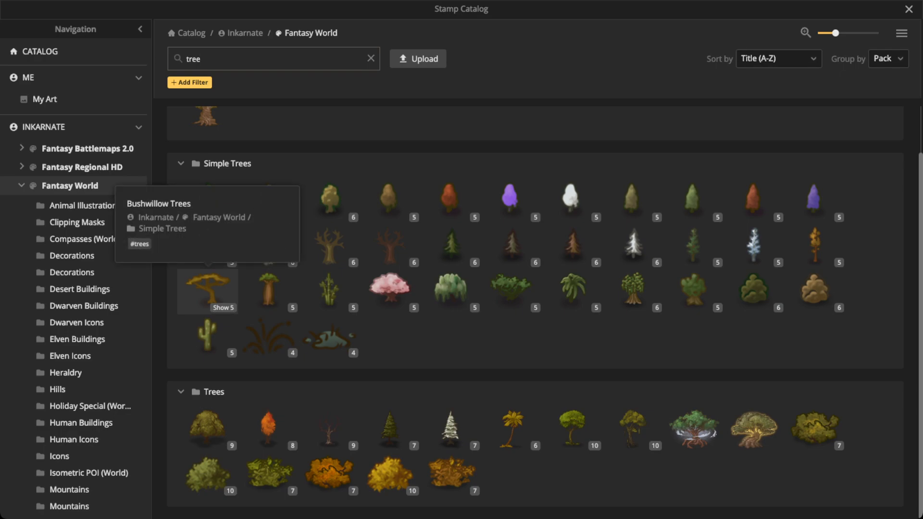
{"action": "left_click", "coordinate": [208, 289]}
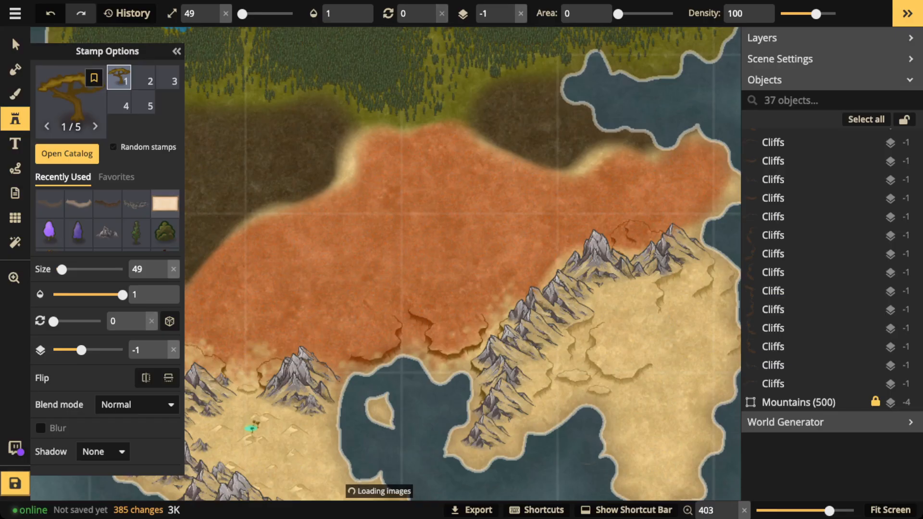
Enable random variants for the Bushwillow Trees stamp and set its size to 30.
{"action": "scroll", "coordinate": [354, 234], "scroll_direction": "up", "scroll_amount": 3}
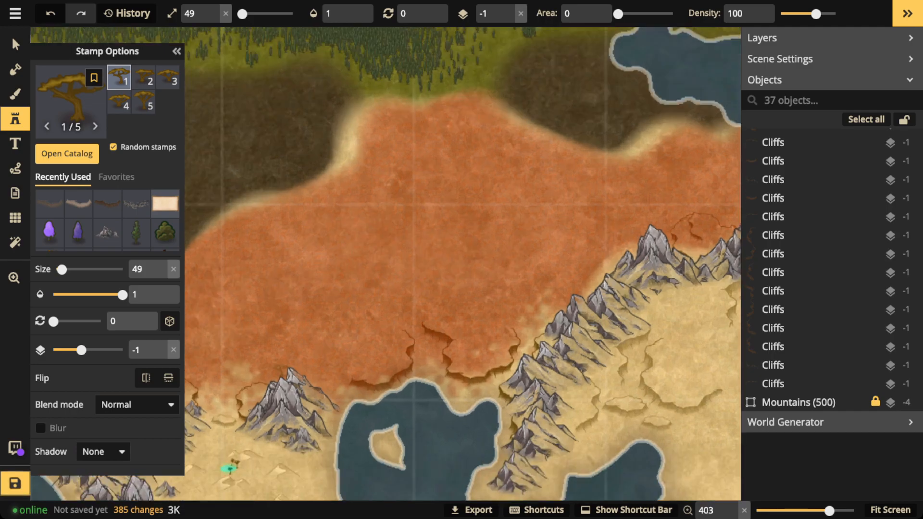
{"action": "scroll", "coordinate": [408, 164], "scroll_direction": "up", "scroll_amount": 3}
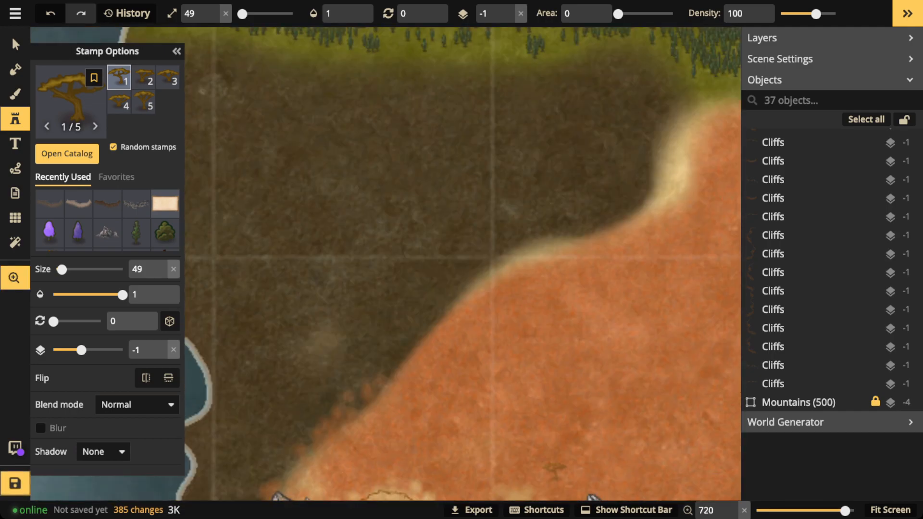
{"action": "left_click_drag", "start_coordinate": [409, 165], "coordinate": [410, 404]}
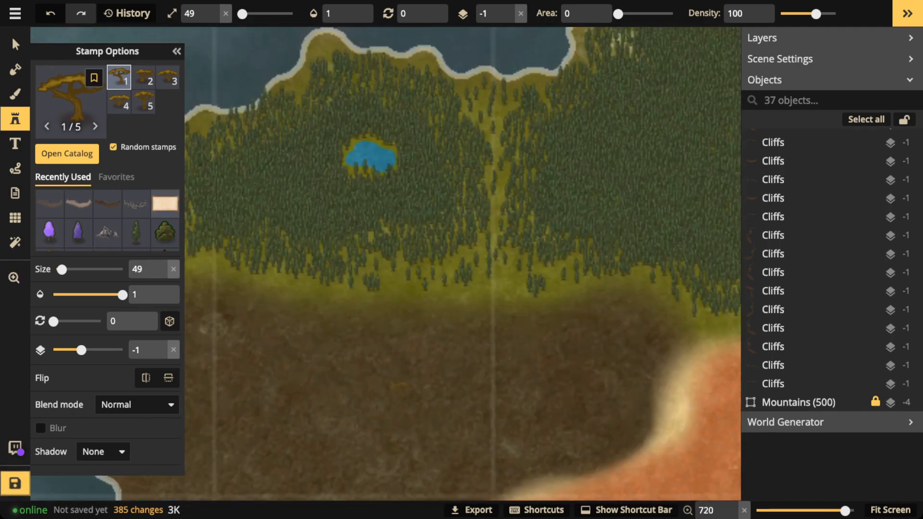
{"action": "scroll", "coordinate": [370, 277], "scroll_direction": "up", "scroll_amount": 3}
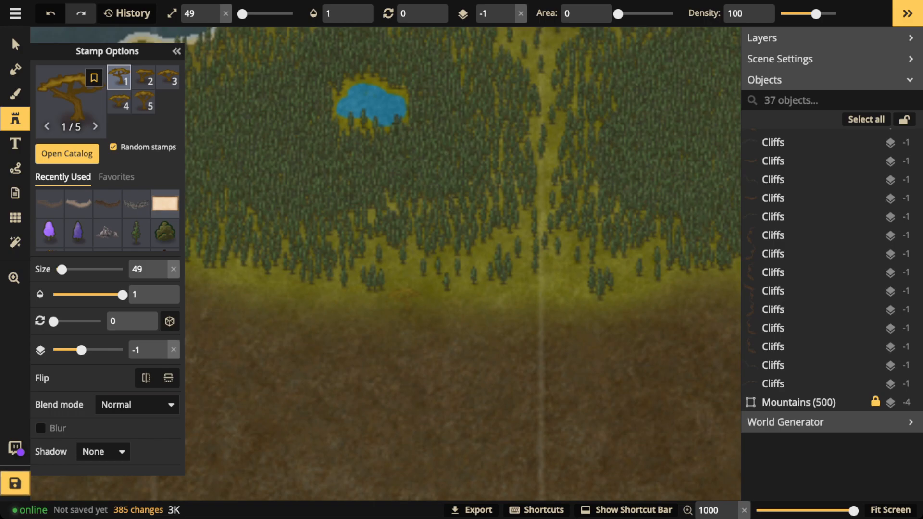
{"action": "key", "text": "["}
{"action": "key", "text": "["}
{"action": "key", "text": "w"}
{"action": "key", "text": "z"}
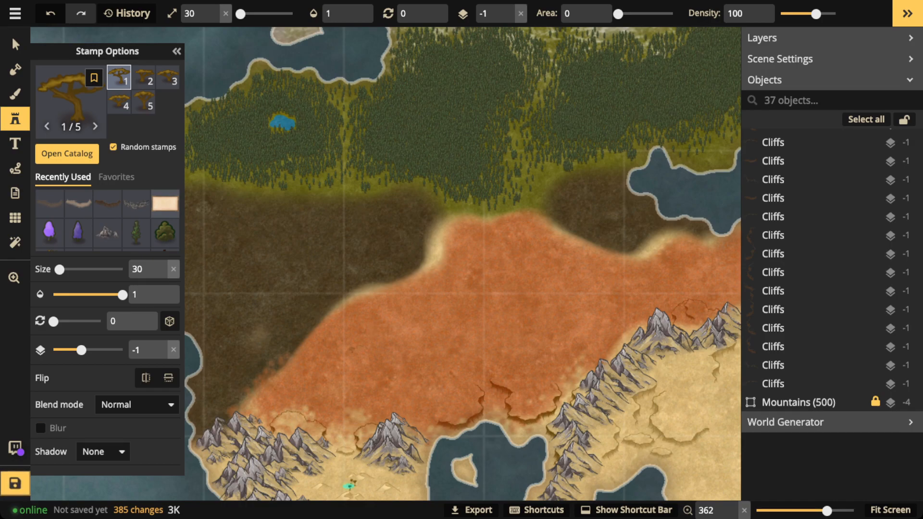
Place small Bushwillow tree clusters across the orange savanna's middle, near its southwestern and northern edges, and west of the mountain range.
{"action": "left_click", "coordinate": [354, 351]}
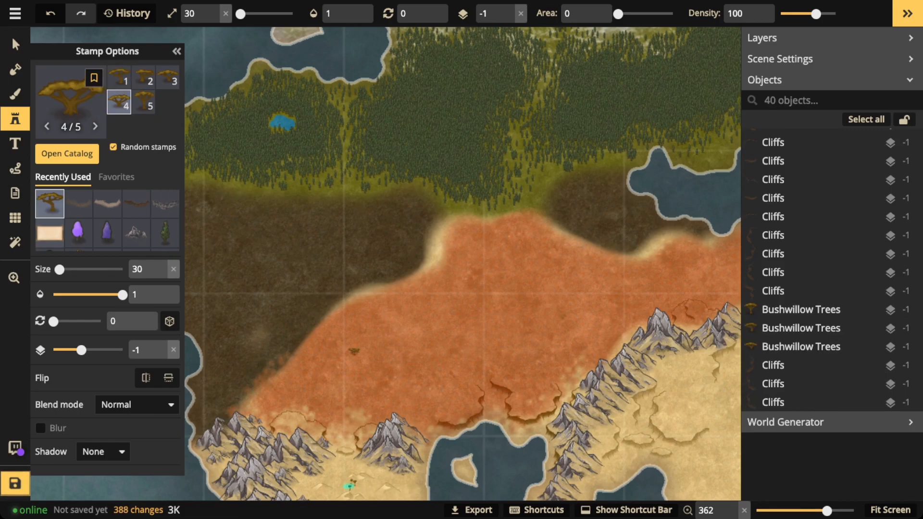
{"action": "left_click", "coordinate": [560, 314]}
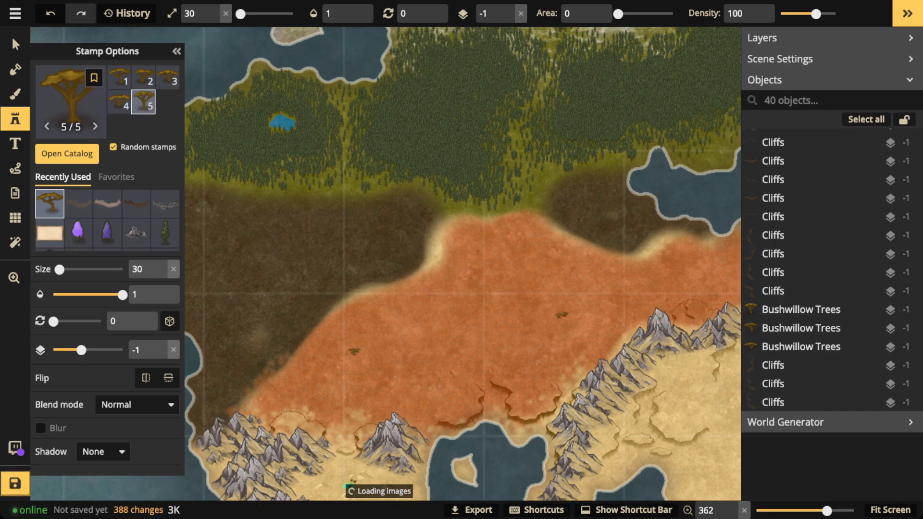
{"action": "left_click", "coordinate": [481, 253]}
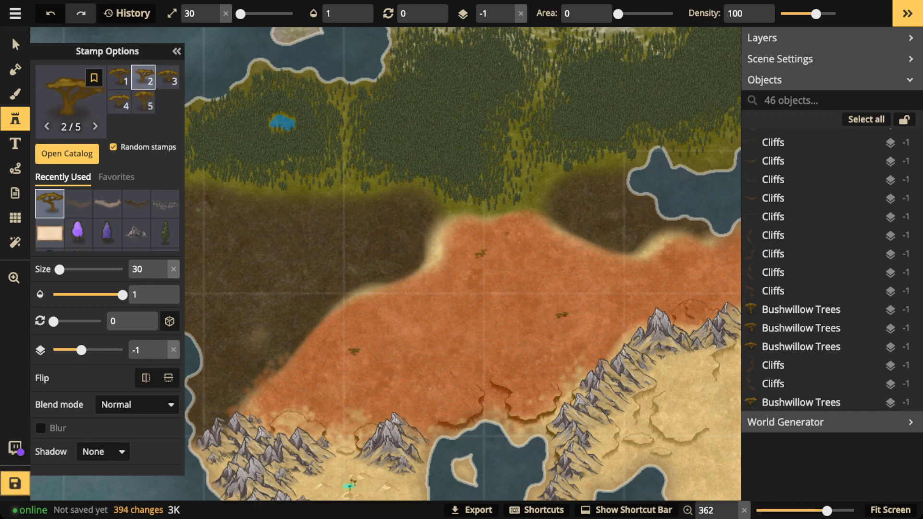
{"action": "left_click", "coordinate": [420, 390]}
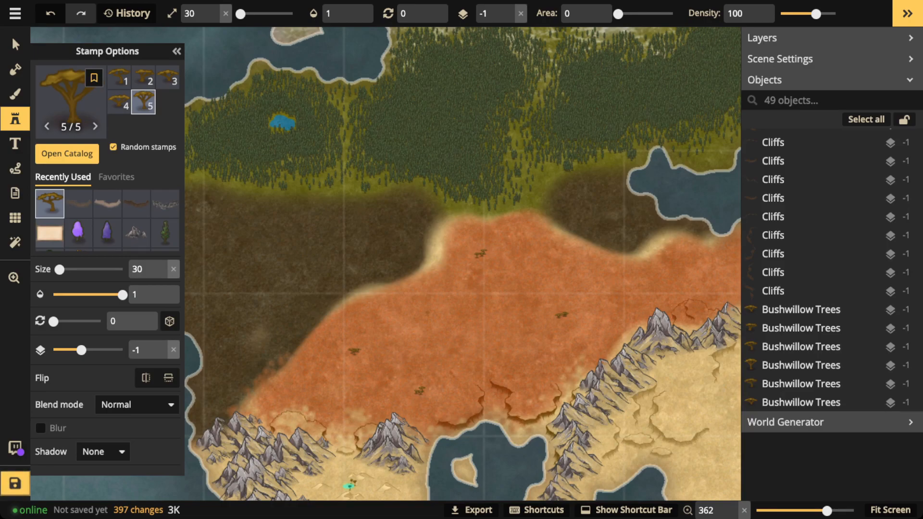
{"action": "left_click", "coordinate": [429, 312]}
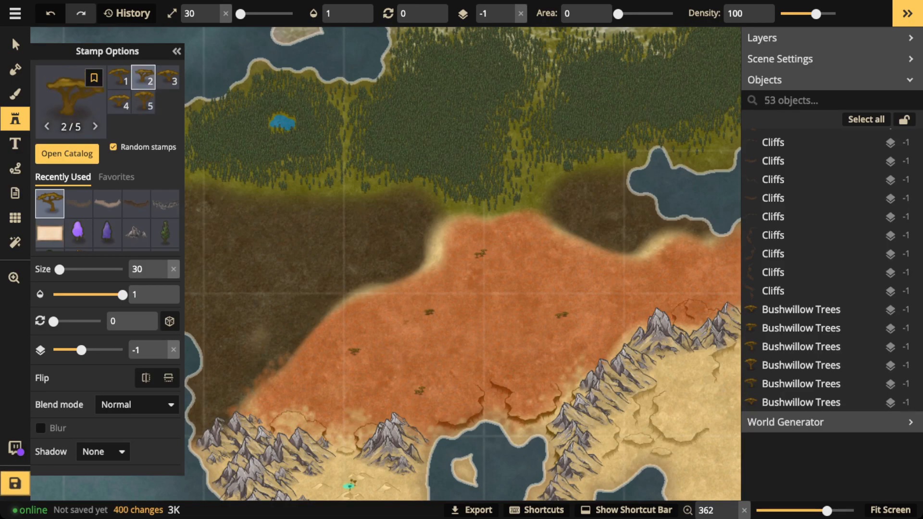
{"action": "left_click", "coordinate": [407, 321]}
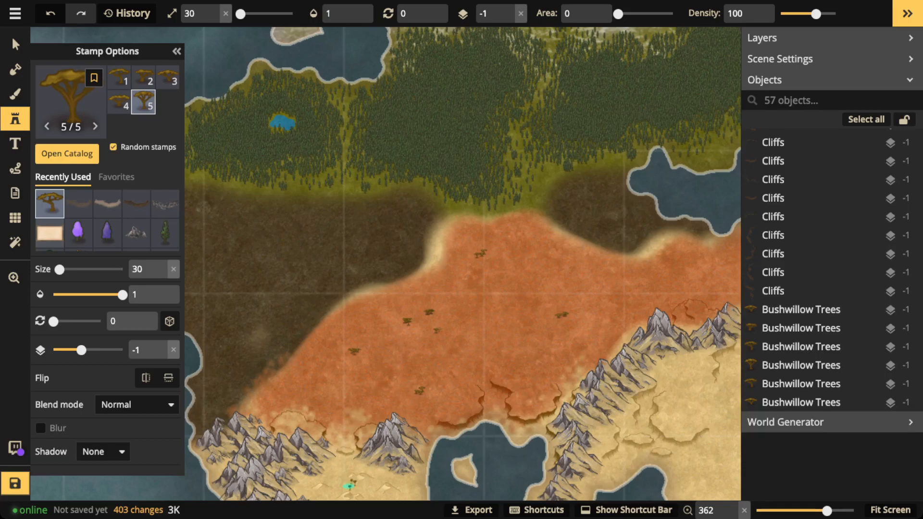
{"action": "left_click", "coordinate": [437, 331]}
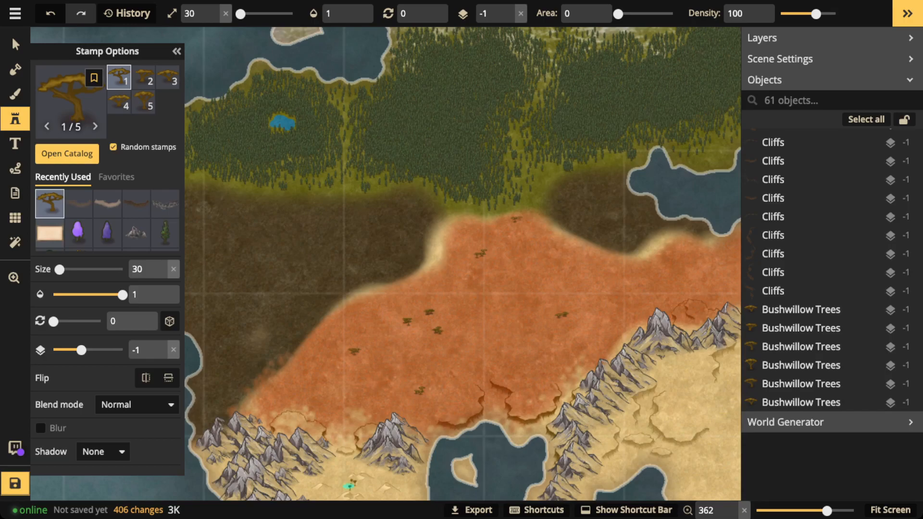
Add Bushwillow tree clusters at the savanna's northern tip, along its eastern arm below the bay, and in its southwestern corner.
{"action": "left_click", "coordinate": [516, 218]}
{"action": "left_click", "coordinate": [517, 219]}
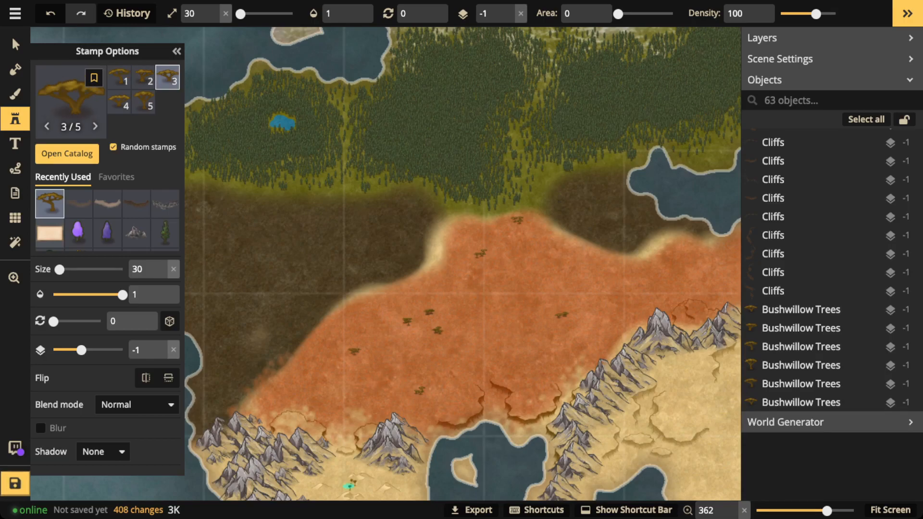
{"action": "left_click", "coordinate": [517, 219]}
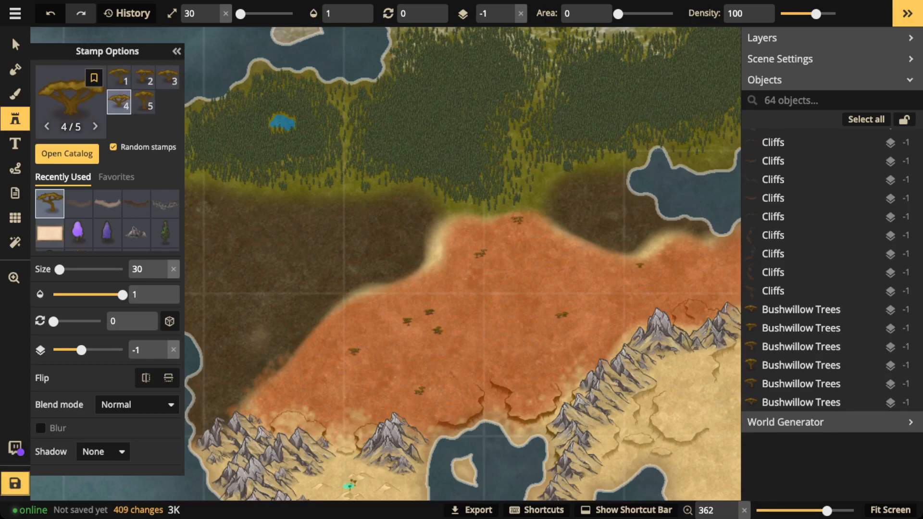
{"action": "left_click", "coordinate": [643, 266]}
{"action": "left_click", "coordinate": [701, 258]}
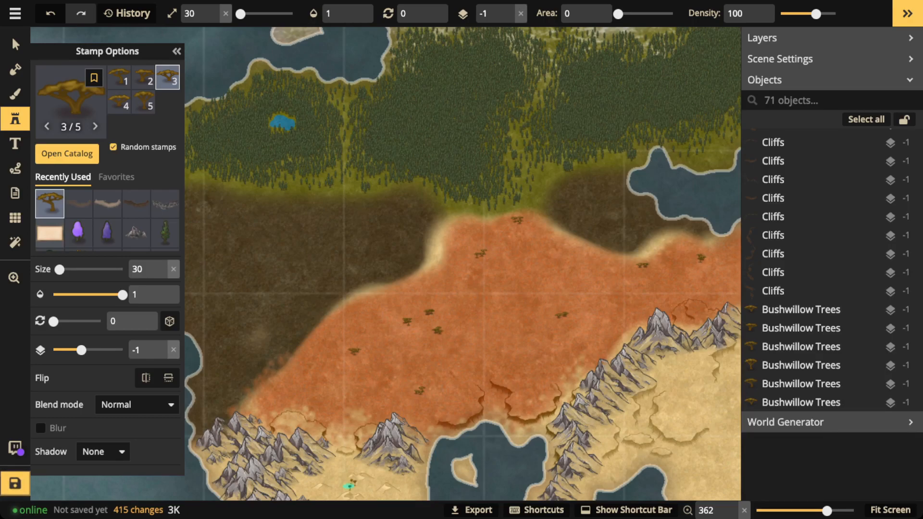
{"action": "left_click", "coordinate": [298, 383]}
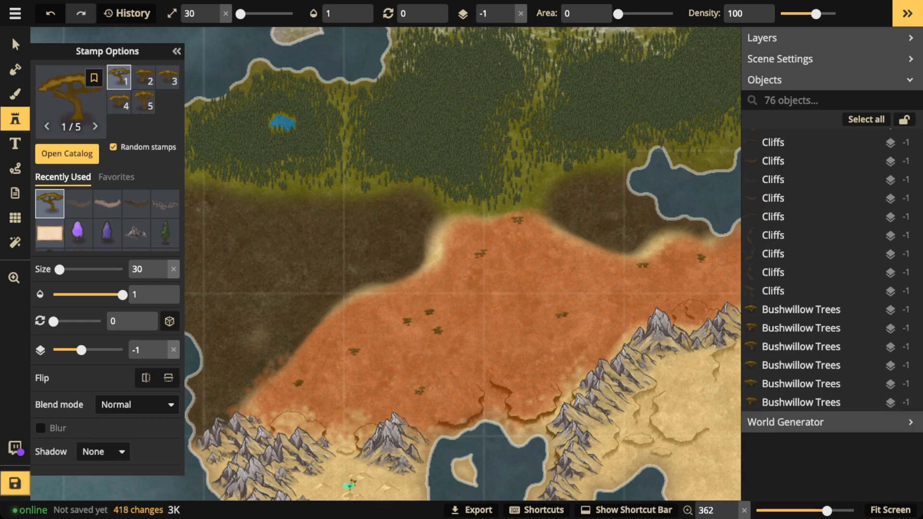
Place Bushwillow tree clusters at the savanna's far eastern end, above the northeastern mountains, and north of the cliffs by the southern bay.
{"action": "key", "text": "space"}
{"action": "left_click_drag", "start_coordinate": [704, 245], "coordinate": [598, 253]}
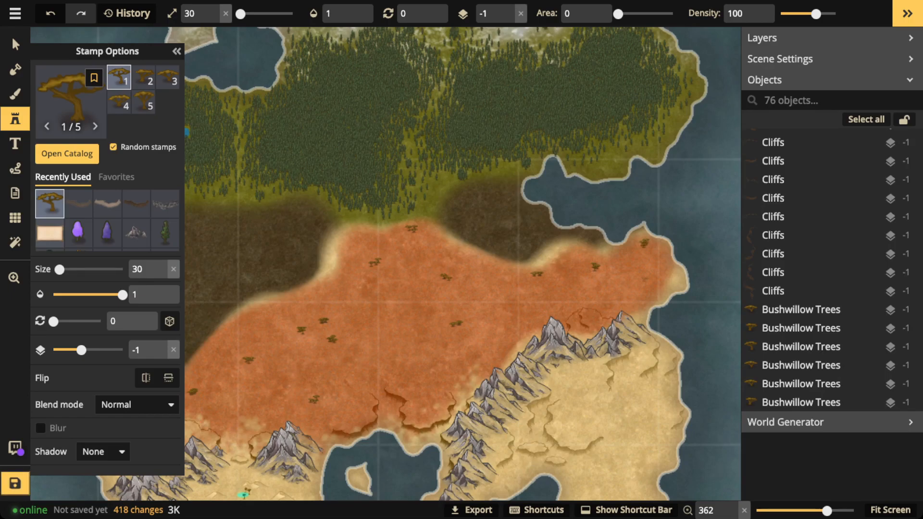
{"action": "left_click", "coordinate": [643, 280]}
{"action": "left_click", "coordinate": [566, 298]}
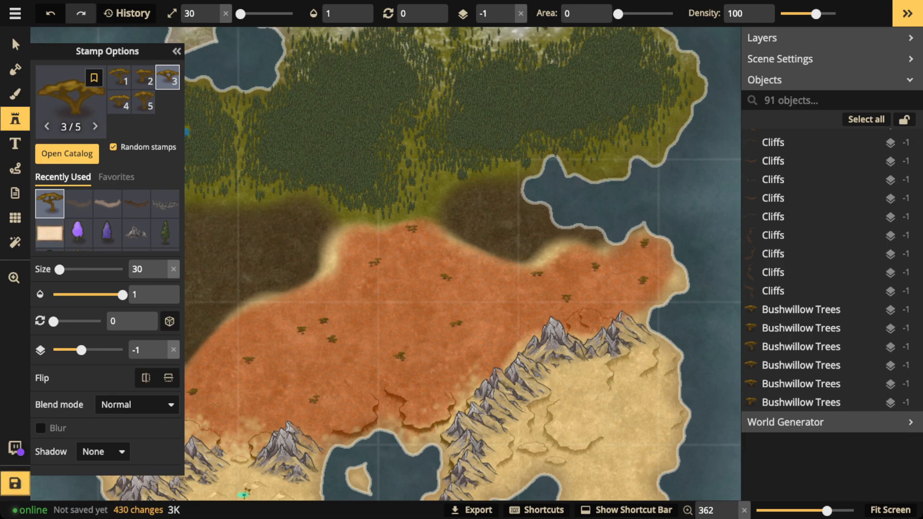
{"action": "left_click", "coordinate": [399, 356]}
{"action": "left_click", "coordinate": [399, 356]}
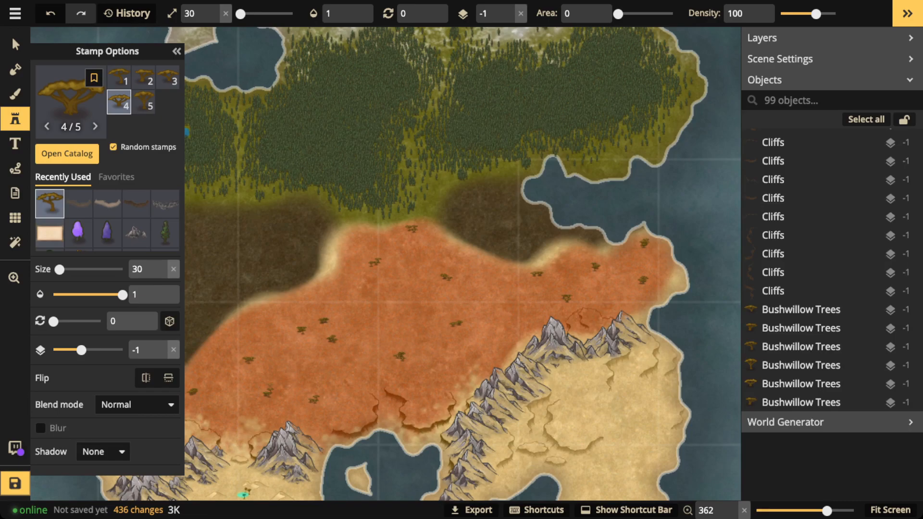
Thicken the existing groves with more Bushwillow trees and scatter single trees between them across the whole orange savanna.
{"action": "left_click", "coordinate": [391, 260]}
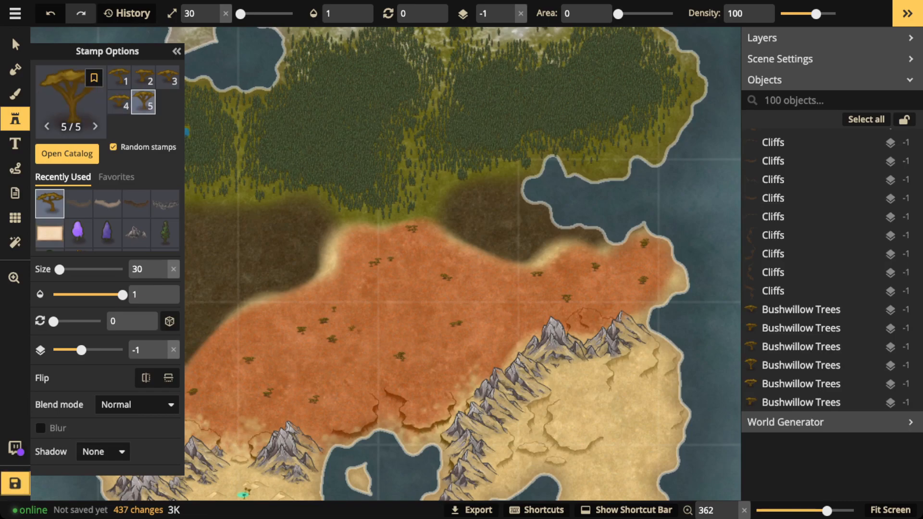
{"action": "left_click", "coordinate": [302, 309]}
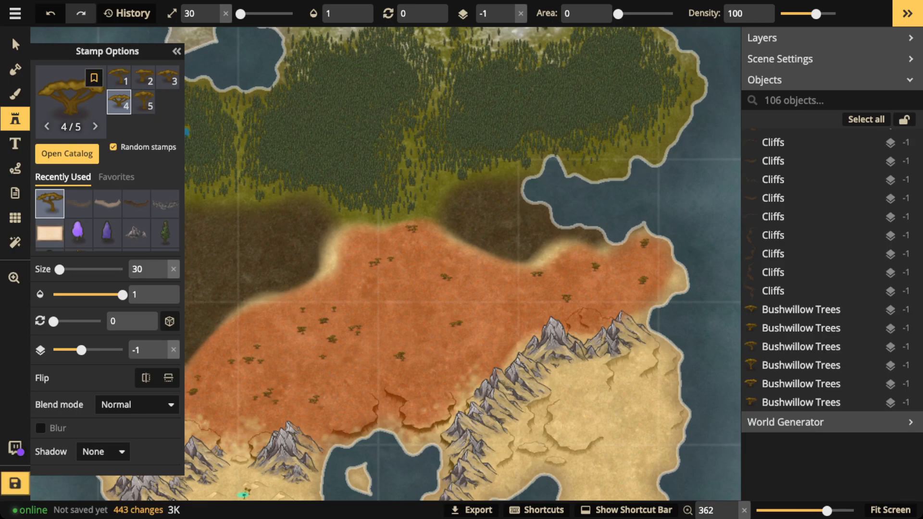
{"action": "left_click", "coordinate": [327, 395]}
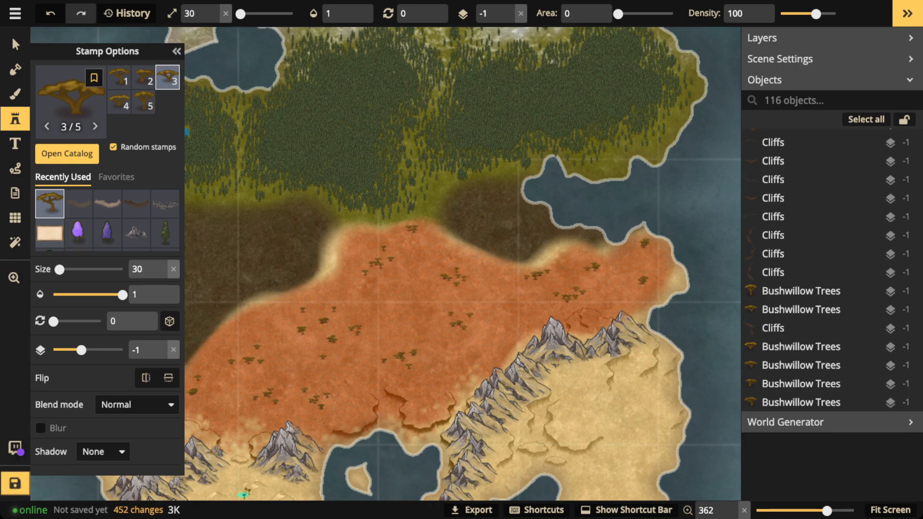
{"action": "left_click_drag", "start_coordinate": [651, 277], "coordinate": [660, 272]}
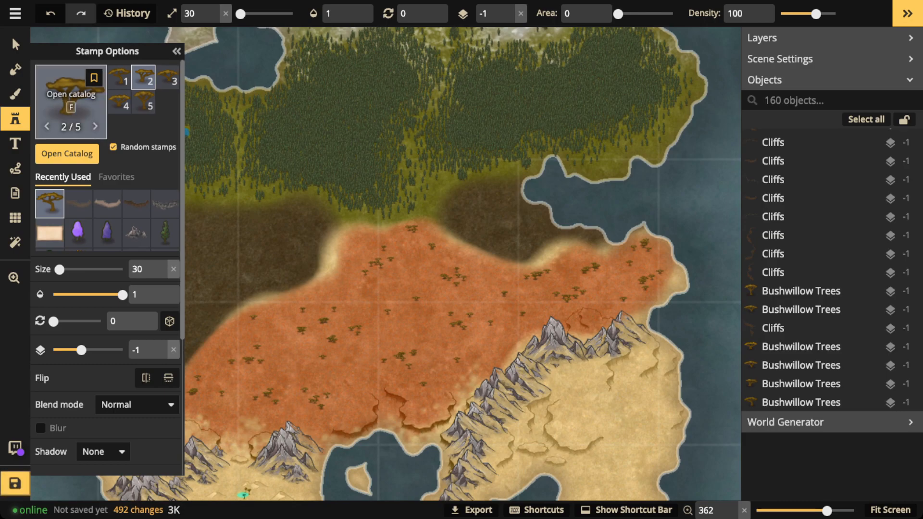
Select all stamps from the Bushwillow Trees set on the savanna and give them an Object shadow.
{"action": "key", "text": "v"}
{"action": "left_click", "coordinate": [387, 313]}
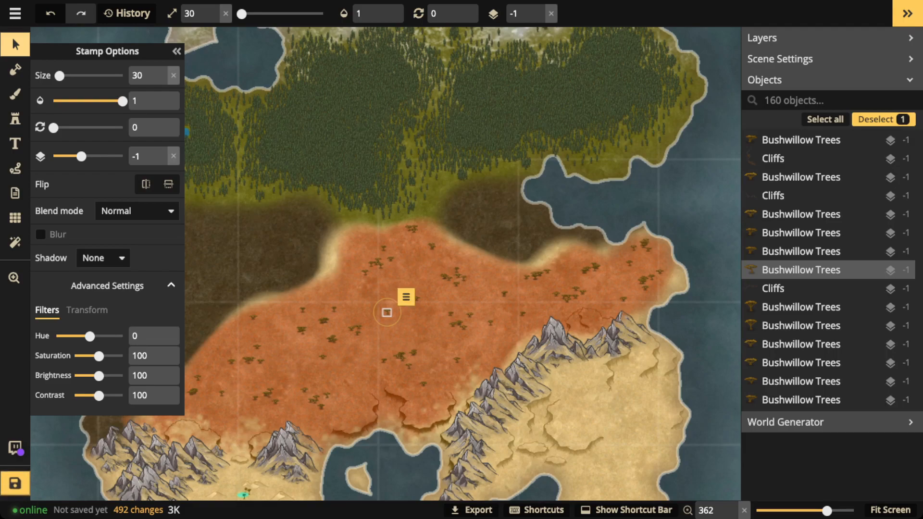
{"action": "left_click", "coordinate": [407, 297]}
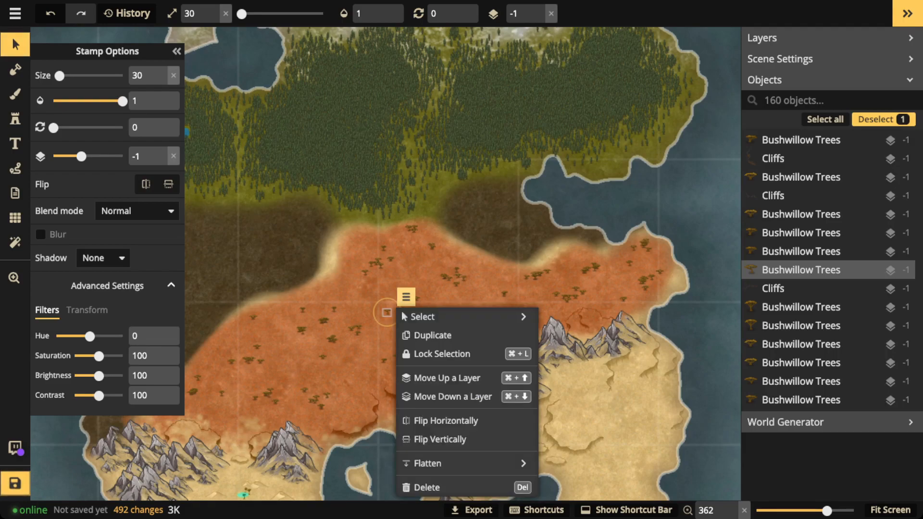
{"action": "mouse_move", "coordinate": [481, 316]}
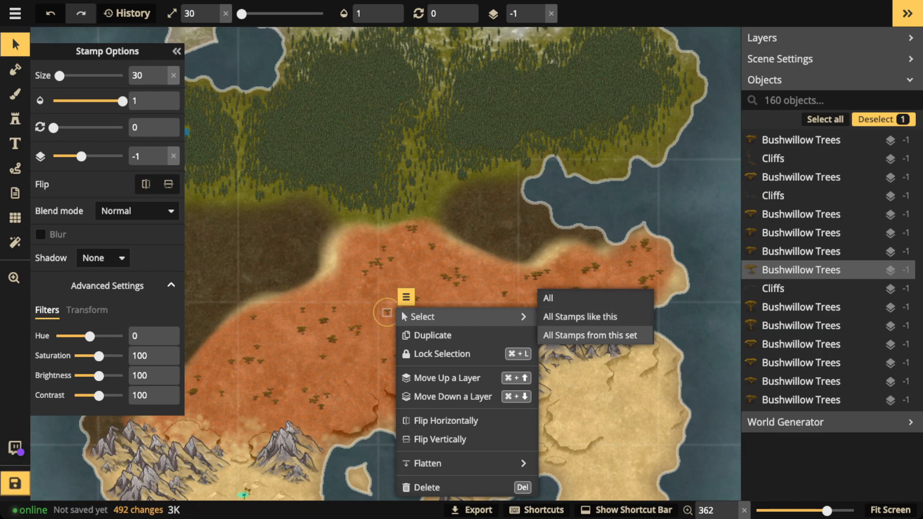
{"action": "left_click", "coordinate": [590, 335]}
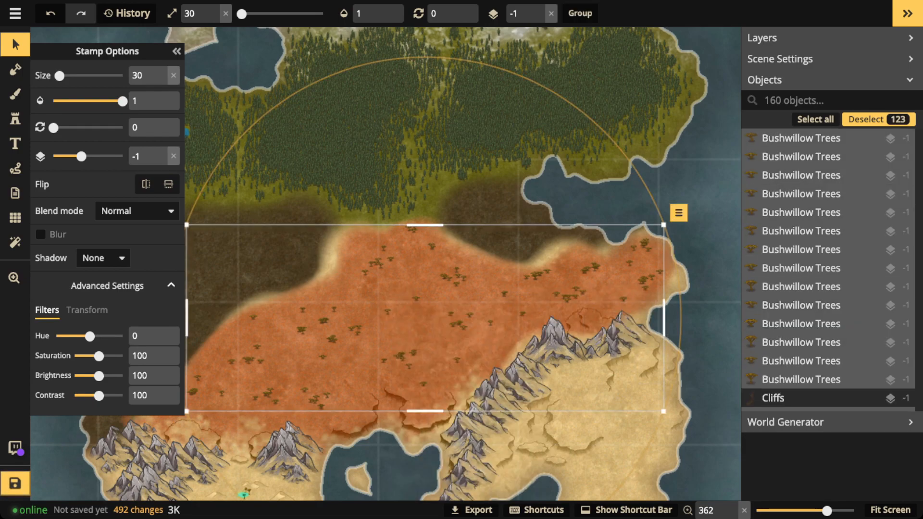
{"action": "left_click", "coordinate": [103, 257]}
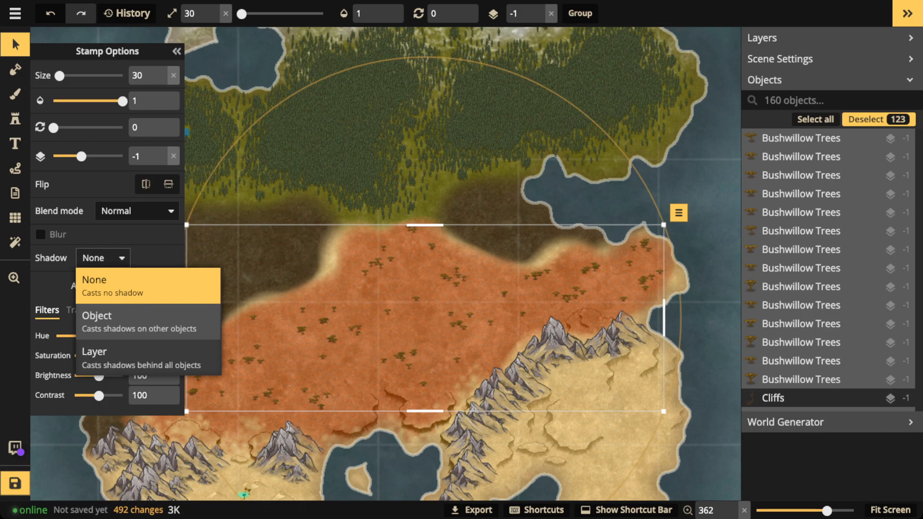
{"action": "left_click", "coordinate": [145, 321]}
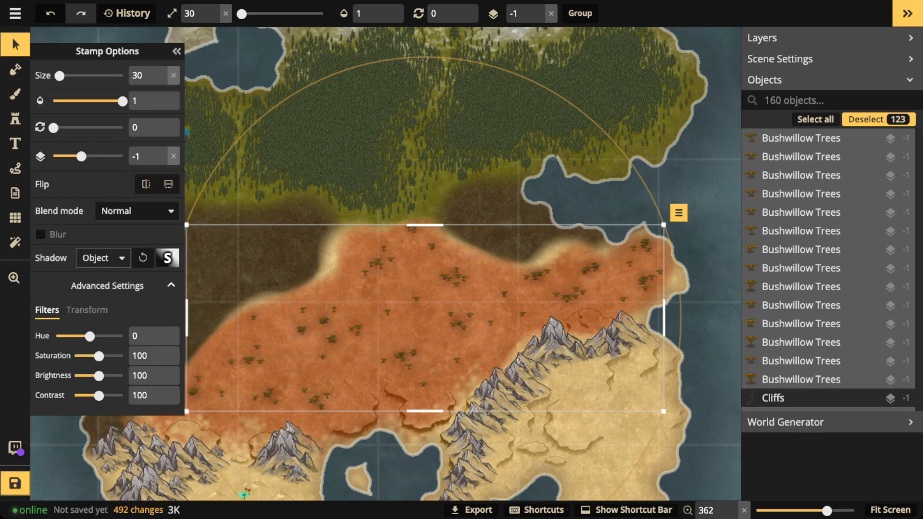
Color the selected trees' shadows dark green (385313), raise the shadow intensity to 1.51, and clear the selection.
{"action": "left_click", "coordinate": [167, 258]}
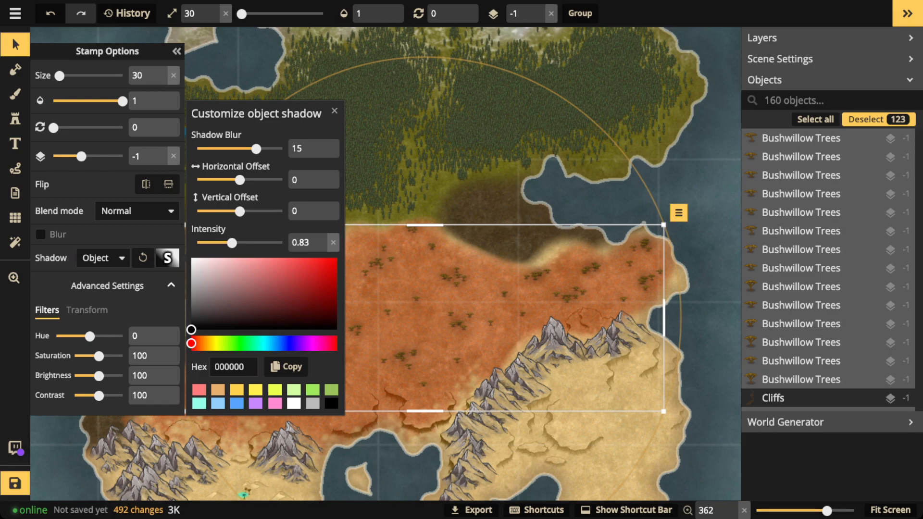
{"action": "left_click", "coordinate": [313, 389]}
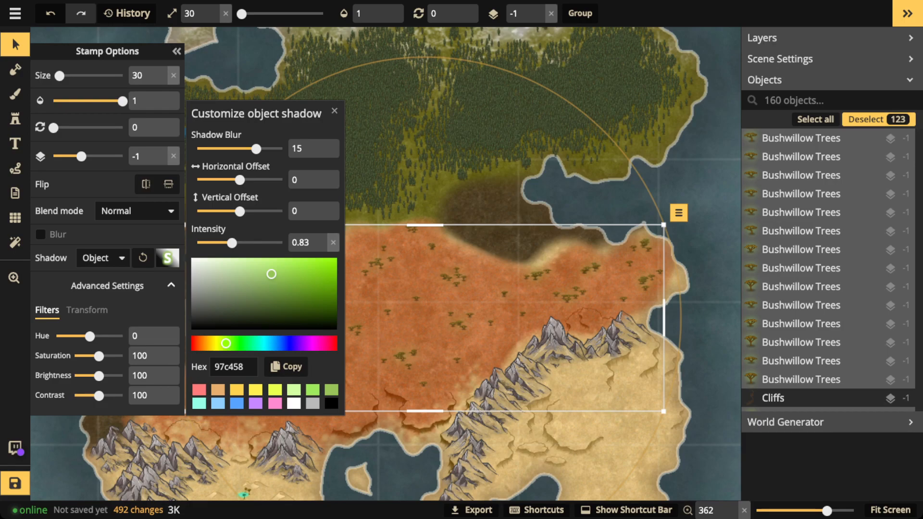
{"action": "left_click", "coordinate": [304, 294]}
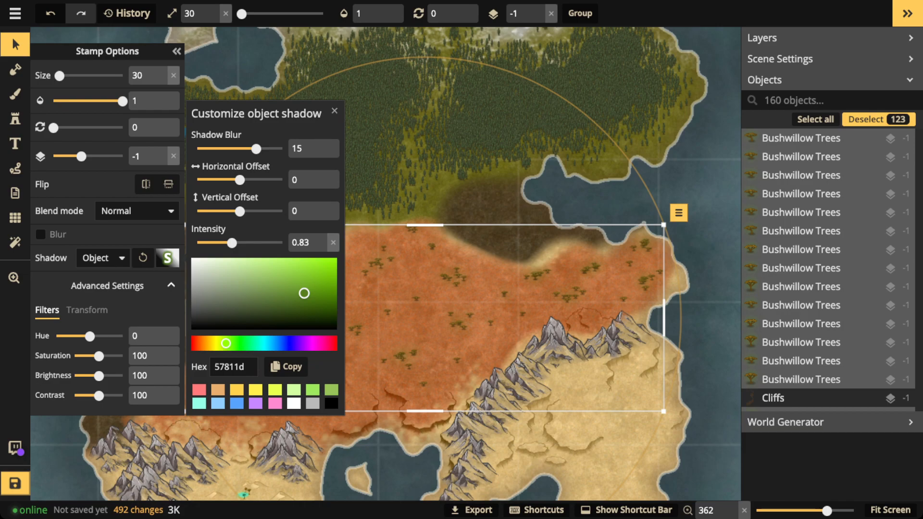
{"action": "left_click", "coordinate": [304, 306]}
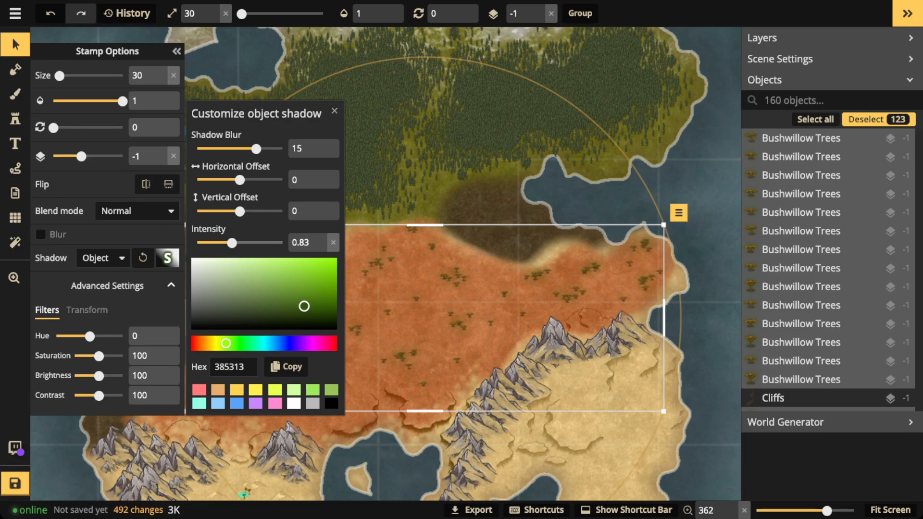
{"action": "left_click_drag", "start_coordinate": [232, 242], "coordinate": [243, 243]}
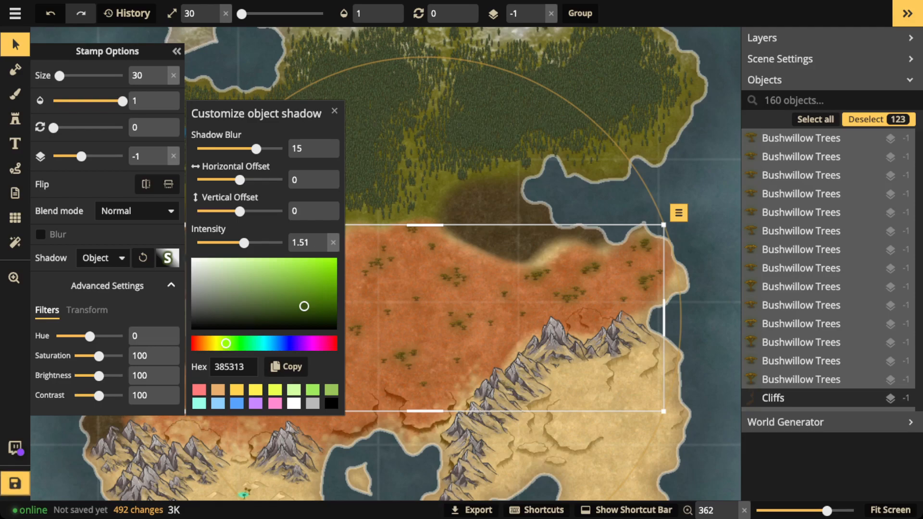
{"action": "left_click", "coordinate": [15, 44]}
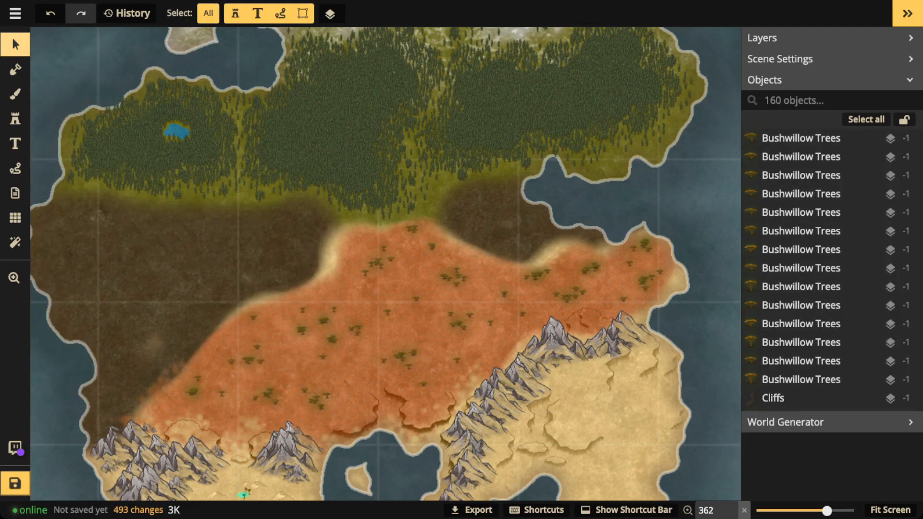
Examine the green shadows beneath the Bushwillow trees up close and across the whole savanna.
{"action": "scroll", "coordinate": [236, 377], "scroll_direction": "up", "scroll_amount": 5}
{"action": "scroll", "coordinate": [444, 491], "scroll_direction": "up", "scroll_amount": 5}
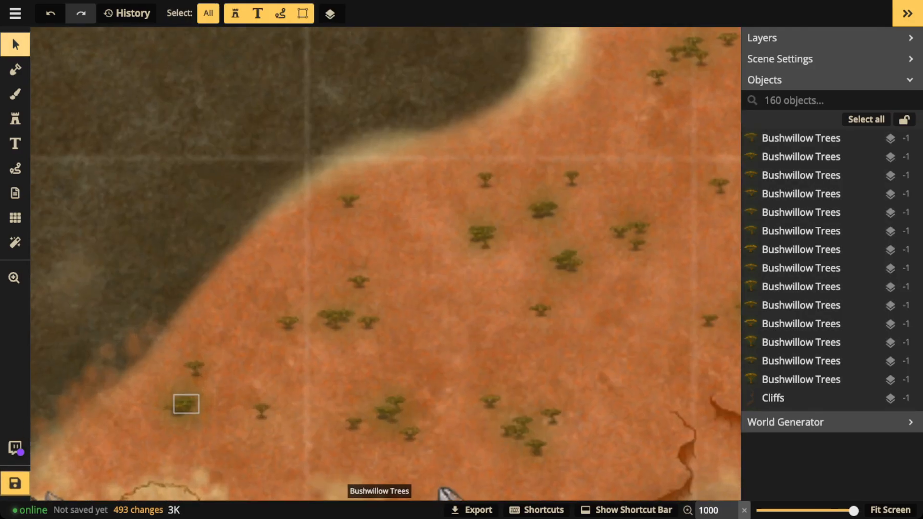
{"action": "left_click_drag", "start_coordinate": [484, 239], "coordinate": [391, 306]}
{"action": "left_click_drag", "start_coordinate": [505, 226], "coordinate": [307, 322]}
{"action": "scroll", "coordinate": [293, 246], "scroll_direction": "down", "scroll_amount": 2}
{"action": "scroll", "coordinate": [292, 246], "scroll_direction": "down", "scroll_amount": 2}
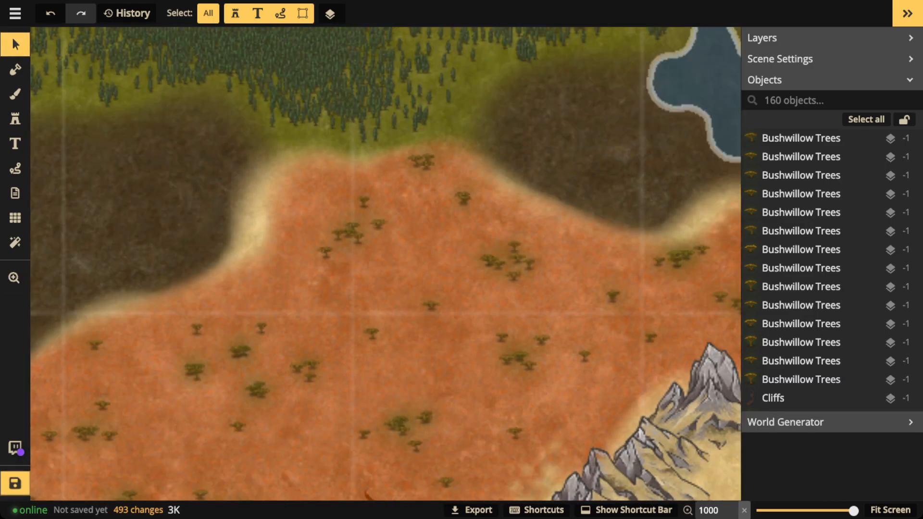
{"action": "left_click_drag", "start_coordinate": [498, 328], "coordinate": [454, 295]}
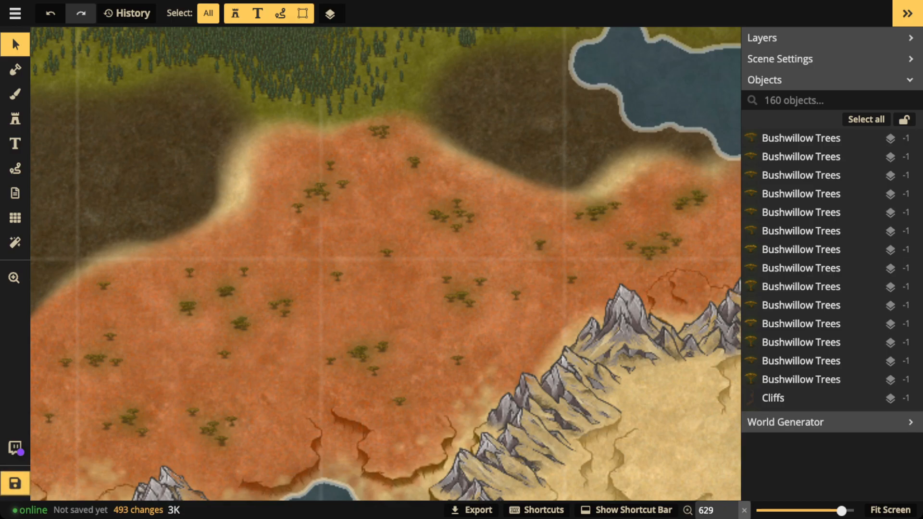
{"action": "scroll", "coordinate": [447, 278], "scroll_direction": "down", "scroll_amount": 5}
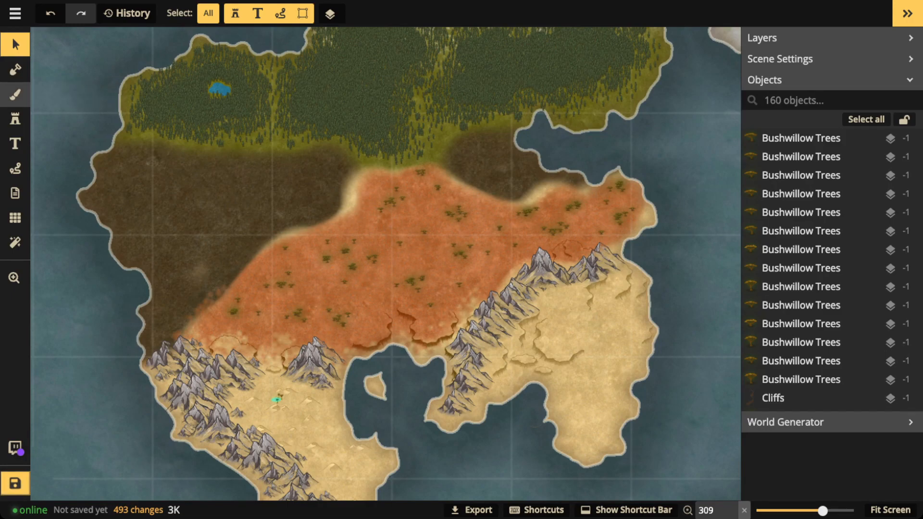
Search all Inkarnate textures for "grass" and choose the Fantasy Regional HD texture in the Parchment Textures pack for the brush.
{"action": "left_click", "coordinate": [15, 94]}
{"action": "key", "text": "f"}
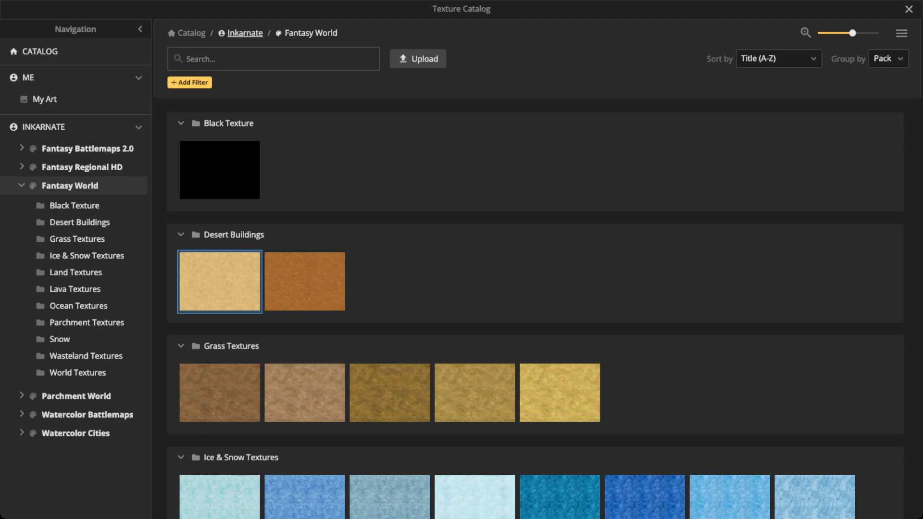
{"action": "left_click", "coordinate": [245, 33]}
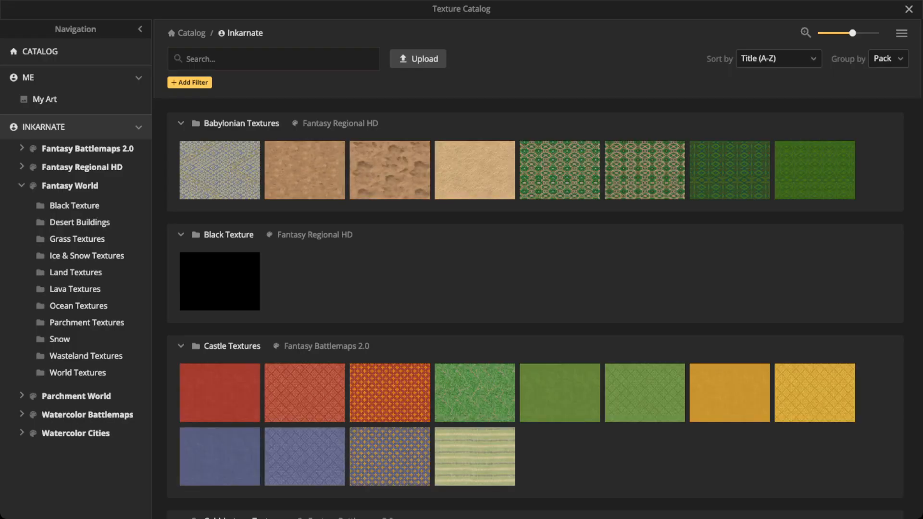
{"action": "left_click", "coordinate": [273, 59]}
{"action": "type", "text": "grass"}
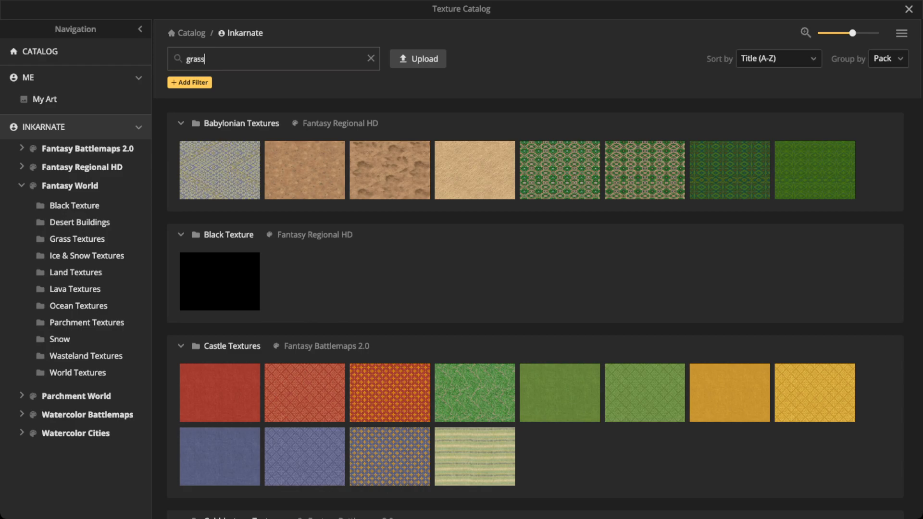
{"action": "scroll", "coordinate": [535, 307], "scroll_direction": "down", "scroll_amount": 15}
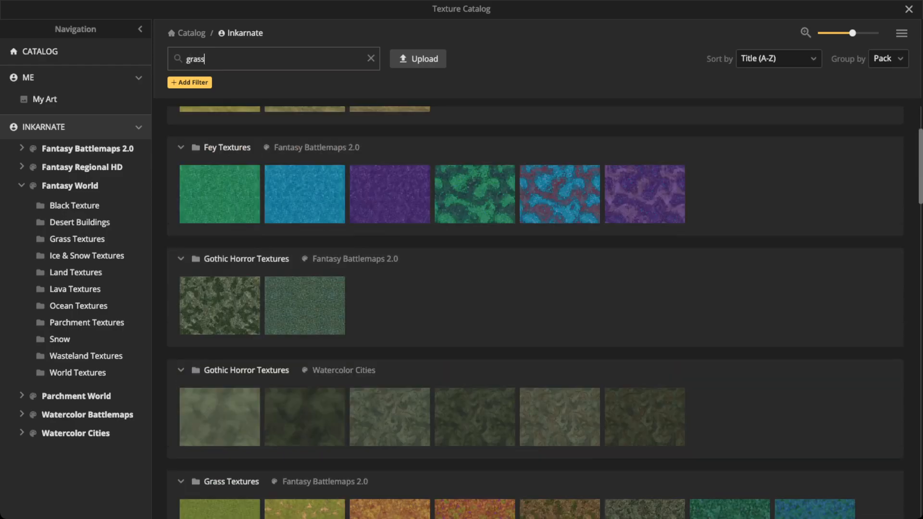
{"action": "scroll", "coordinate": [305, 288], "scroll_direction": "down", "scroll_amount": 10}
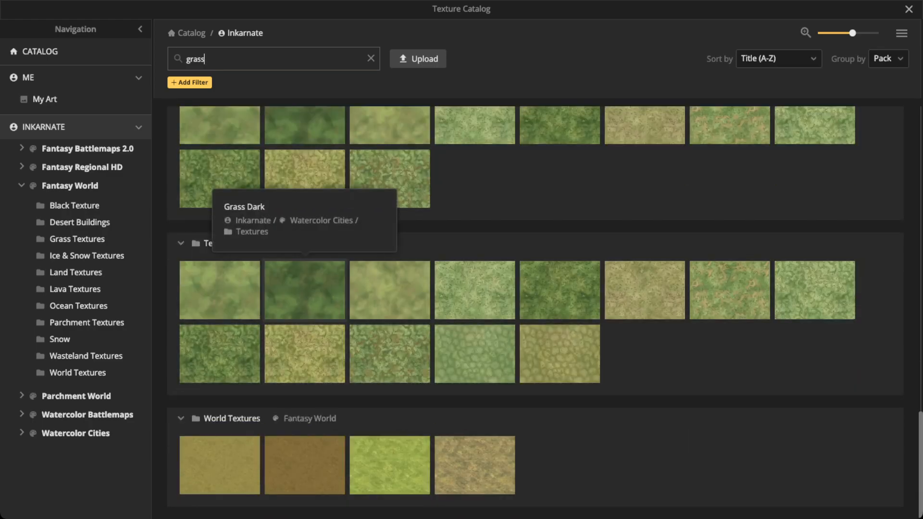
{"action": "scroll", "coordinate": [304, 289], "scroll_direction": "up", "scroll_amount": 4}
{"action": "scroll", "coordinate": [305, 289], "scroll_direction": "up", "scroll_amount": 1}
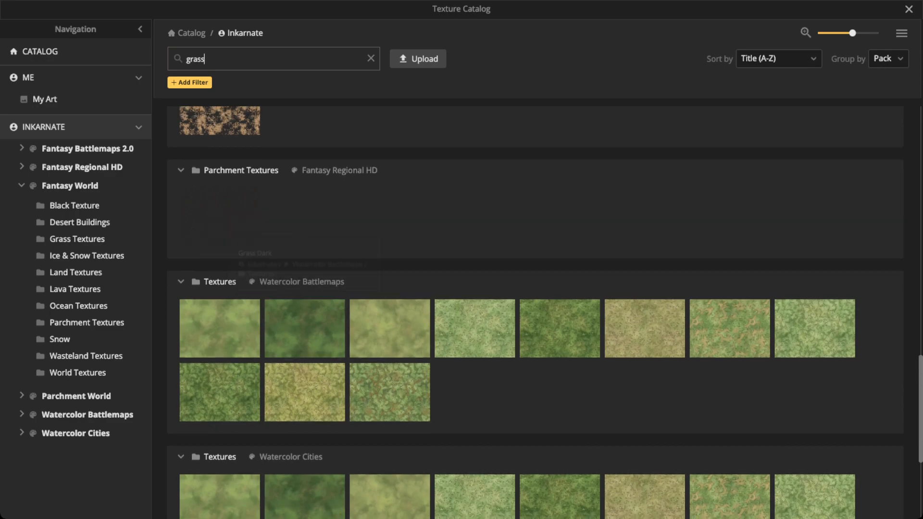
{"action": "left_click", "coordinate": [219, 218]}
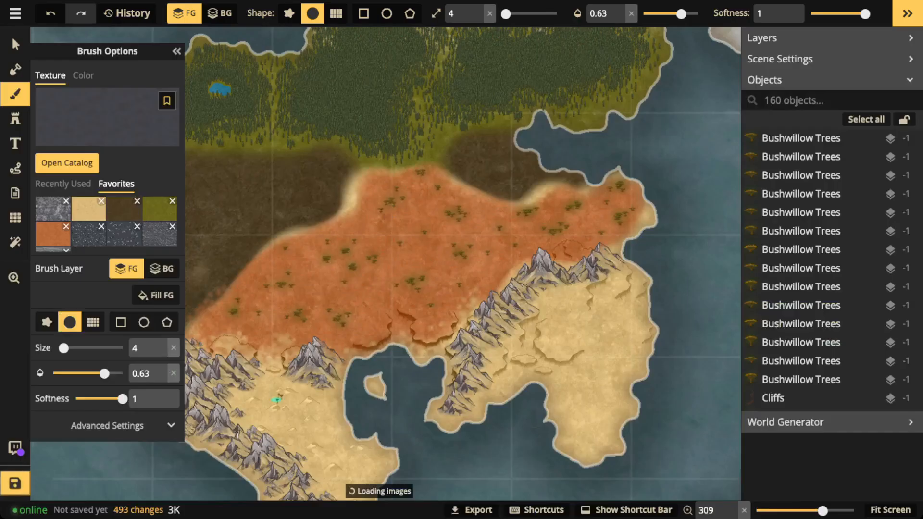
Set the foreground brush's opacity to 1 and its size to 14 for work on the savanna.
{"action": "scroll", "coordinate": [378, 260], "scroll_direction": "up", "scroll_amount": 8}
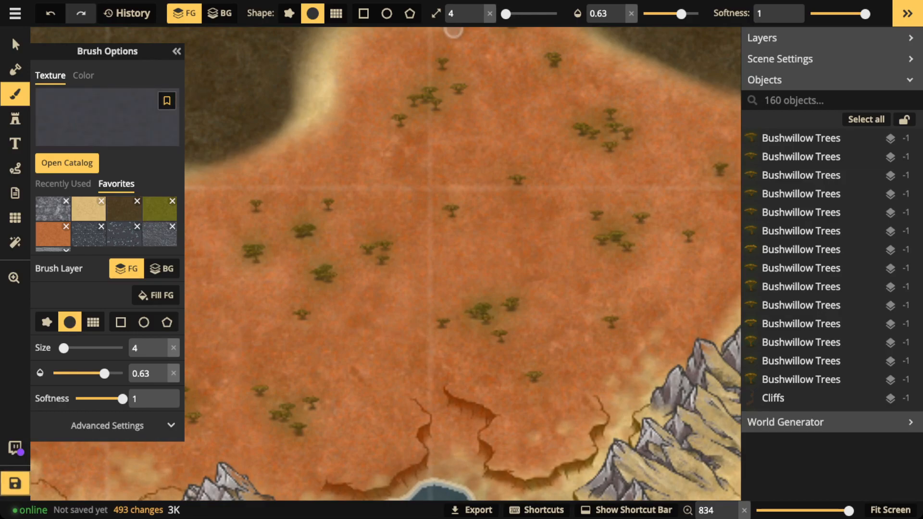
{"action": "key", "text": "e"}
{"action": "key", "text": "e"}
{"action": "key", "text": "e"}
{"action": "key", "text": "e"}
{"action": "key", "text": "w"}
{"action": "key", "text": "w"}
{"action": "key", "text": "w"}
{"action": "key", "text": "w"}
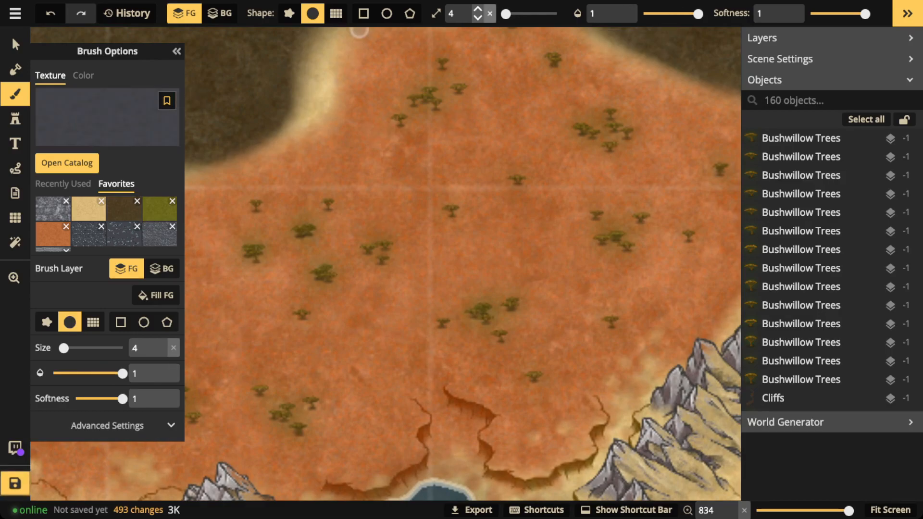
{"action": "key", "text": "s"}
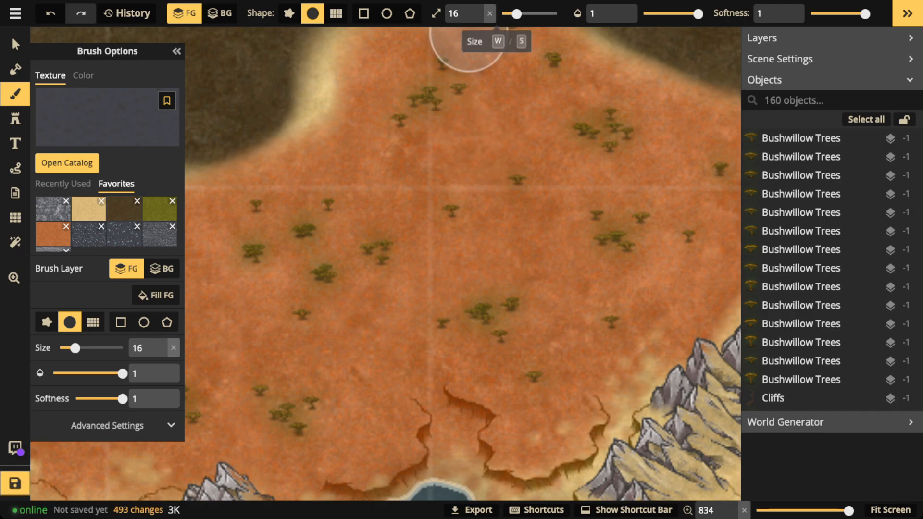
{"action": "key", "text": "s"}
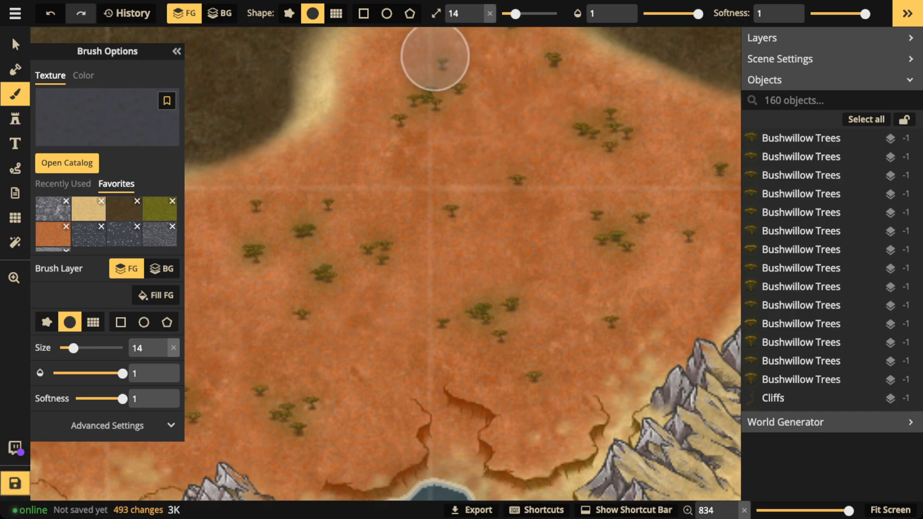
{"action": "key", "text": "p"}
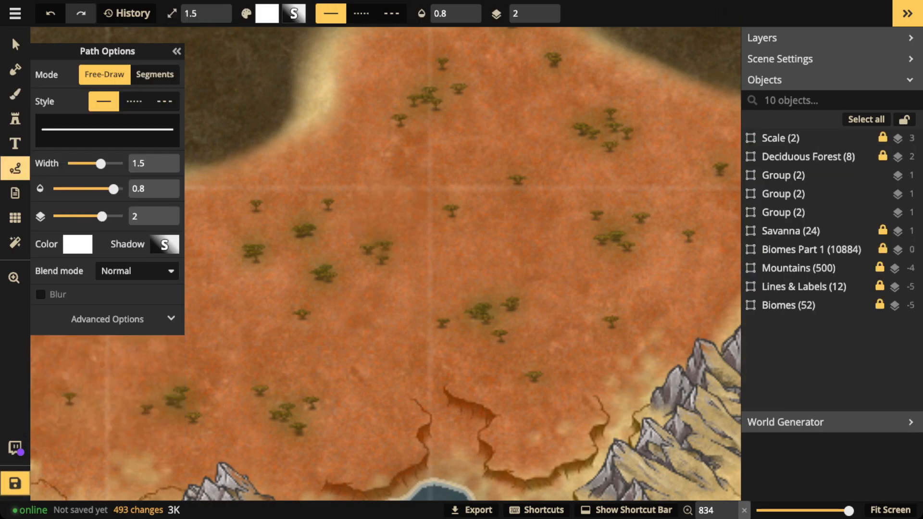
{"action": "mouse_move", "coordinate": [519, 193]}
{"action": "left_mouse_down"}
{"action": "mouse_move", "coordinate": [456, 229]}
{"action": "mouse_move", "coordinate": [417, 239]}
{"action": "mouse_move", "coordinate": [394, 281]}
{"action": "mouse_move", "coordinate": [436, 310]}
{"action": "mouse_move", "coordinate": [502, 284]}
{"action": "mouse_move", "coordinate": [554, 302]}
{"action": "mouse_move", "coordinate": [591, 270]}
{"action": "mouse_move", "coordinate": [583, 230]}
{"action": "mouse_move", "coordinate": [541, 192]}
{"action": "mouse_move", "coordinate": [511, 191]}
{"action": "left_mouse_up"}
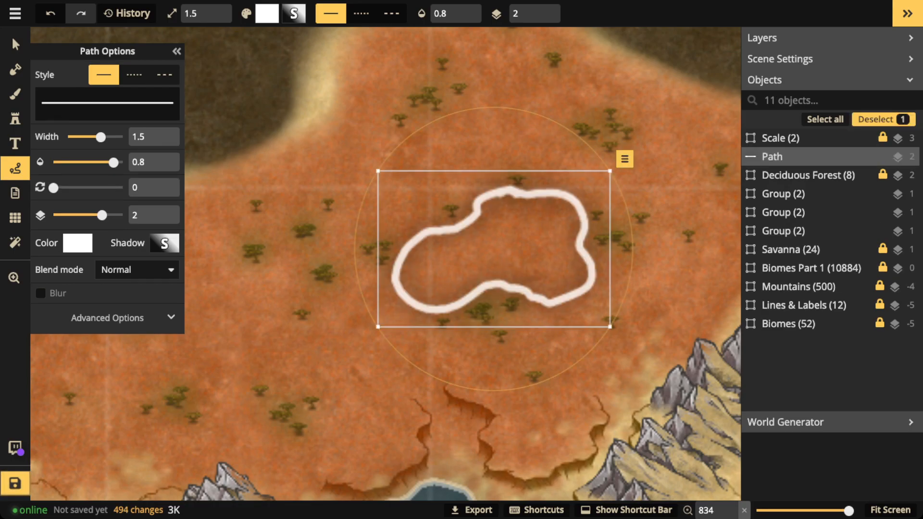
{"action": "key", "text": "Delete"}
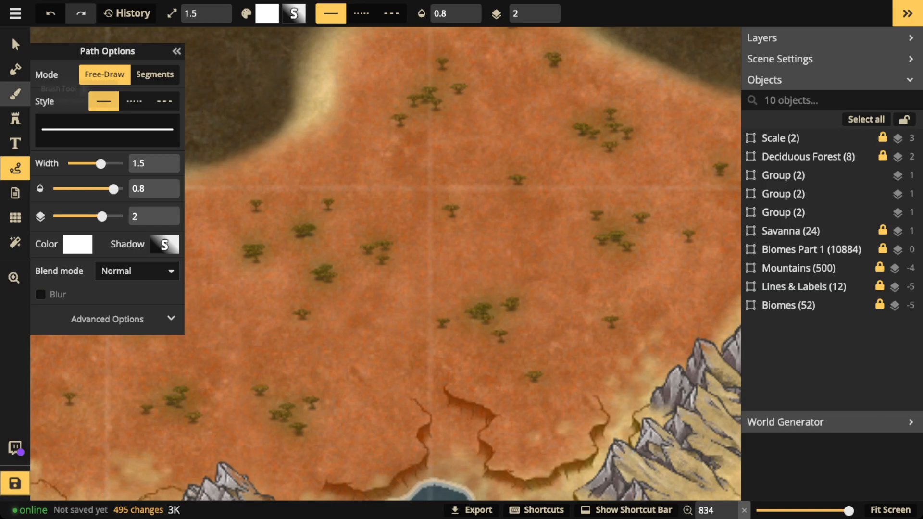
Paint the sparse grass texture onto the orange ground around the Bushwillow trees in the savanna's middle and western part.
{"action": "left_click", "coordinate": [15, 94]}
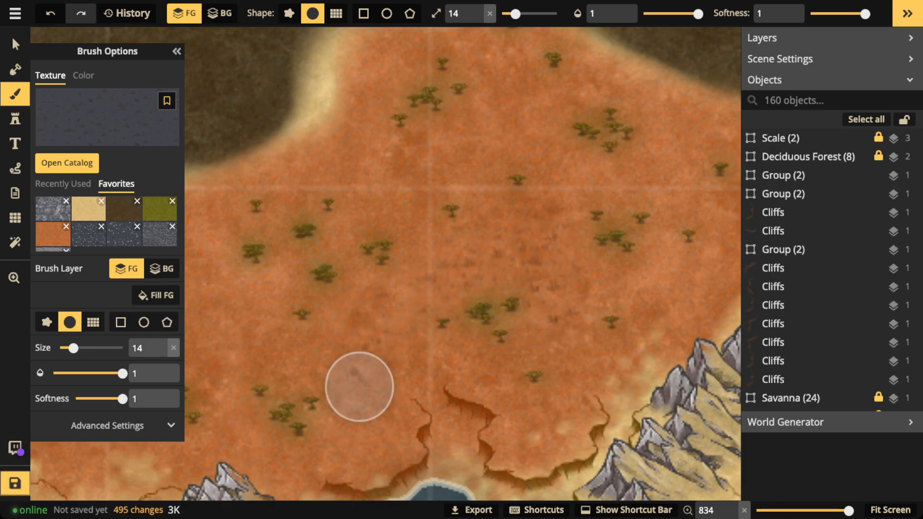
{"action": "mouse_move", "coordinate": [357, 388]}
{"action": "left_mouse_down"}
{"action": "mouse_move", "coordinate": [527, 111]}
{"action": "mouse_move", "coordinate": [453, 161]}
{"action": "mouse_move", "coordinate": [378, 173]}
{"action": "mouse_move", "coordinate": [341, 140]}
{"action": "left_mouse_up"}
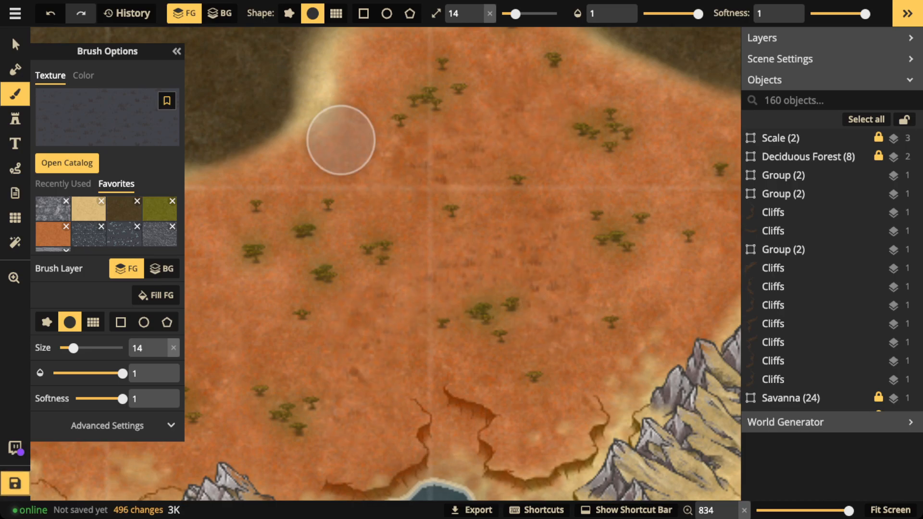
{"action": "scroll", "coordinate": [415, 331], "scroll_direction": "left", "scroll_amount": 3}
{"action": "scroll", "coordinate": [415, 331], "scroll_direction": "left", "scroll_amount": 5}
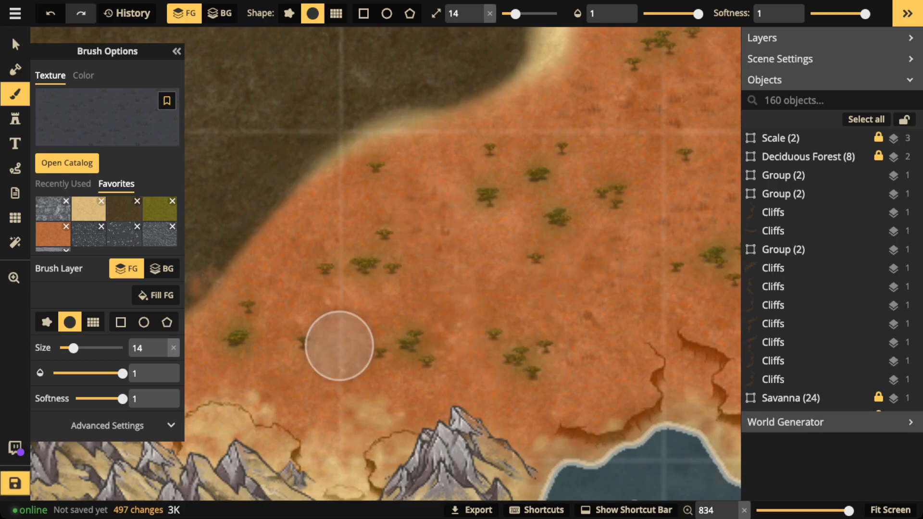
{"action": "left_click", "coordinate": [589, 208]}
{"action": "left_click", "coordinate": [330, 218]}
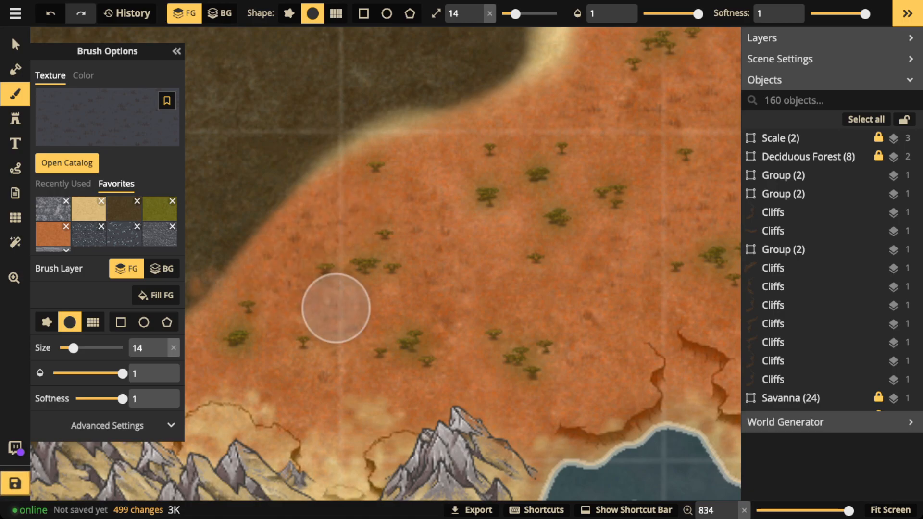
{"action": "left_click", "coordinate": [337, 317]}
{"action": "left_click", "coordinate": [476, 385]}
{"action": "left_click", "coordinate": [615, 336]}
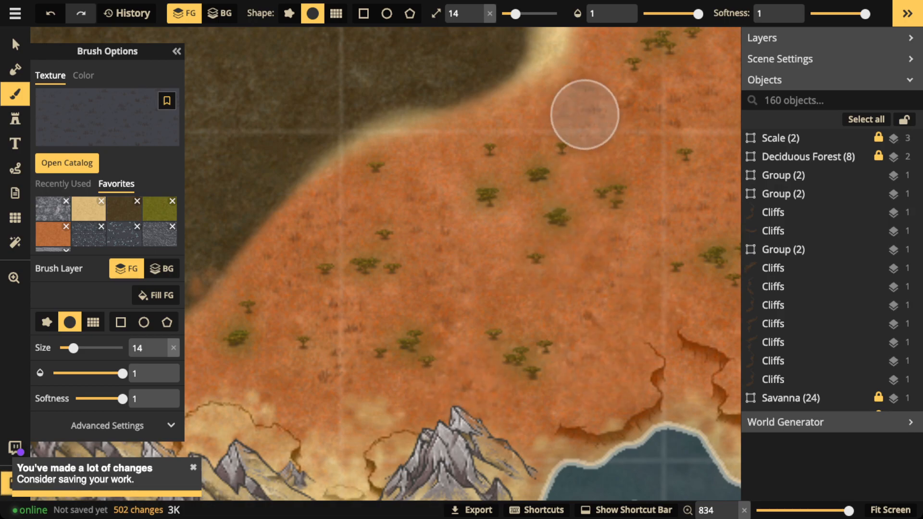
Paint the sparse grass texture onto the orange ground across the savanna's northern and eastern parts, up to the mountains and coast.
{"action": "left_click", "coordinate": [650, 145]}
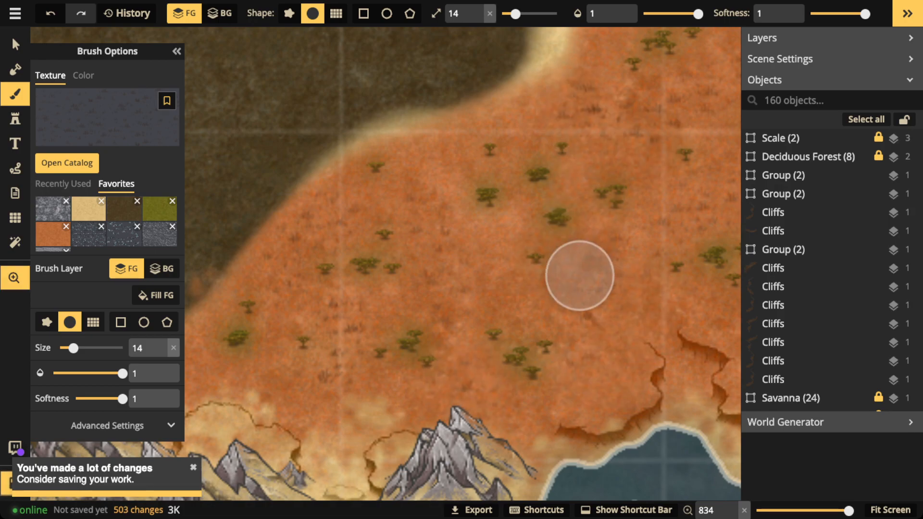
{"action": "left_click_drag", "start_coordinate": [581, 276], "coordinate": [462, 359]}
{"action": "left_click_drag", "start_coordinate": [554, 297], "coordinate": [533, 321]}
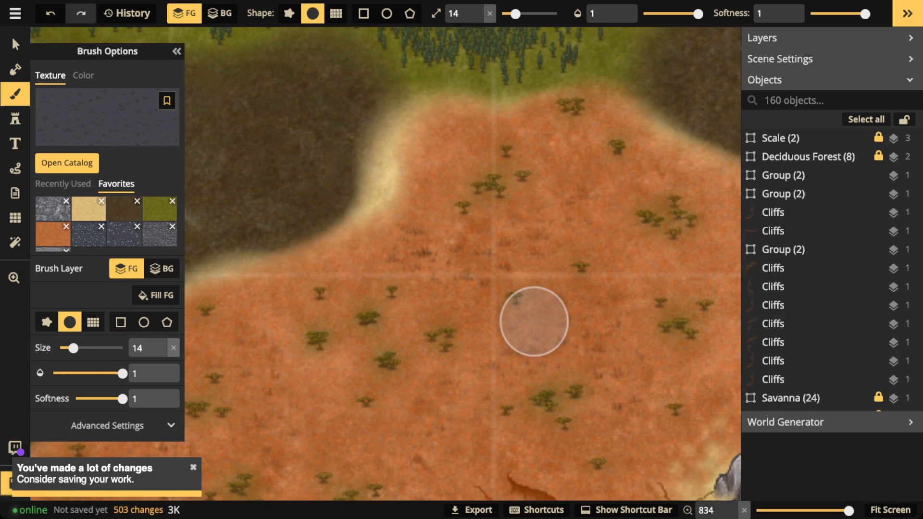
{"action": "left_click_drag", "start_coordinate": [591, 290], "coordinate": [416, 278]}
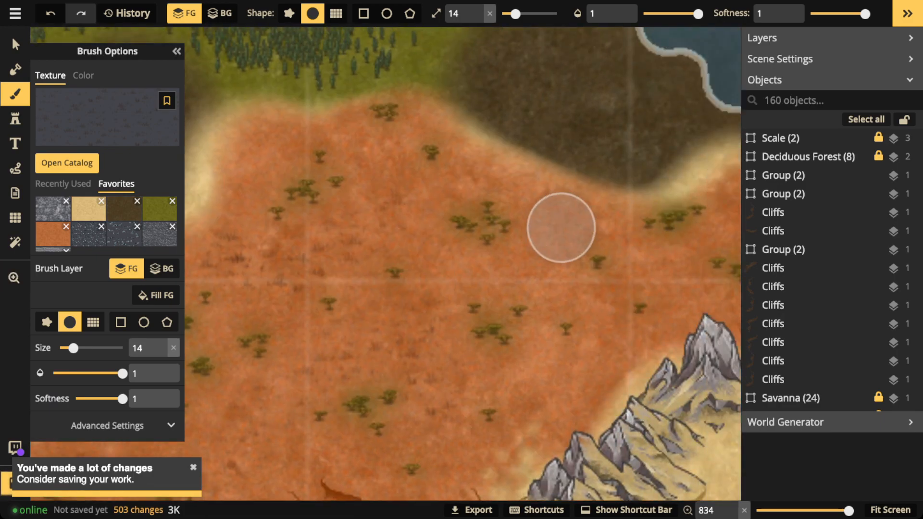
{"action": "left_click", "coordinate": [553, 229]}
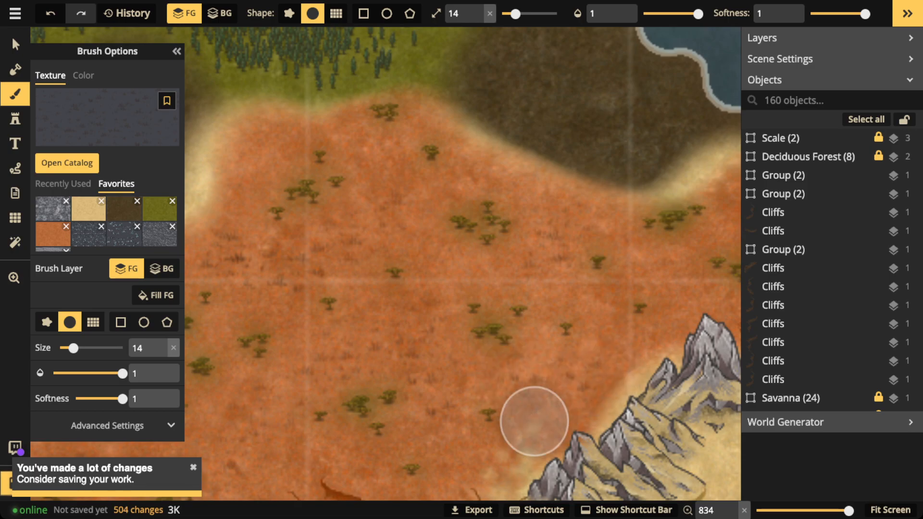
{"action": "left_click", "coordinate": [623, 343]}
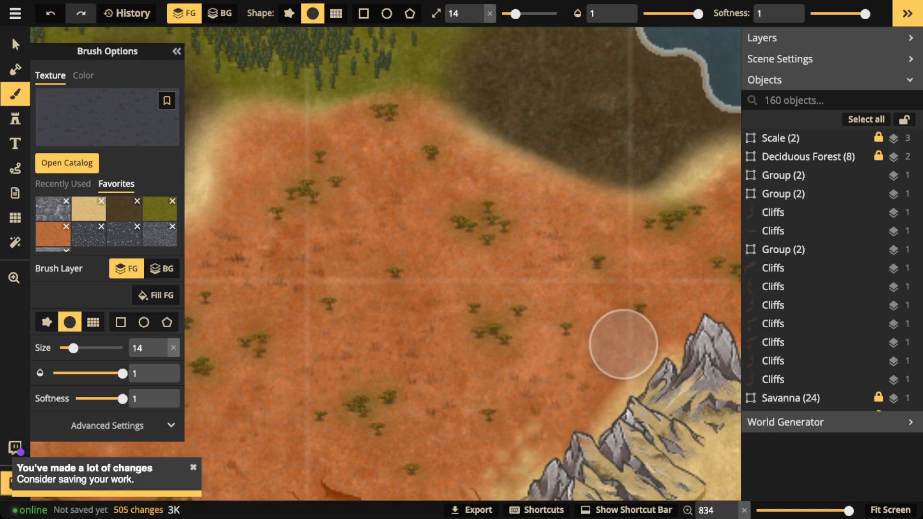
{"action": "mouse_move", "coordinate": [624, 344]}
{"action": "left_mouse_down"}
{"action": "mouse_move", "coordinate": [526, 325]}
{"action": "mouse_move", "coordinate": [354, 321]}
{"action": "left_mouse_up"}
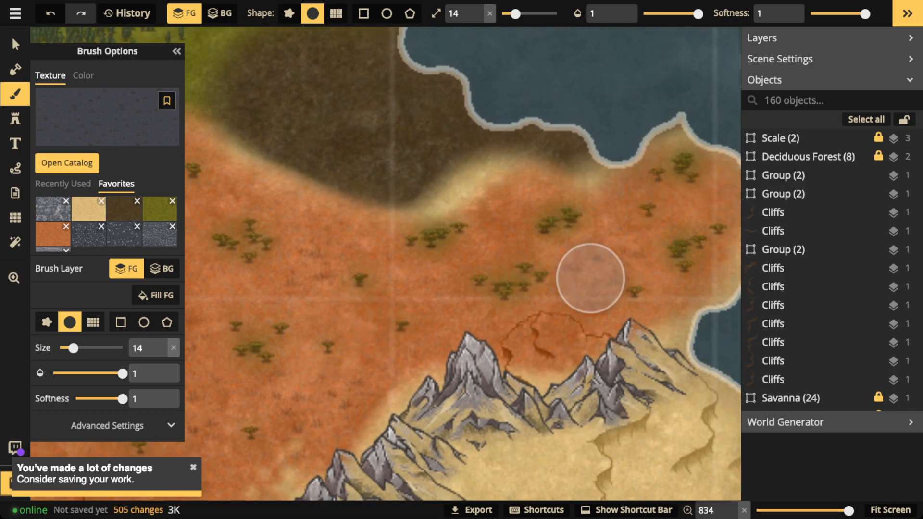
{"action": "left_click_drag", "start_coordinate": [597, 269], "coordinate": [563, 201]}
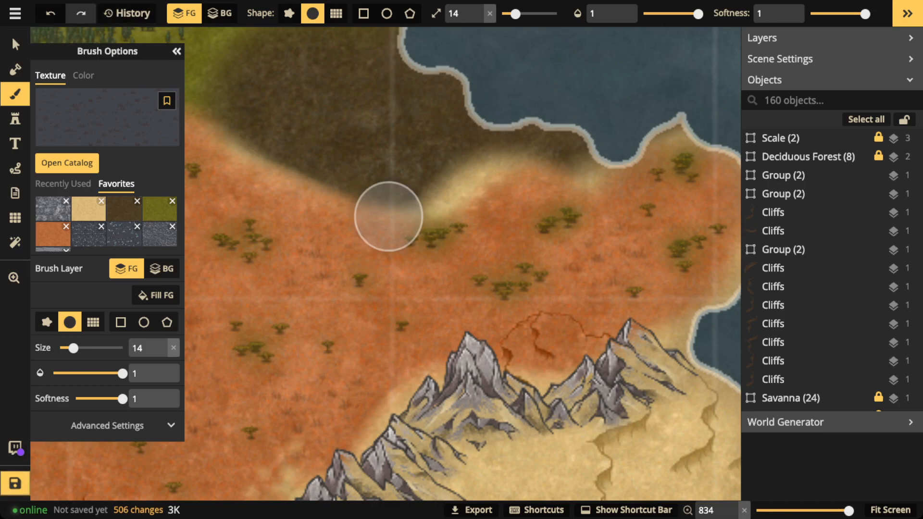
Close the brush options, switch to the Select tool and save the map with the finished savanna.
{"action": "left_click", "coordinate": [177, 51]}
{"action": "key", "text": "v"}
{"action": "scroll", "coordinate": [685, 180], "scroll_direction": "down", "scroll_amount": 8}
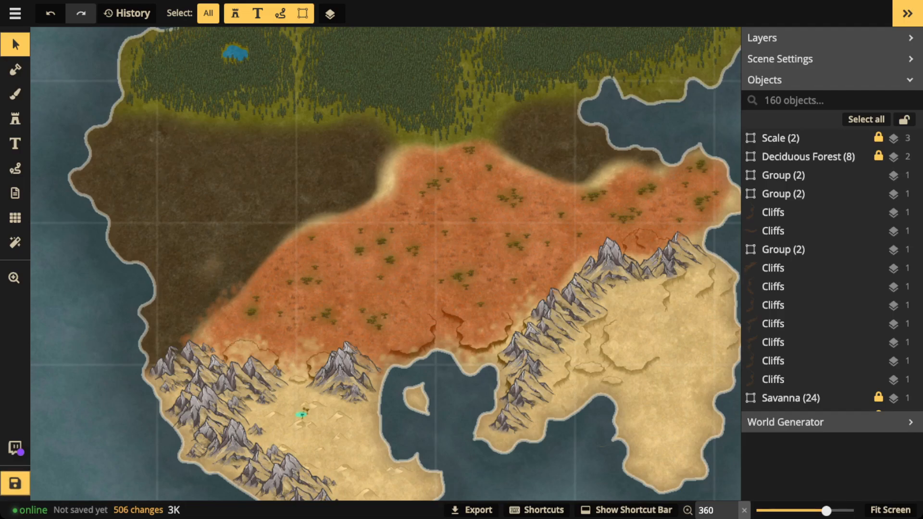
{"action": "scroll", "coordinate": [473, 285], "scroll_direction": "down", "scroll_amount": 2}
{"action": "left_click_drag", "start_coordinate": [473, 284], "coordinate": [472, 485]}
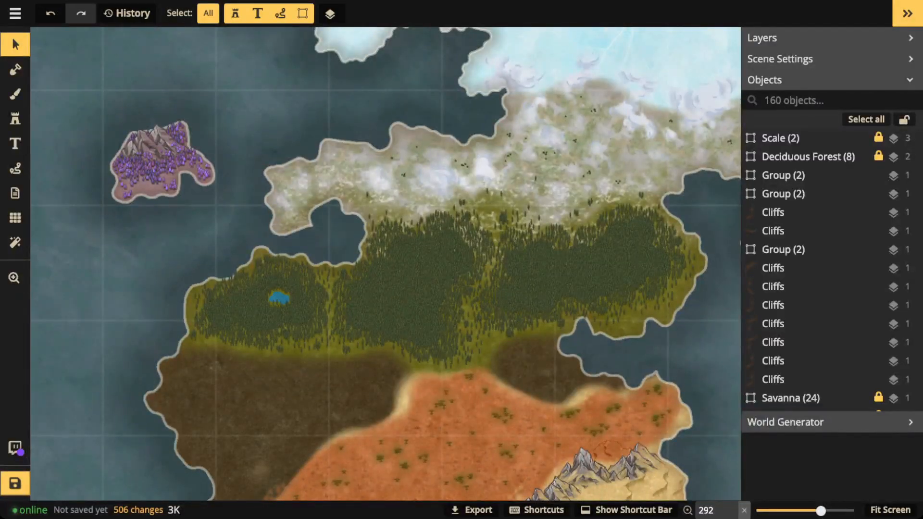
{"action": "left_click_drag", "start_coordinate": [409, 372], "coordinate": [362, 155]}
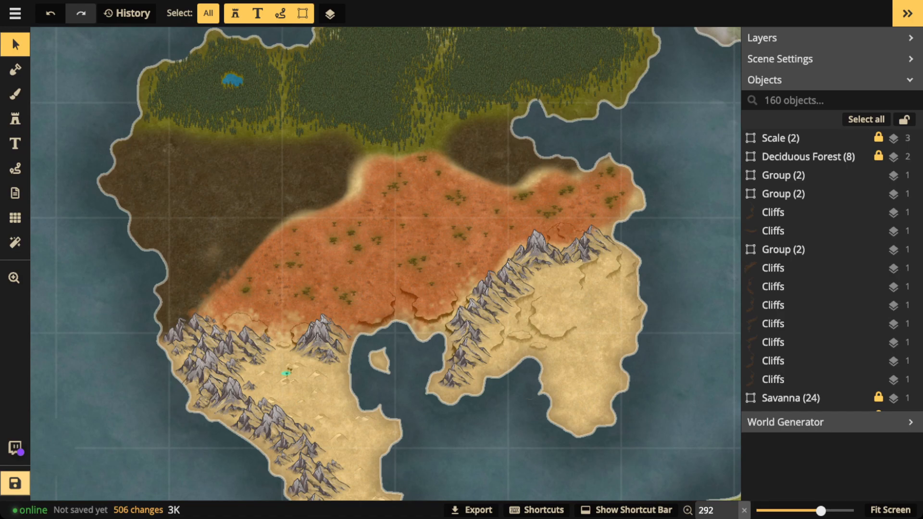
{"action": "key", "text": "ctrl+s"}
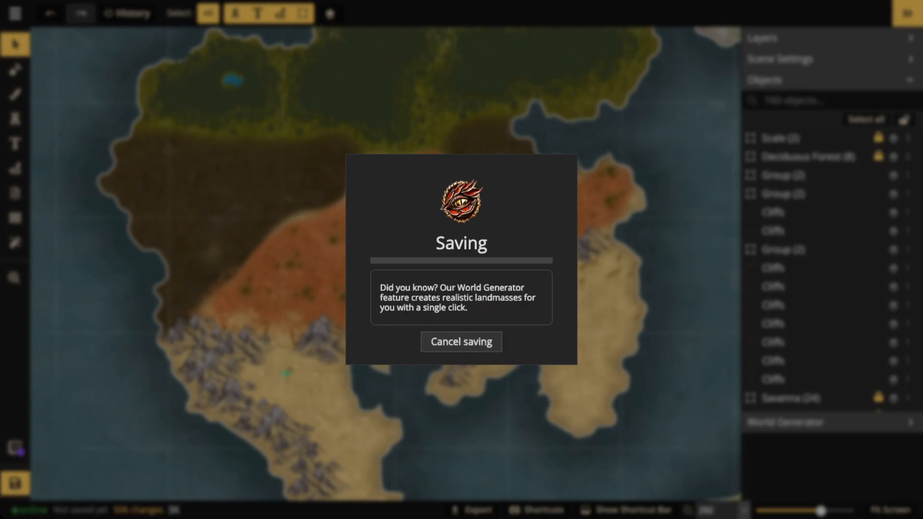
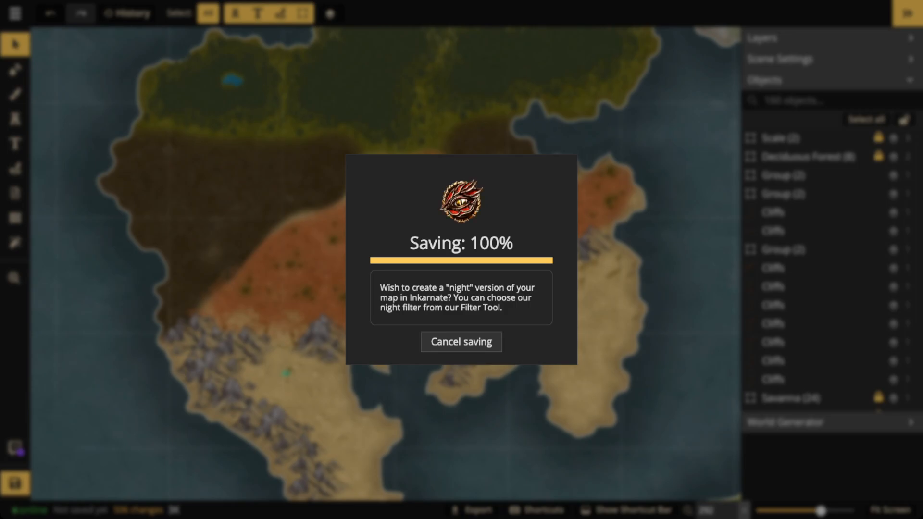
Show the Deciduous Forest label group at opacity 1 to read its text and arrows, and hide it again with opacity 0.
{"action": "scroll", "coordinate": [409, 244], "scroll_direction": "down", "scroll_amount": 5}
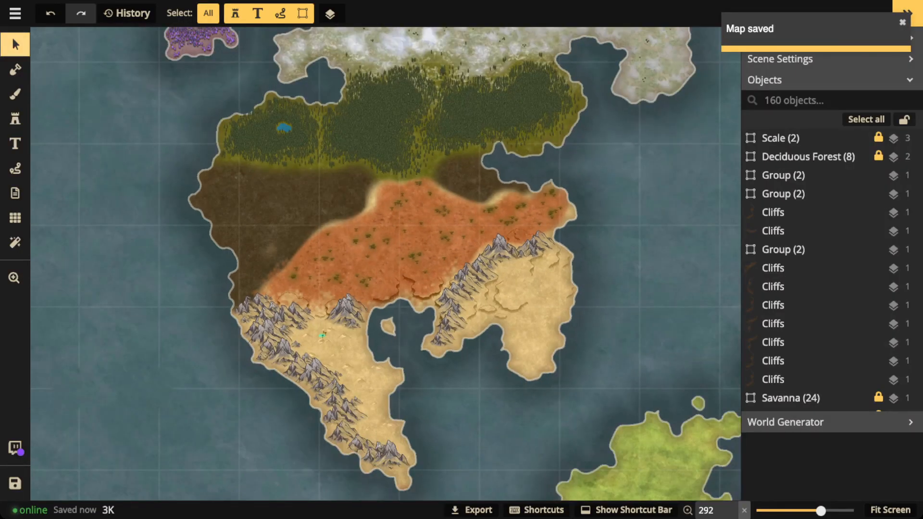
{"action": "scroll", "coordinate": [409, 243], "scroll_direction": "down", "scroll_amount": 3}
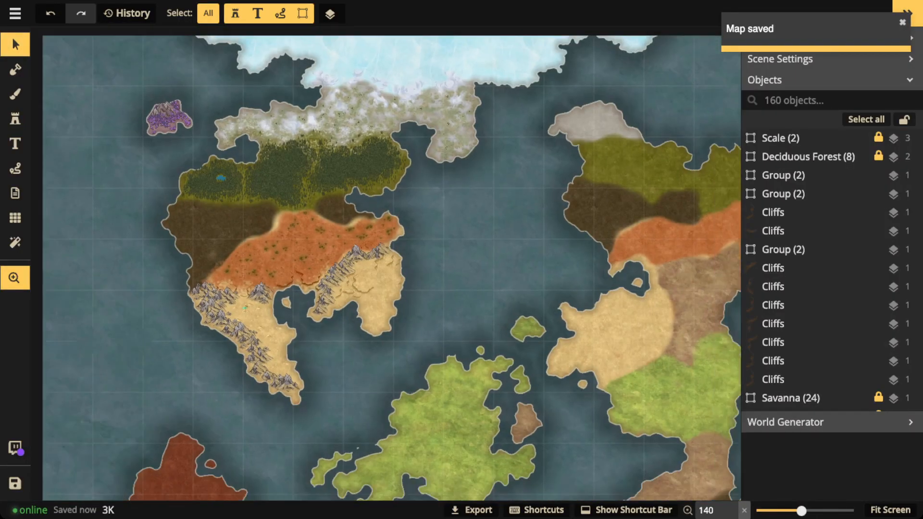
{"action": "scroll", "coordinate": [409, 244], "scroll_direction": "down", "scroll_amount": 1}
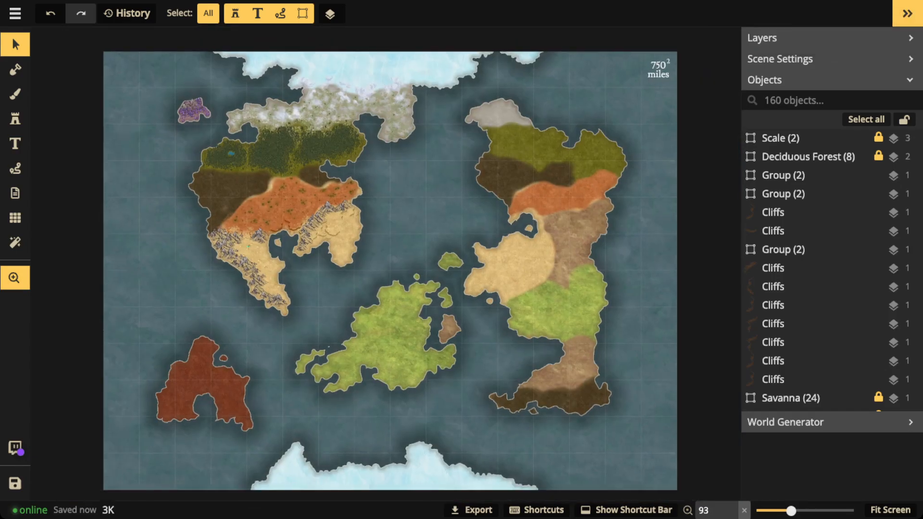
{"action": "left_click", "coordinate": [801, 156]}
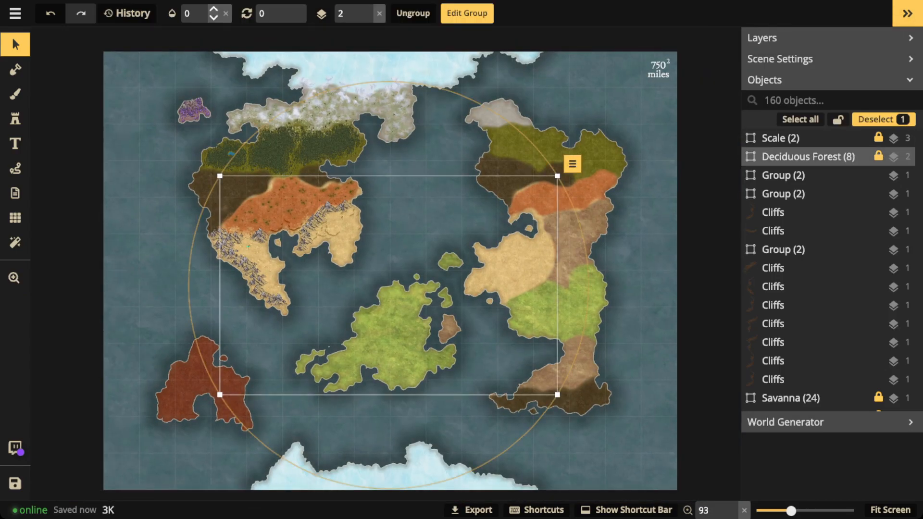
{"action": "left_click", "coordinate": [225, 13]}
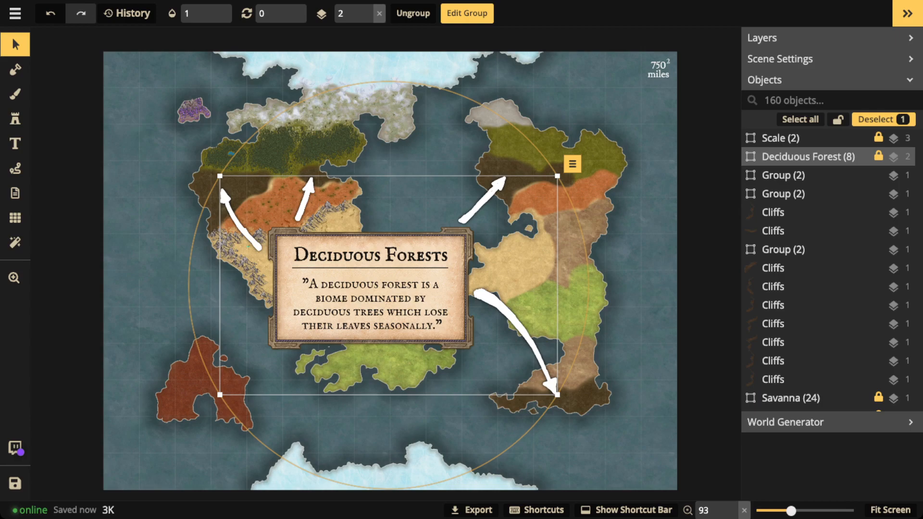
{"action": "left_click", "coordinate": [202, 13]}
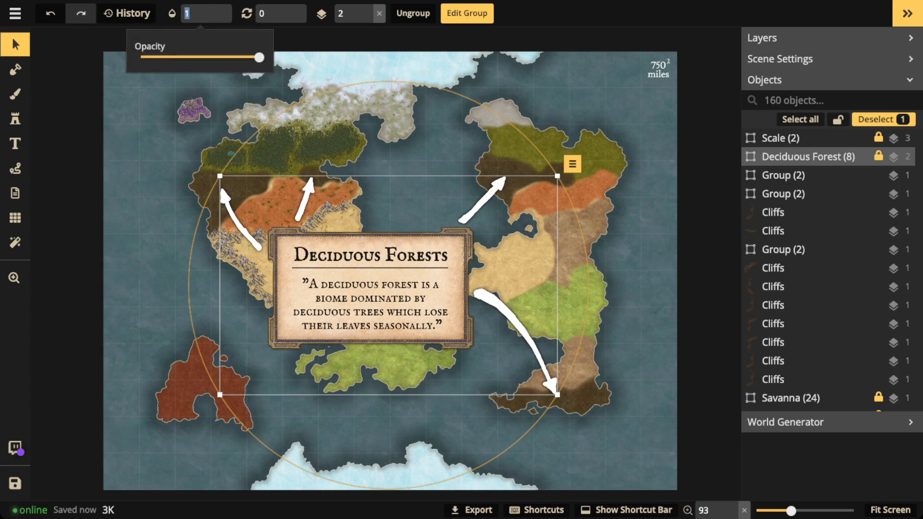
{"action": "type", "text": "0"}
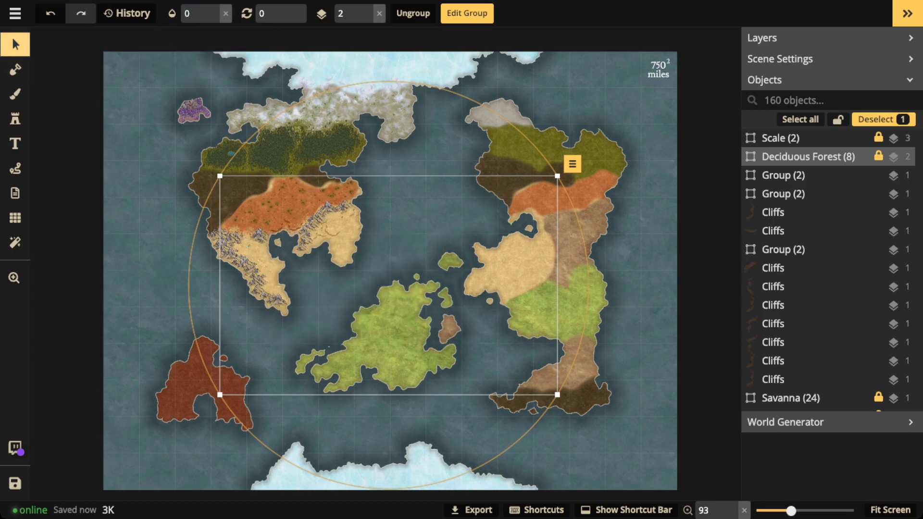
{"action": "scroll", "coordinate": [502, 175], "scroll_direction": "up", "scroll_amount": 2}
{"action": "scroll", "coordinate": [502, 176], "scroll_direction": "up", "scroll_amount": 5}
{"action": "key", "text": "Escape"}
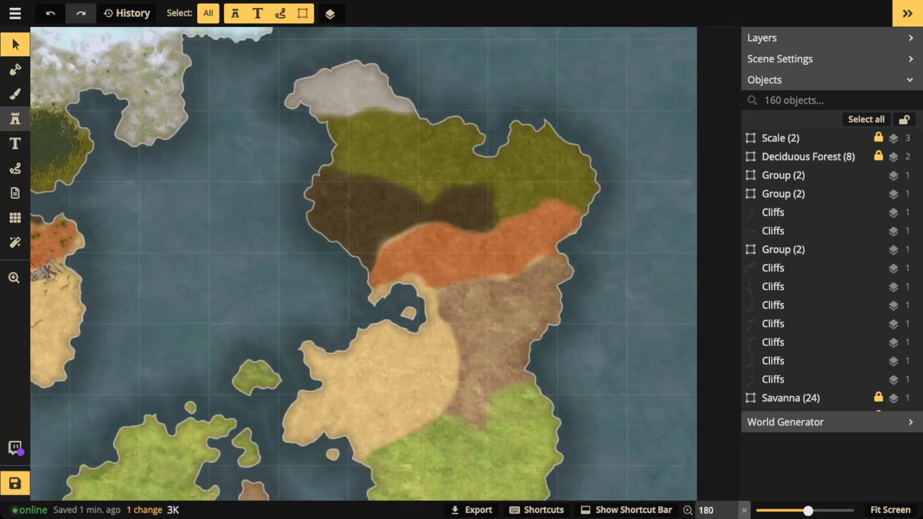
Choose the pointed light-green tree stamp from Fantasy World's Simple Trees in the stamp catalog and set its size to 70.
{"action": "left_click", "coordinate": [15, 119]}
{"action": "key", "text": "f"}
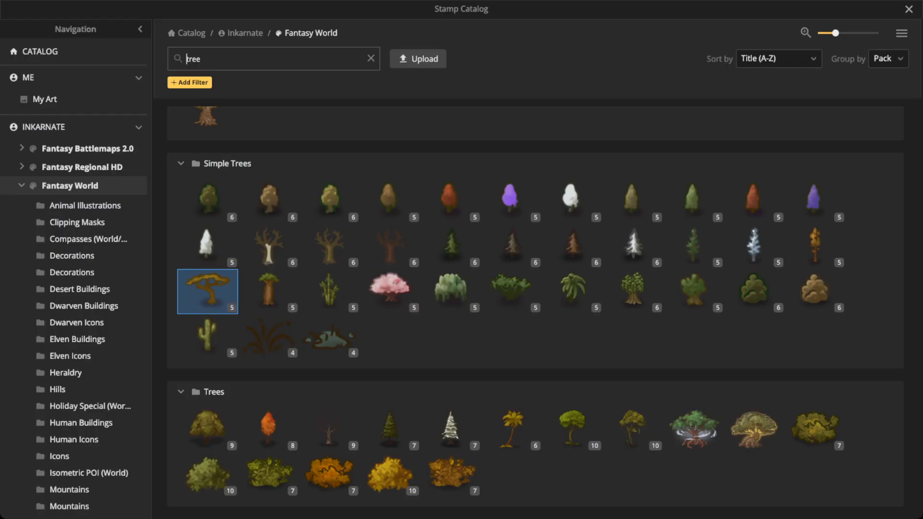
{"action": "mouse_move", "coordinate": [208, 199]}
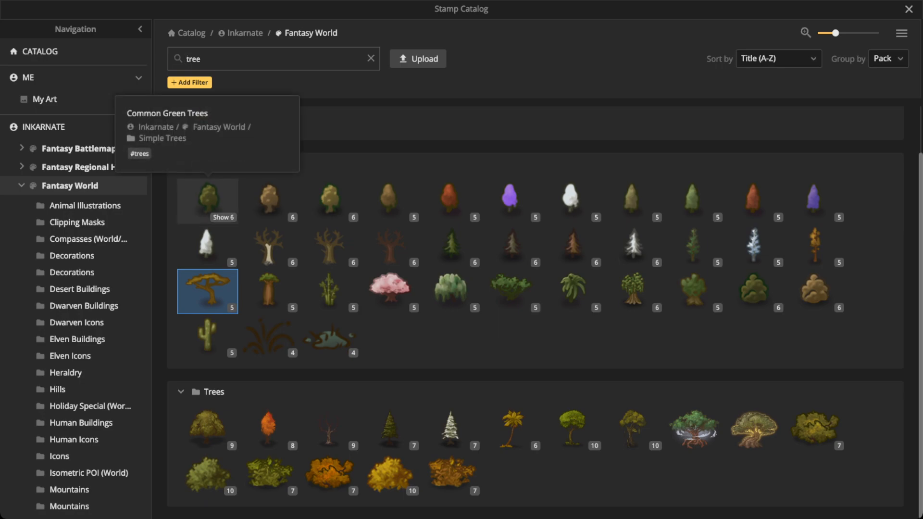
{"action": "mouse_move", "coordinate": [329, 199]}
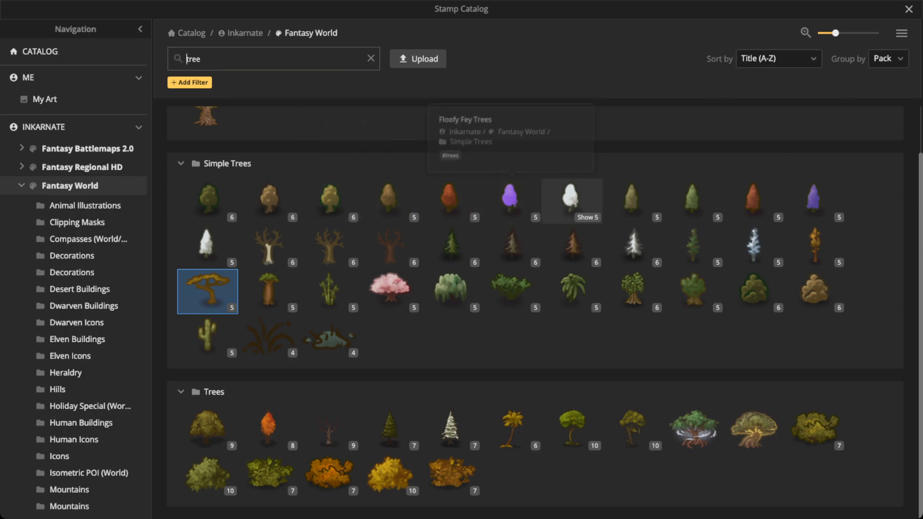
{"action": "mouse_move", "coordinate": [208, 242]}
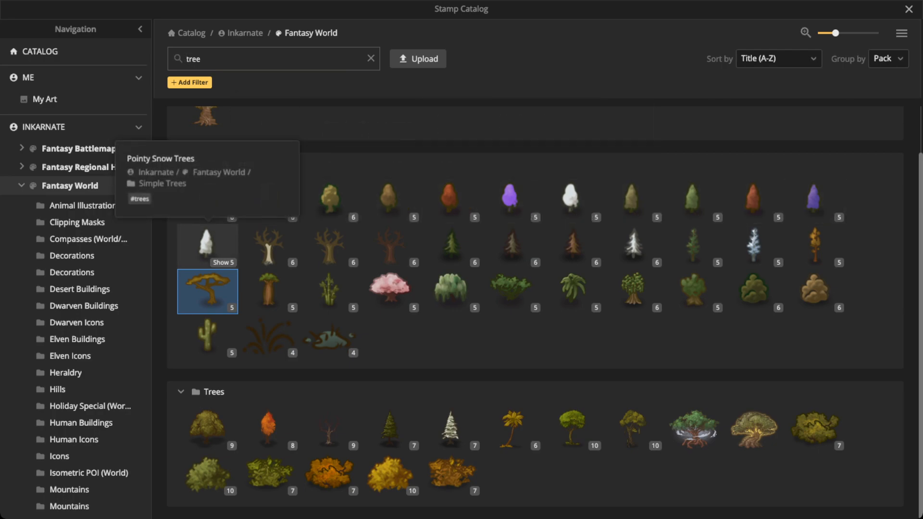
{"action": "mouse_move", "coordinate": [451, 245]}
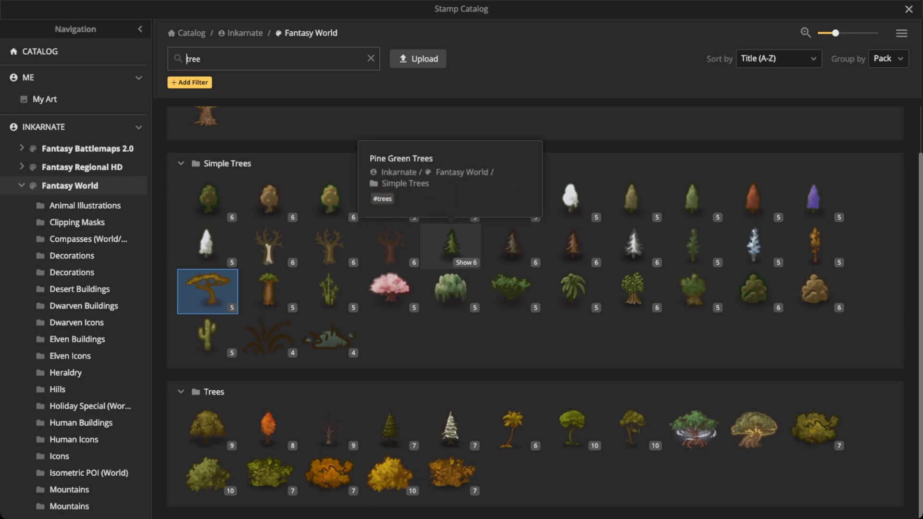
{"action": "mouse_move", "coordinate": [510, 246]}
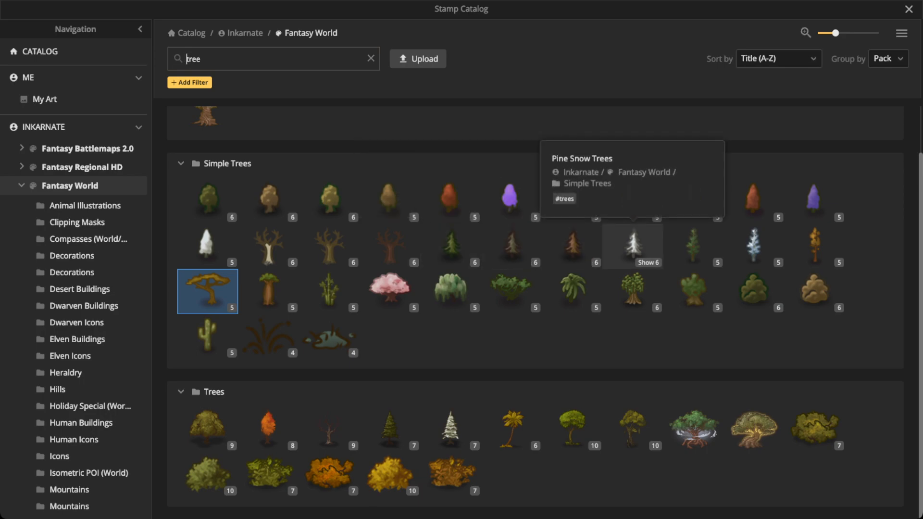
{"action": "mouse_move", "coordinate": [693, 245]}
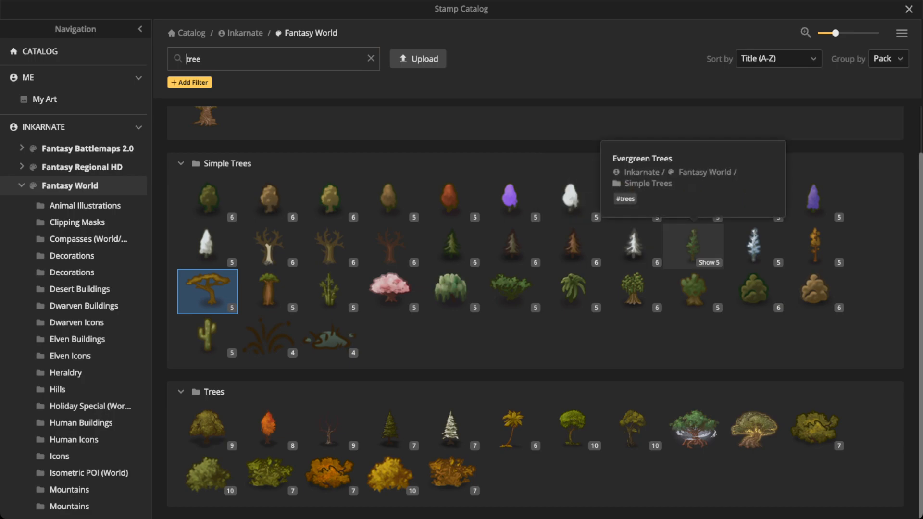
{"action": "mouse_move", "coordinate": [815, 246]}
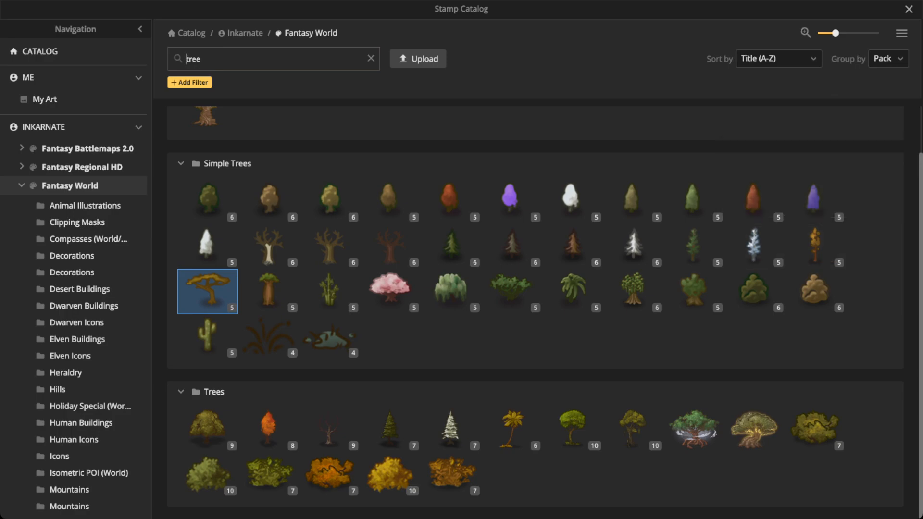
{"action": "mouse_move", "coordinate": [511, 199]}
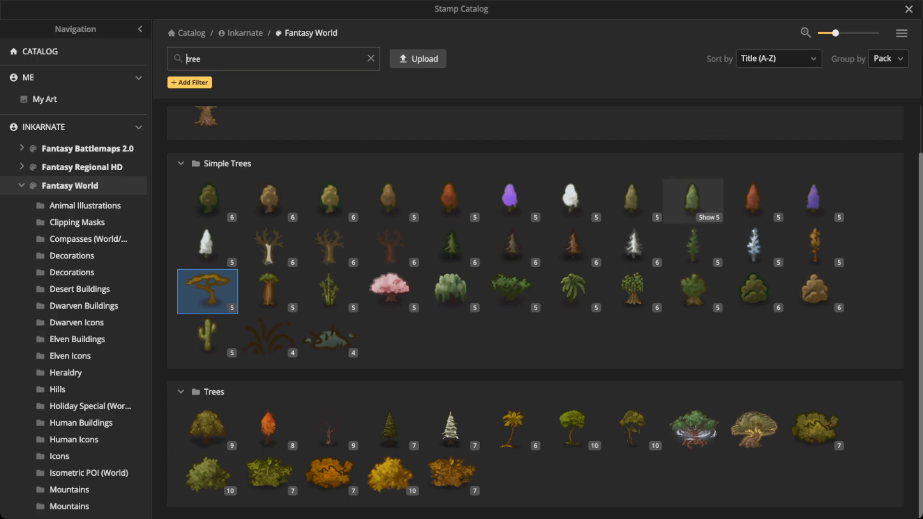
{"action": "left_click", "coordinate": [693, 197]}
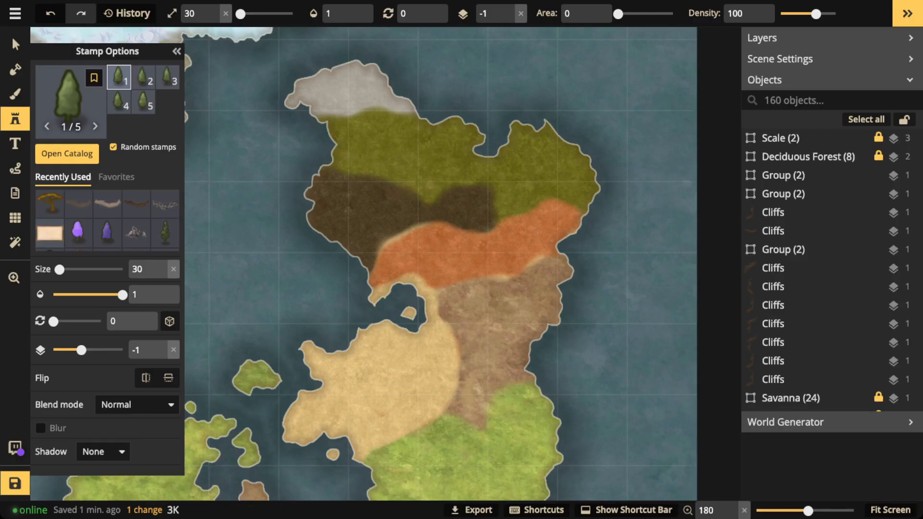
{"action": "scroll", "coordinate": [409, 259], "scroll_direction": "up", "scroll_amount": 4}
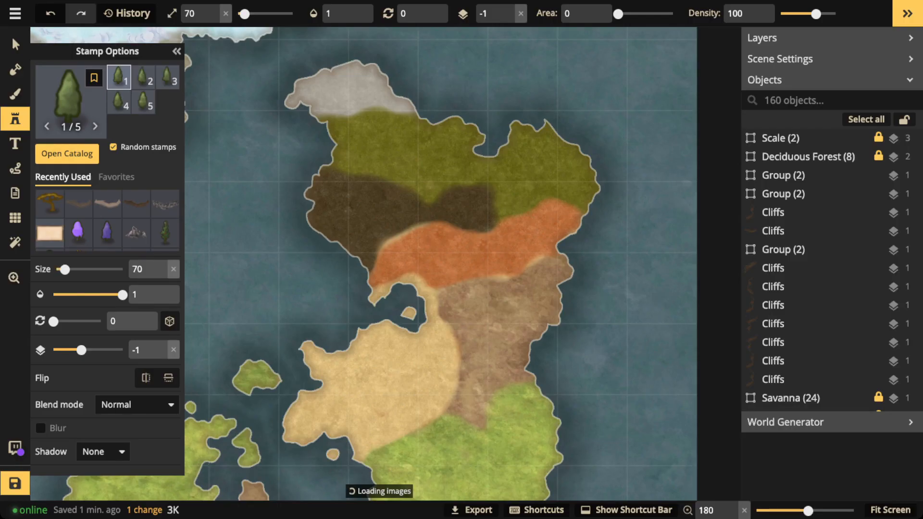
Switch to the recently used cliff stamp and set its size to 110 over the eastern continent's olive-green northern region.
{"action": "left_click_drag", "start_coordinate": [408, 260], "coordinate": [509, 287]}
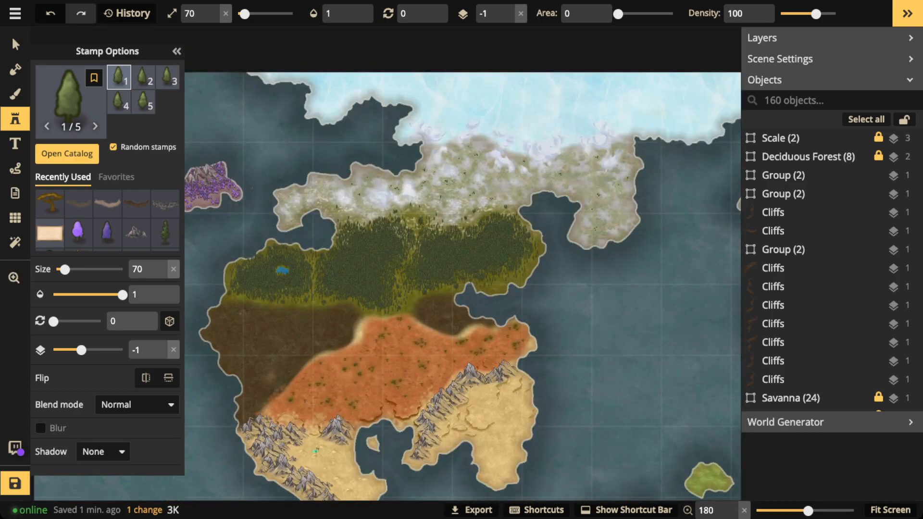
{"action": "scroll", "coordinate": [253, 188], "scroll_direction": "up", "scroll_amount": 1}
{"action": "scroll", "coordinate": [253, 189], "scroll_direction": "up", "scroll_amount": 1}
{"action": "scroll", "coordinate": [253, 189], "scroll_direction": "up", "scroll_amount": 6}
{"action": "left_click_drag", "start_coordinate": [651, 239], "coordinate": [479, 233]}
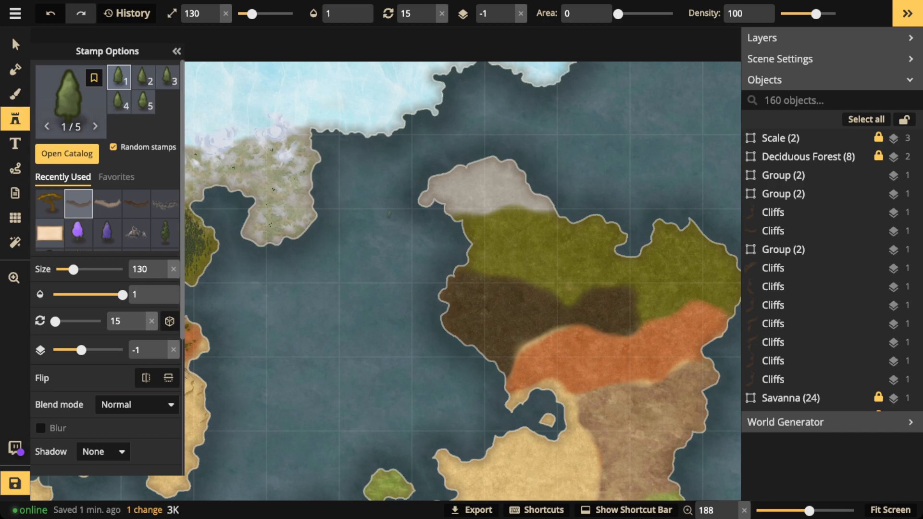
{"action": "left_click", "coordinate": [79, 203]}
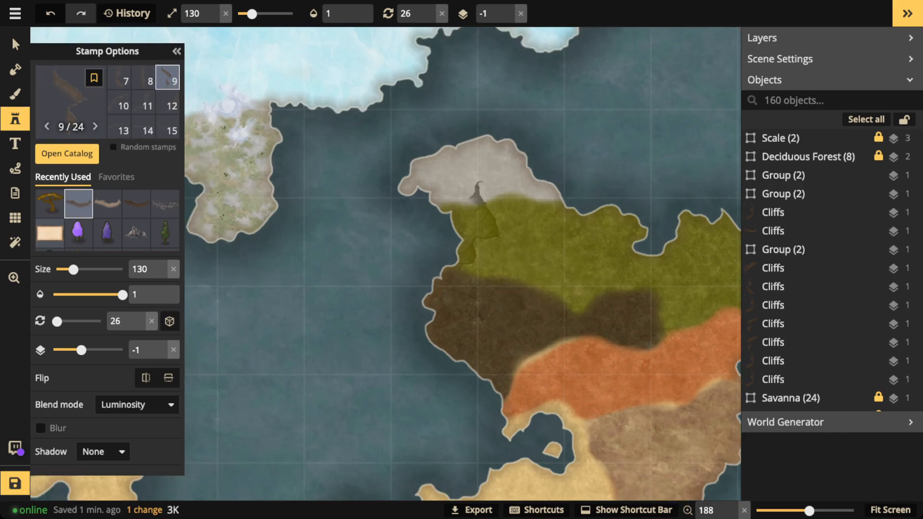
{"action": "scroll", "coordinate": [479, 212], "scroll_direction": "up", "scroll_amount": 3}
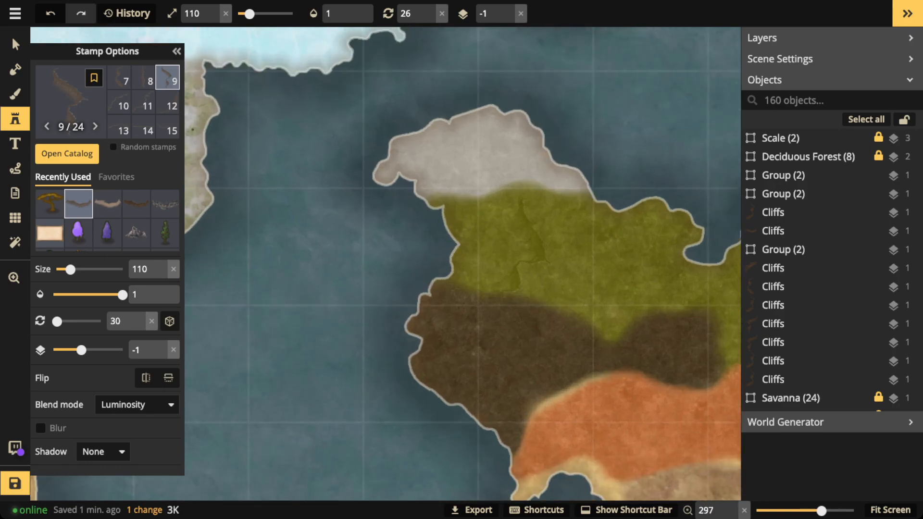
{"action": "scroll", "coordinate": [505, 230], "scroll_direction": "up", "scroll_amount": 2}
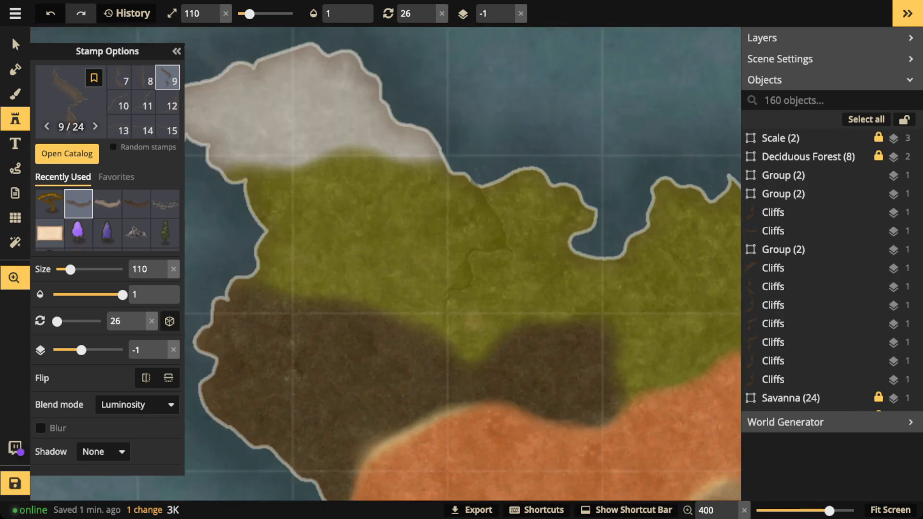
{"action": "left_click", "coordinate": [377, 204]}
{"action": "scroll", "coordinate": [143, 102], "scroll_direction": "up", "scroll_amount": 2}
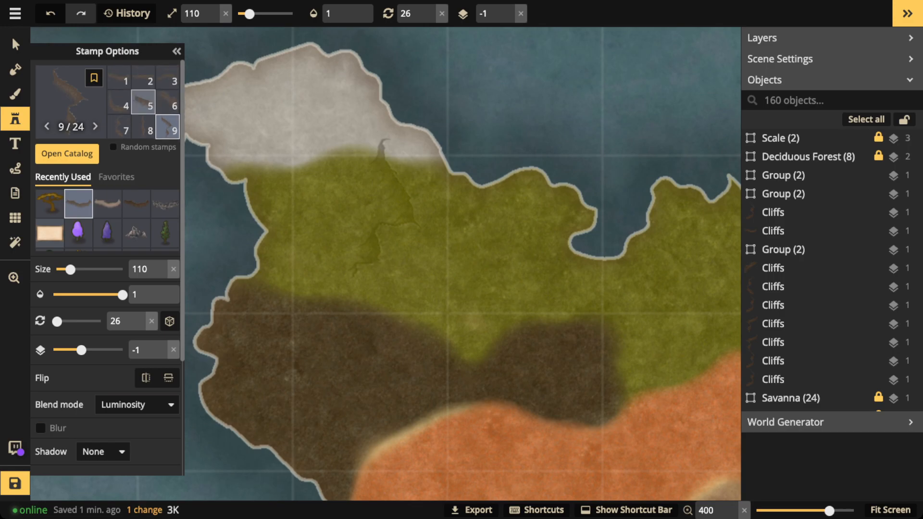
Place cliff variant 7 at size 80 and rotation 356, just below the northern coast of the olive-green region.
{"action": "left_click", "coordinate": [123, 128]}
{"action": "scroll", "coordinate": [503, 240], "scroll_direction": "down", "scroll_amount": 1}
{"action": "scroll", "coordinate": [503, 241], "scroll_direction": "down", "scroll_amount": 3}
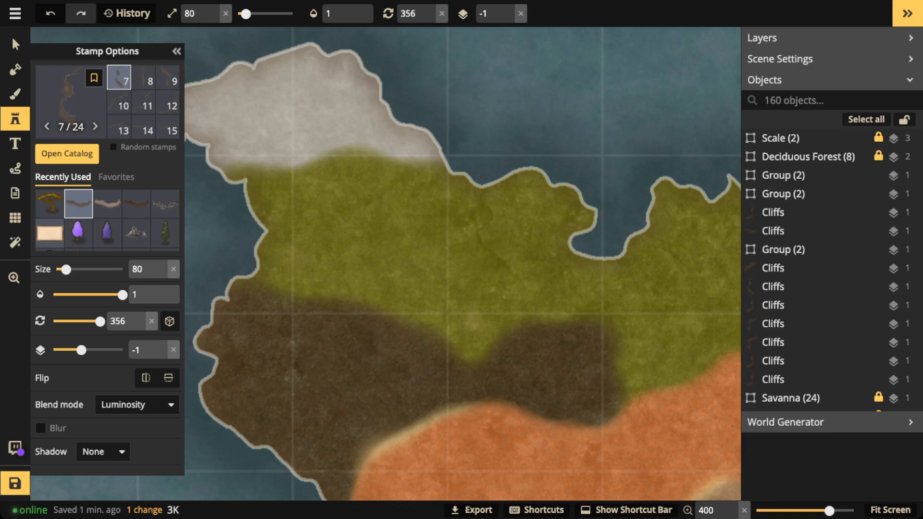
{"action": "left_click", "coordinate": [499, 228]}
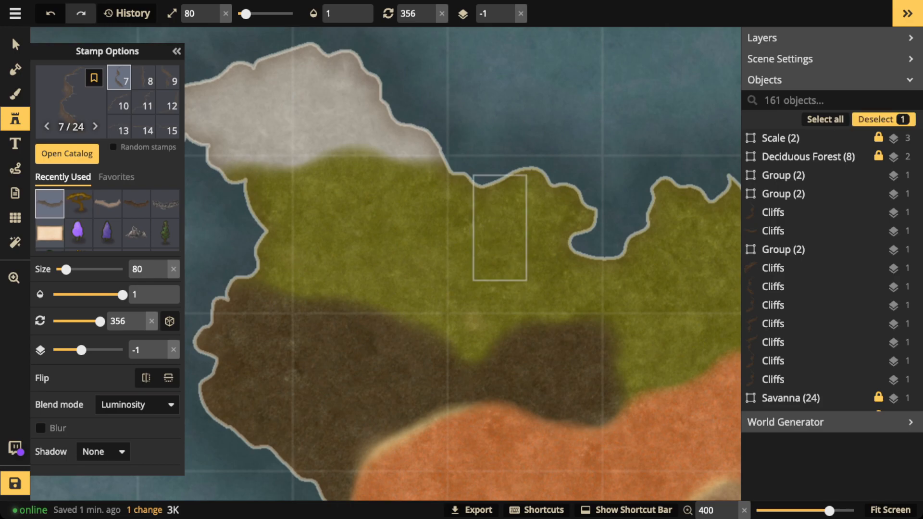
Darken the placed cliff by setting its brightness filter to 85, and deselect it.
{"action": "scroll", "coordinate": [106, 241], "scroll_direction": "down", "scroll_amount": 3}
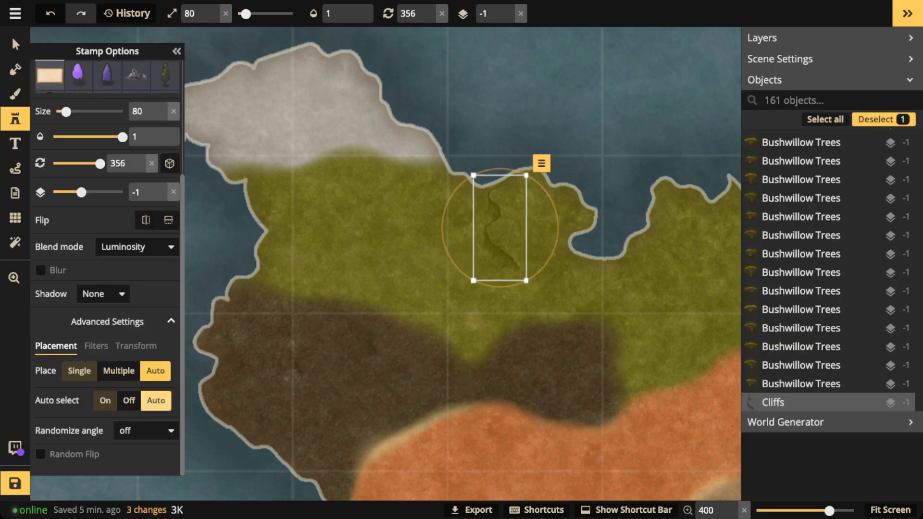
{"action": "left_click", "coordinate": [96, 370]}
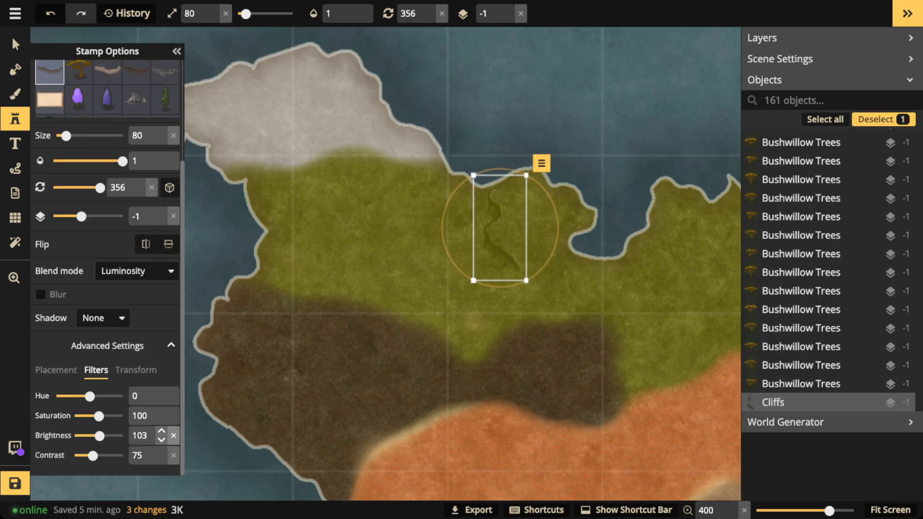
{"action": "left_click", "coordinate": [173, 436]}
{"action": "left_click_drag", "start_coordinate": [99, 436], "coordinate": [96, 436]}
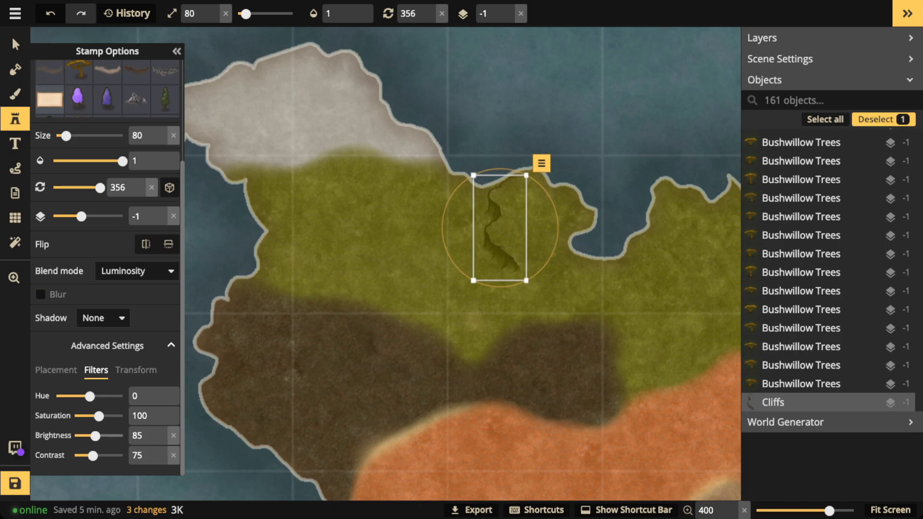
{"action": "key", "text": "Escape"}
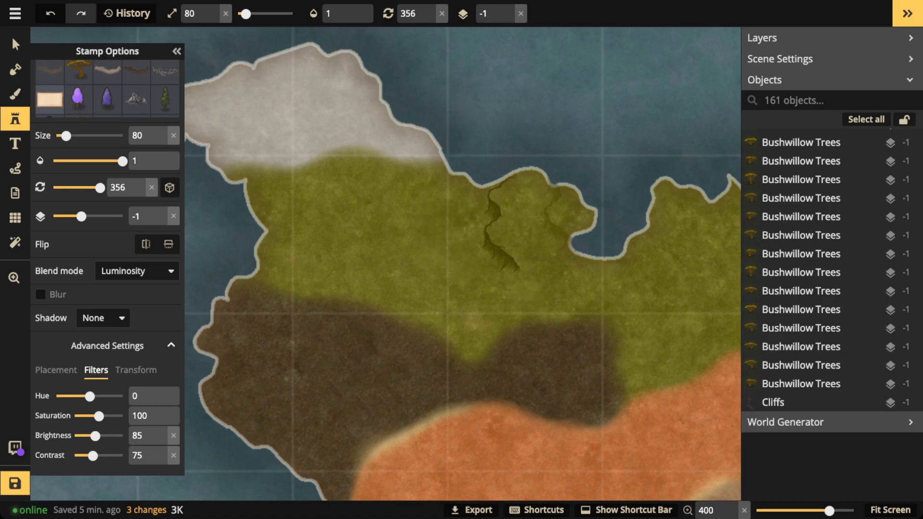
Place another cliff shape at size 80 and rotation 356 southeast of the northern bay, and select both new cliffs in turn to check them.
{"action": "left_click_drag", "start_coordinate": [557, 209], "coordinate": [514, 225]}
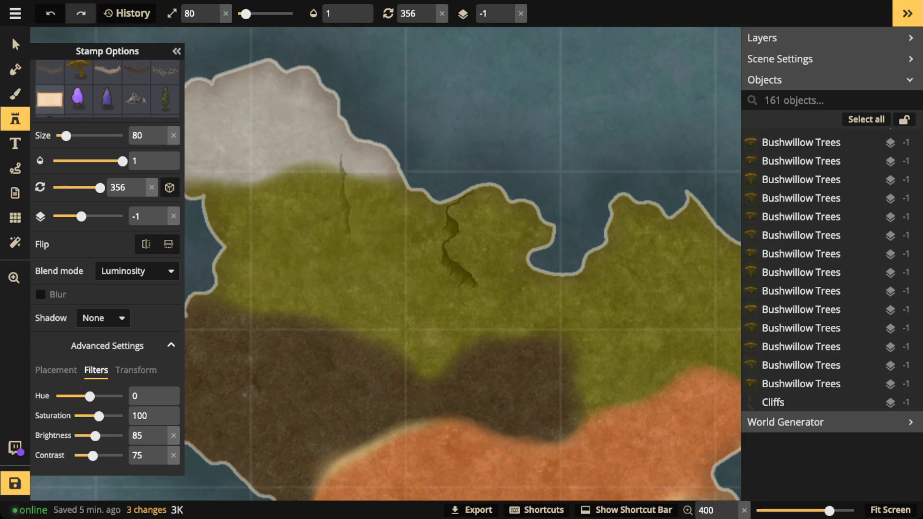
{"action": "scroll", "coordinate": [442, 322], "scroll_direction": "down", "scroll_amount": 1}
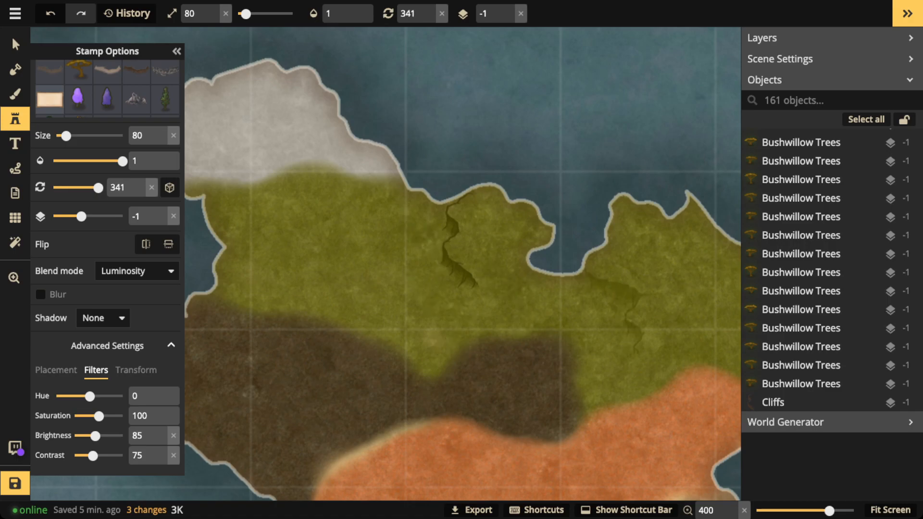
{"action": "scroll", "coordinate": [625, 317], "scroll_direction": "up", "scroll_amount": 1}
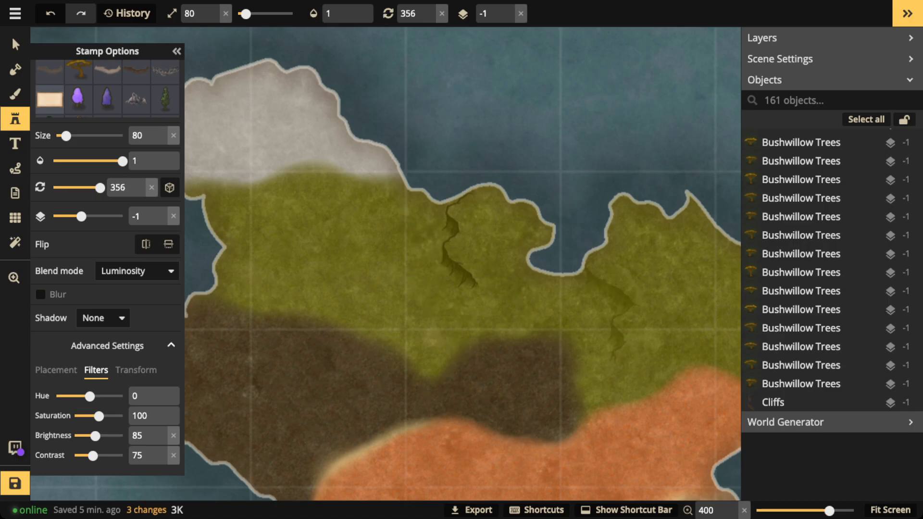
{"action": "left_click", "coordinate": [620, 303]}
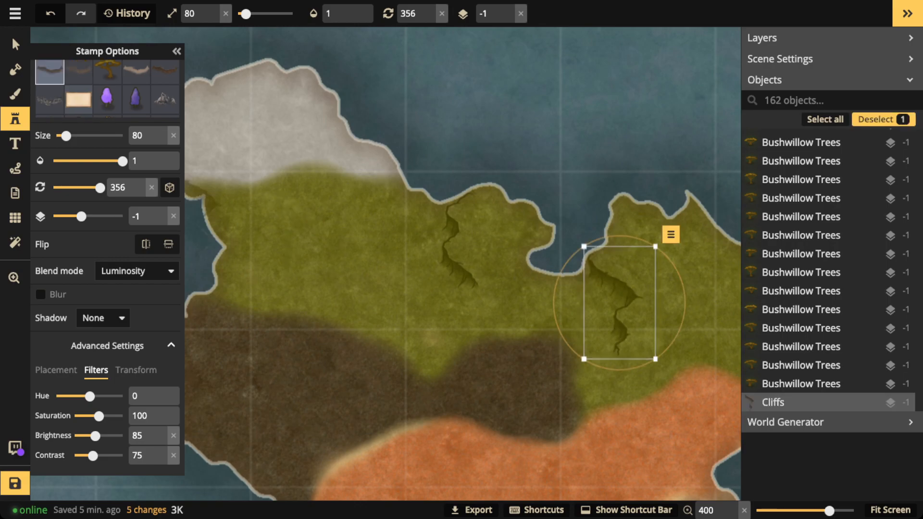
{"action": "key", "text": "Escape"}
{"action": "left_click", "coordinate": [773, 365]}
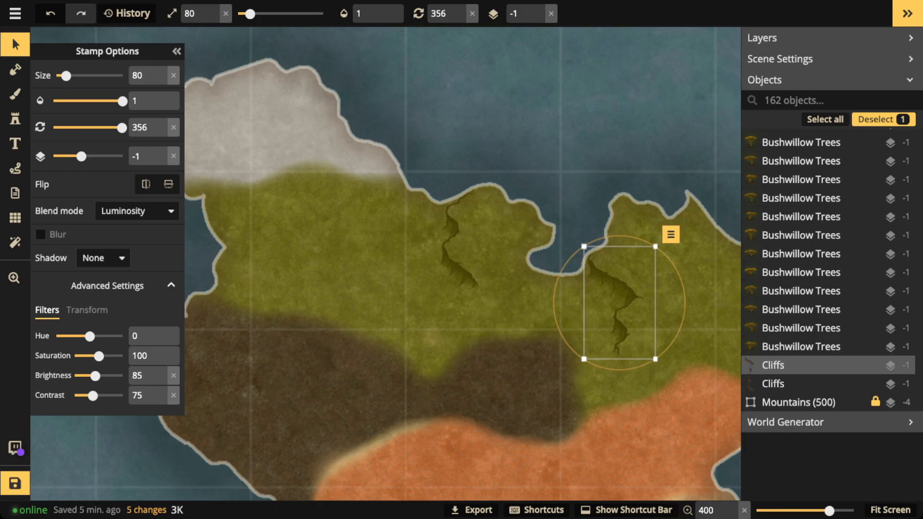
{"action": "left_click", "coordinate": [773, 383]}
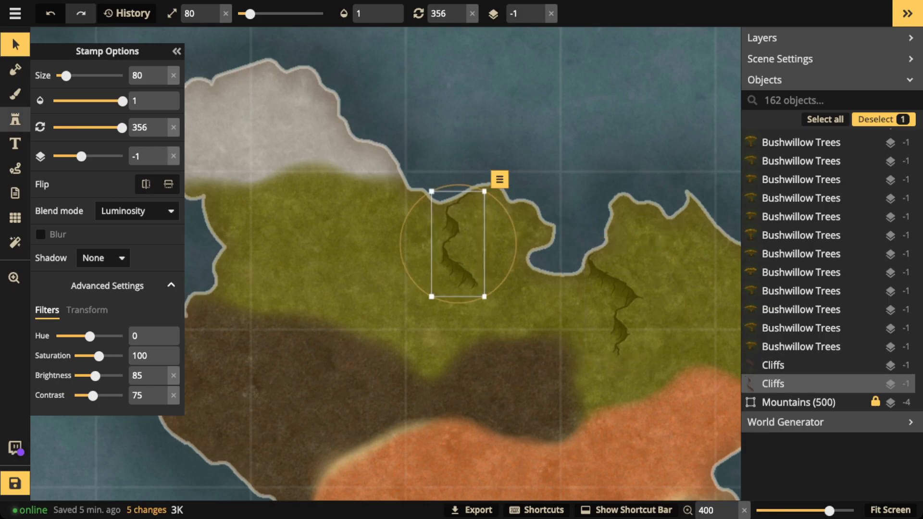
Extend the eastern cliff line with a size 70 variant 7 cliff near the north coast and a size 60 variant 9 cliff reaching the orange ground.
{"action": "key", "text": "s"}
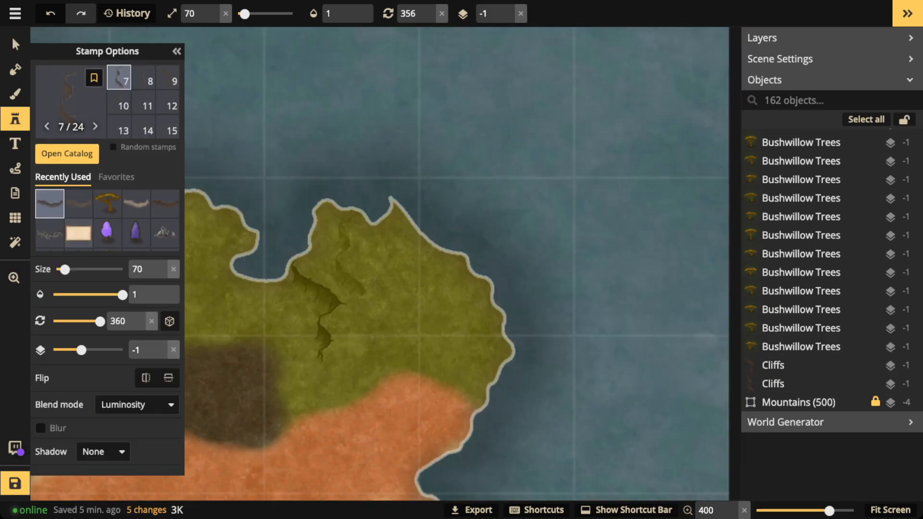
{"action": "left_click", "coordinate": [337, 256]}
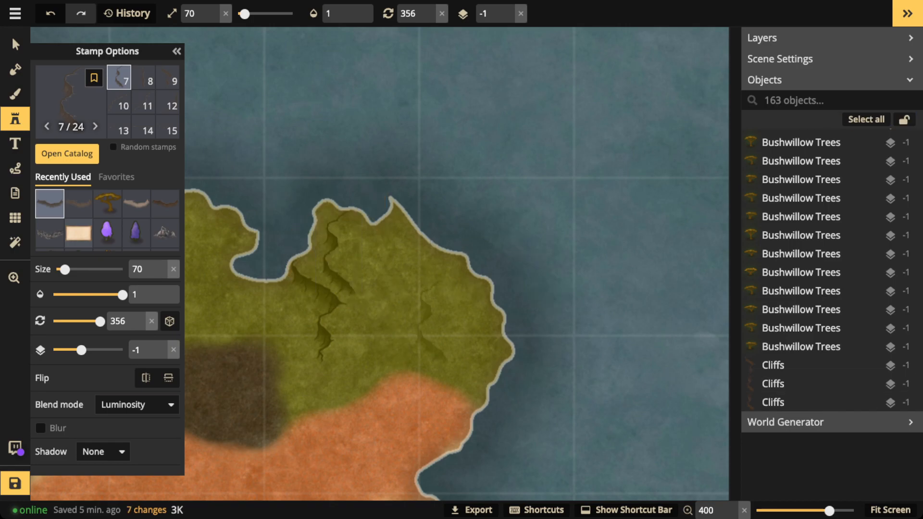
{"action": "key", "text": "Left"}
{"action": "key", "text": "Right"}
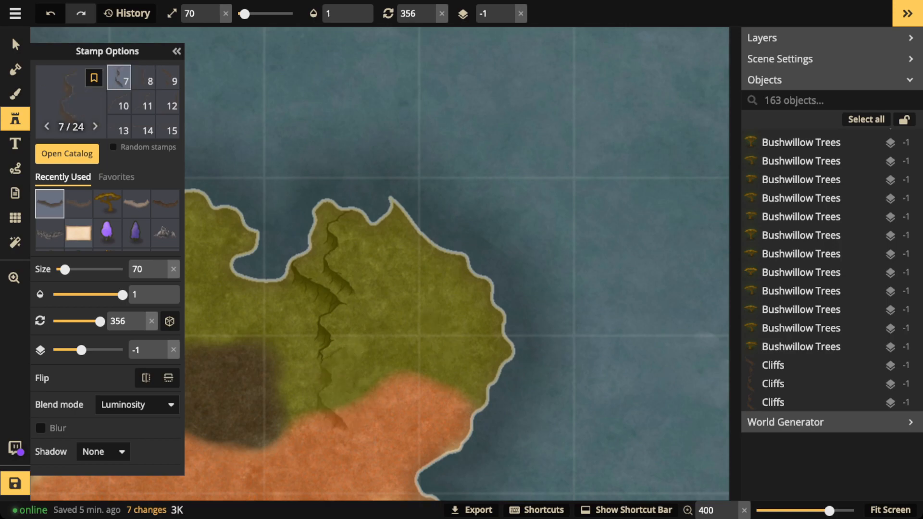
{"action": "key", "text": "Right"}
{"action": "key", "text": "Right"}
{"action": "key", "text": "Right"}
{"action": "key", "text": "Left"}
{"action": "key", "text": "bracketleft"}
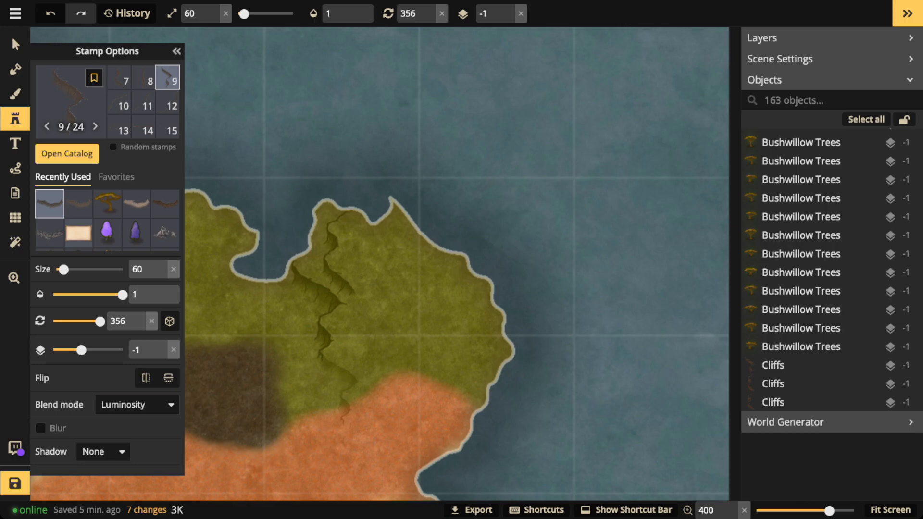
{"action": "left_click", "coordinate": [343, 383]}
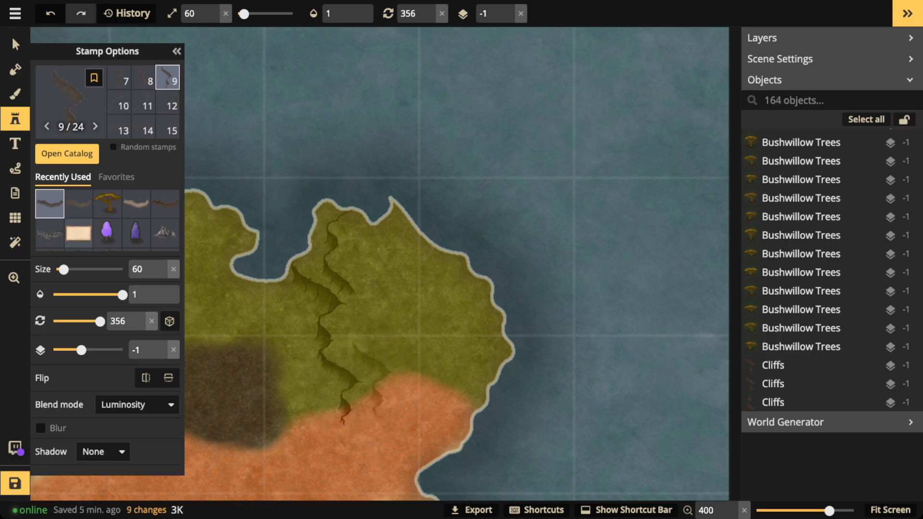
Flip the variant 9 cliff stamp horizontally and set its size to 50.
{"action": "key", "text": "Left"}
{"action": "key", "text": "Right"}
{"action": "key", "text": "bracketleft"}
{"action": "key", "text": "bracketleft"}
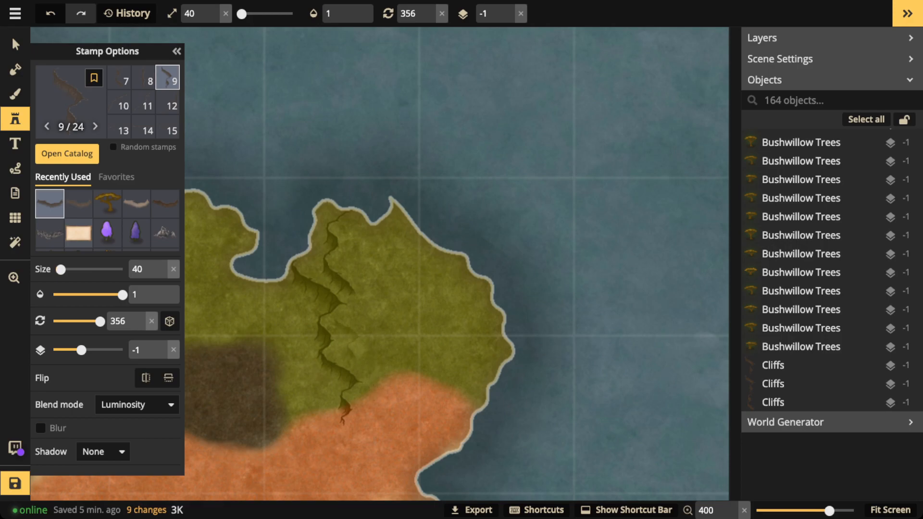
{"action": "key", "text": "space"}
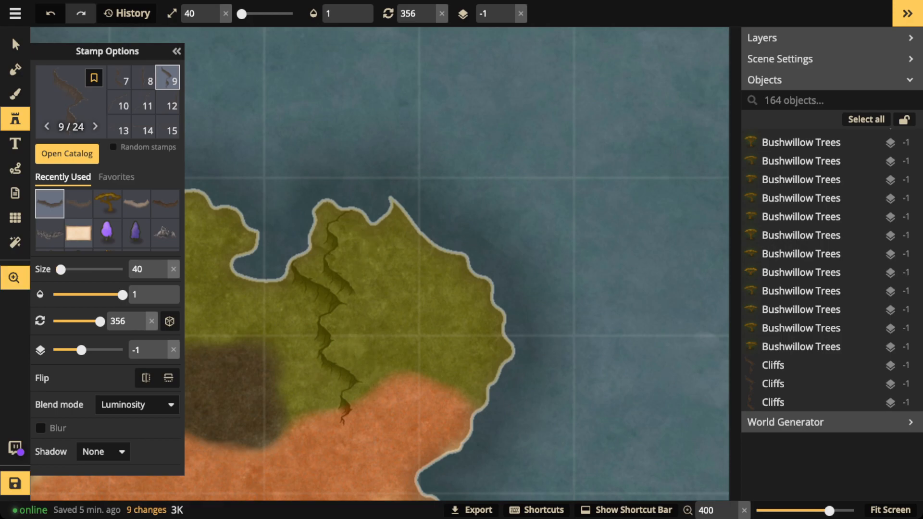
{"action": "left_click_drag", "start_coordinate": [368, 236], "coordinate": [601, 258]}
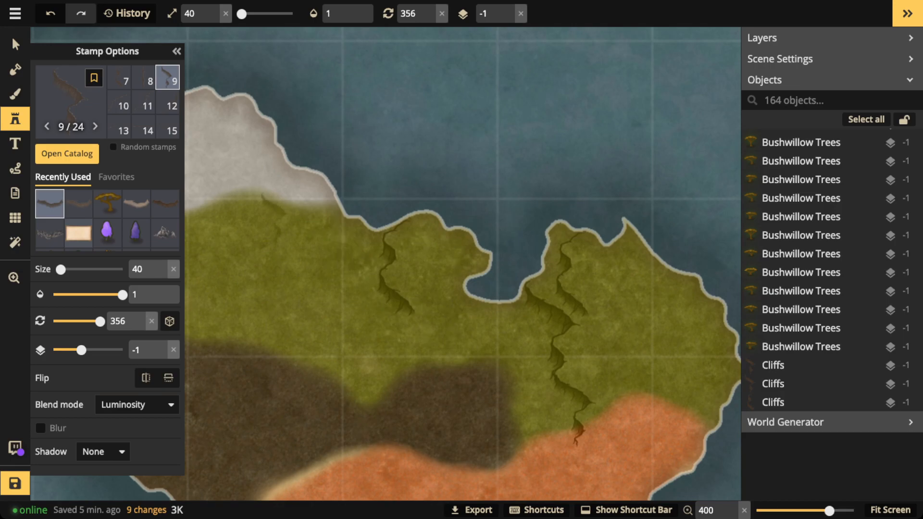
{"action": "left_click", "coordinate": [146, 378]}
{"action": "scroll", "coordinate": [344, 312], "scroll_direction": "up", "scroll_amount": 1}
{"action": "scroll", "coordinate": [606, 315], "scroll_direction": "up", "scroll_amount": 2}
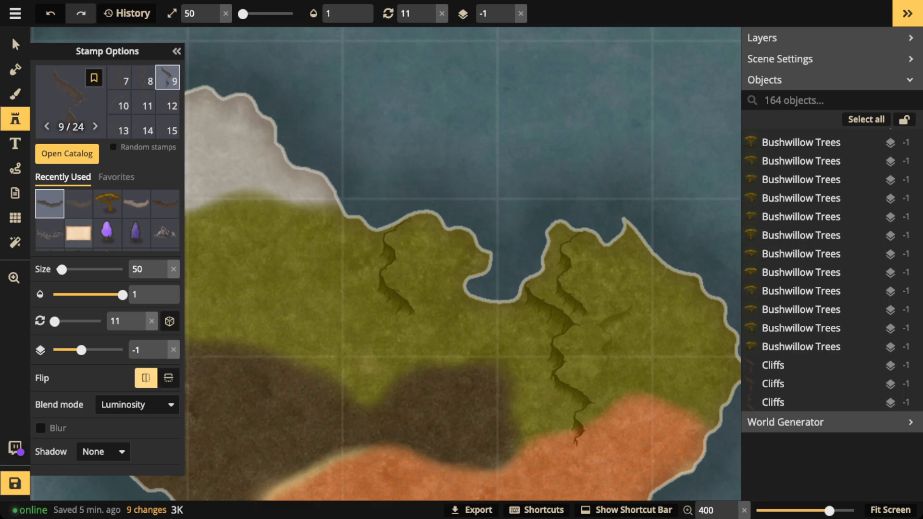
Place the flipped cliff at rotation 26 beside the east coast of the olive-green region.
{"action": "scroll", "coordinate": [644, 320], "scroll_direction": "down", "scroll_amount": 1}
{"action": "scroll", "coordinate": [658, 322], "scroll_direction": "up", "scroll_amount": 1}
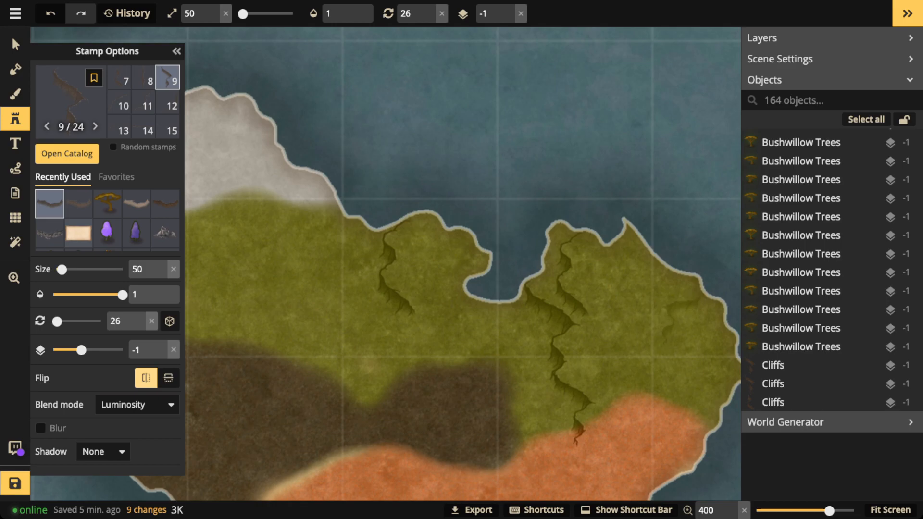
{"action": "scroll", "coordinate": [670, 321], "scroll_direction": "down", "scroll_amount": 1}
{"action": "scroll", "coordinate": [694, 312], "scroll_direction": "up", "scroll_amount": 1}
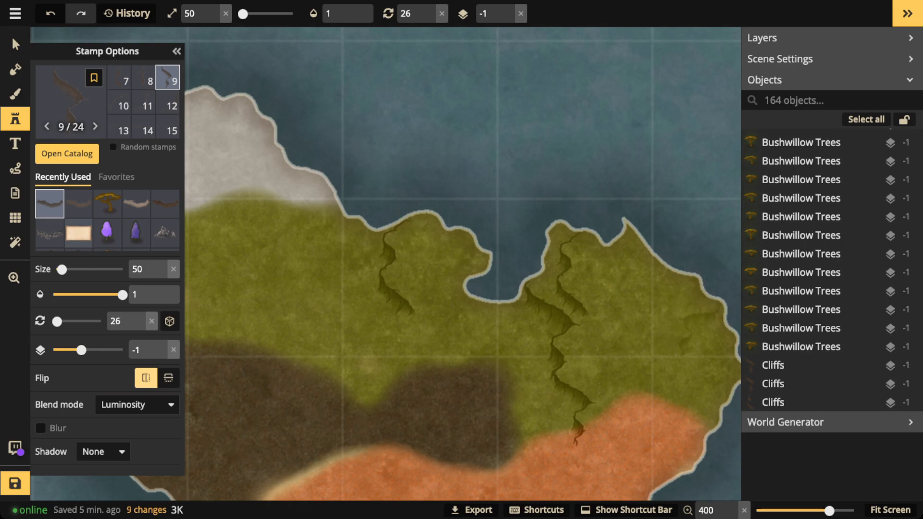
{"action": "left_click", "coordinate": [694, 331]}
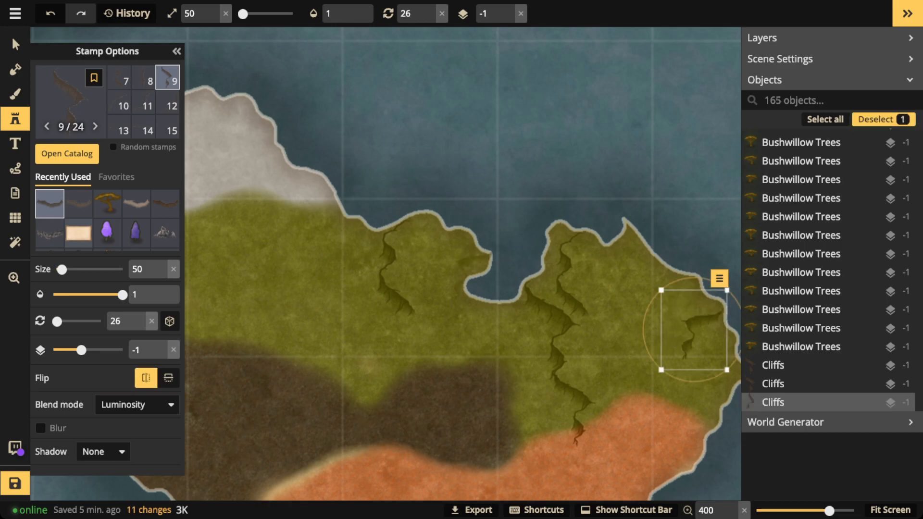
Duplicate the cliff west of the northern bay onto the west coast of the olive-green region and set the copy's size to 50.
{"action": "scroll", "coordinate": [694, 331], "scroll_direction": "down", "scroll_amount": 4}
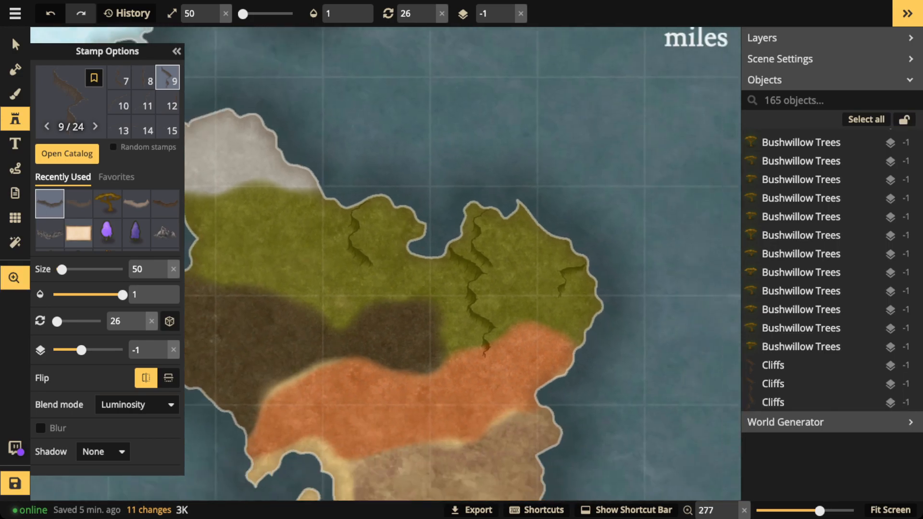
{"action": "left_click_drag", "start_coordinate": [481, 279], "coordinate": [591, 293]}
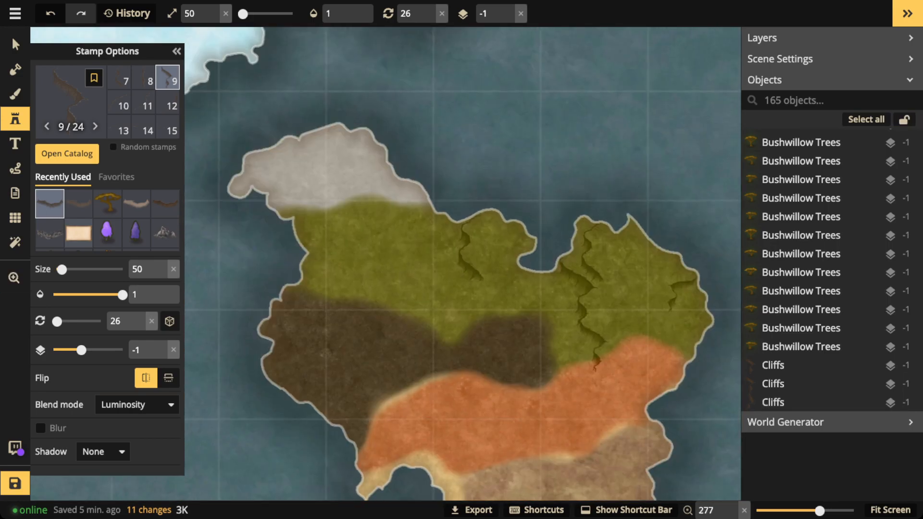
{"action": "scroll", "coordinate": [512, 297], "scroll_direction": "up", "scroll_amount": 2}
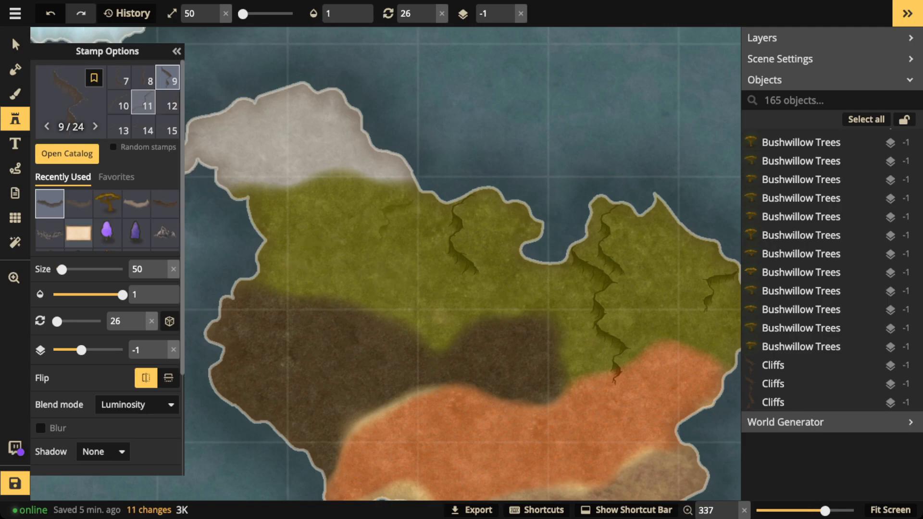
{"action": "scroll", "coordinate": [143, 103], "scroll_direction": "up", "scroll_amount": 2}
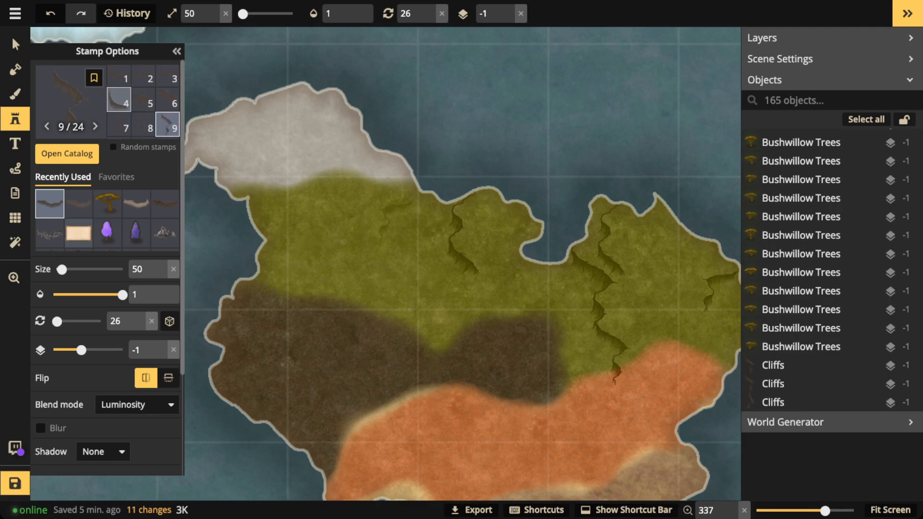
{"action": "scroll", "coordinate": [143, 102], "scroll_direction": "down", "scroll_amount": 2}
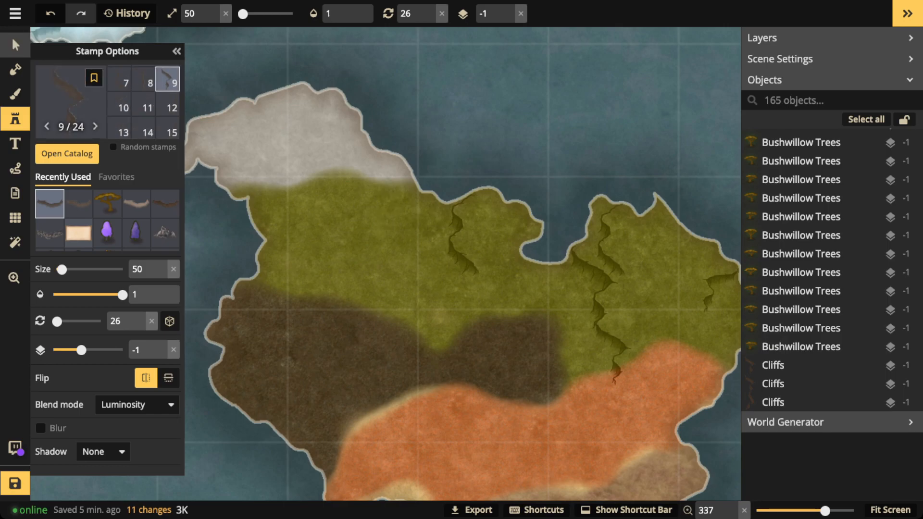
{"action": "left_click", "coordinate": [15, 45]}
{"action": "left_click", "coordinate": [461, 238]}
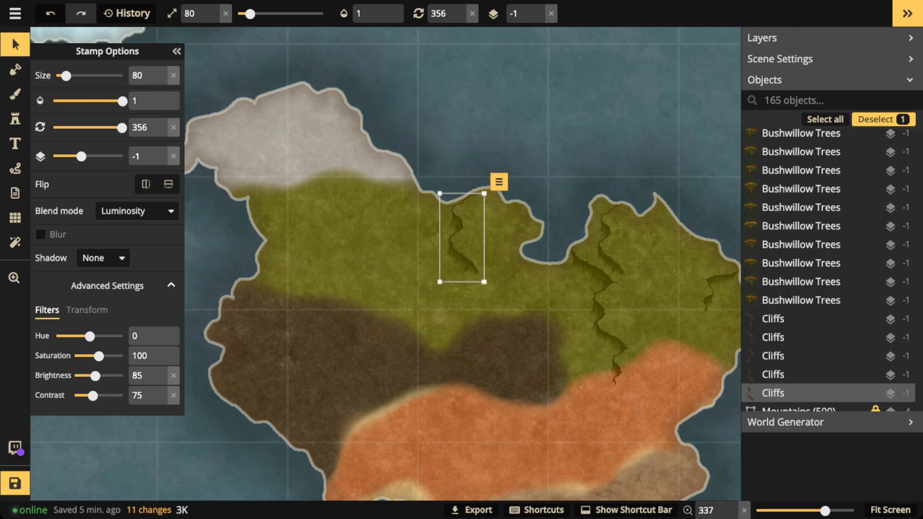
{"action": "left_click_drag", "start_coordinate": [462, 238], "coordinate": [275, 271]}
{"action": "scroll", "coordinate": [274, 271], "scroll_direction": "down", "scroll_amount": 10}
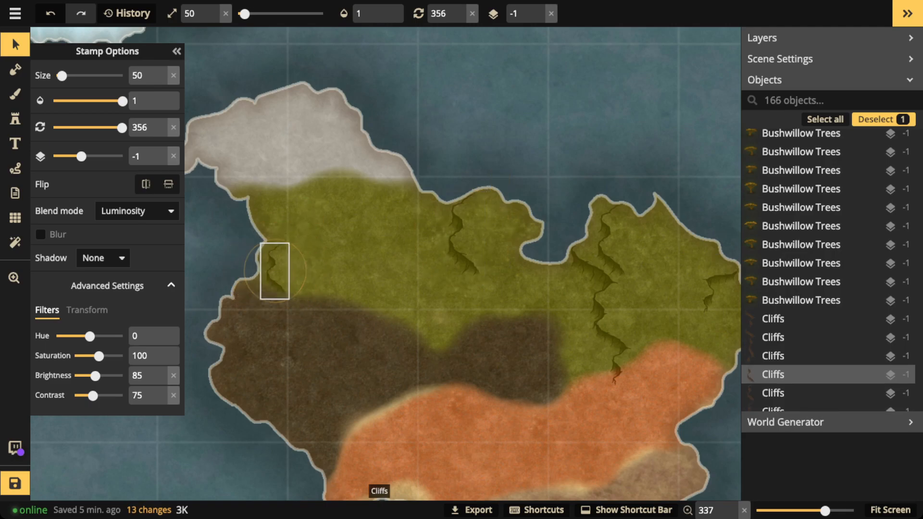
Nudge the copied west-coast cliff slightly west, rotate it to 349 and deselect it.
{"action": "key", "text": "Left"}
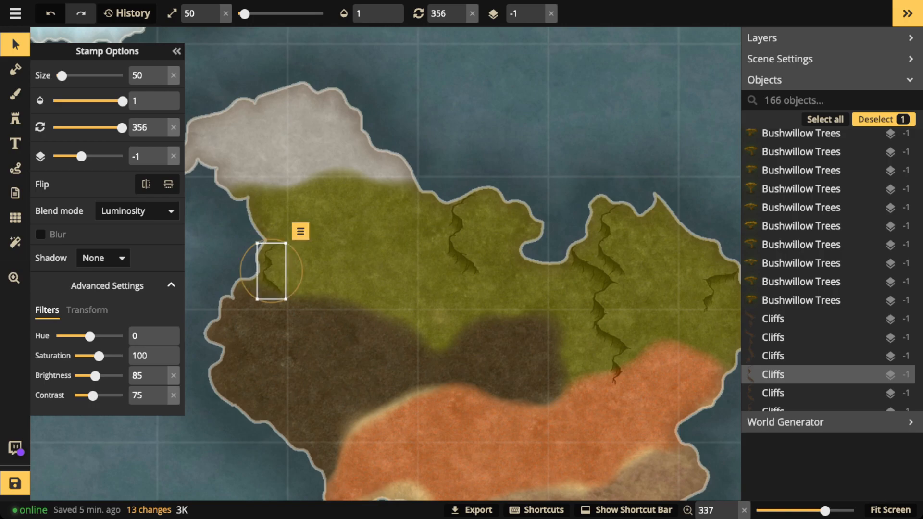
{"action": "left_click_drag", "start_coordinate": [305, 274], "coordinate": [305, 270]}
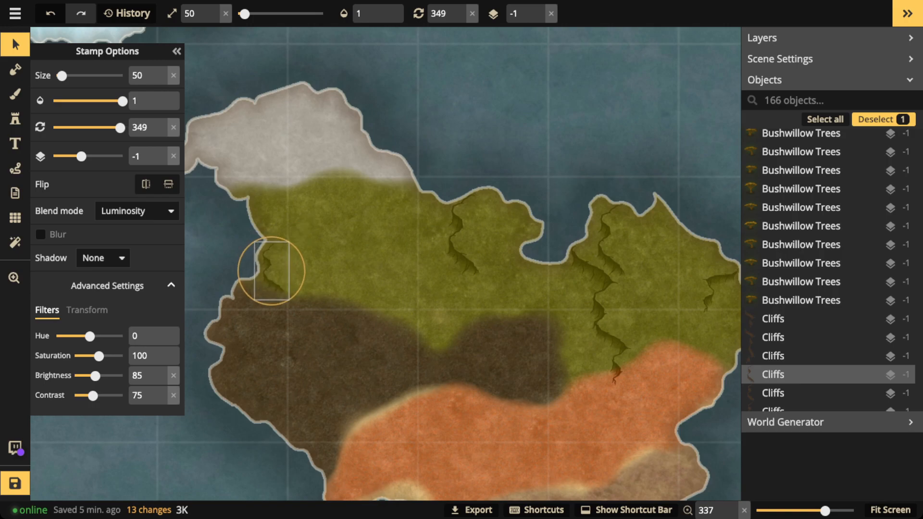
{"action": "left_click", "coordinate": [374, 229]}
Choose the Pointy Green Trees stamp from the Simple Trees group of the Fantasy World stamp catalog.
{"action": "scroll", "coordinate": [374, 229], "scroll_direction": "down", "scroll_amount": 2}
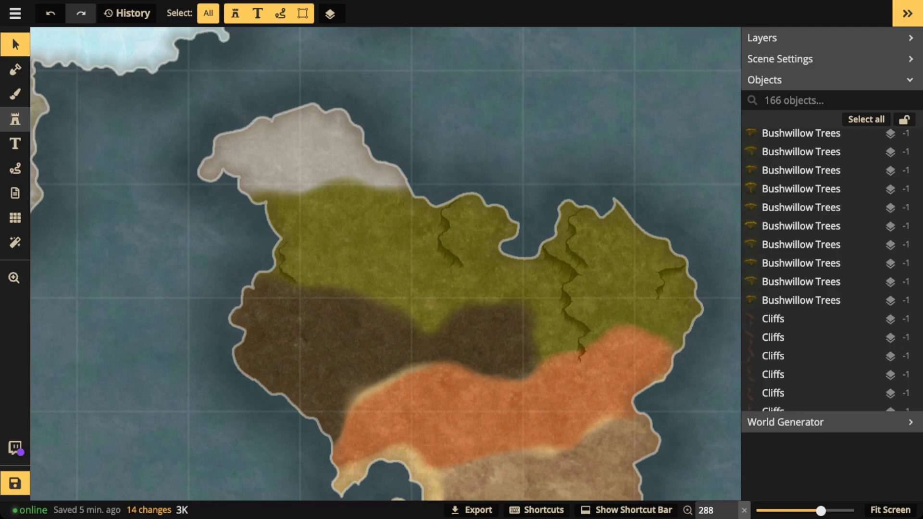
{"action": "left_click", "coordinate": [15, 118]}
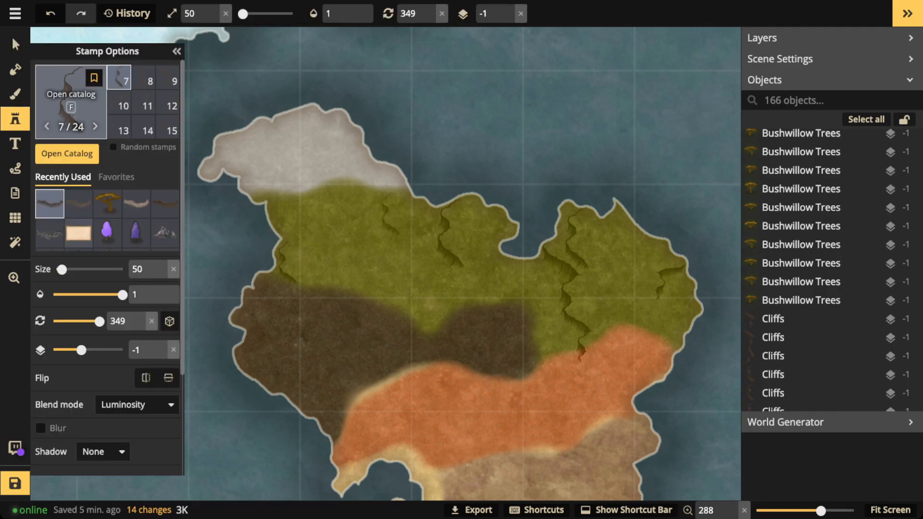
{"action": "key", "text": "f"}
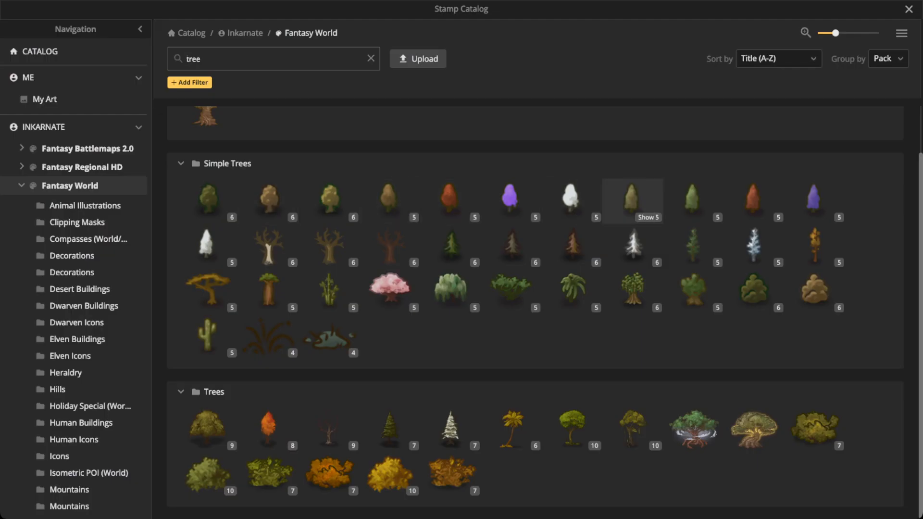
{"action": "left_click", "coordinate": [692, 200]}
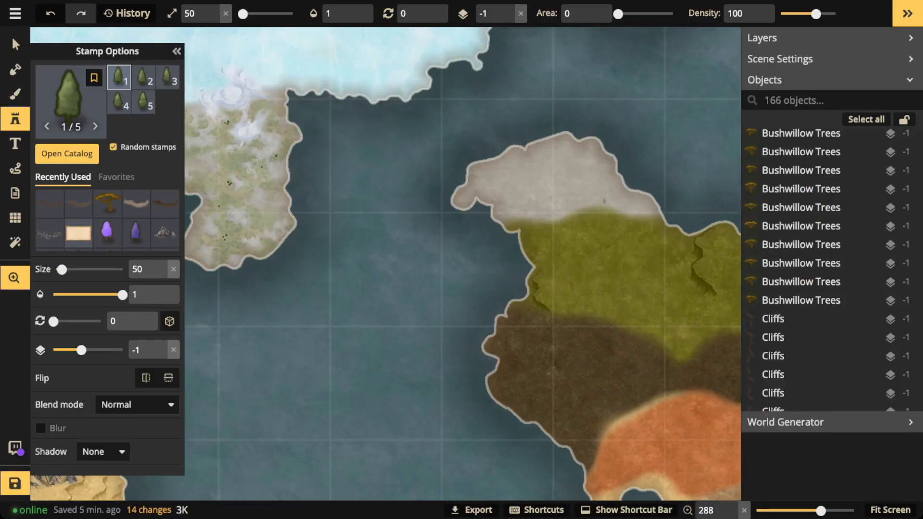
Set the tree stamp size to 53, comparing it with the existing trees of the dense forest on the western continent.
{"action": "left_click_drag", "start_coordinate": [240, 240], "coordinate": [656, 284]}
{"action": "scroll", "coordinate": [337, 284], "scroll_direction": "up", "scroll_amount": 2}
{"action": "scroll", "coordinate": [308, 284], "scroll_direction": "up", "scroll_amount": 3}
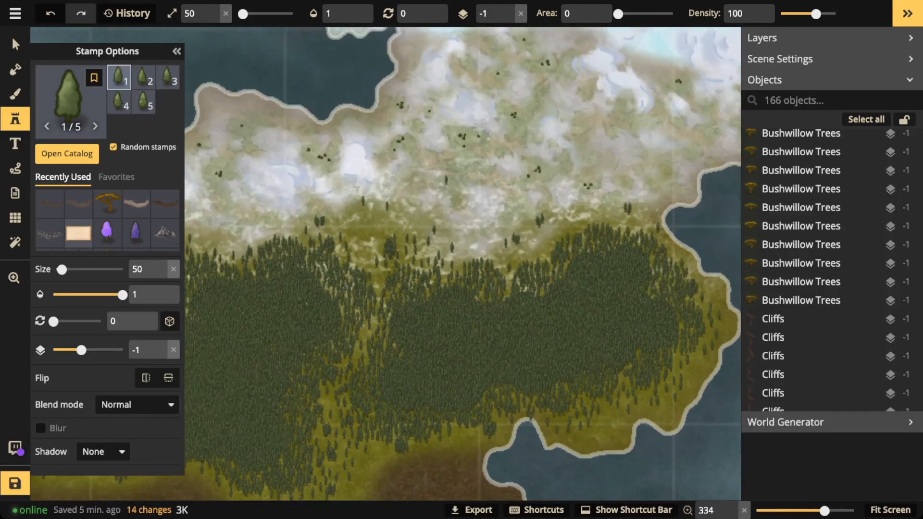
{"action": "scroll", "coordinate": [307, 284], "scroll_direction": "up", "scroll_amount": 1}
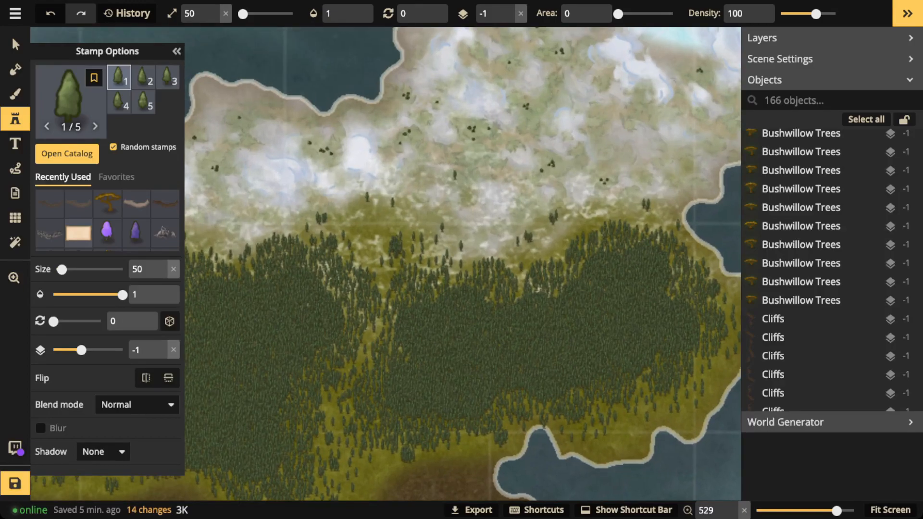
{"action": "scroll", "coordinate": [277, 220], "scroll_direction": "up", "scroll_amount": 6}
{"action": "key", "text": "bracketright"}
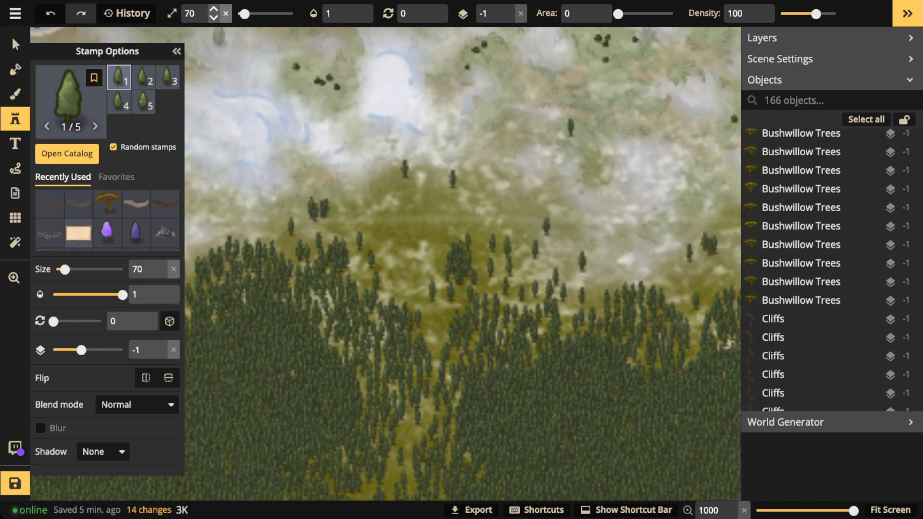
{"action": "scroll", "coordinate": [192, 13], "scroll_direction": "down", "scroll_amount": 8}
{"action": "scroll", "coordinate": [192, 13], "scroll_direction": "down", "scroll_amount": 2}
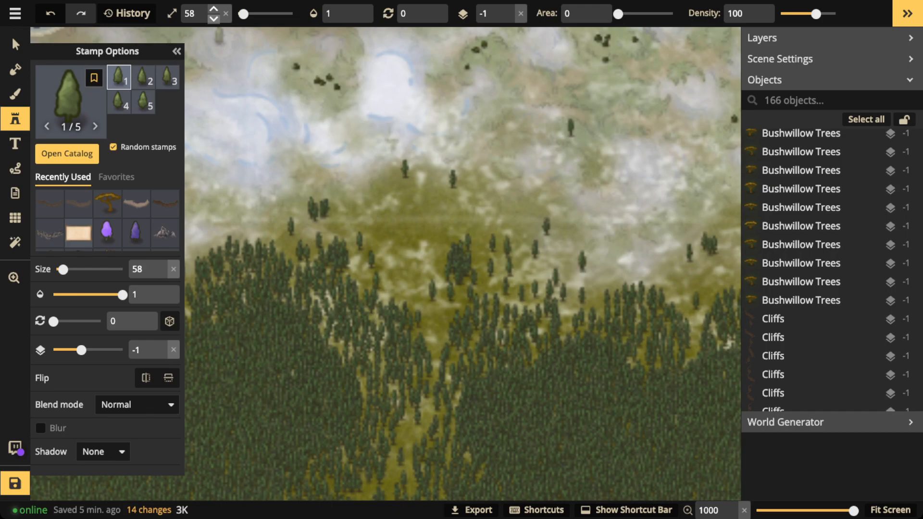
{"action": "scroll", "coordinate": [192, 13], "scroll_direction": "down", "scroll_amount": 5}
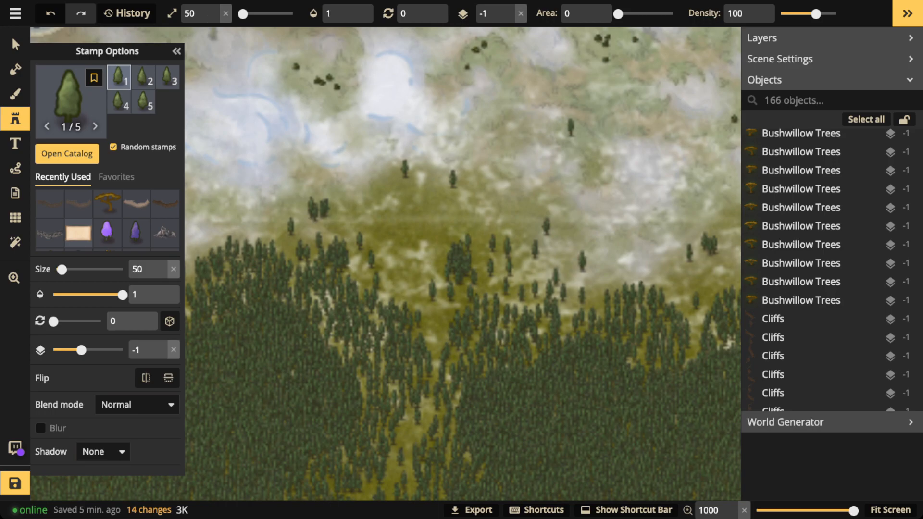
{"action": "scroll", "coordinate": [213, 13], "scroll_direction": "up", "scroll_amount": 2}
{"action": "key", "text": "space"}
Return to the eastern continent's olive-green region and set the tree stamp's fill area to 8.
{"action": "left_click_drag", "start_coordinate": [625, 313], "coordinate": [356, 262]}
{"action": "left_click_drag", "start_coordinate": [673, 269], "coordinate": [230, 262]}
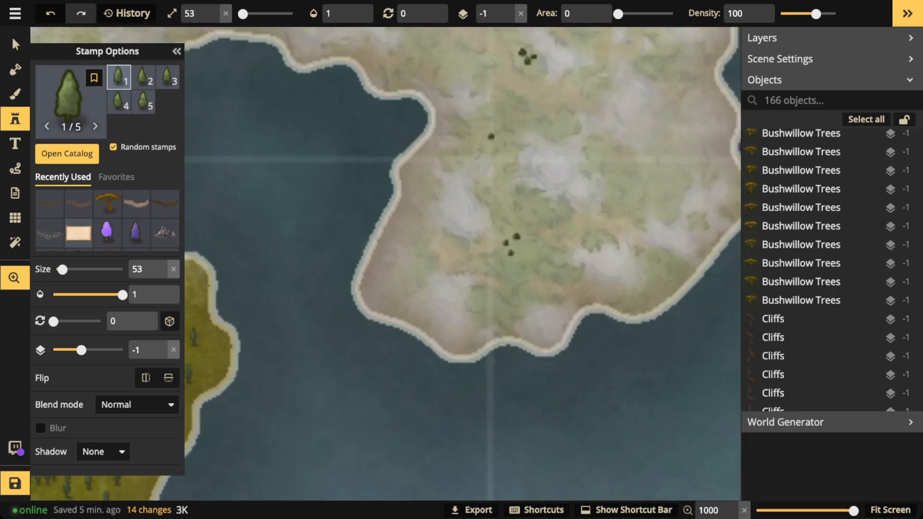
{"action": "scroll", "coordinate": [462, 240], "scroll_direction": "down", "scroll_amount": 6}
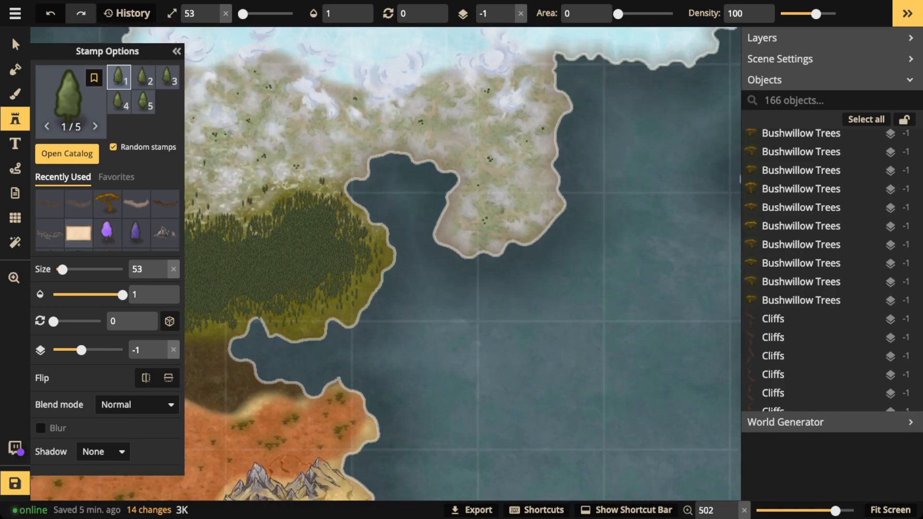
{"action": "scroll", "coordinate": [461, 259], "scroll_direction": "down", "scroll_amount": 3}
{"action": "left_click_drag", "start_coordinate": [462, 260], "coordinate": [384, 240]}
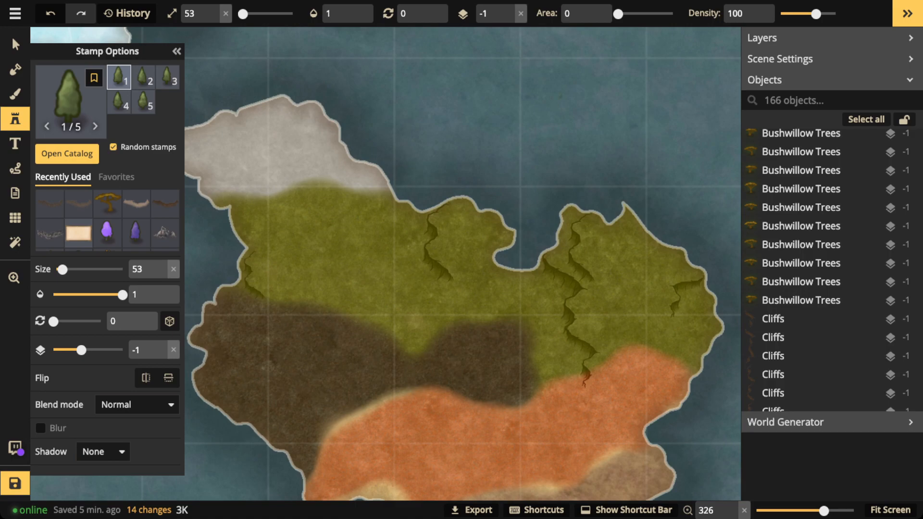
{"action": "left_click_drag", "start_coordinate": [618, 14], "coordinate": [625, 14]}
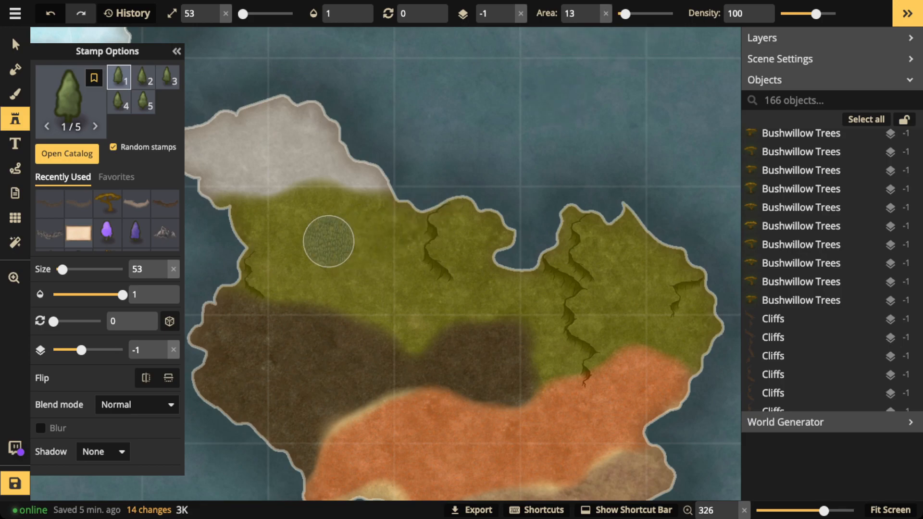
{"action": "key", "text": "bracketleft"}
{"action": "key", "text": "bracketleft"}
{"action": "key", "text": "bracketleft"}
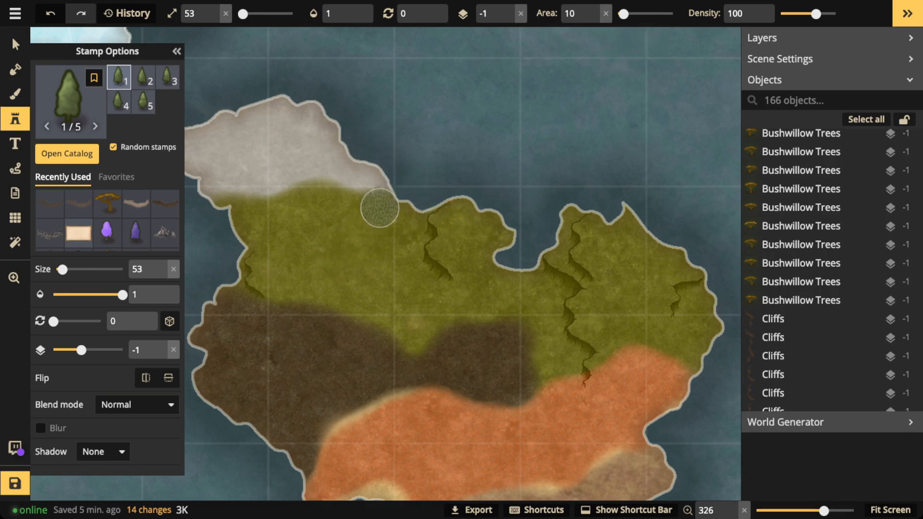
{"action": "scroll", "coordinate": [593, 13], "scroll_direction": "down", "scroll_amount": 3}
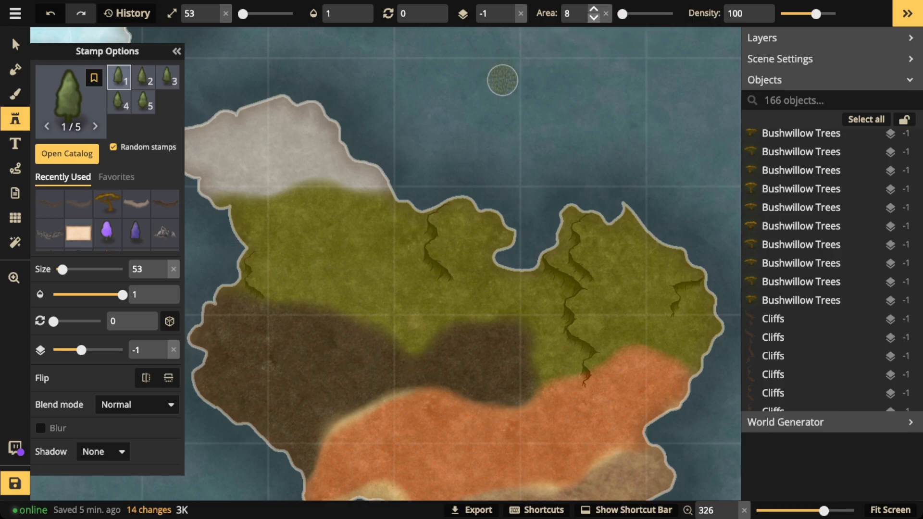
{"action": "scroll", "coordinate": [594, 13], "scroll_direction": "up", "scroll_amount": 1}
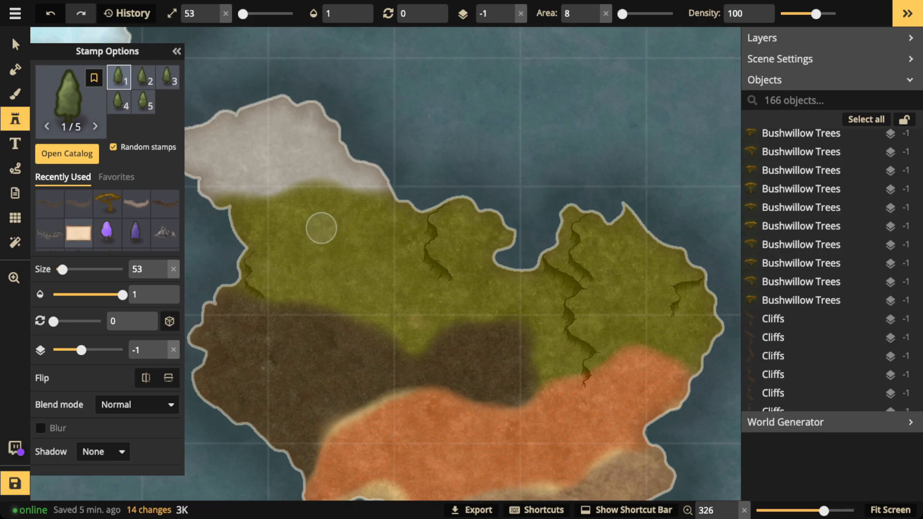
Fill a large forest mass of Pointy Green Trees in the western half of the olive-green region, between the two western cliffs.
{"action": "mouse_move", "coordinate": [321, 228]}
{"action": "left_mouse_down"}
{"action": "mouse_move", "coordinate": [350, 264]}
{"action": "mouse_move", "coordinate": [323, 221]}
{"action": "mouse_move", "coordinate": [327, 197]}
{"action": "mouse_move", "coordinate": [322, 235]}
{"action": "mouse_move", "coordinate": [334, 241]}
{"action": "mouse_move", "coordinate": [301, 238]}
{"action": "mouse_move", "coordinate": [318, 252]}
{"action": "mouse_move", "coordinate": [375, 257]}
{"action": "mouse_move", "coordinate": [367, 254]}
{"action": "mouse_move", "coordinate": [393, 287]}
{"action": "mouse_move", "coordinate": [303, 254]}
{"action": "left_mouse_up"}
{"action": "left_click", "coordinate": [317, 251]}
{"action": "left_click", "coordinate": [326, 252]}
{"action": "left_click", "coordinate": [371, 256]}
{"action": "left_click", "coordinate": [502, 283]}
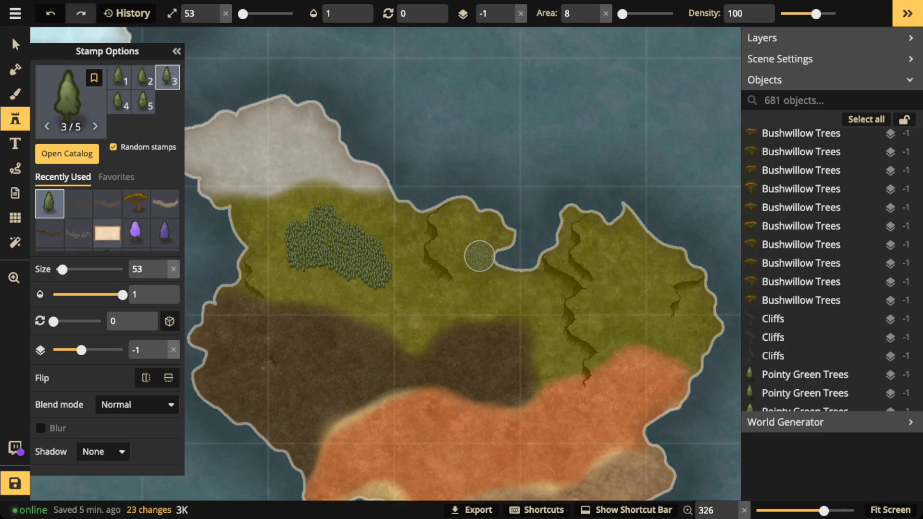
{"action": "key", "text": "bracketleft"}
{"action": "key", "text": "bracketleft"}
{"action": "key", "text": "bracketleft"}
{"action": "key", "text": "bracketleft"}
{"action": "key", "text": "bracketright"}
{"action": "key", "text": "bracketright"}
{"action": "key", "text": "bracketright"}
{"action": "key", "text": "bracketright"}
Add smaller Pointy Green Trees clumps beside the northern bay, above the brown region's central notch and near the northwest coast.
{"action": "scroll", "coordinate": [472, 238], "scroll_direction": "up", "scroll_amount": 5}
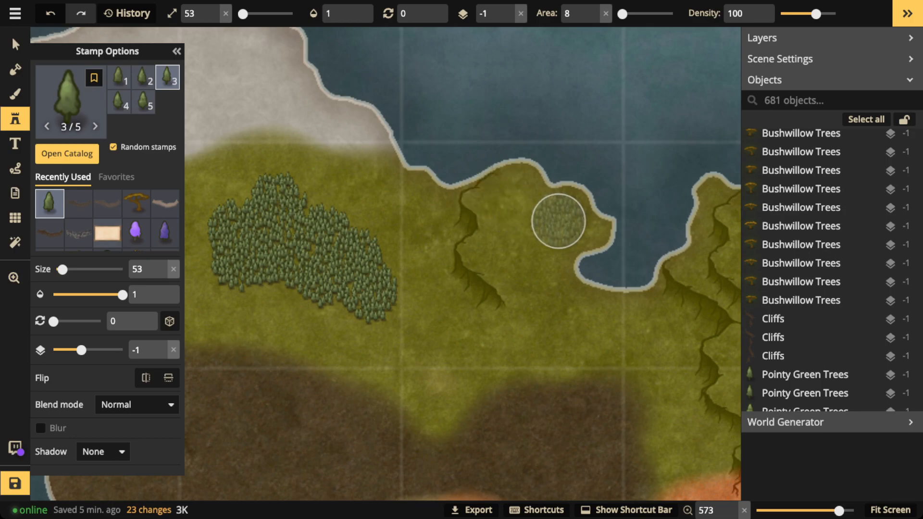
{"action": "left_click", "coordinate": [558, 221]}
{"action": "left_click", "coordinate": [436, 388]}
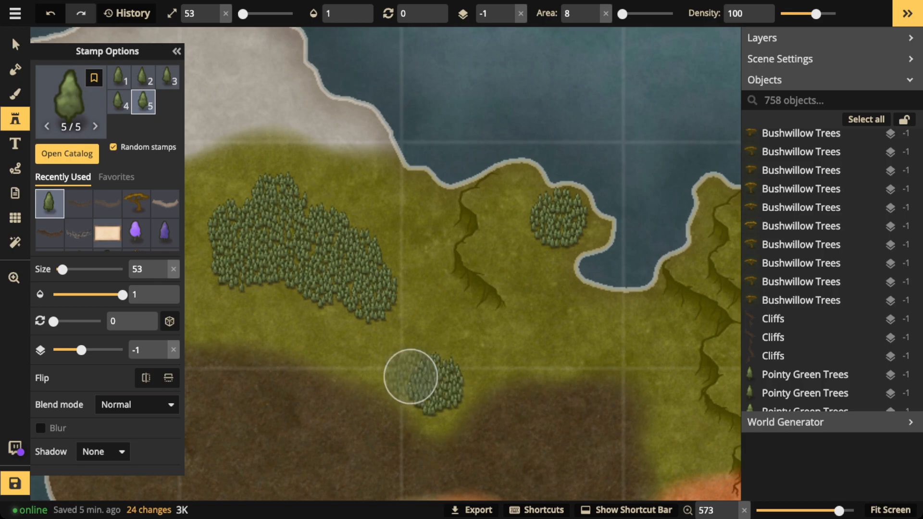
{"action": "left_click", "coordinate": [601, 330]}
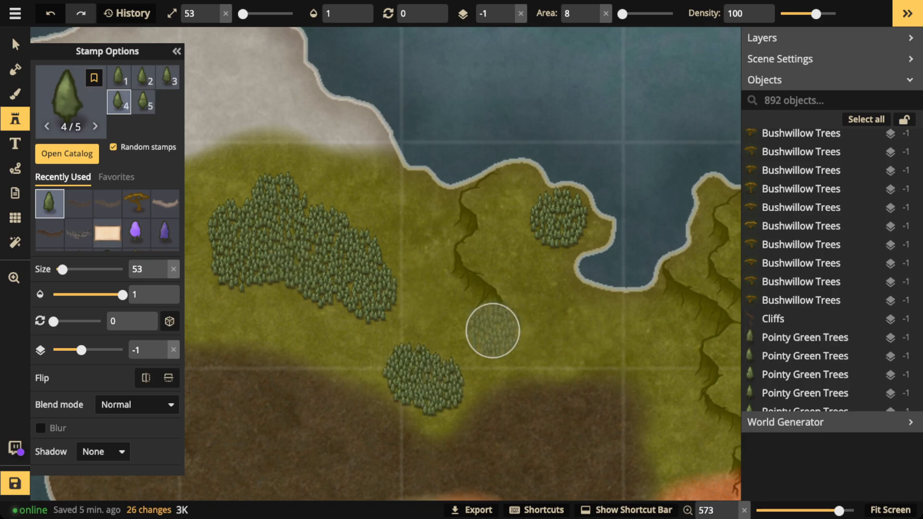
{"action": "left_click_drag", "start_coordinate": [427, 329], "coordinate": [630, 325]}
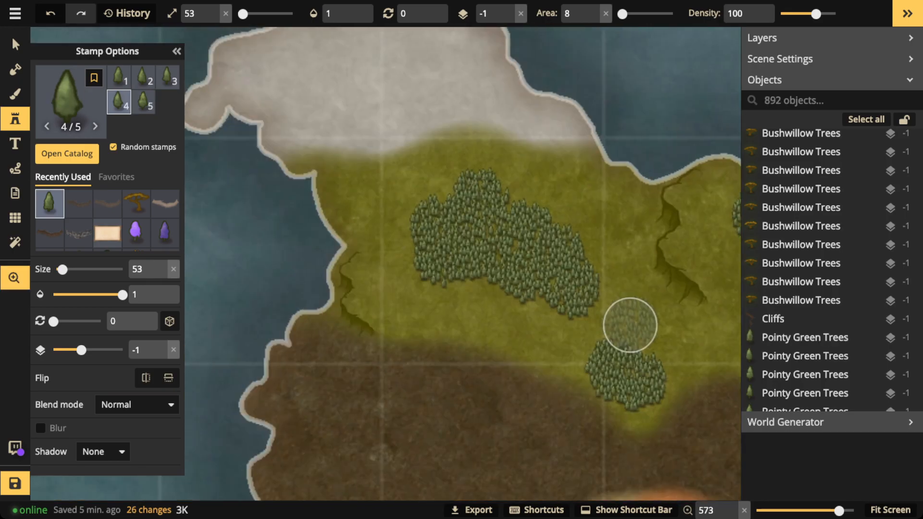
{"action": "left_click", "coordinate": [365, 197]}
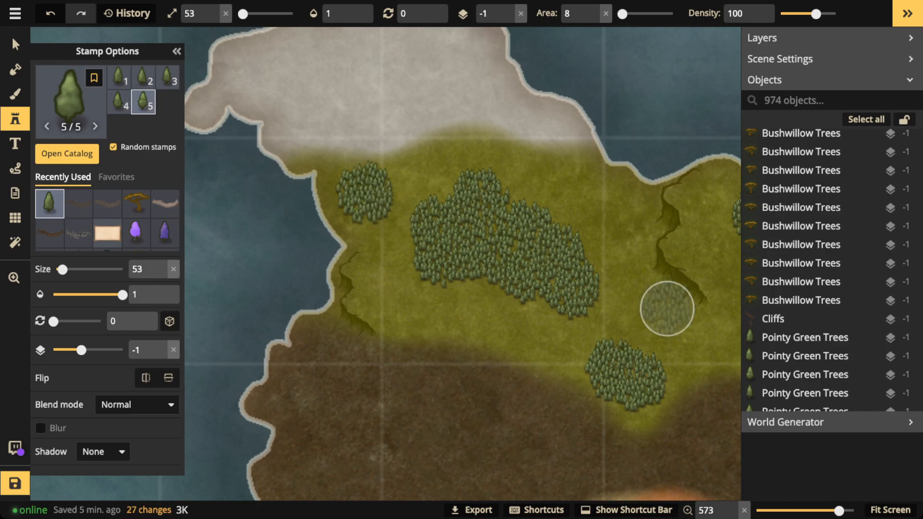
Reset the fill area to 0 and scatter single Pointy Green Trees around the forest clumps to loosen their edges.
{"action": "scroll", "coordinate": [481, 236], "scroll_direction": "down", "scroll_amount": 5}
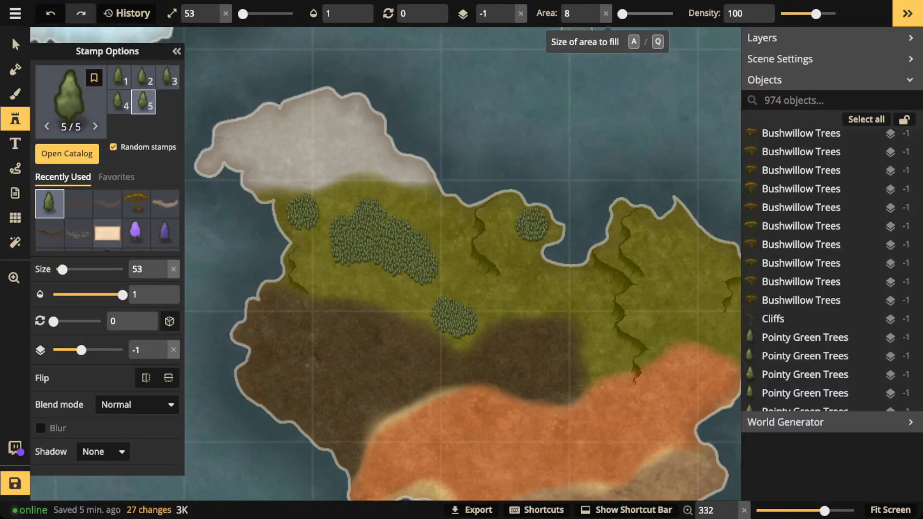
{"action": "left_click", "coordinate": [606, 13]}
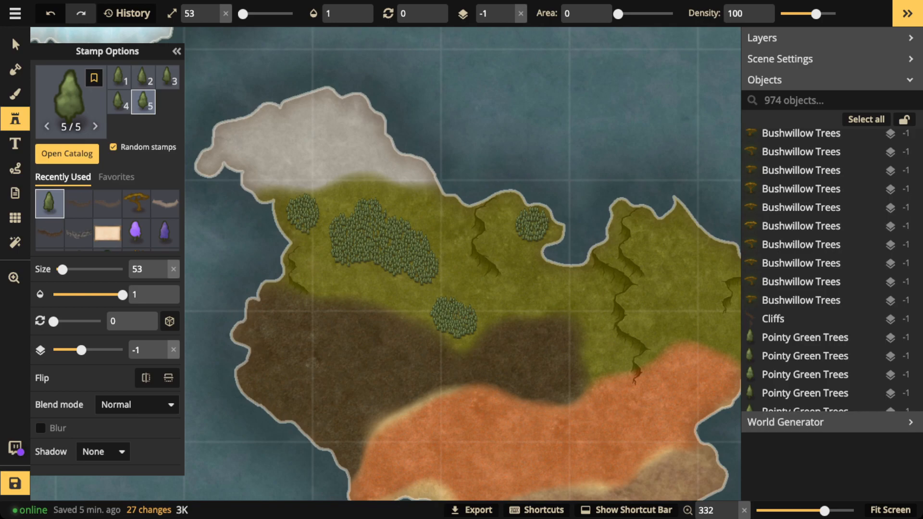
{"action": "left_click_drag", "start_coordinate": [317, 193], "coordinate": [289, 197]}
{"action": "left_click_drag", "start_coordinate": [399, 210], "coordinate": [414, 221]}
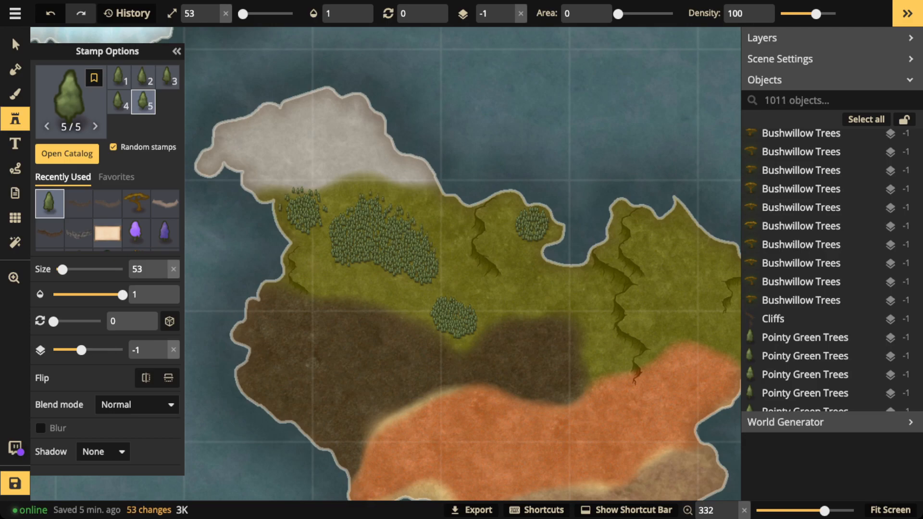
{"action": "mouse_move", "coordinate": [441, 267]}
{"action": "left_mouse_down"}
{"action": "mouse_move", "coordinate": [440, 282]}
{"action": "mouse_move", "coordinate": [399, 275]}
{"action": "left_mouse_up"}
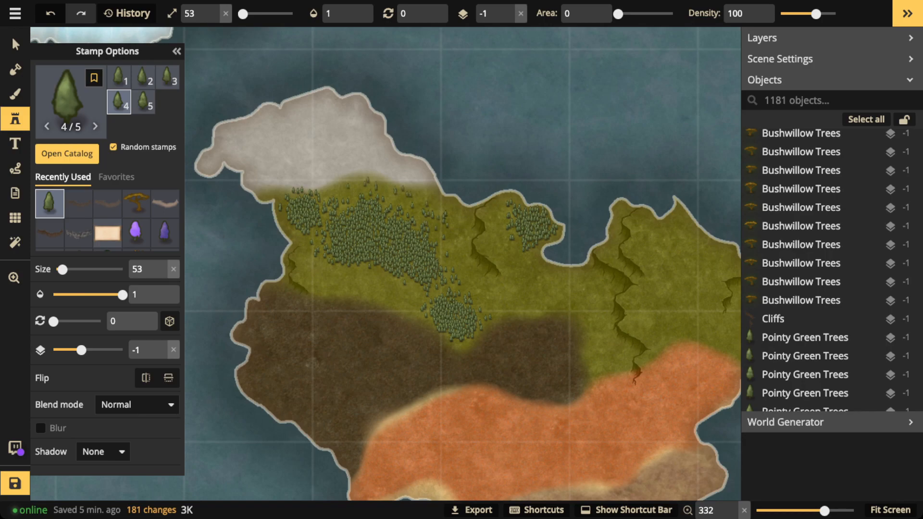
Scatter a few more Pointy Green Trees around the forest edges and mix Pointy Beige Trees into the large western forest.
{"action": "left_click_drag", "start_coordinate": [339, 274], "coordinate": [392, 276]}
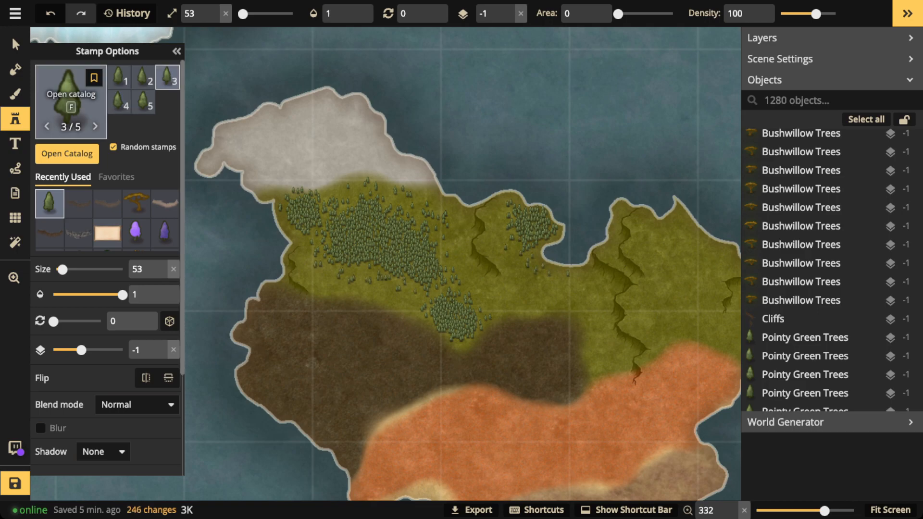
{"action": "left_click", "coordinate": [71, 99]}
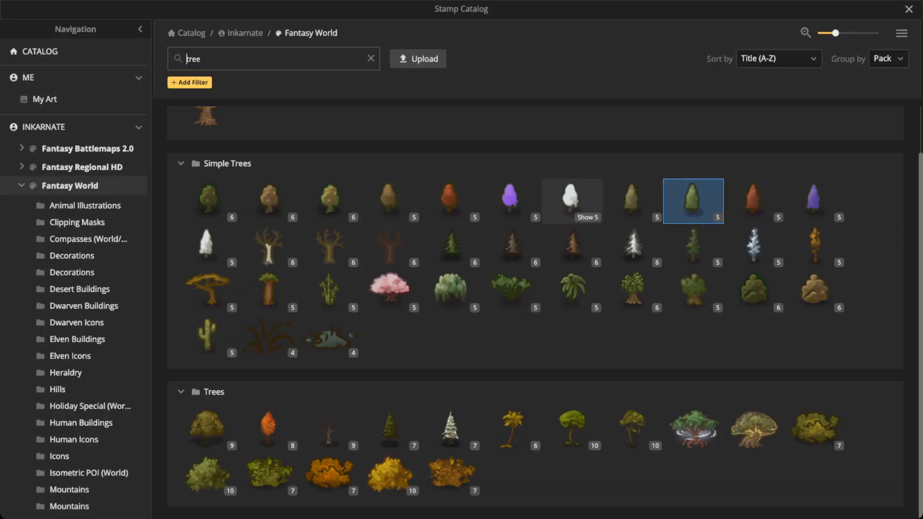
{"action": "left_click", "coordinate": [631, 198]}
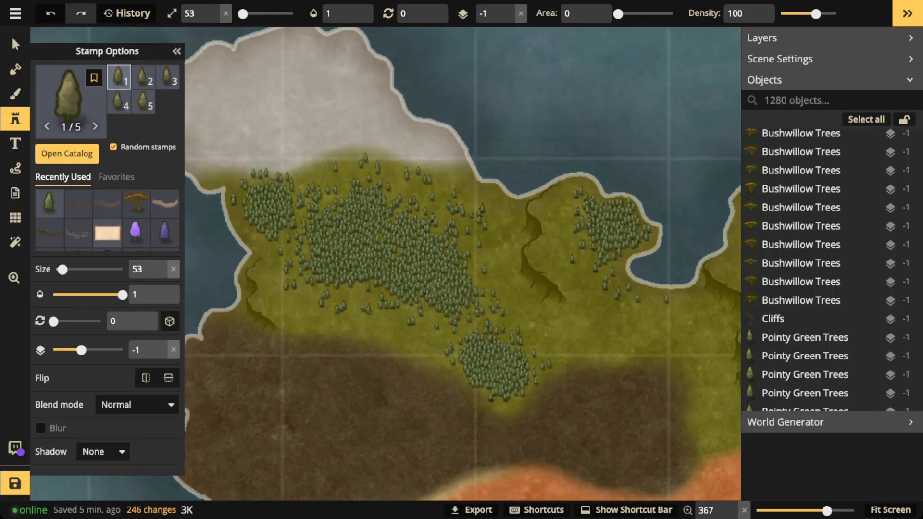
{"action": "scroll", "coordinate": [507, 175], "scroll_direction": "up", "scroll_amount": 5}
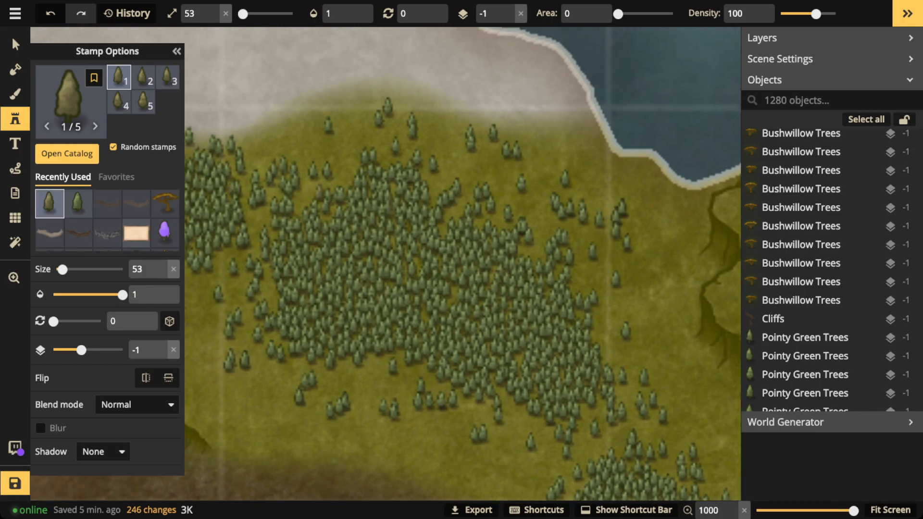
{"action": "left_click", "coordinate": [319, 193]}
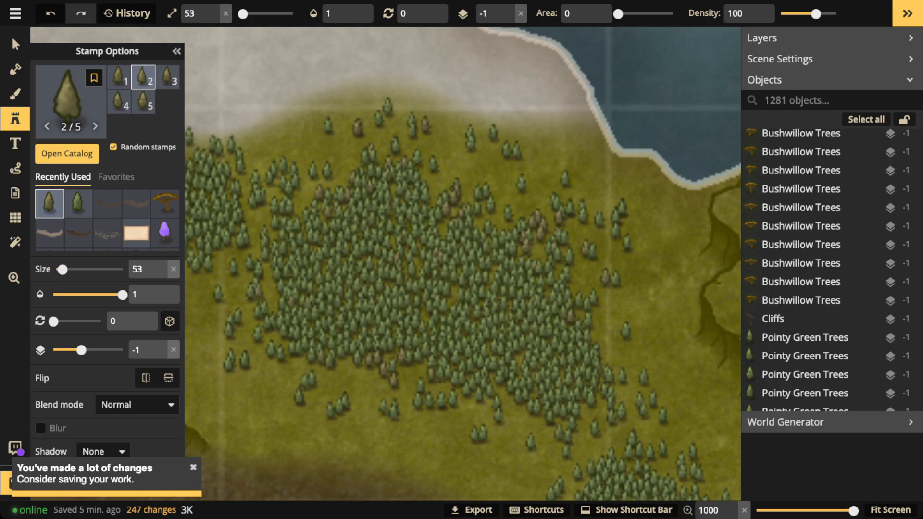
{"action": "scroll", "coordinate": [463, 264], "scroll_direction": "down", "scroll_amount": 5}
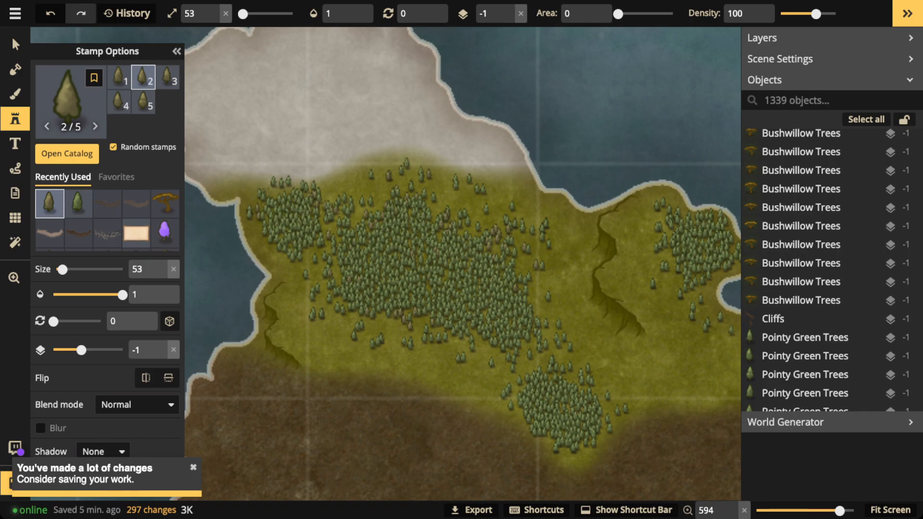
Scatter more Pointy Beige Trees along the large forest's southern and eastern edges and around the neighbouring clumps.
{"action": "left_click", "coordinate": [351, 315]}
{"action": "left_click", "coordinate": [368, 332]}
{"action": "left_click", "coordinate": [537, 359]}
{"action": "left_click", "coordinate": [558, 356]}
{"action": "left_click", "coordinate": [535, 298]}
{"action": "left_click", "coordinate": [543, 322]}
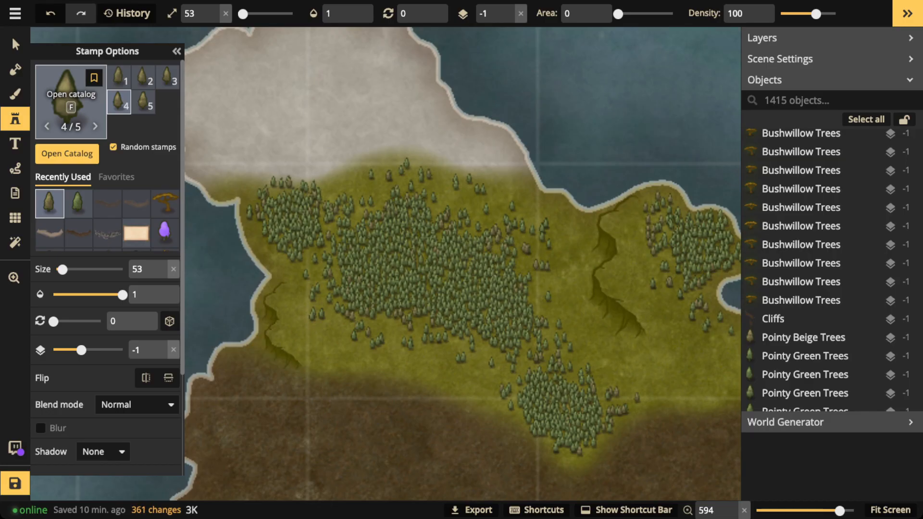
Blend Common Green Trees into the large forest, the southern clump and the clump beside the northern bay.
{"action": "key", "text": "f"}
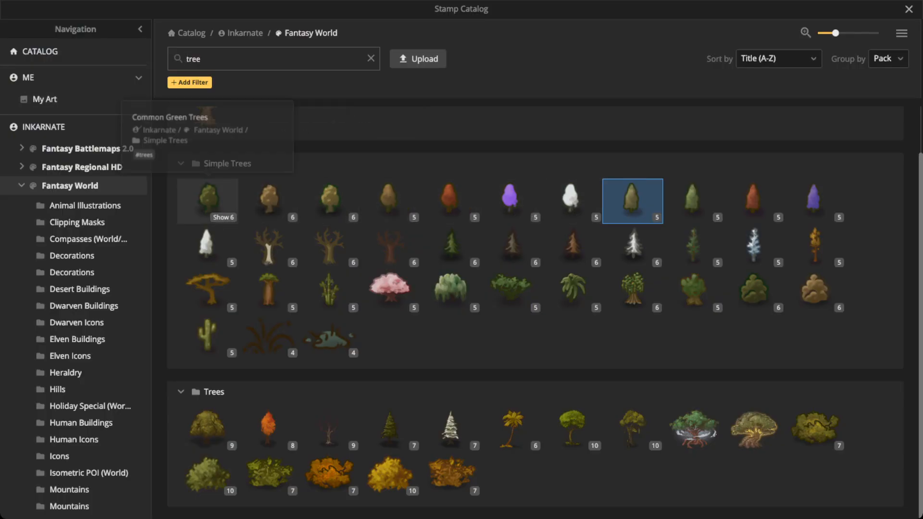
{"action": "left_click", "coordinate": [207, 199]}
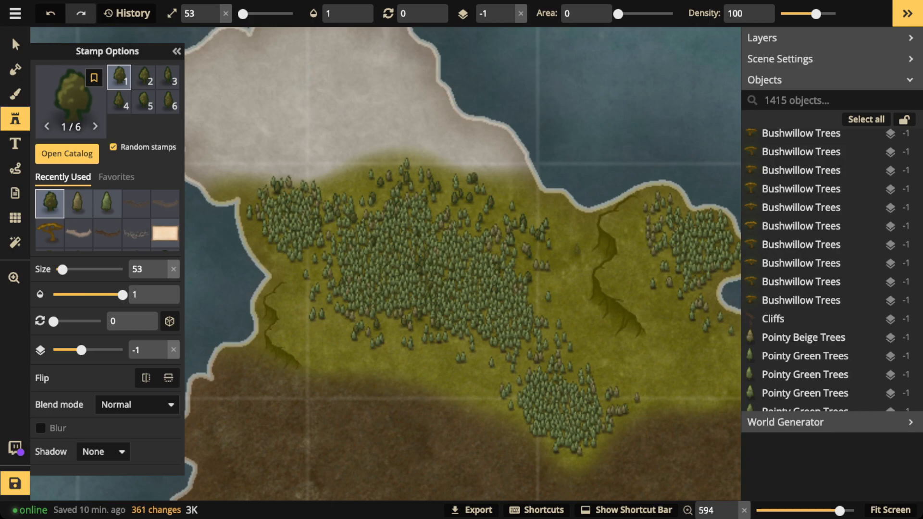
{"action": "left_click", "coordinate": [558, 247]}
{"action": "left_click", "coordinate": [545, 345]}
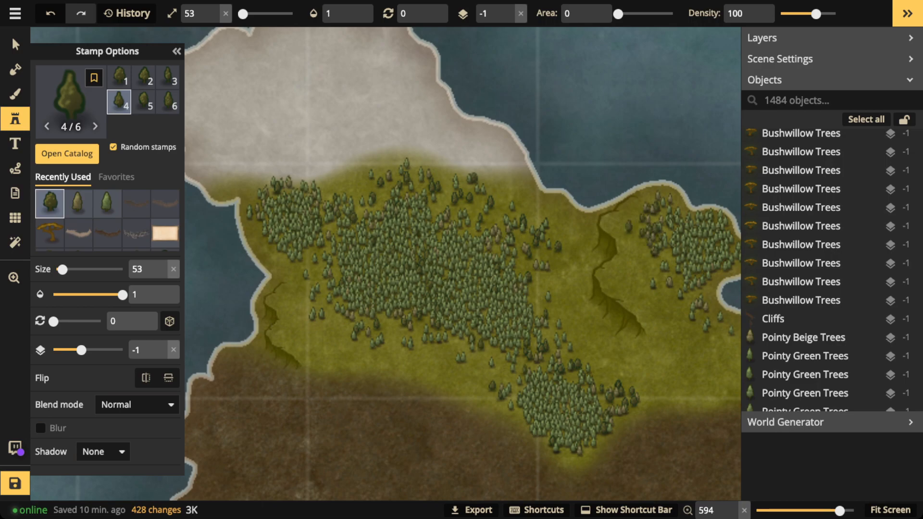
{"action": "left_click", "coordinate": [652, 209]}
{"action": "mouse_move", "coordinate": [670, 269]}
{"action": "left_mouse_down"}
{"action": "mouse_move", "coordinate": [672, 304]}
{"action": "mouse_move", "coordinate": [714, 319]}
{"action": "left_mouse_up"}
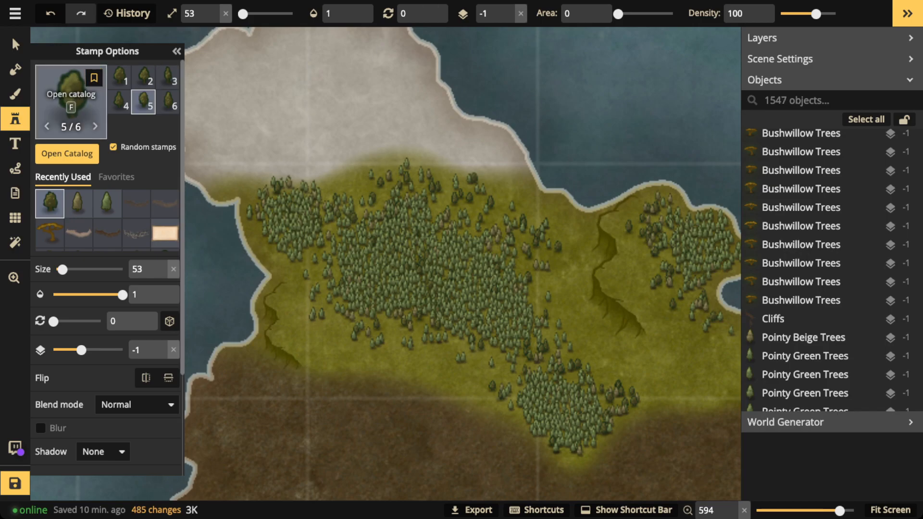
Add Pine Green Trees in and around the forests, including a small cluster near the north coast.
{"action": "left_click", "coordinate": [71, 96]}
{"action": "left_click", "coordinate": [449, 245]}
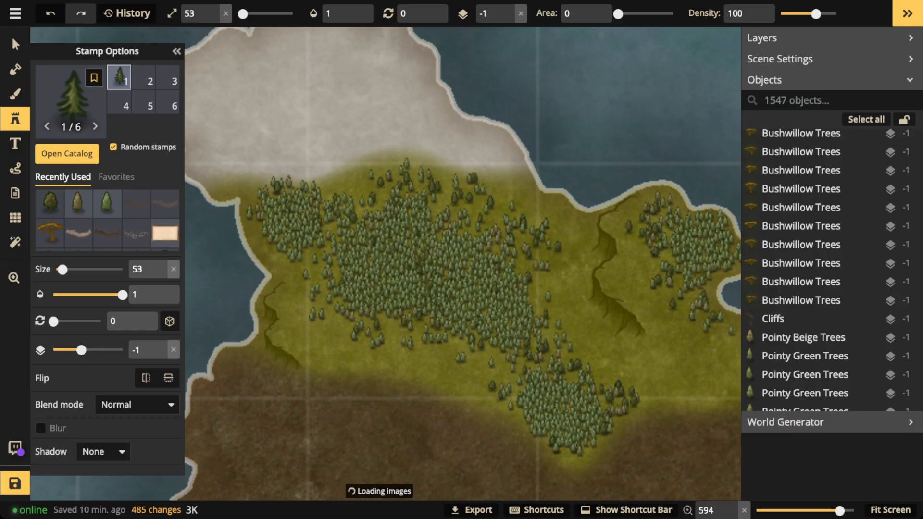
{"action": "left_click_drag", "start_coordinate": [490, 173], "coordinate": [496, 178]}
{"action": "left_click_drag", "start_coordinate": [464, 225], "coordinate": [477, 227]}
{"action": "left_click_drag", "start_coordinate": [530, 282], "coordinate": [540, 310]}
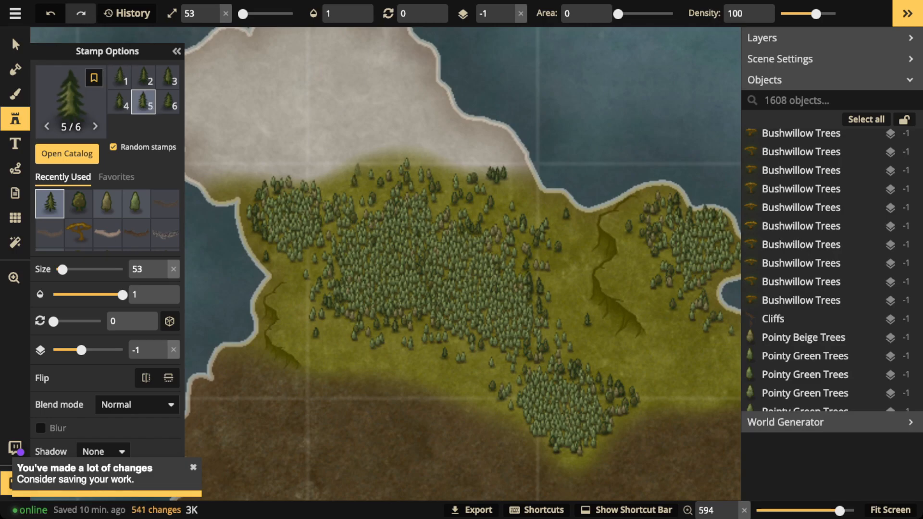
{"action": "left_click", "coordinate": [15, 44]}
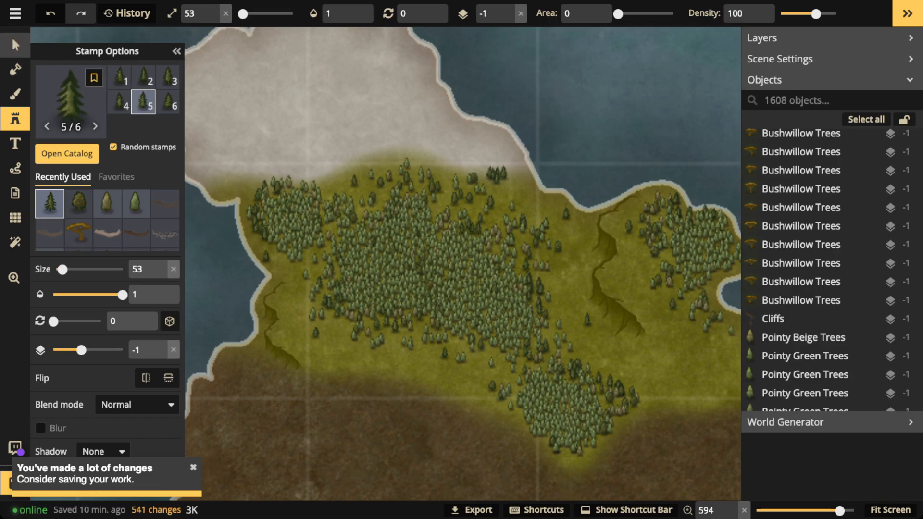
{"action": "left_click", "coordinate": [356, 181]}
{"action": "scroll", "coordinate": [336, 174], "scroll_direction": "down", "scroll_amount": 5}
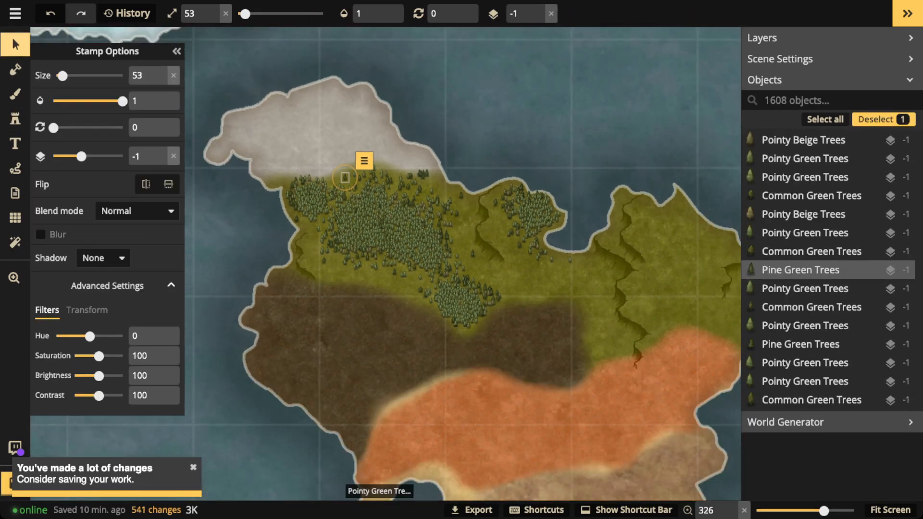
{"action": "key", "text": "Escape"}
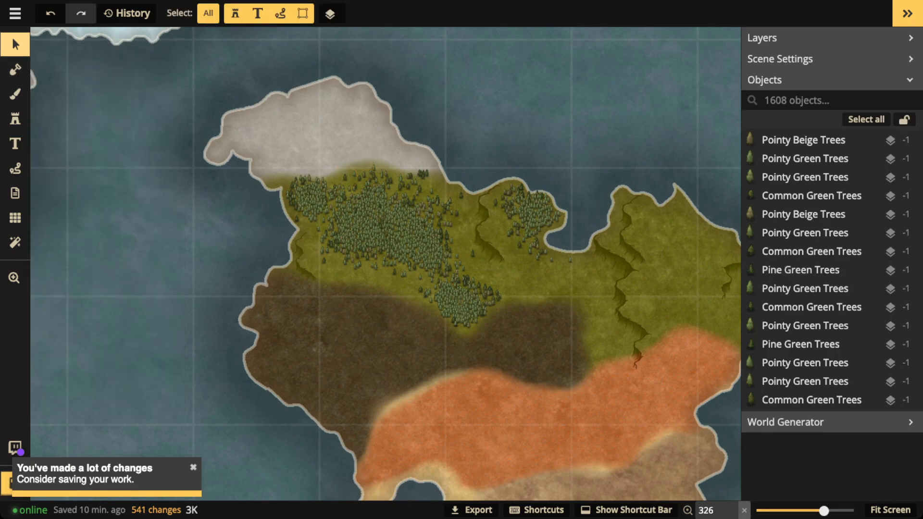
{"action": "left_click_drag", "start_coordinate": [248, 145], "coordinate": [558, 344]}
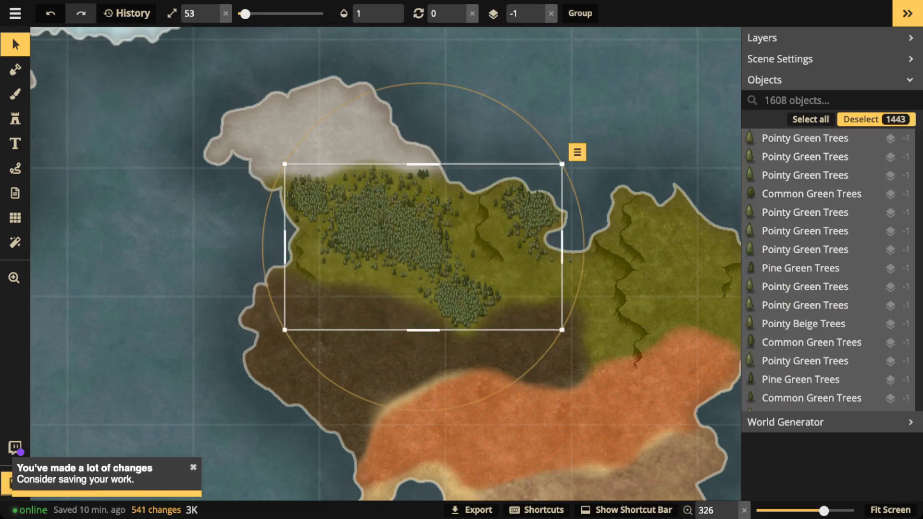
{"action": "key", "text": "Escape"}
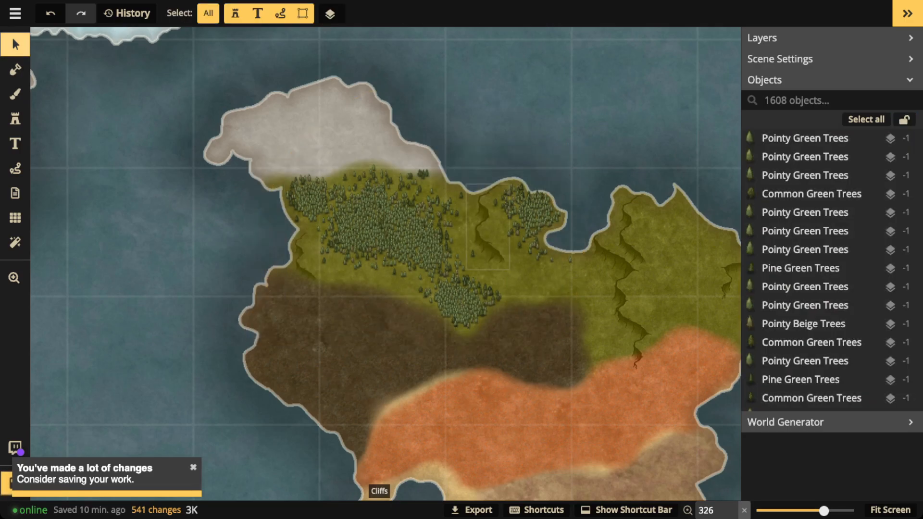
{"action": "left_click", "coordinate": [487, 226]}
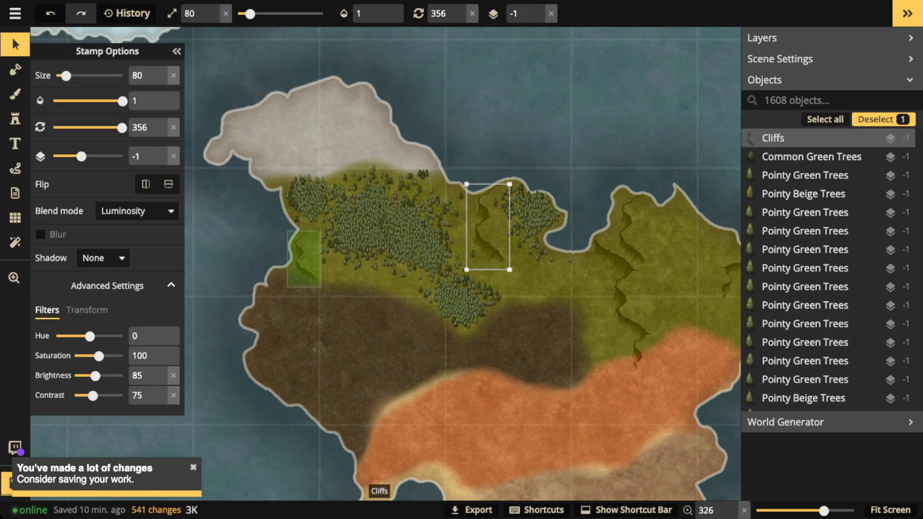
{"action": "left_click", "coordinate": [304, 259], "text": "shift"}
{"action": "left_click", "coordinate": [619, 273], "text": "shift"}
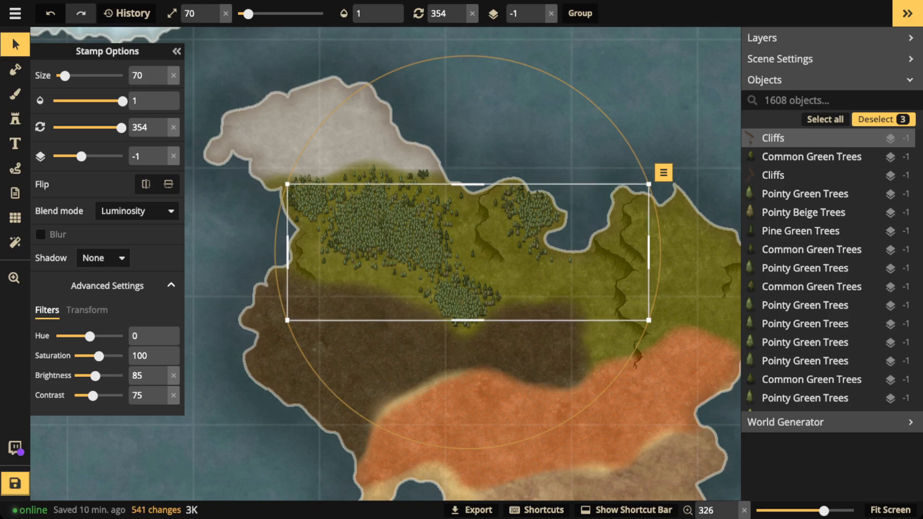
{"action": "key", "text": "Escape"}
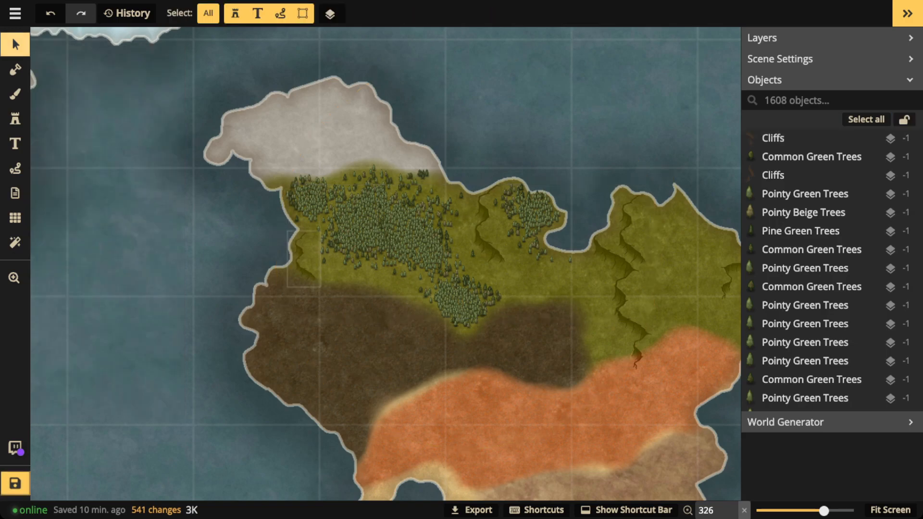
Select all cliff stamps of the same set, starting from the cliff on the west coast, and group them.
{"action": "left_click", "coordinate": [304, 259]}
{"action": "left_click", "coordinate": [335, 218]}
{"action": "mouse_move", "coordinate": [351, 239]}
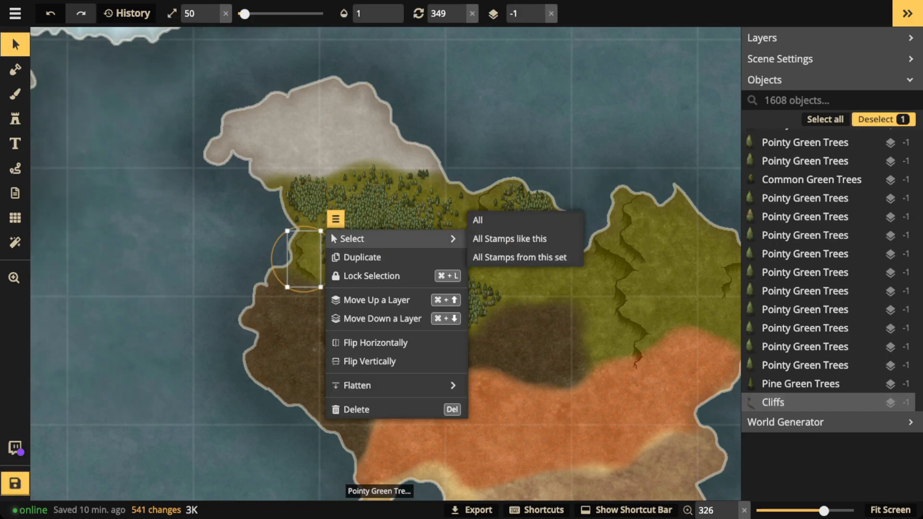
{"action": "left_click", "coordinate": [514, 258]}
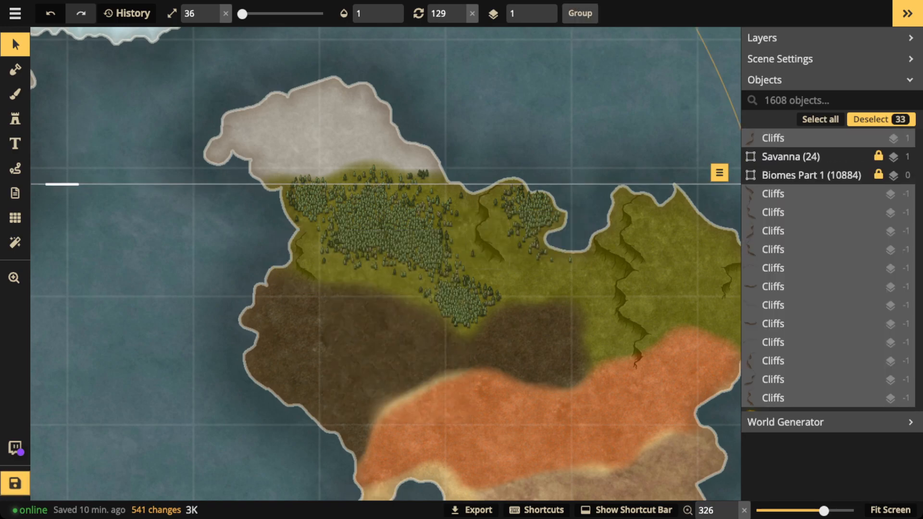
{"action": "key", "text": "ctrl+g"}
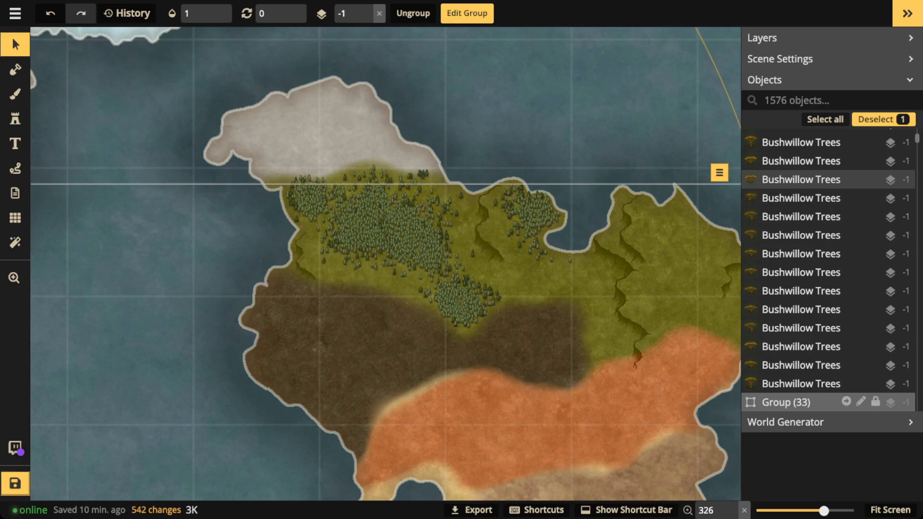
Rename the new cliffs group to Cliff, lock it and clear the selection.
{"action": "left_click", "coordinate": [860, 402]}
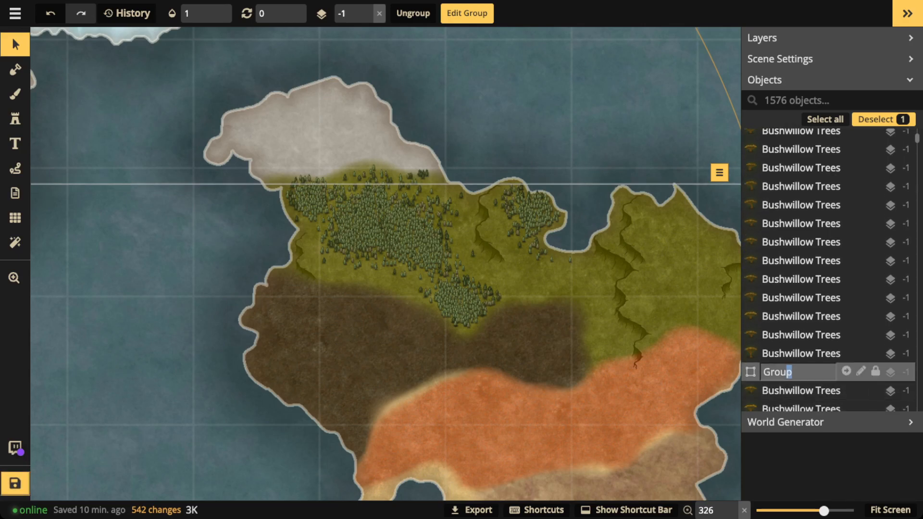
{"action": "key", "text": "shift+Left"}
{"action": "key", "text": "shift+Left"}
{"action": "key", "text": "shift+Left"}
{"action": "key", "text": "shift+Left"}
{"action": "key", "text": "shift+Left"}
{"action": "type", "text": "Cliff"}
{"action": "key", "text": "Return"}
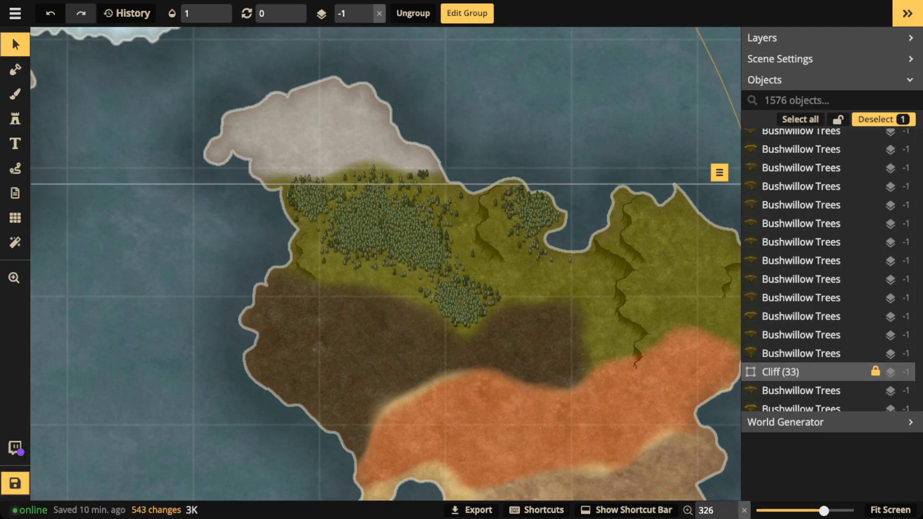
{"action": "key", "text": "Escape"}
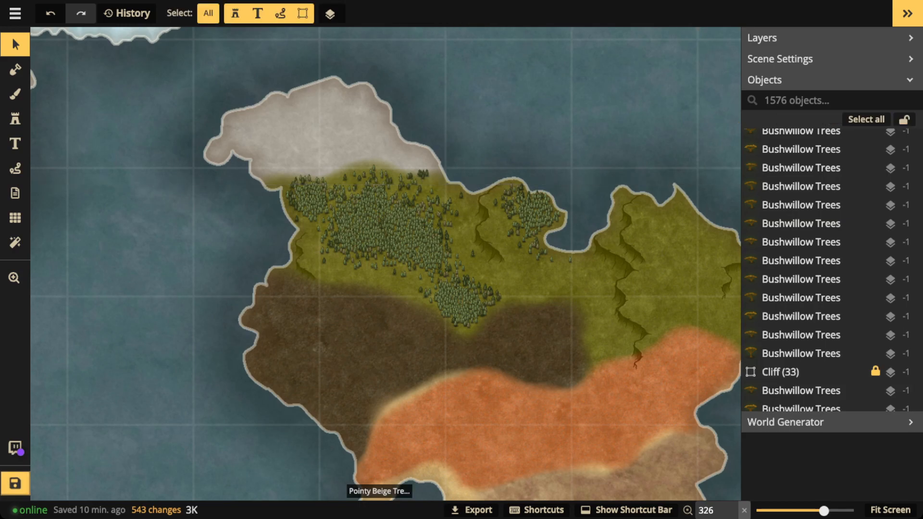
Select all the trees in the western half of the olive-green region and set their shadow to Object.
{"action": "left_click_drag", "start_coordinate": [262, 152], "coordinate": [575, 337]}
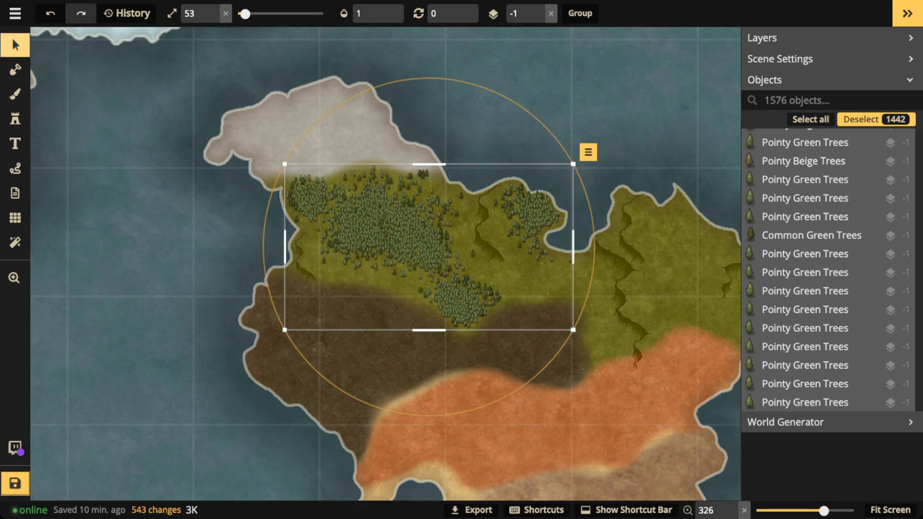
{"action": "left_click", "coordinate": [17, 45]}
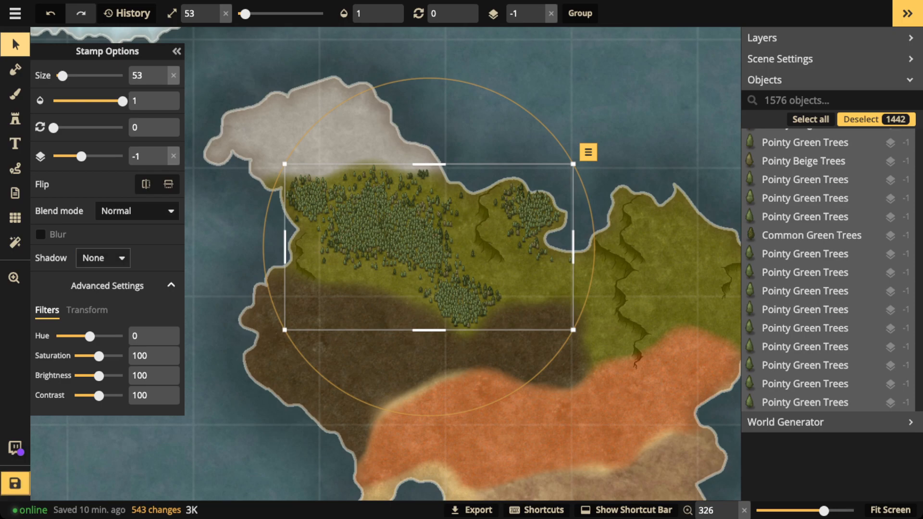
{"action": "left_click", "coordinate": [103, 258]}
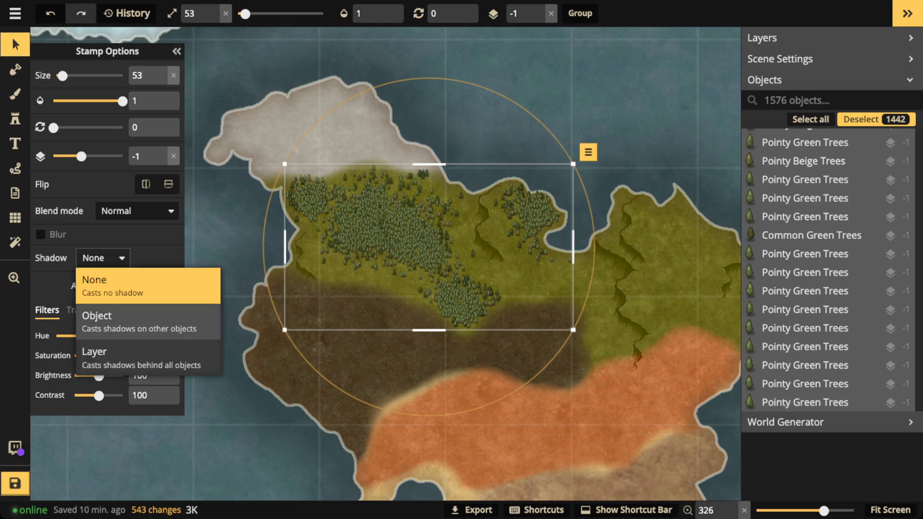
{"action": "left_click", "coordinate": [139, 321]}
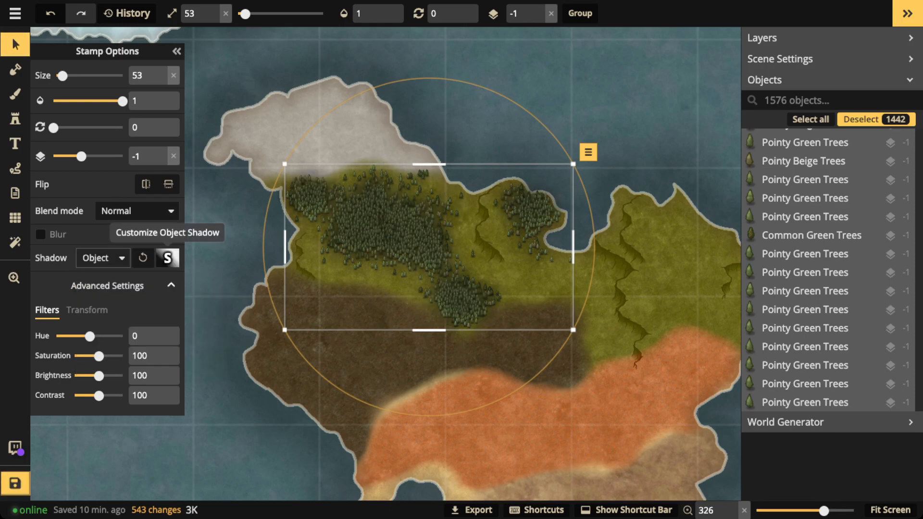
Customize the selected trees' object shadow with a shadow blur of 7.4 and a vertical offset of 1.4.
{"action": "left_click", "coordinate": [168, 258]}
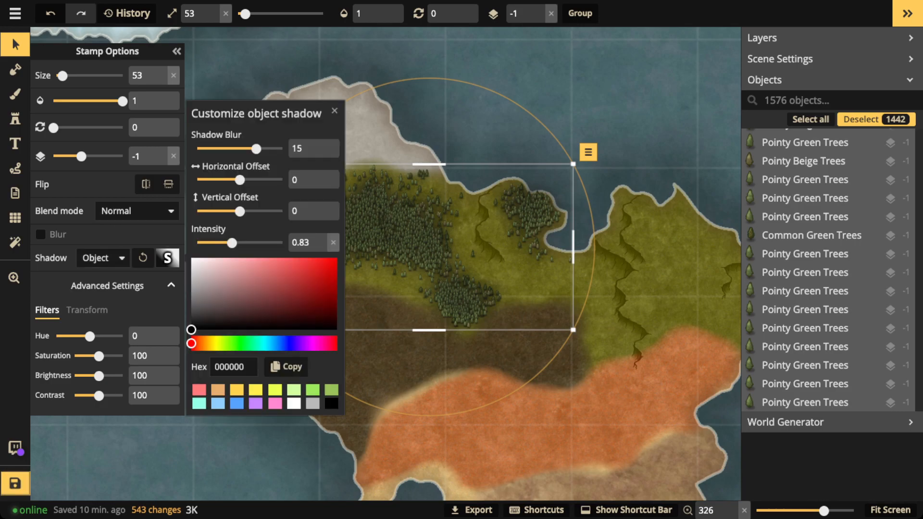
{"action": "key", "text": "space"}
{"action": "left_click", "coordinate": [388, 255]}
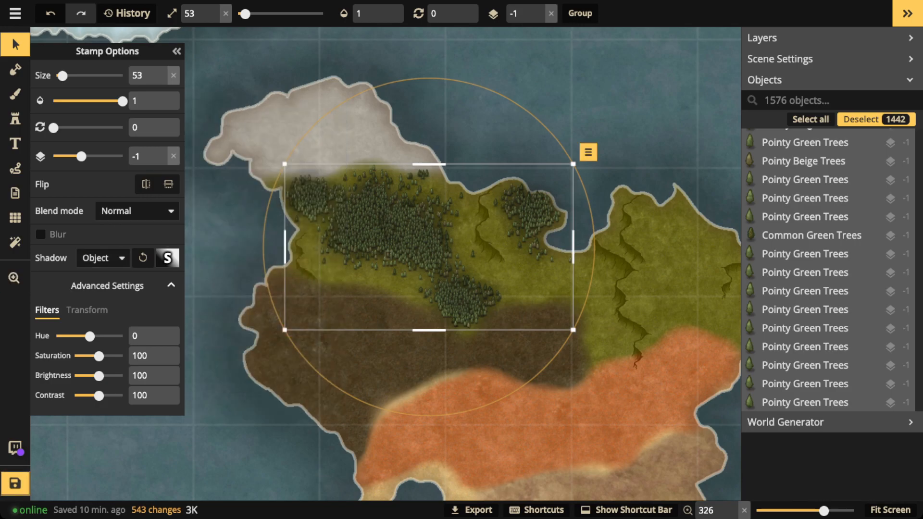
{"action": "key", "text": "space"}
{"action": "left_click_drag", "start_coordinate": [388, 255], "coordinate": [449, 255]}
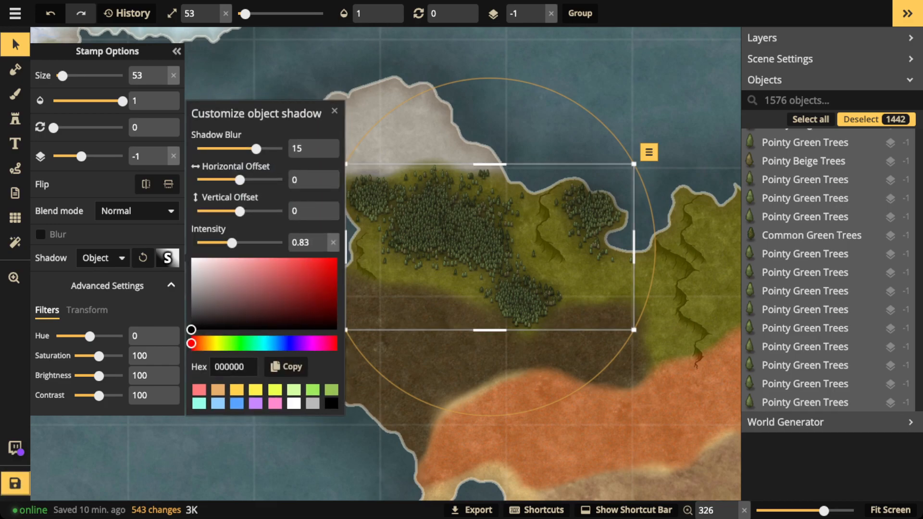
{"action": "key", "text": "space"}
{"action": "left_click_drag", "start_coordinate": [449, 255], "coordinate": [486, 255]}
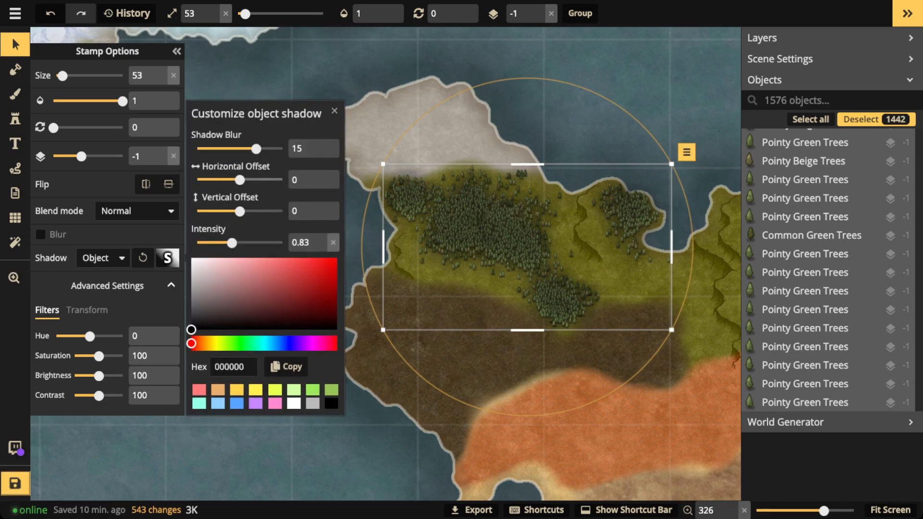
{"action": "left_click_drag", "start_coordinate": [256, 148], "coordinate": [242, 149]}
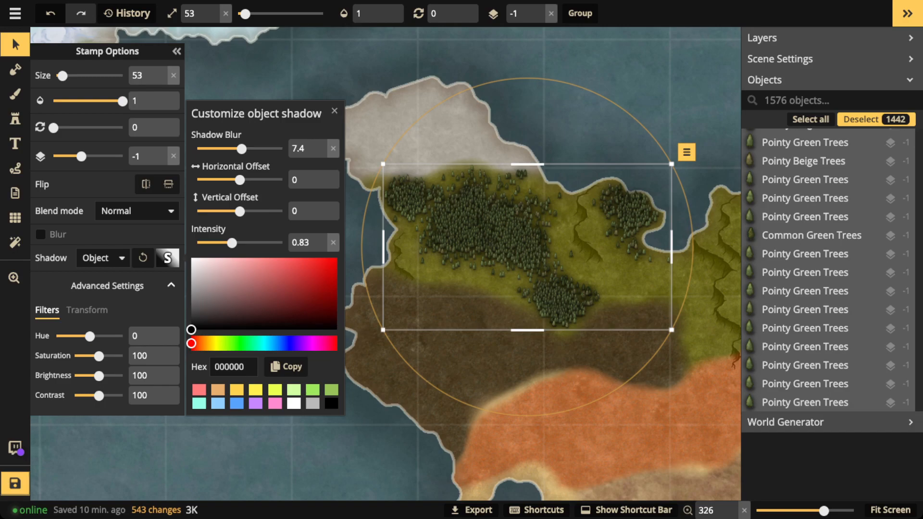
{"action": "left_click_drag", "start_coordinate": [239, 211], "coordinate": [240, 211]}
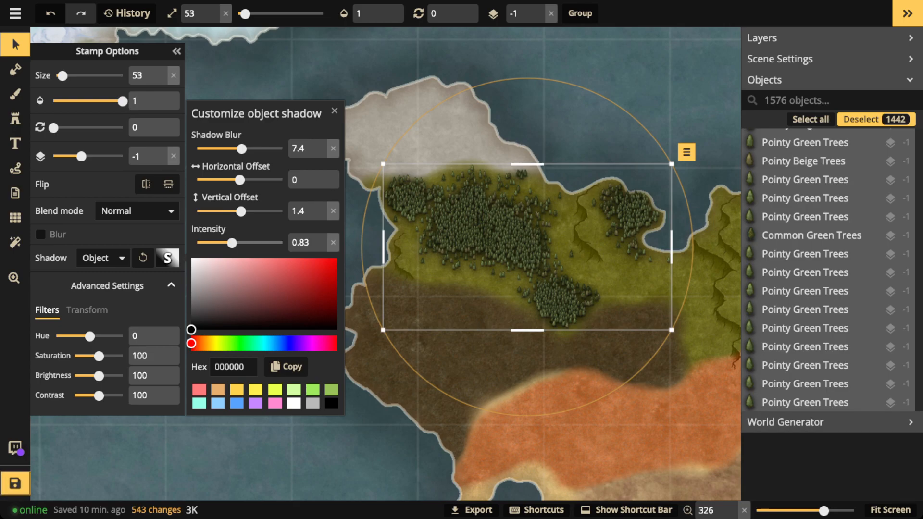
Set the tree shadow's intensity to 0.57 and clear the selection.
{"action": "left_click_drag", "start_coordinate": [232, 242], "coordinate": [221, 243]}
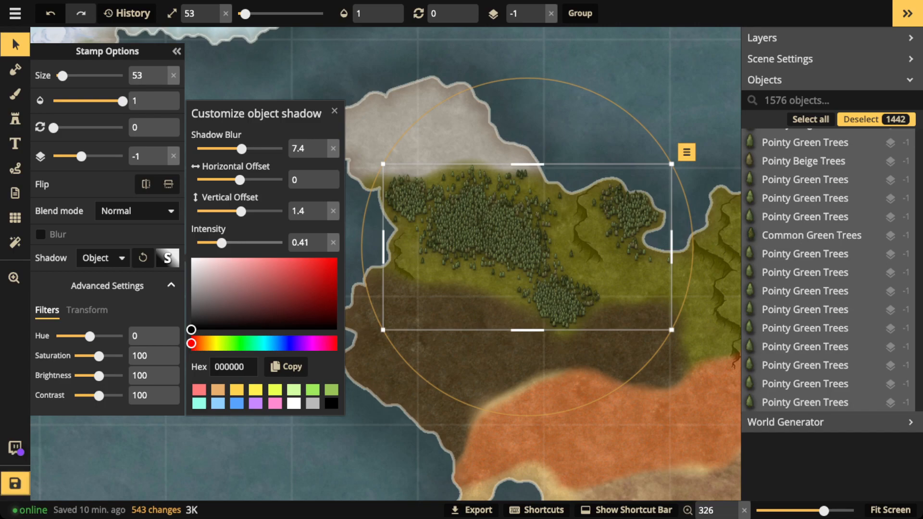
{"action": "left_click_drag", "start_coordinate": [222, 243], "coordinate": [228, 243]}
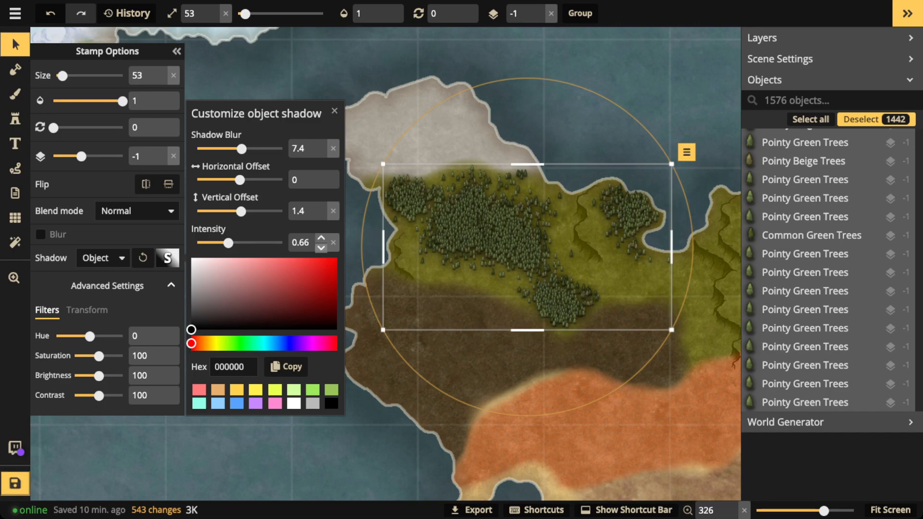
{"action": "left_click", "coordinate": [321, 248]}
{"action": "left_click", "coordinate": [322, 248]}
{"action": "left_click", "coordinate": [321, 248]}
{"action": "left_click", "coordinate": [321, 249]}
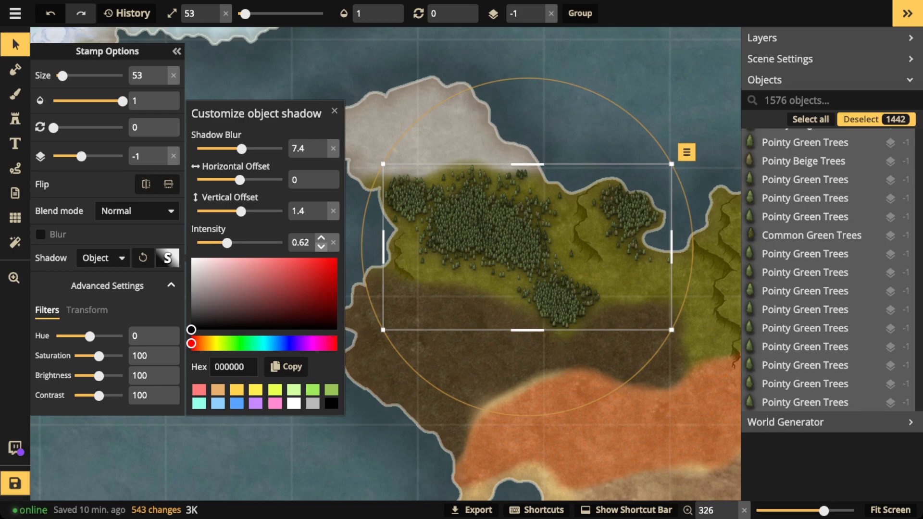
{"action": "left_click", "coordinate": [322, 247]}
{"action": "left_click", "coordinate": [321, 247]}
{"action": "left_click", "coordinate": [321, 247]}
{"action": "left_click", "coordinate": [321, 247]}
{"action": "left_click", "coordinate": [321, 247]}
{"action": "key", "text": "Escape"}
{"action": "scroll", "coordinate": [497, 212], "scroll_direction": "down", "scroll_amount": 5}
{"action": "key", "text": "Escape"}
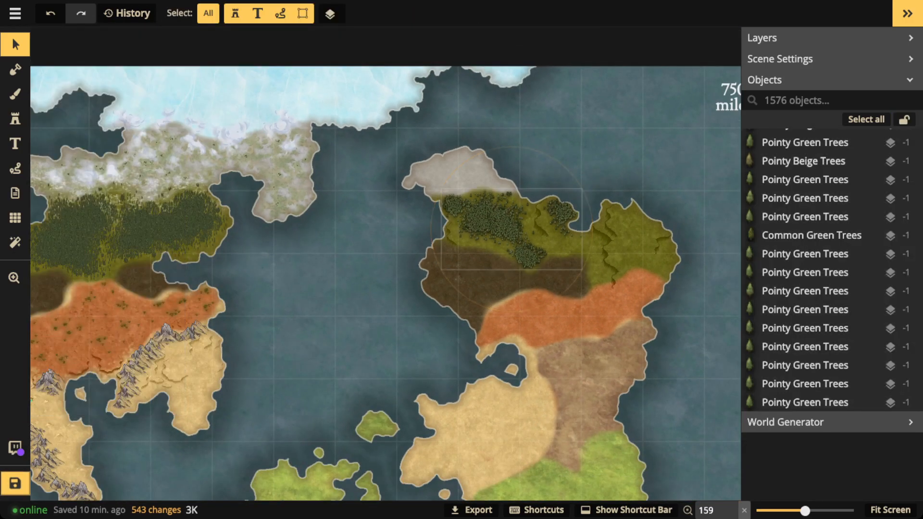
Examine the shadows of the new forests up close and compare them with the bushwillow trees on the western continent.
{"action": "scroll", "coordinate": [555, 246], "scroll_direction": "up", "scroll_amount": 5}
{"action": "scroll", "coordinate": [432, 241], "scroll_direction": "up", "scroll_amount": 5}
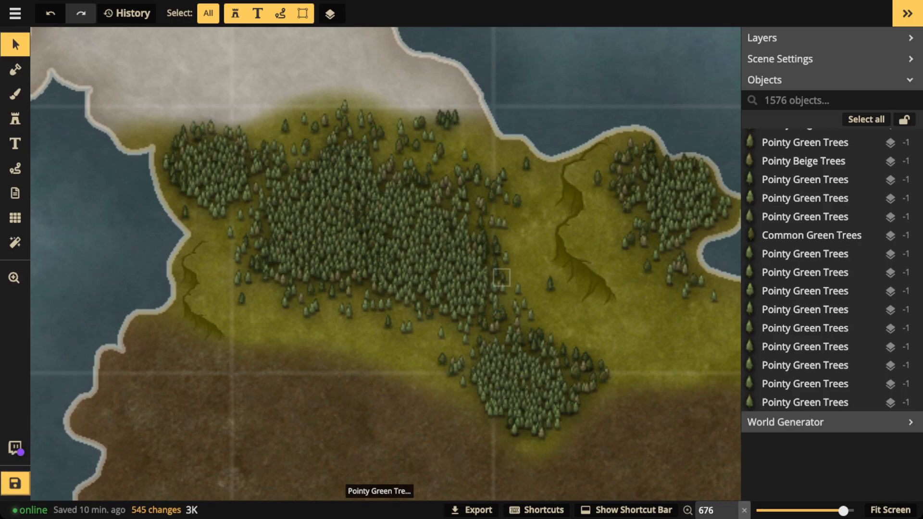
{"action": "scroll", "coordinate": [439, 231], "scroll_direction": "down", "scroll_amount": 2}
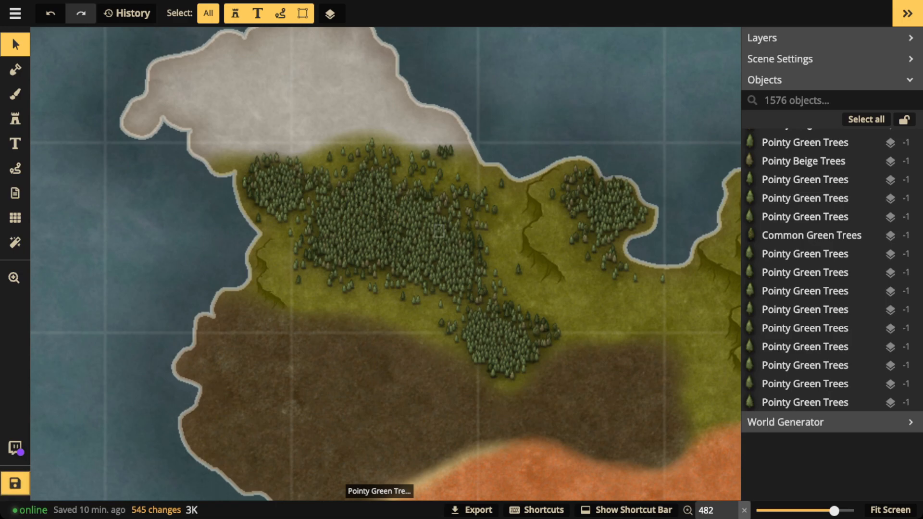
{"action": "scroll", "coordinate": [438, 231], "scroll_direction": "down", "scroll_amount": 4}
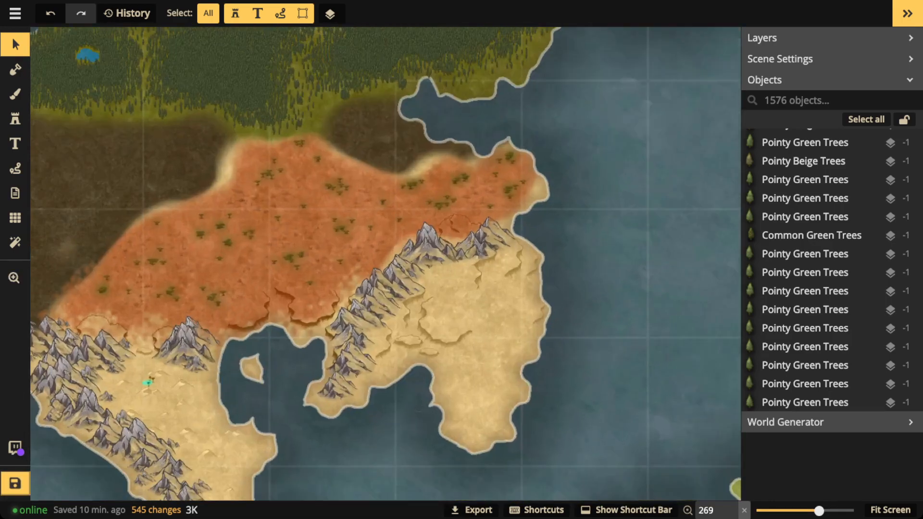
{"action": "scroll", "coordinate": [233, 243], "scroll_direction": "up", "scroll_amount": 5}
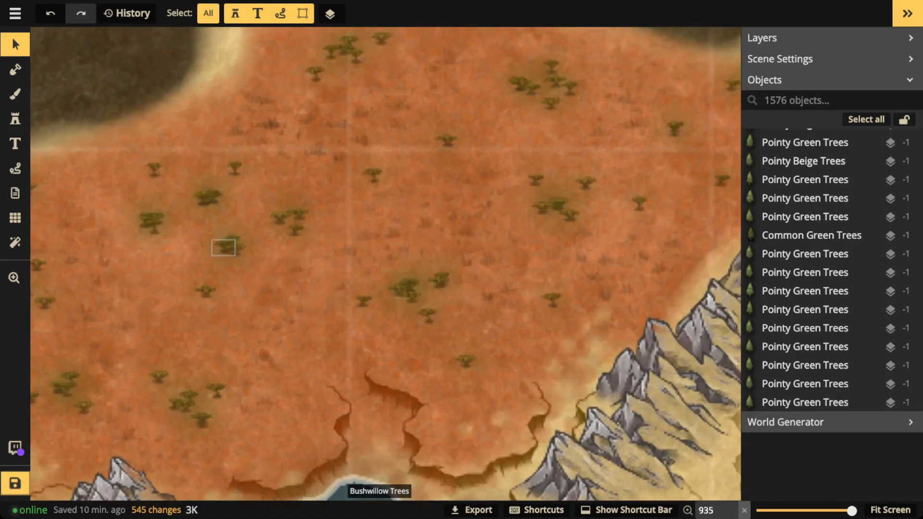
{"action": "scroll", "coordinate": [153, 220], "scroll_direction": "down", "scroll_amount": 3}
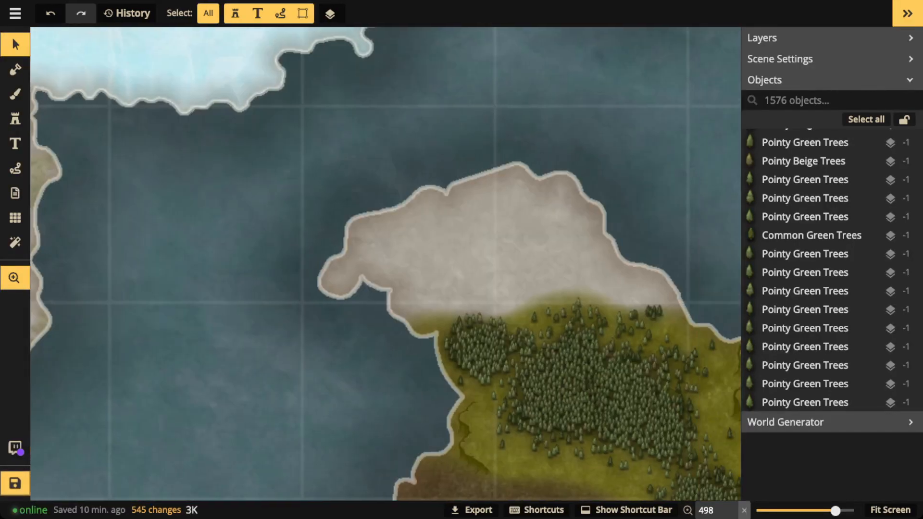
{"action": "left_click_drag", "start_coordinate": [617, 393], "coordinate": [442, 313]}
{"action": "scroll", "coordinate": [481, 313], "scroll_direction": "up", "scroll_amount": 2}
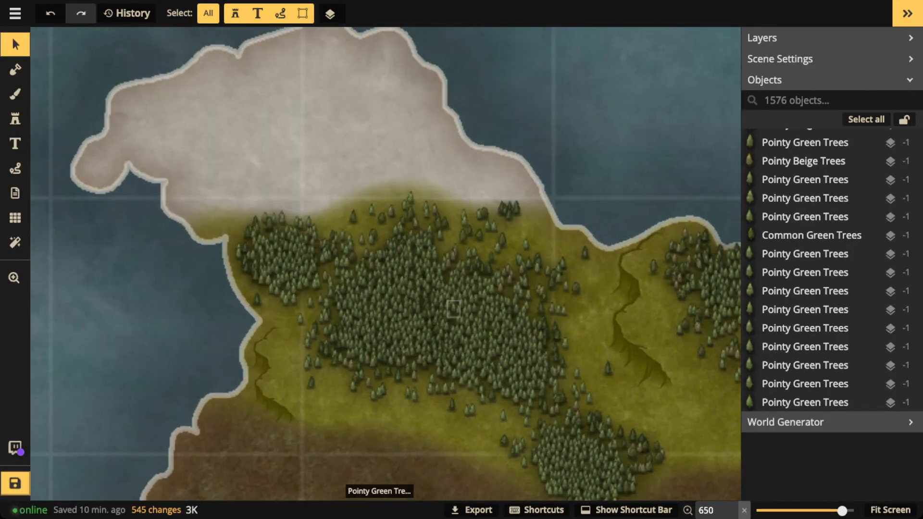
{"action": "scroll", "coordinate": [175, 175], "scroll_direction": "down", "scroll_amount": 2}
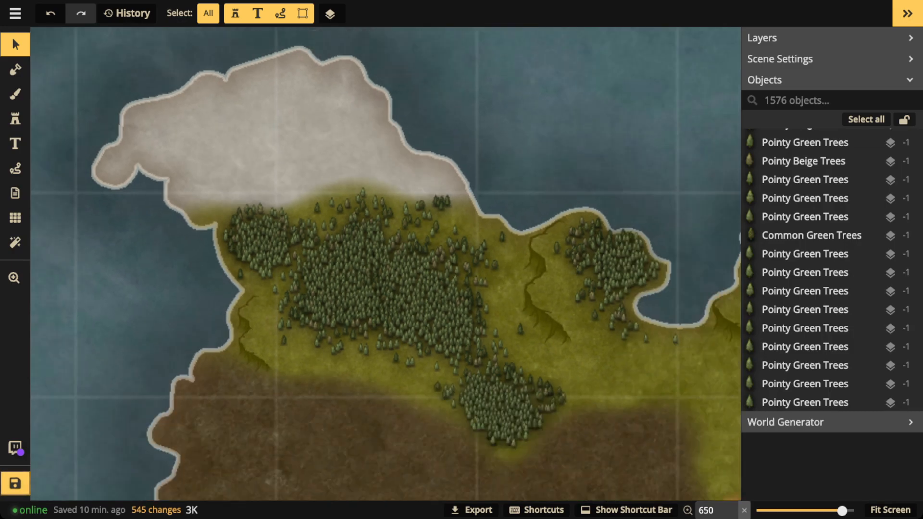
Reselect the trees in the olive-green region and try a heavier object shadow with blur 25.1 and intensity 1.84.
{"action": "left_click_drag", "start_coordinate": [173, 163], "coordinate": [542, 399]}
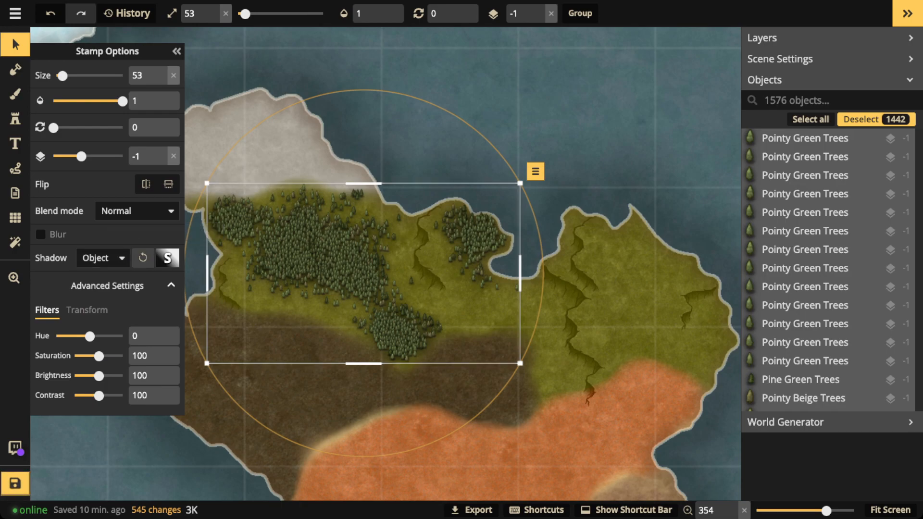
{"action": "scroll", "coordinate": [343, 270], "scroll_direction": "down", "scroll_amount": 1}
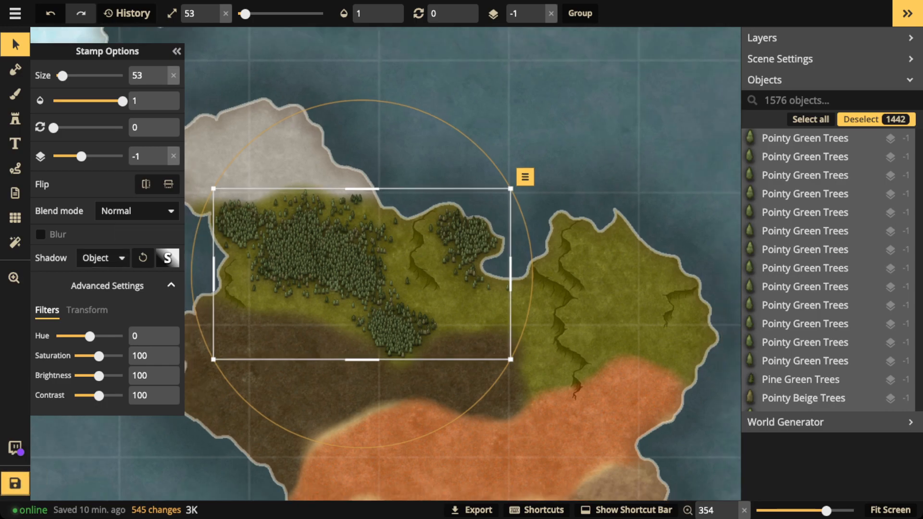
{"action": "left_click_drag", "start_coordinate": [343, 269], "coordinate": [551, 276]}
{"action": "left_click", "coordinate": [167, 258]}
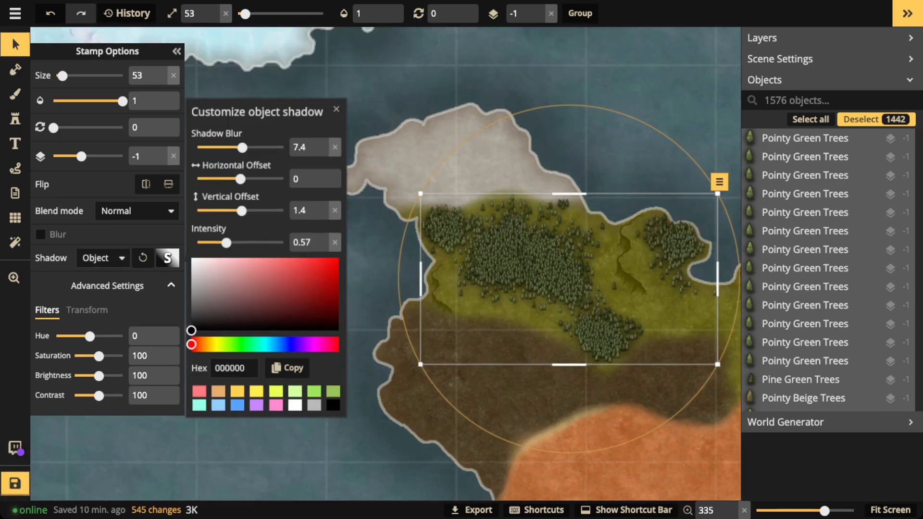
{"action": "left_click_drag", "start_coordinate": [241, 149], "coordinate": [266, 149]}
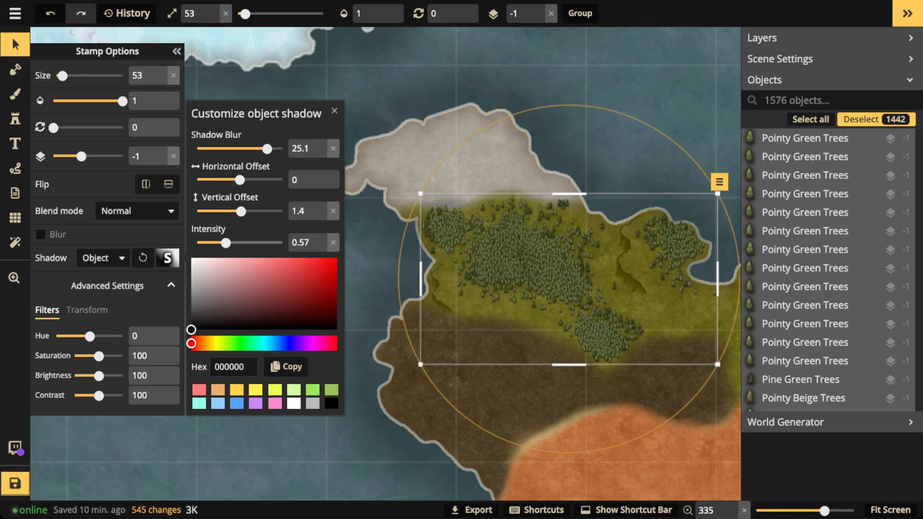
{"action": "left_click_drag", "start_coordinate": [225, 243], "coordinate": [261, 243]}
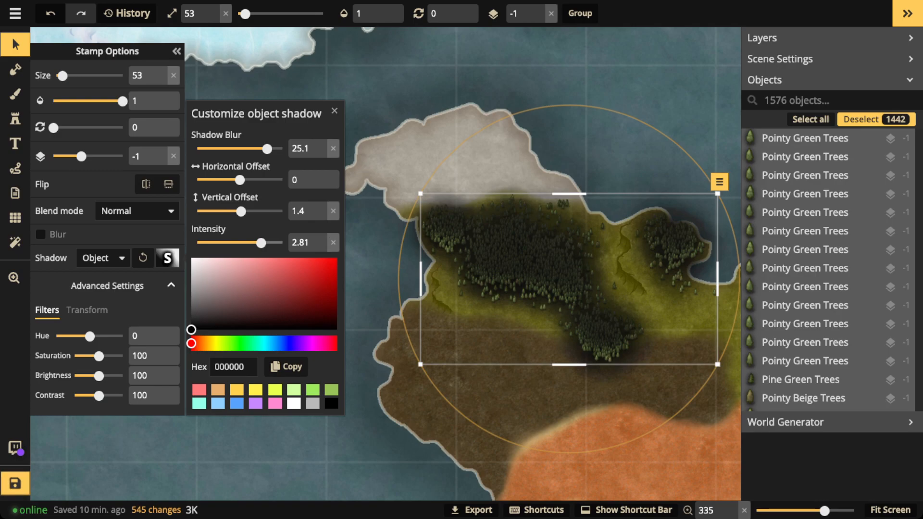
{"action": "left_click_drag", "start_coordinate": [261, 243], "coordinate": [243, 243]}
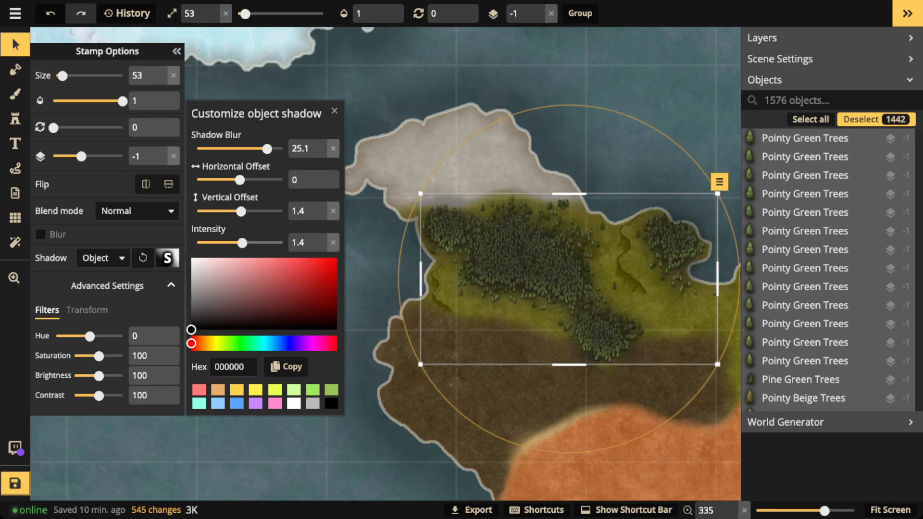
{"action": "left_click_drag", "start_coordinate": [242, 243], "coordinate": [248, 243]}
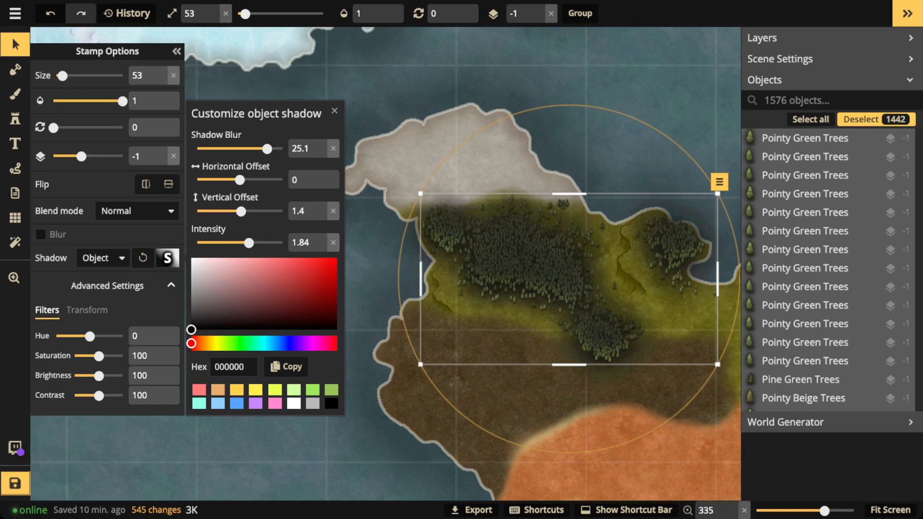
{"action": "left_click", "coordinate": [335, 111]}
{"action": "key", "text": "Escape"}
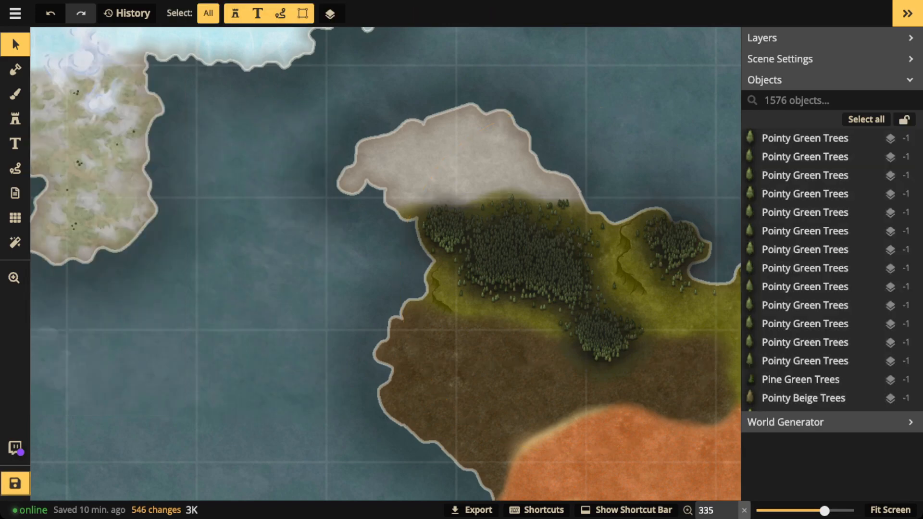
Undo the heavier tree shadow and clear the selection.
{"action": "key", "text": "ctrl+z"}
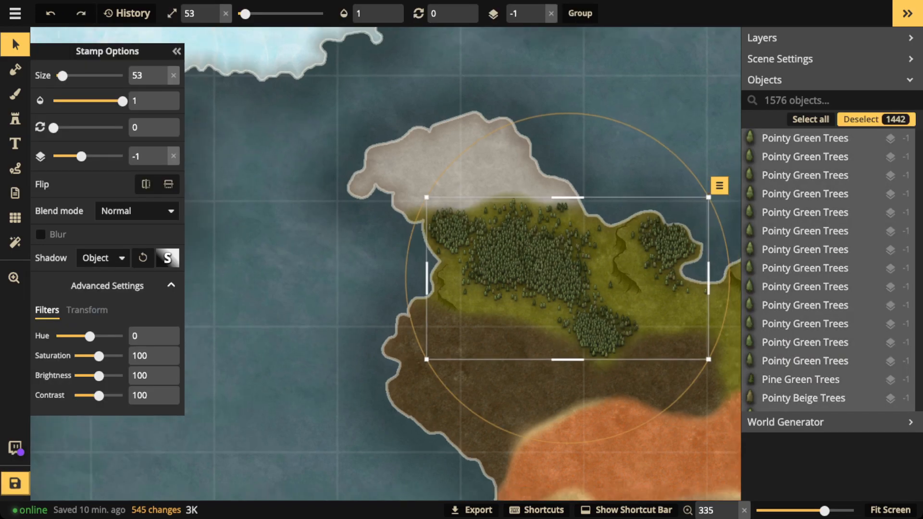
{"action": "scroll", "coordinate": [520, 260], "scroll_direction": "down", "scroll_amount": 2}
{"action": "left_click_drag", "start_coordinate": [520, 260], "coordinate": [452, 267]}
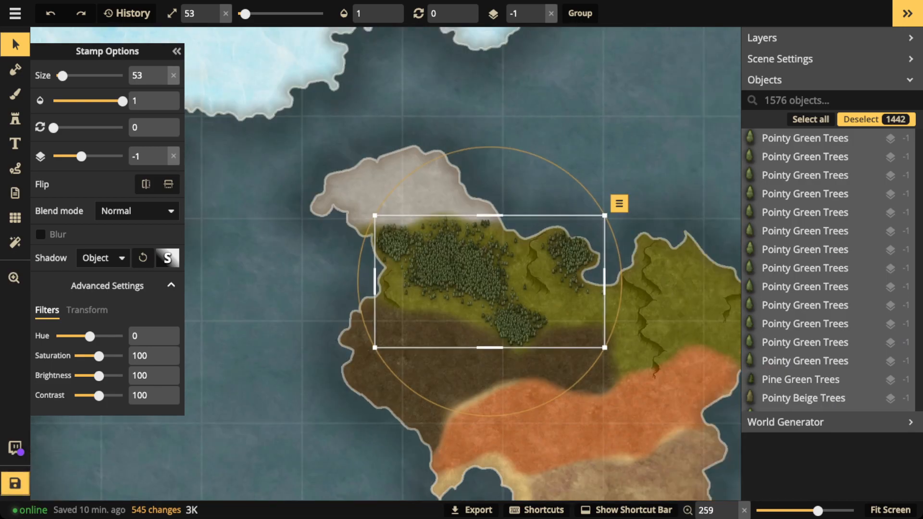
{"action": "key", "text": "Escape"}
{"action": "scroll", "coordinate": [226, 187], "scroll_direction": "down", "scroll_amount": 2}
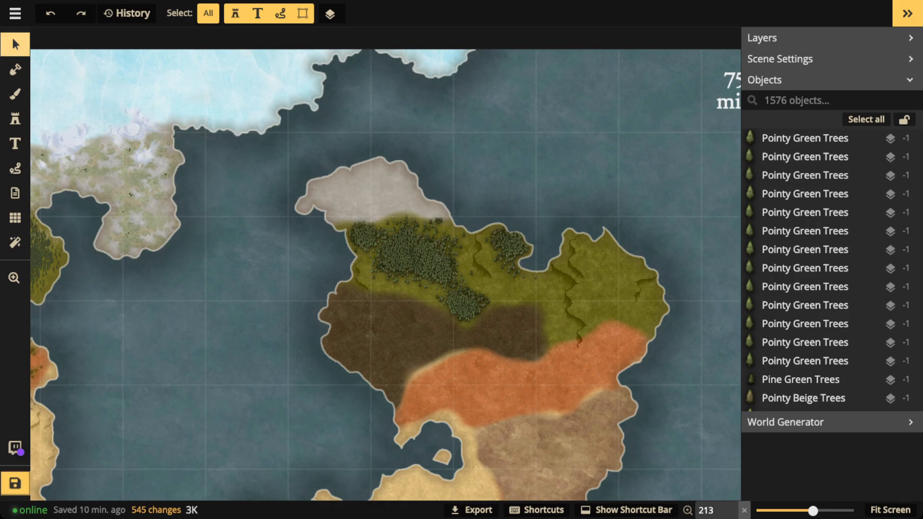
Search the objects for "cliff" and open the Cliff group with all its cliffs selected.
{"action": "scroll", "coordinate": [817, 338], "scroll_direction": "down", "scroll_amount": 5}
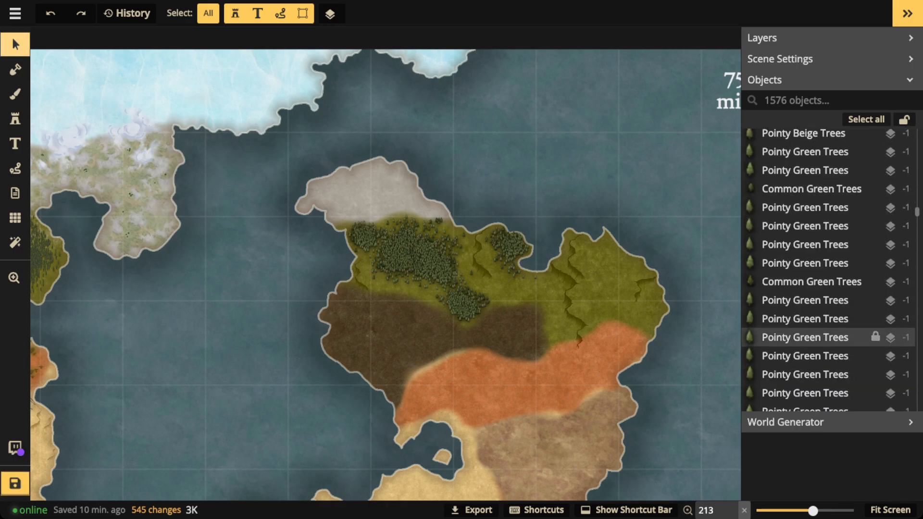
{"action": "scroll", "coordinate": [817, 337], "scroll_direction": "down", "scroll_amount": 2}
{"action": "left_click", "coordinate": [817, 100]}
{"action": "type", "text": "cliff"}
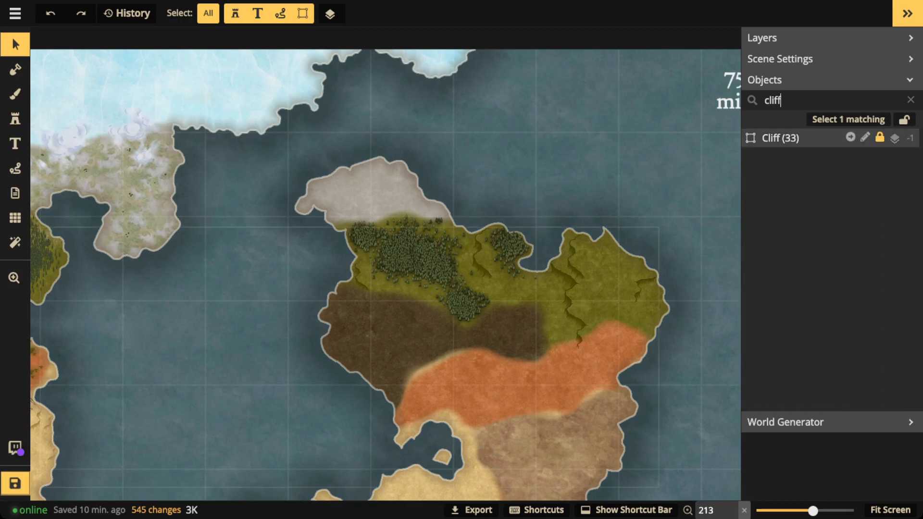
{"action": "left_click", "coordinate": [793, 138]}
{"action": "left_click", "coordinate": [467, 13]}
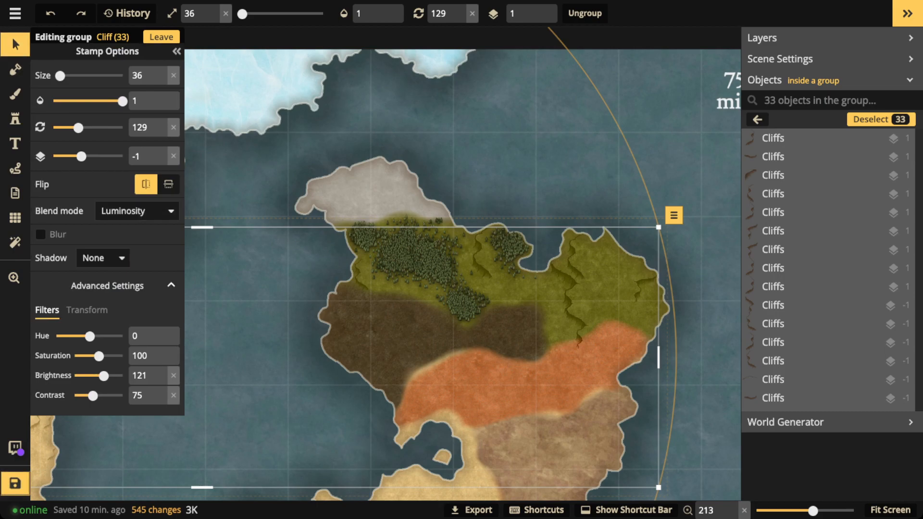
Give the selected cliffs an object shadow with blur 6.3 and intensity 0.56, and leave the Cliff group.
{"action": "left_click", "coordinate": [103, 258]}
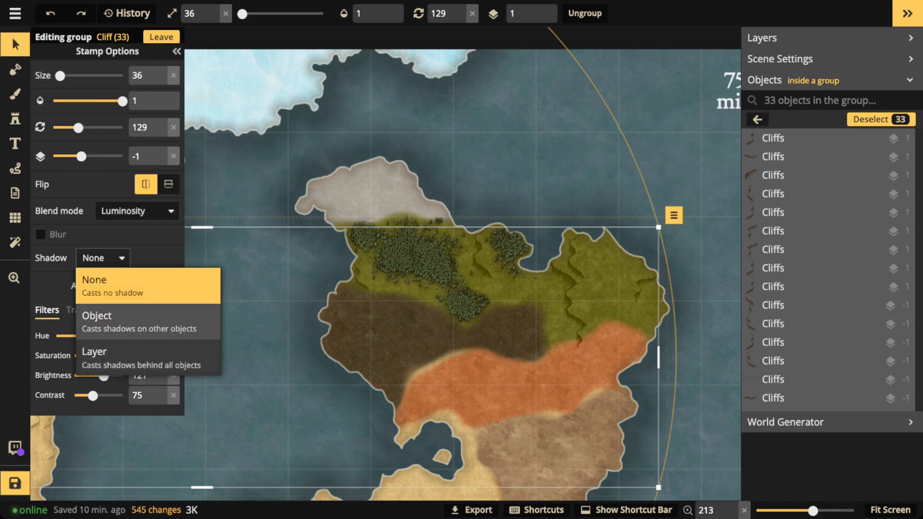
{"action": "left_click", "coordinate": [145, 321]}
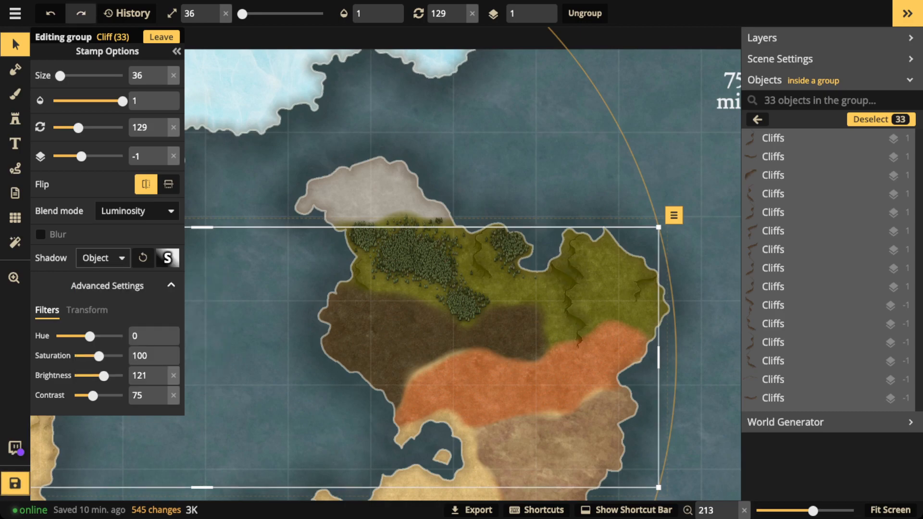
{"action": "left_click", "coordinate": [167, 258]}
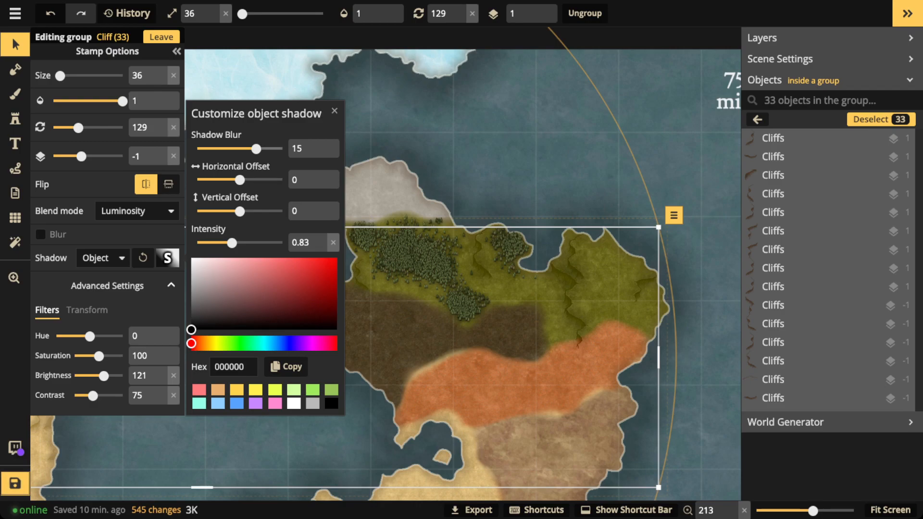
{"action": "left_click_drag", "start_coordinate": [256, 149], "coordinate": [239, 149]}
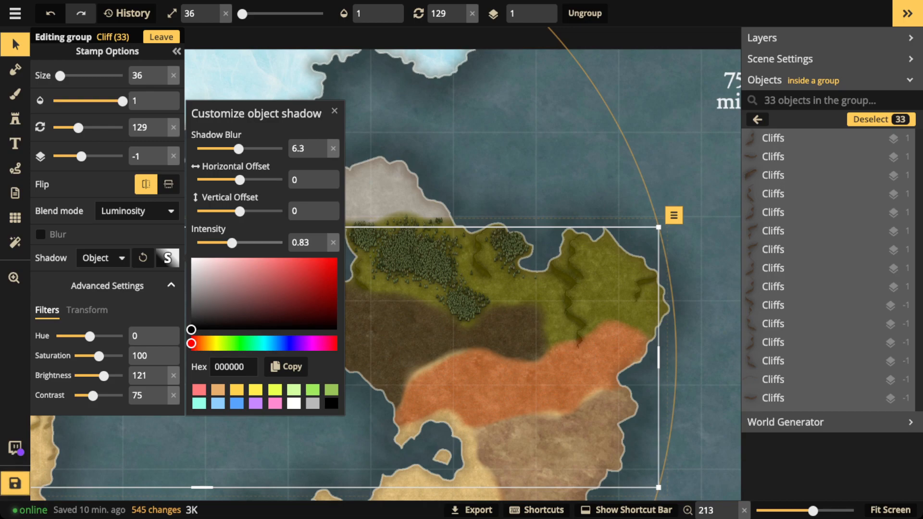
{"action": "left_click_drag", "start_coordinate": [231, 243], "coordinate": [217, 243]}
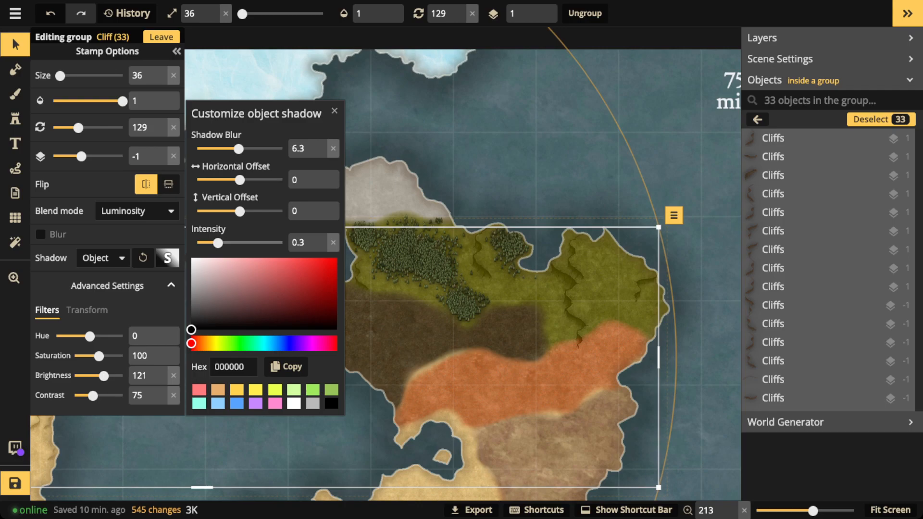
{"action": "left_click_drag", "start_coordinate": [218, 242], "coordinate": [225, 243]}
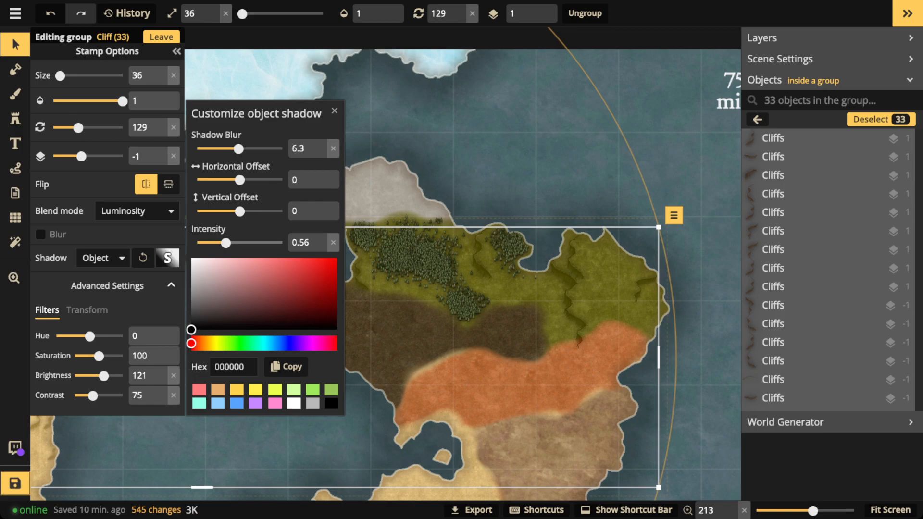
{"action": "key", "text": "Escape"}
{"action": "scroll", "coordinate": [461, 288], "scroll_direction": "down", "scroll_amount": 3}
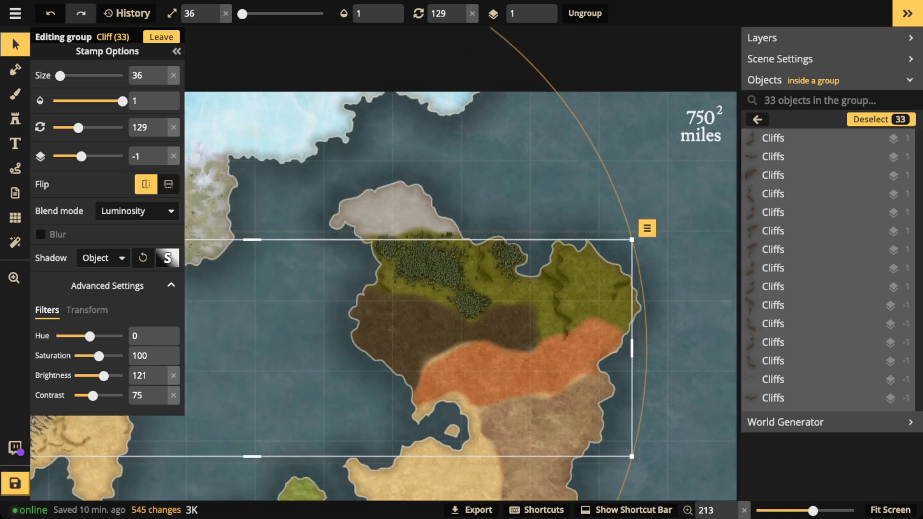
{"action": "scroll", "coordinate": [474, 297], "scroll_direction": "down", "scroll_amount": 2}
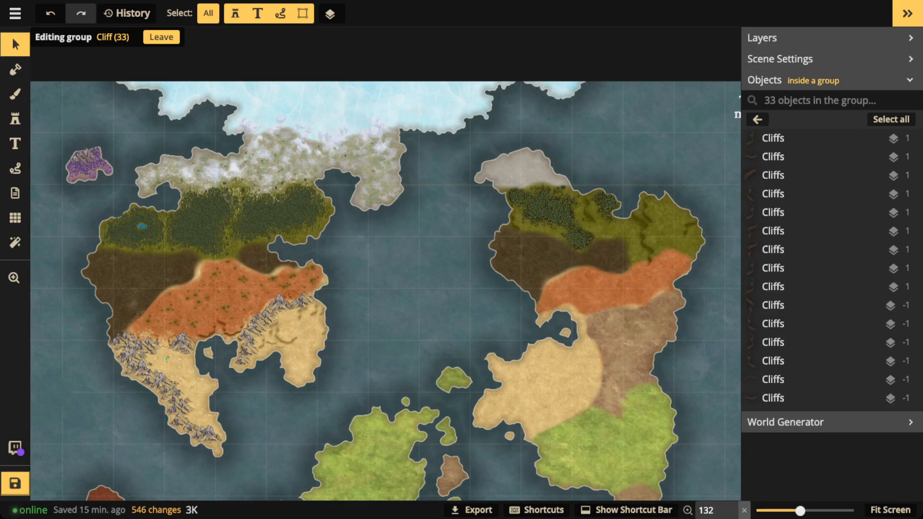
{"action": "key", "text": "Escape"}
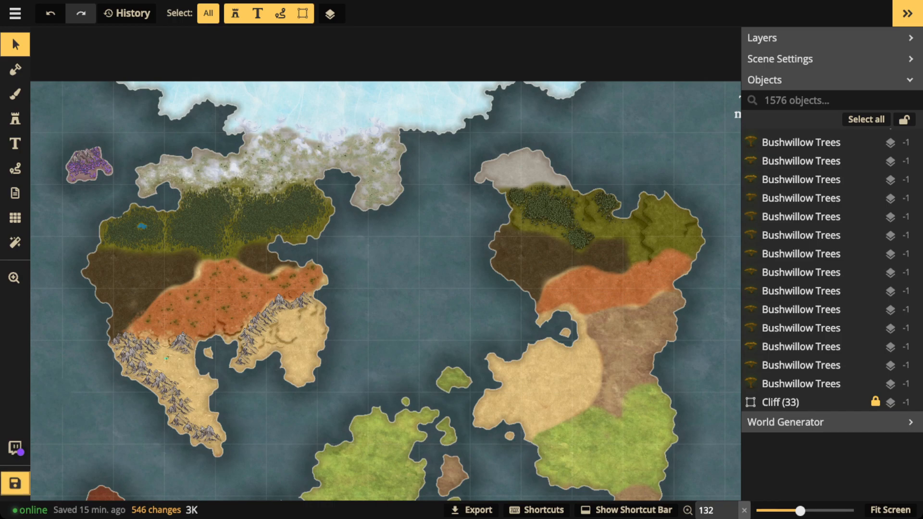
Circle the transition between the snowy tundra and the forest on the western continent with a freehand path, and undo it.
{"action": "scroll", "coordinate": [229, 301], "scroll_direction": "up", "scroll_amount": 3}
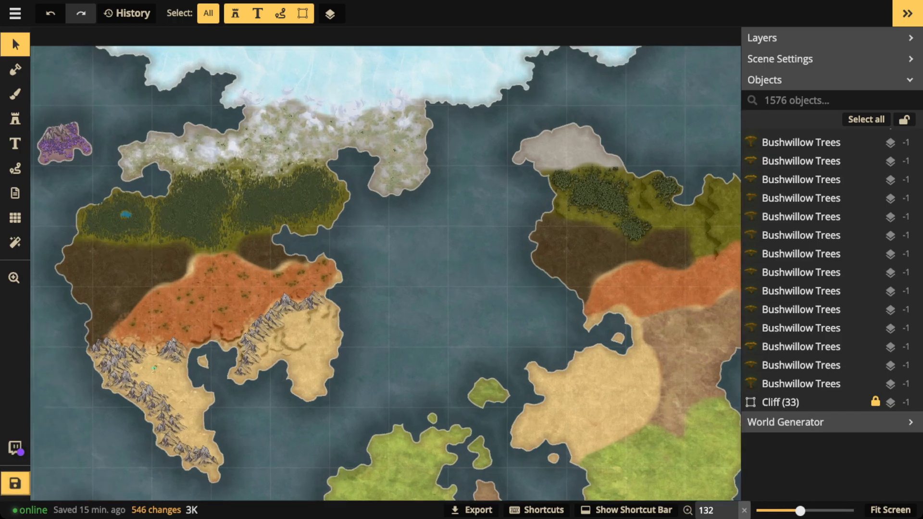
{"action": "scroll", "coordinate": [236, 72], "scroll_direction": "up", "scroll_amount": 5}
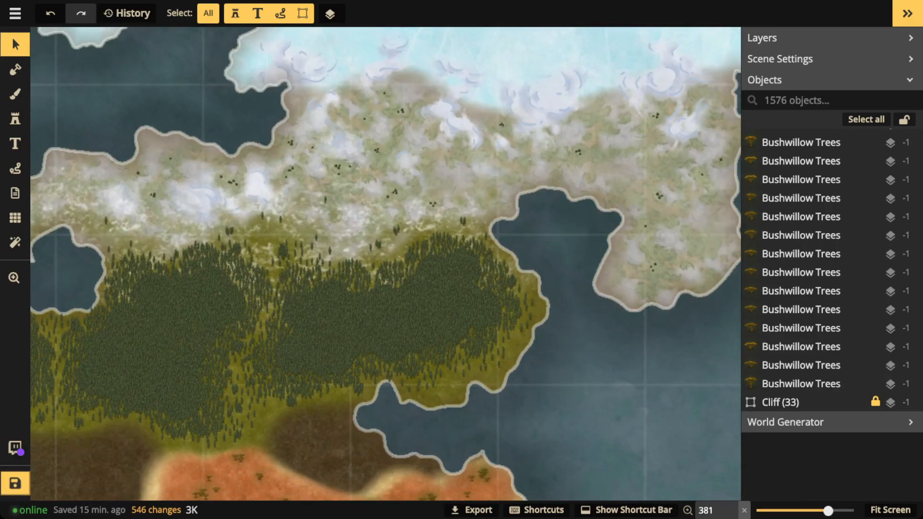
{"action": "left_click", "coordinate": [15, 169]}
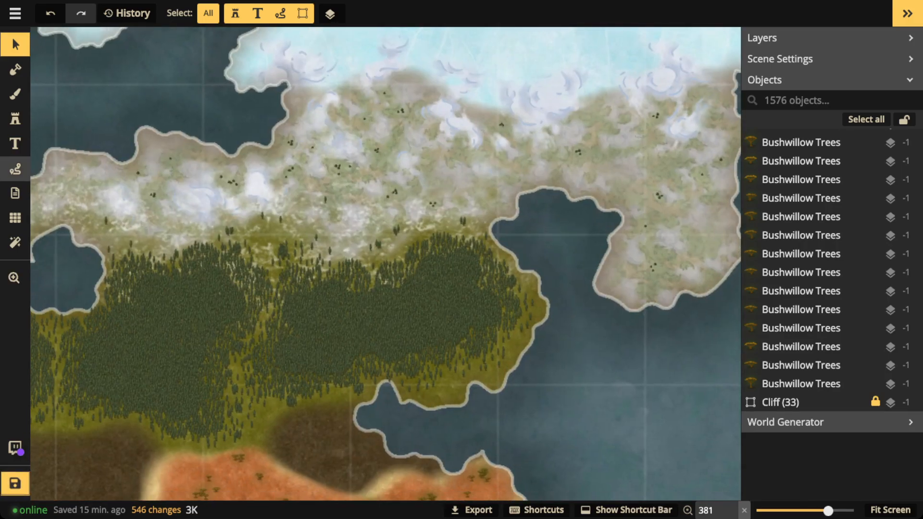
{"action": "left_click", "coordinate": [14, 168]}
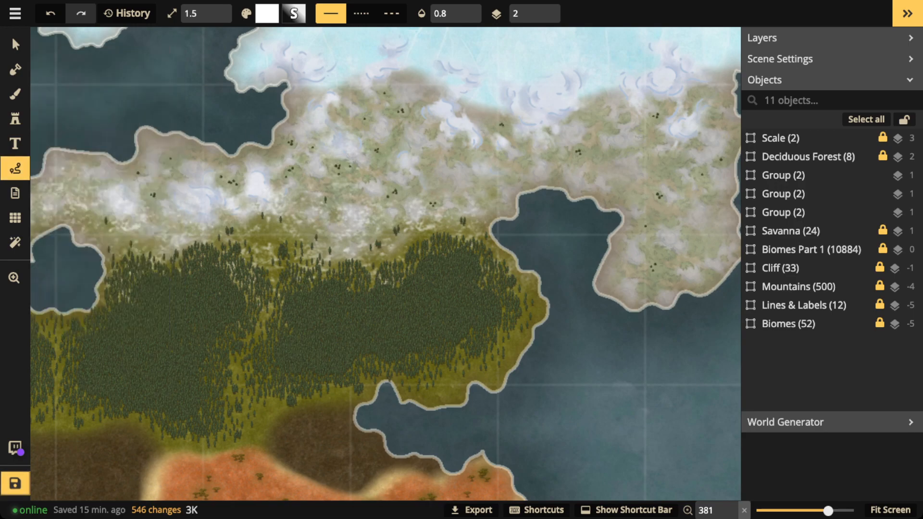
{"action": "mouse_move", "coordinate": [211, 178]}
{"action": "left_mouse_down"}
{"action": "mouse_move", "coordinate": [127, 251]}
{"action": "mouse_move", "coordinate": [281, 350]}
{"action": "mouse_move", "coordinate": [452, 185]}
{"action": "mouse_move", "coordinate": [168, 193]}
{"action": "left_mouse_up"}
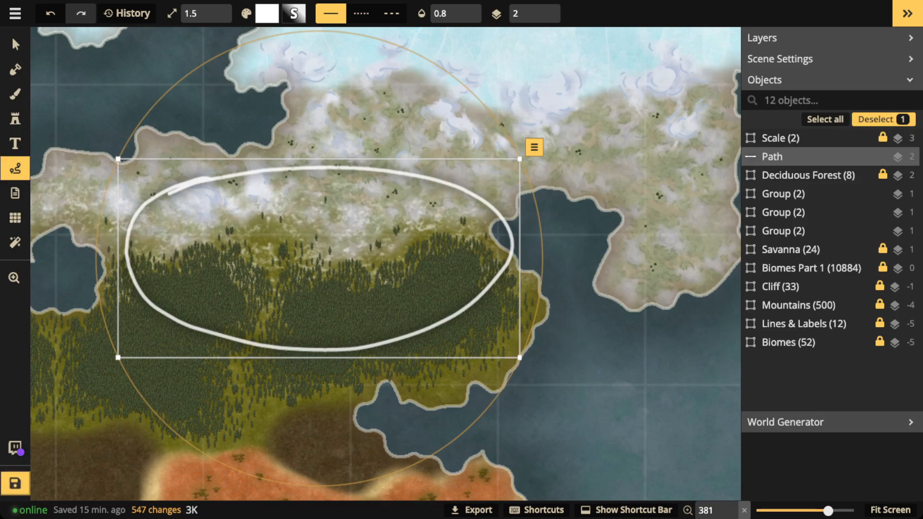
{"action": "key", "text": "Escape"}
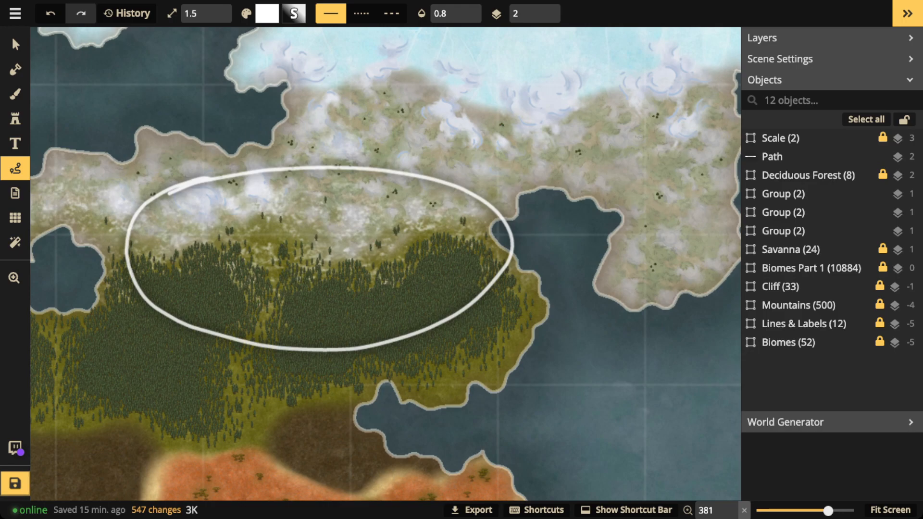
{"action": "key", "text": "ctrl+z"}
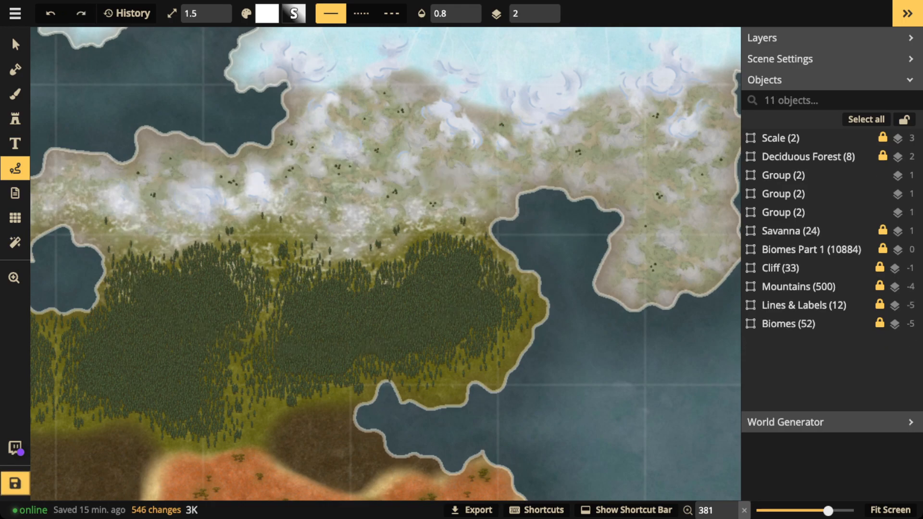
Draw a freehand path linking a spot in the western forest to one in the tundra, and delete it.
{"action": "mouse_move", "coordinate": [266, 302]}
{"action": "left_mouse_down"}
{"action": "mouse_move", "coordinate": [295, 216]}
{"action": "mouse_move", "coordinate": [331, 168]}
{"action": "mouse_move", "coordinate": [327, 176]}
{"action": "left_mouse_up"}
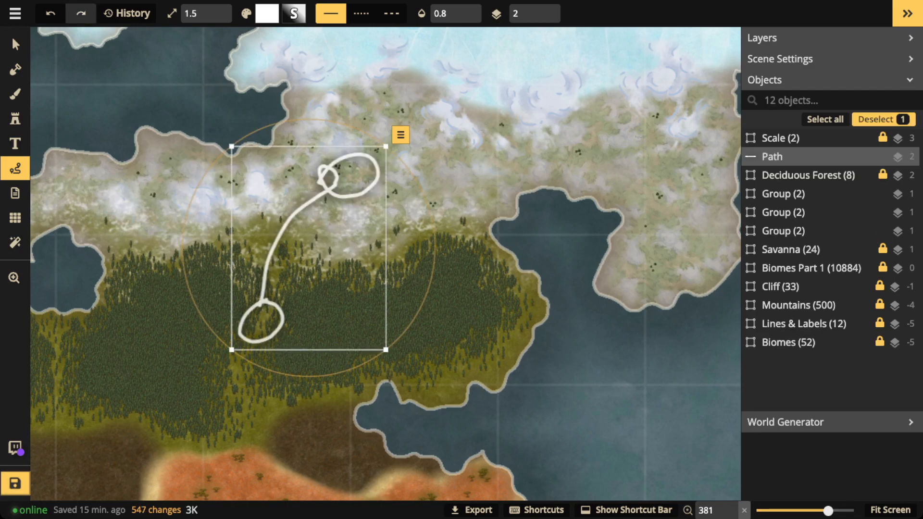
{"action": "key", "text": "Delete"}
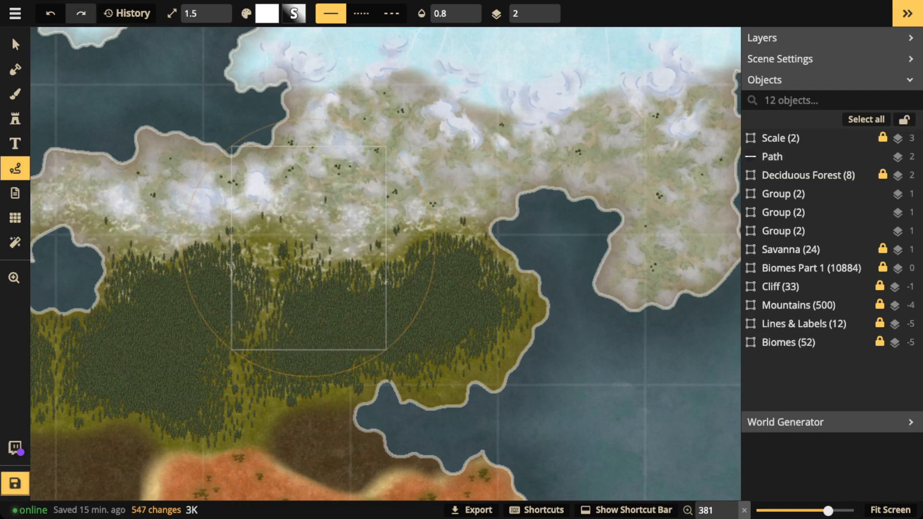
{"action": "key", "text": "z"}
Draw a freehand path linking the desert to the orange savanna through the mountain gap, and delete it.
{"action": "scroll", "coordinate": [385, 263], "scroll_direction": "down", "scroll_amount": 6}
{"action": "scroll", "coordinate": [385, 264], "scroll_direction": "left", "scroll_amount": 4}
{"action": "scroll", "coordinate": [384, 264], "scroll_direction": "down", "scroll_amount": 2}
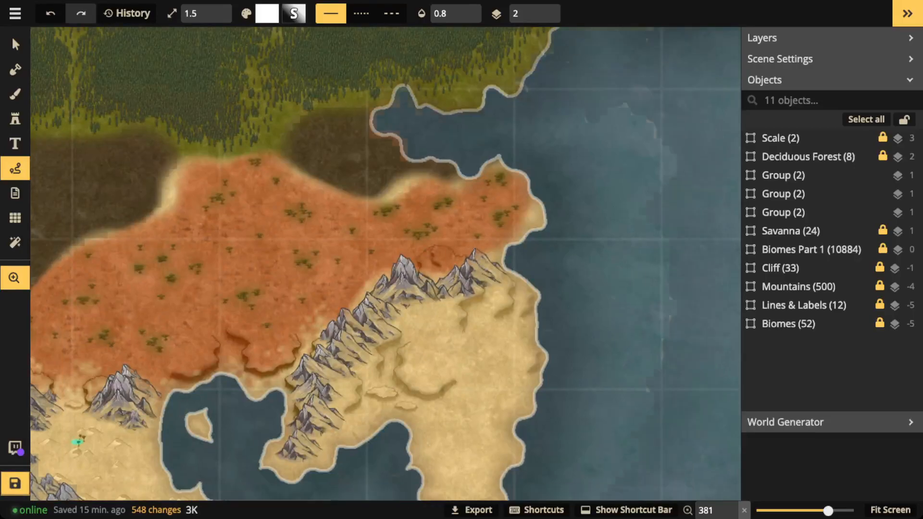
{"action": "key", "text": "z"}
{"action": "mouse_move", "coordinate": [221, 366]}
{"action": "left_mouse_down"}
{"action": "mouse_move", "coordinate": [215, 331]}
{"action": "mouse_move", "coordinate": [234, 299]}
{"action": "left_mouse_up"}
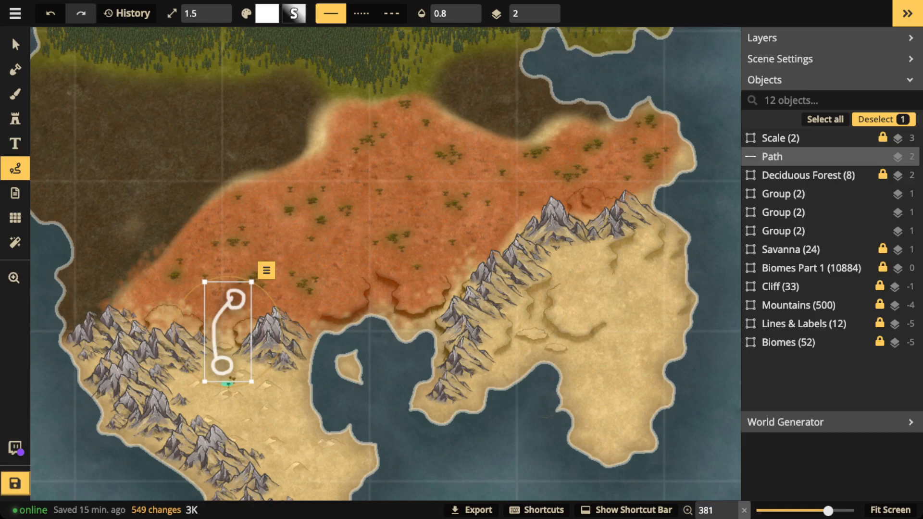
{"action": "key", "text": "Delete"}
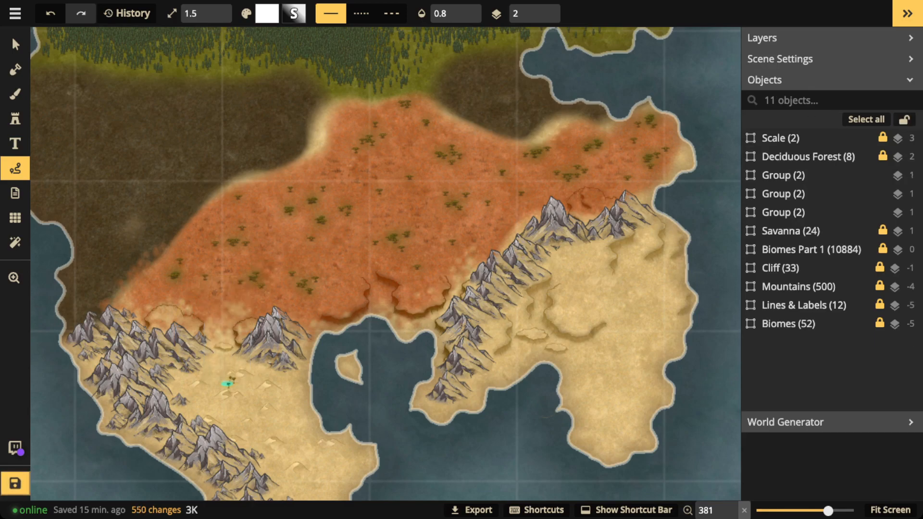
Circle the desert east of the mountains and outline the eastern part of the forest, with an arrow pointing to the desert.
{"action": "scroll", "coordinate": [385, 264], "scroll_direction": "down", "scroll_amount": 2}
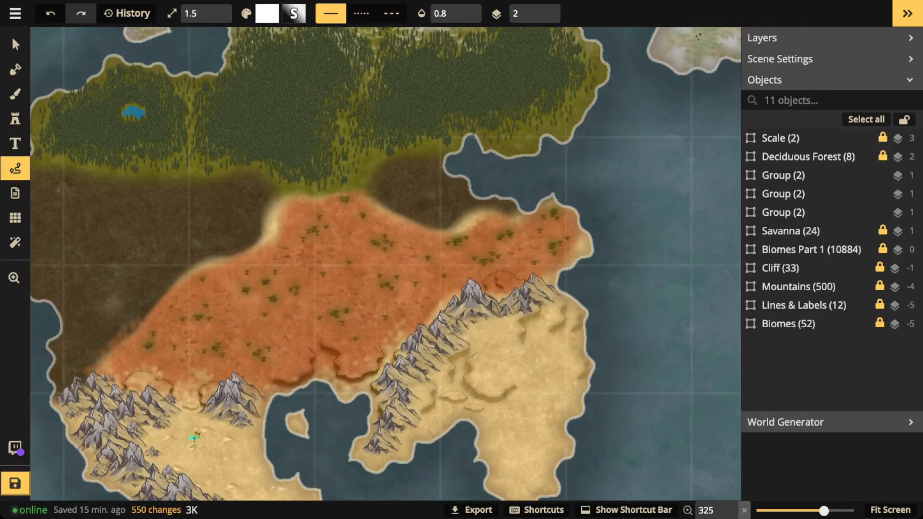
{"action": "scroll", "coordinate": [444, 349], "scroll_direction": "up", "scroll_amount": 1}
{"action": "scroll", "coordinate": [443, 349], "scroll_direction": "up", "scroll_amount": 1}
{"action": "left_click_drag", "start_coordinate": [444, 349], "coordinate": [271, 326]}
{"action": "left_click_drag", "start_coordinate": [432, 331], "coordinate": [373, 329]}
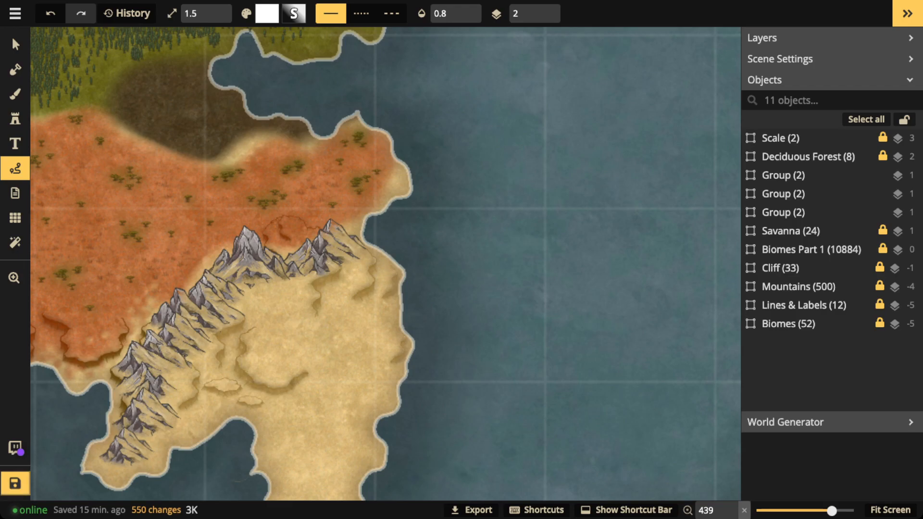
{"action": "mouse_move", "coordinate": [359, 245]}
{"action": "left_mouse_down"}
{"action": "mouse_move", "coordinate": [169, 368]}
{"action": "mouse_move", "coordinate": [435, 390]}
{"action": "mouse_move", "coordinate": [356, 243]}
{"action": "left_mouse_up"}
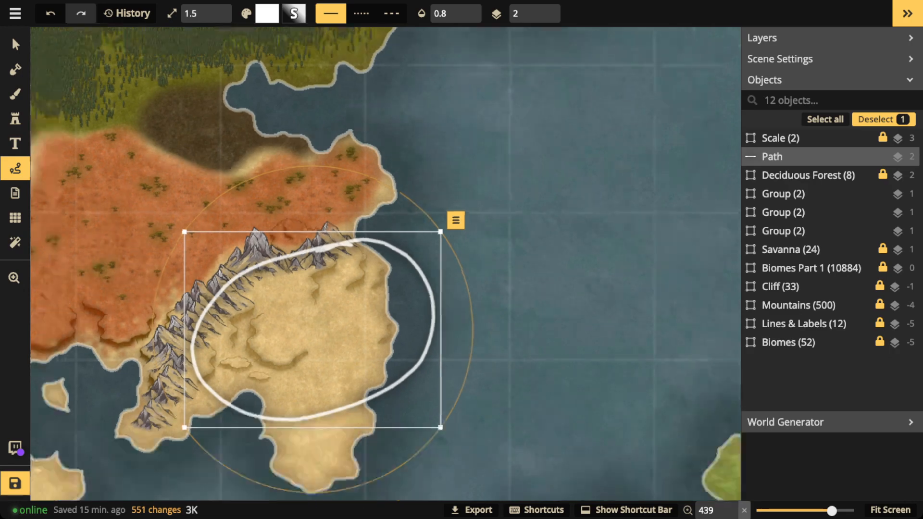
{"action": "scroll", "coordinate": [261, 220], "scroll_direction": "down", "scroll_amount": 3}
{"action": "left_click_drag", "start_coordinate": [262, 219], "coordinate": [375, 308]}
{"action": "mouse_move", "coordinate": [400, 89]}
{"action": "left_mouse_down"}
{"action": "mouse_move", "coordinate": [462, 163]}
{"action": "mouse_move", "coordinate": [418, 210]}
{"action": "mouse_move", "coordinate": [422, 313]}
{"action": "mouse_move", "coordinate": [441, 288]}
{"action": "left_mouse_up"}
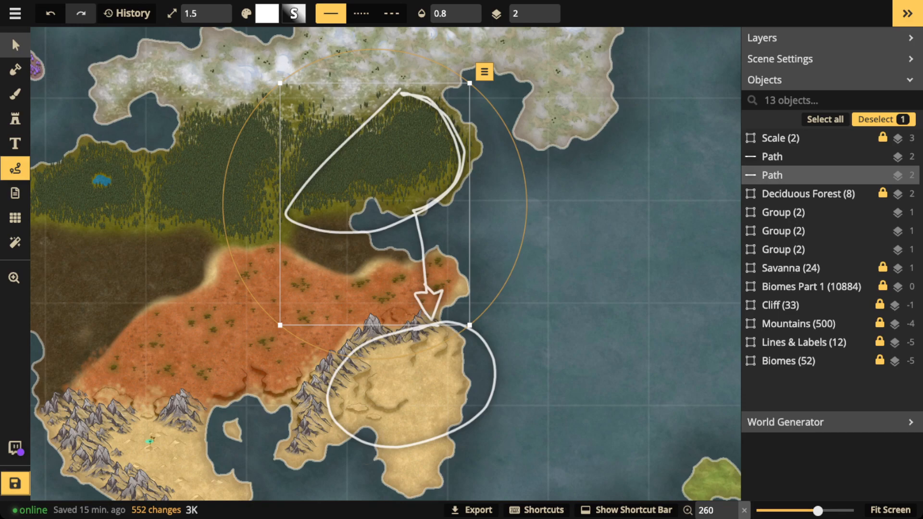
Delete both freehand paths marking the forest and the desert.
{"action": "key", "text": "v"}
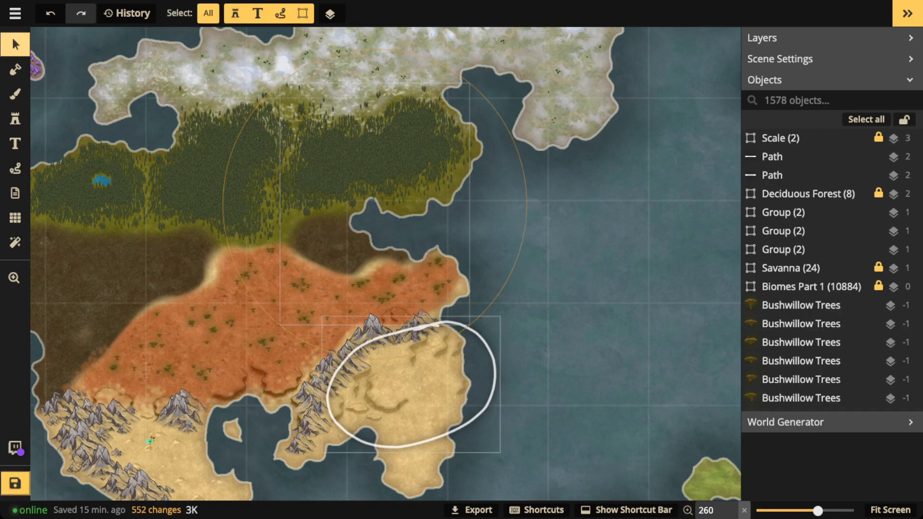
{"action": "key", "text": "Delete"}
{"action": "key", "text": "Delete"}
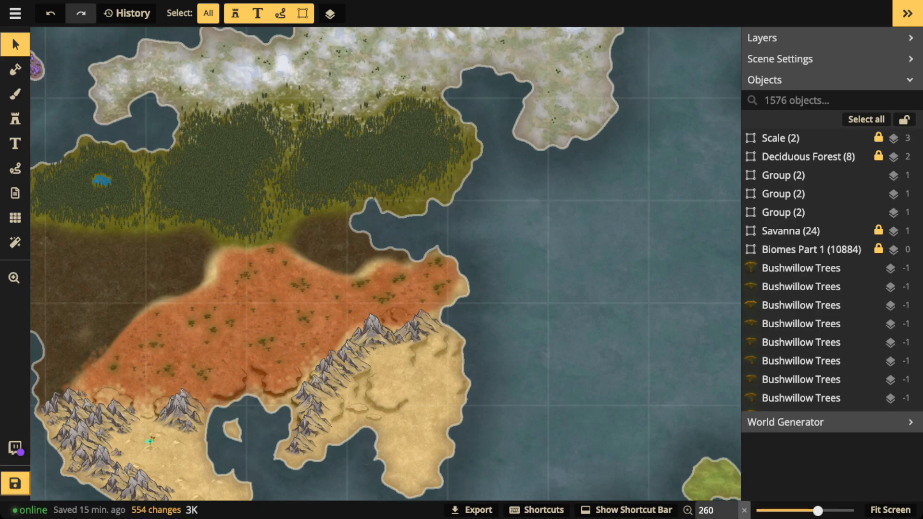
Outline the whole orange savanna of the western continent with a freehand path, and remove it.
{"action": "scroll", "coordinate": [384, 264], "scroll_direction": "down", "scroll_amount": 5}
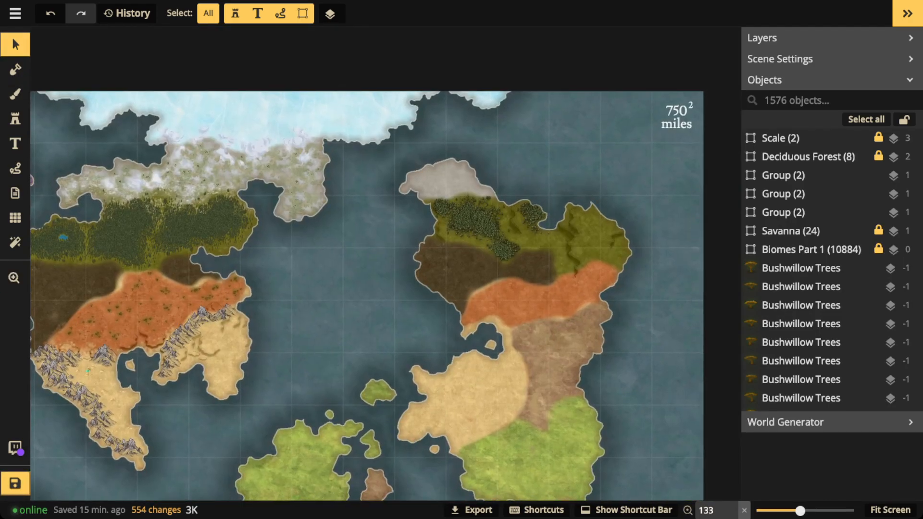
{"action": "scroll", "coordinate": [365, 264], "scroll_direction": "up", "scroll_amount": 5}
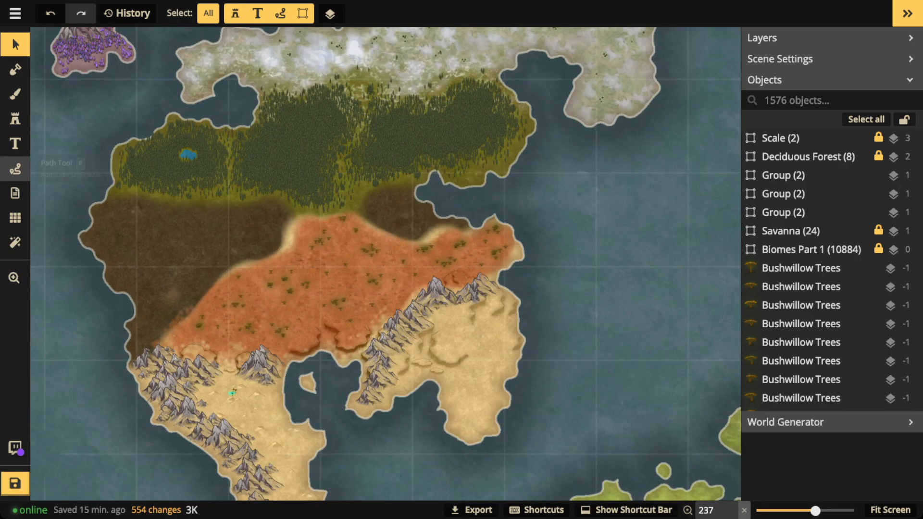
{"action": "left_click", "coordinate": [15, 169]}
{"action": "key", "text": "space"}
{"action": "mouse_move", "coordinate": [308, 212]}
{"action": "left_mouse_down"}
{"action": "mouse_move", "coordinate": [400, 203]}
{"action": "mouse_move", "coordinate": [249, 338]}
{"action": "mouse_move", "coordinate": [423, 344]}
{"action": "mouse_move", "coordinate": [536, 279]}
{"action": "mouse_move", "coordinate": [597, 225]}
{"action": "mouse_move", "coordinate": [503, 234]}
{"action": "mouse_move", "coordinate": [375, 204]}
{"action": "mouse_move", "coordinate": [385, 203]}
{"action": "left_mouse_up"}
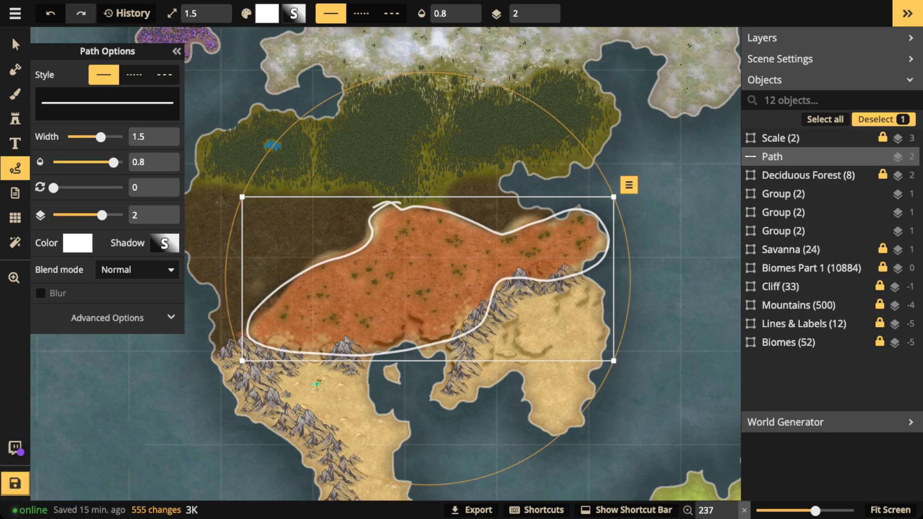
{"action": "scroll", "coordinate": [376, 277], "scroll_direction": "up", "scroll_amount": 5}
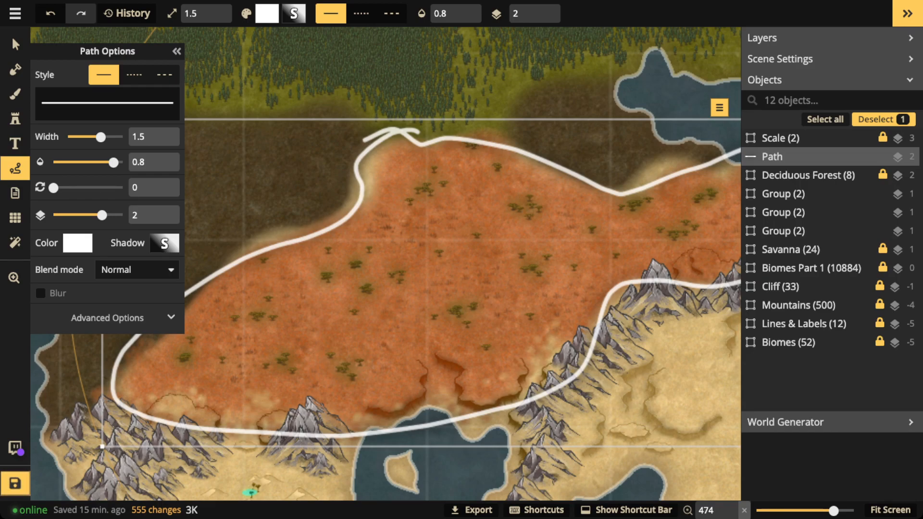
{"action": "scroll", "coordinate": [453, 264], "scroll_direction": "down", "scroll_amount": 4}
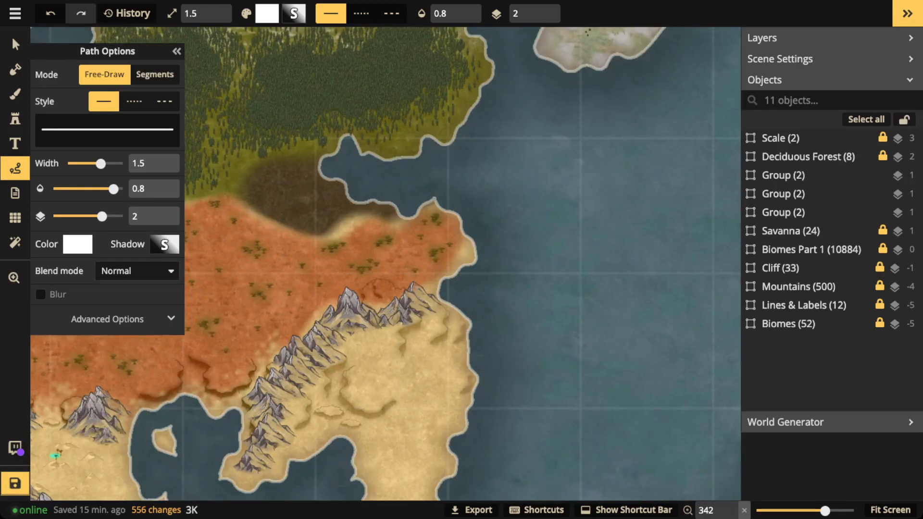
Draw a small closed freehand path in the middle of the orange savanna, at width 1.5 and opacity 0.8.
{"action": "scroll", "coordinate": [365, 284], "scroll_direction": "up", "scroll_amount": 4}
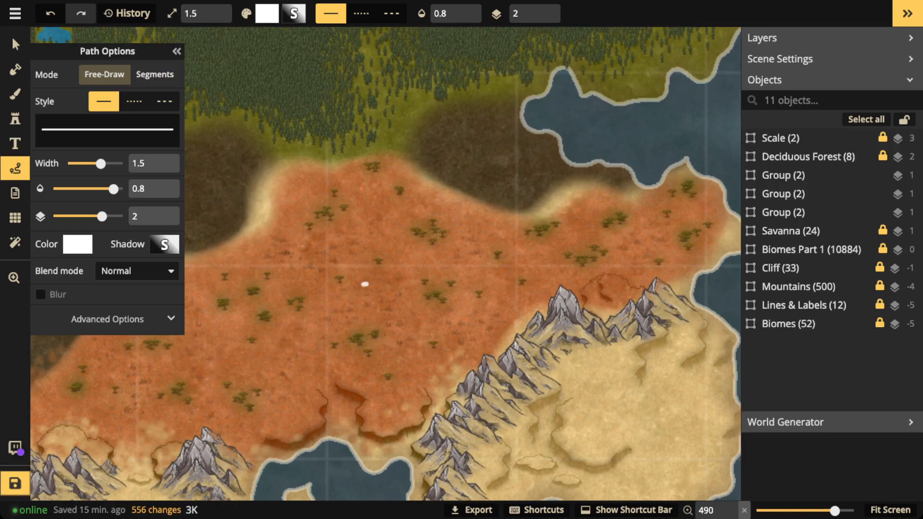
{"action": "mouse_move", "coordinate": [365, 284]}
{"action": "left_mouse_down"}
{"action": "mouse_move", "coordinate": [342, 302]}
{"action": "mouse_move", "coordinate": [401, 313]}
{"action": "mouse_move", "coordinate": [402, 290]}
{"action": "mouse_move", "coordinate": [368, 284]}
{"action": "left_mouse_up"}
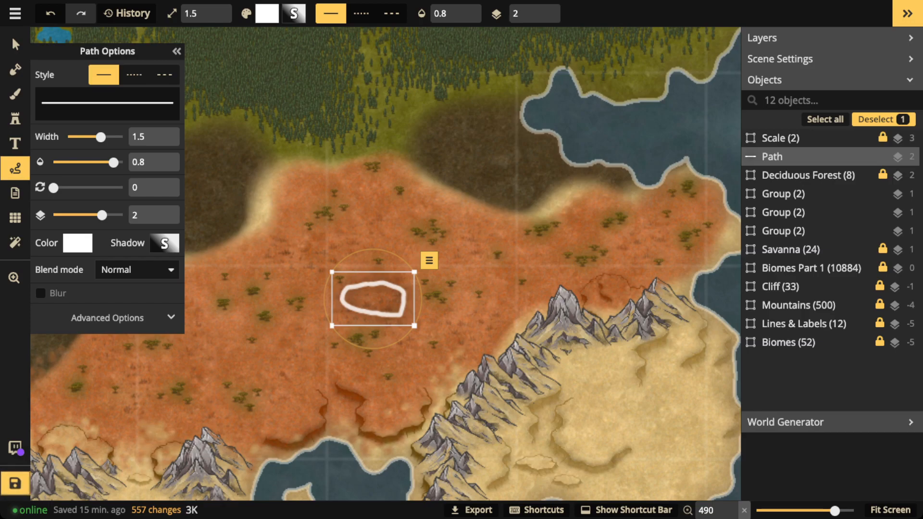
{"action": "scroll", "coordinate": [385, 264], "scroll_direction": "down", "scroll_amount": 5}
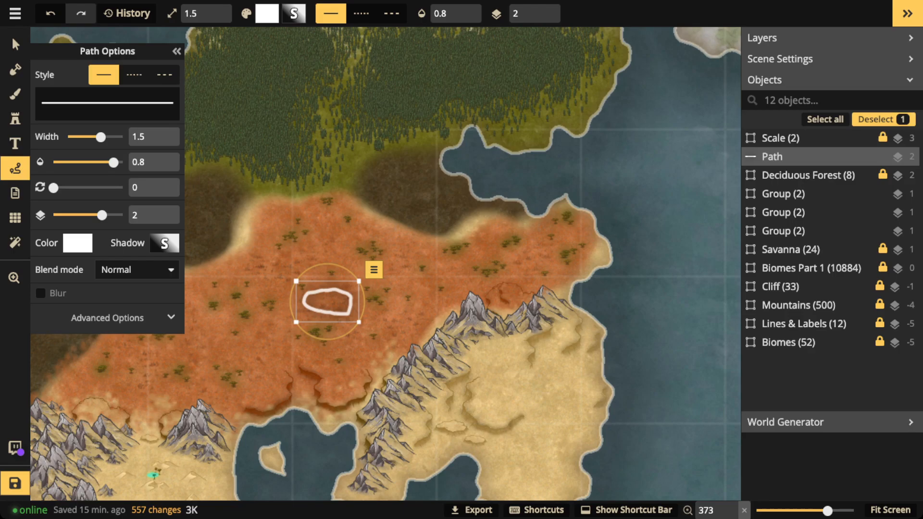
Undo the small closed freehand path in the middle of the orange savanna.
{"action": "key", "text": "Escape"}
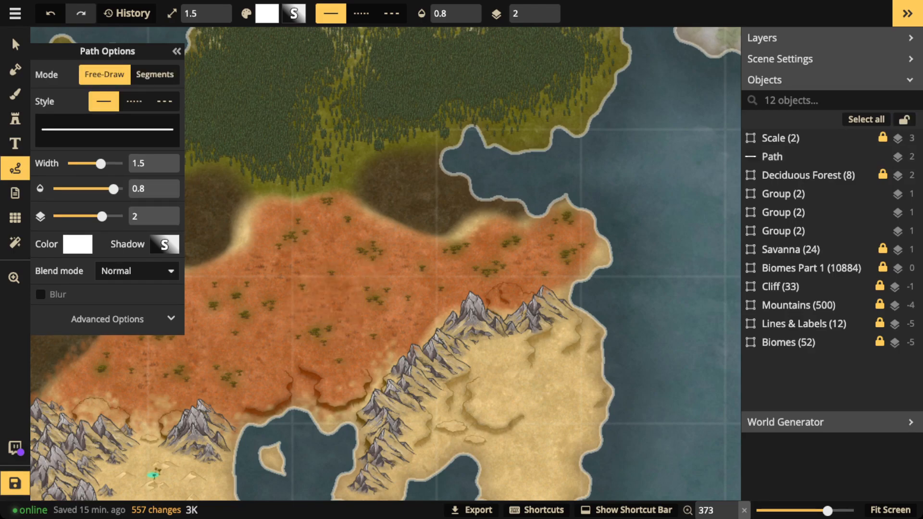
{"action": "key", "text": "ctrl+z"}
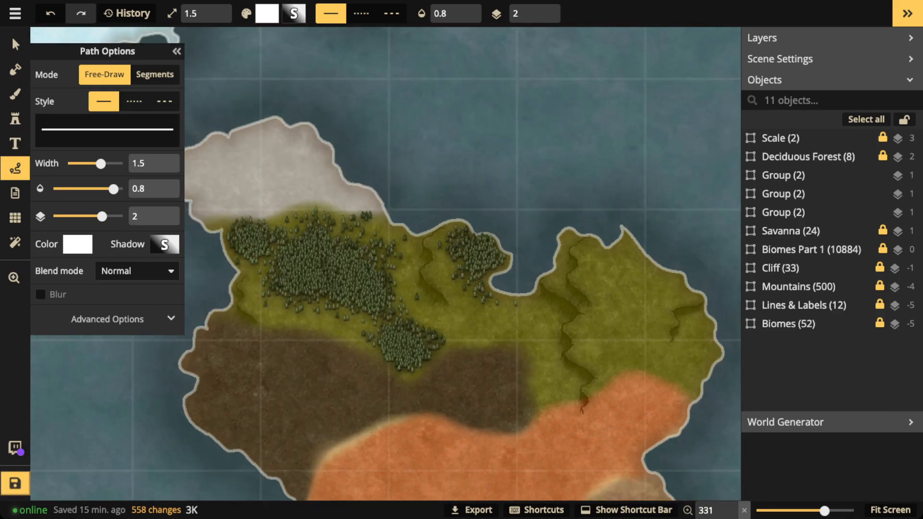
Circle the treeless eastern part of the eastern continent's green biome with a freehand path, ending in an arrow to the small forest beside it.
{"action": "mouse_move", "coordinate": [598, 213]}
{"action": "left_mouse_down"}
{"action": "mouse_move", "coordinate": [566, 413]}
{"action": "mouse_move", "coordinate": [604, 202]}
{"action": "mouse_move", "coordinate": [483, 182]}
{"action": "mouse_move", "coordinate": [482, 240]}
{"action": "mouse_move", "coordinate": [469, 222]}
{"action": "left_mouse_up"}
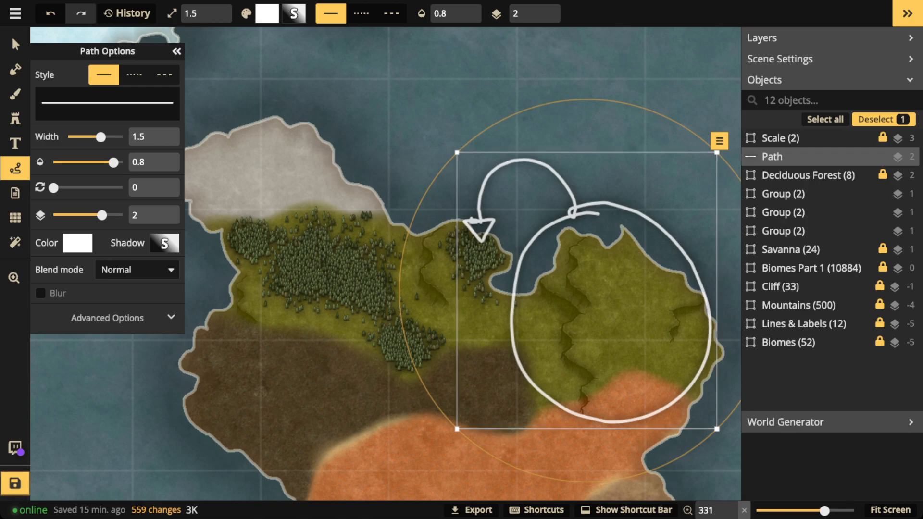
{"action": "left_click", "coordinate": [176, 51]}
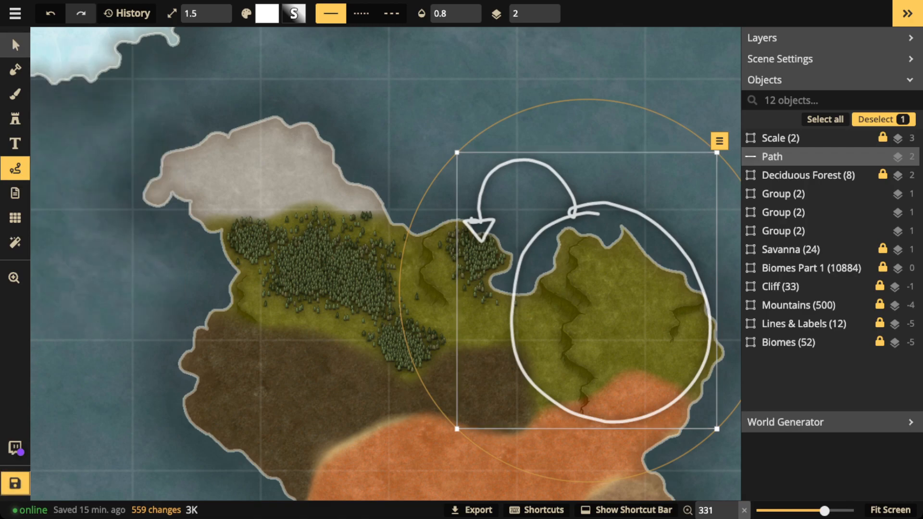
{"action": "left_click", "coordinate": [15, 45]}
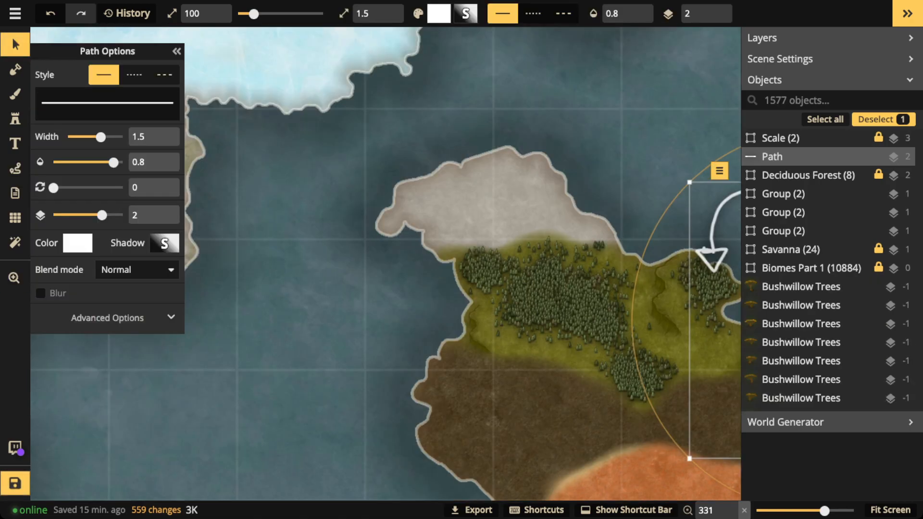
Examine the tree density and edges of the western continent's forest up close, and compare both continents in an overview.
{"action": "key", "text": "space"}
{"action": "left_click_drag", "start_coordinate": [289, 250], "coordinate": [536, 270]}
{"action": "scroll", "coordinate": [289, 298], "scroll_direction": "up", "scroll_amount": 5}
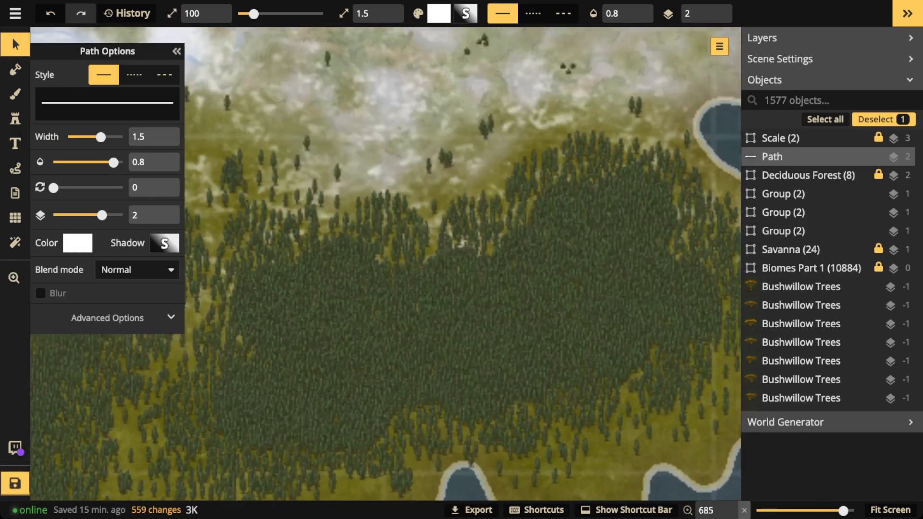
{"action": "scroll", "coordinate": [385, 264], "scroll_direction": "up", "scroll_amount": 2}
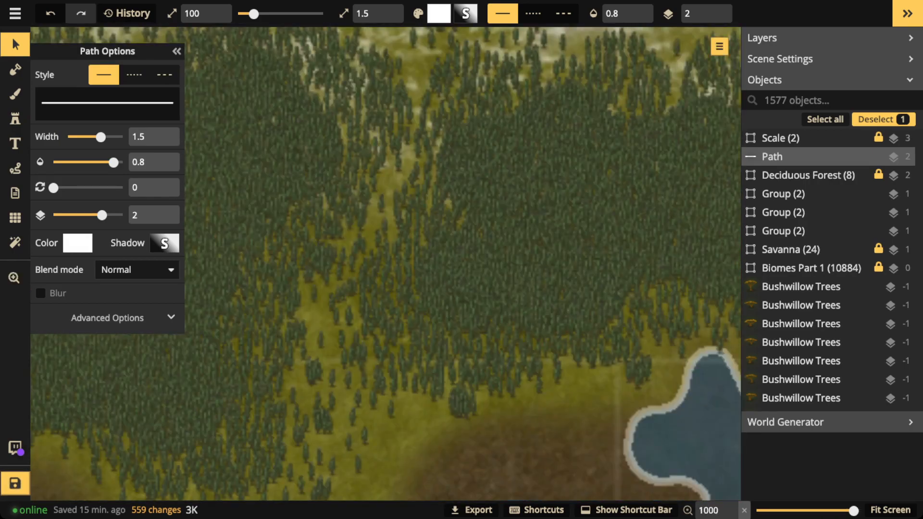
{"action": "scroll", "coordinate": [385, 264], "scroll_direction": "down", "scroll_amount": 1}
{"action": "scroll", "coordinate": [385, 265], "scroll_direction": "down", "scroll_amount": 3}
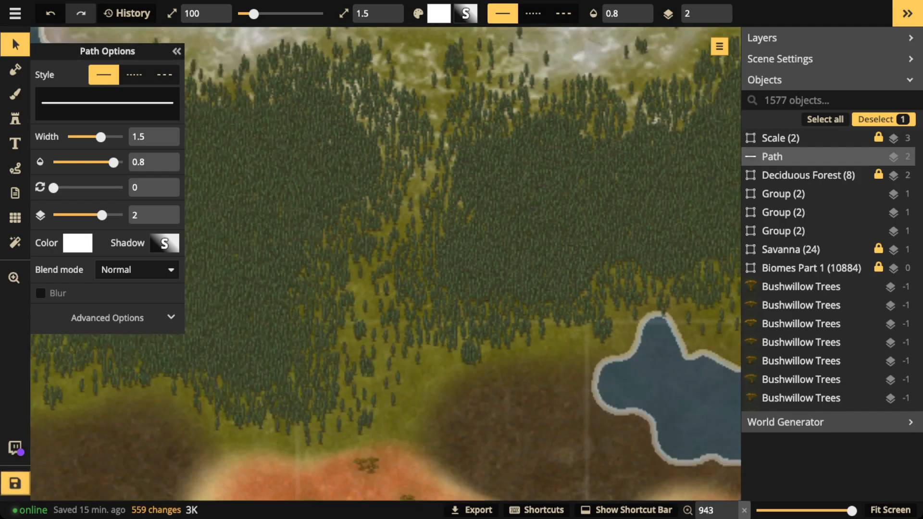
{"action": "scroll", "coordinate": [385, 265], "scroll_direction": "down", "scroll_amount": 8}
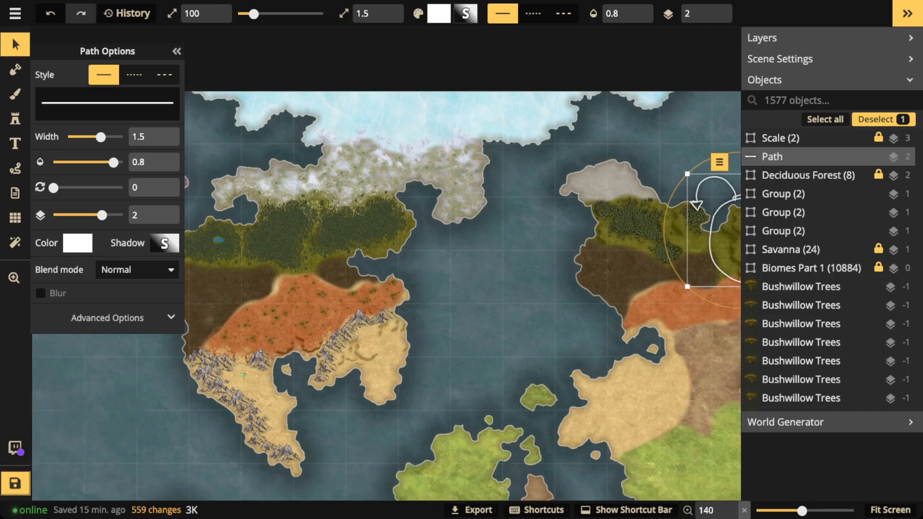
{"action": "scroll", "coordinate": [461, 288], "scroll_direction": "down", "scroll_amount": 2}
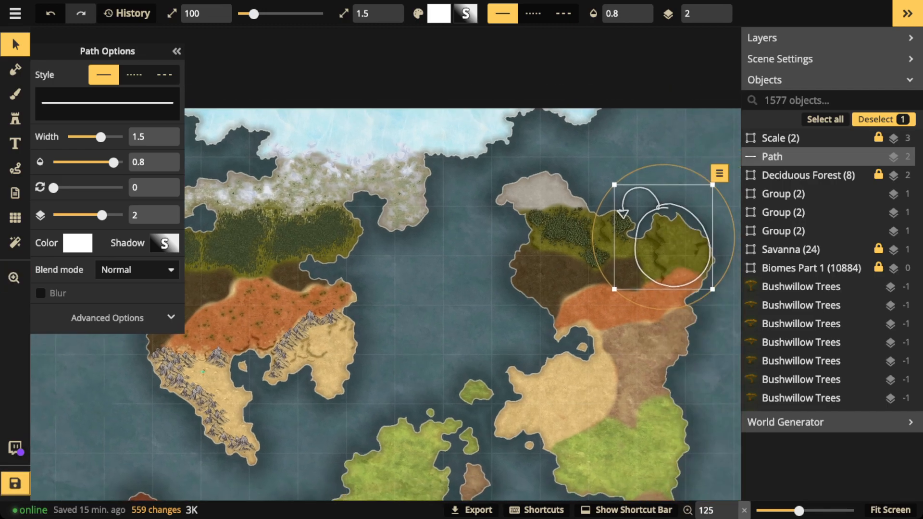
{"action": "left_click_drag", "start_coordinate": [433, 288], "coordinate": [457, 289]}
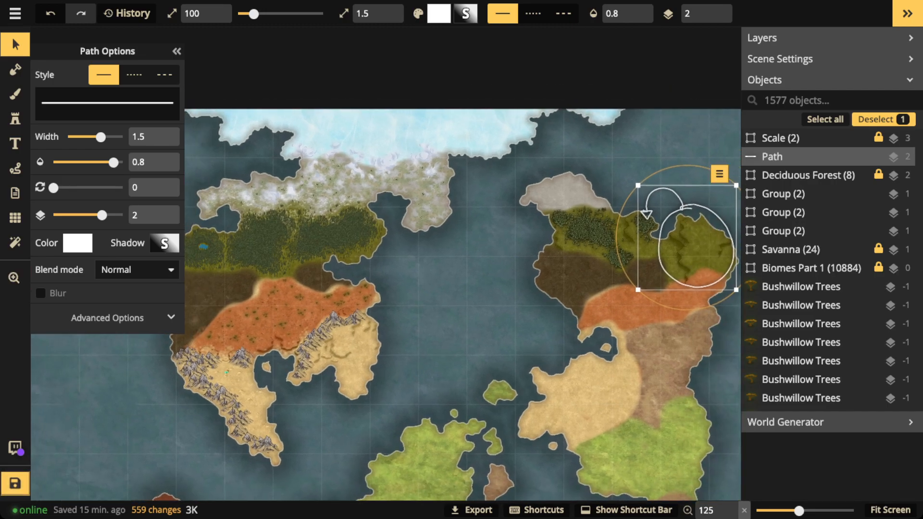
Delete the circle-and-arrow path from the eastern continent and return to drawing paths.
{"action": "key", "text": "Escape"}
{"action": "key", "text": "p"}
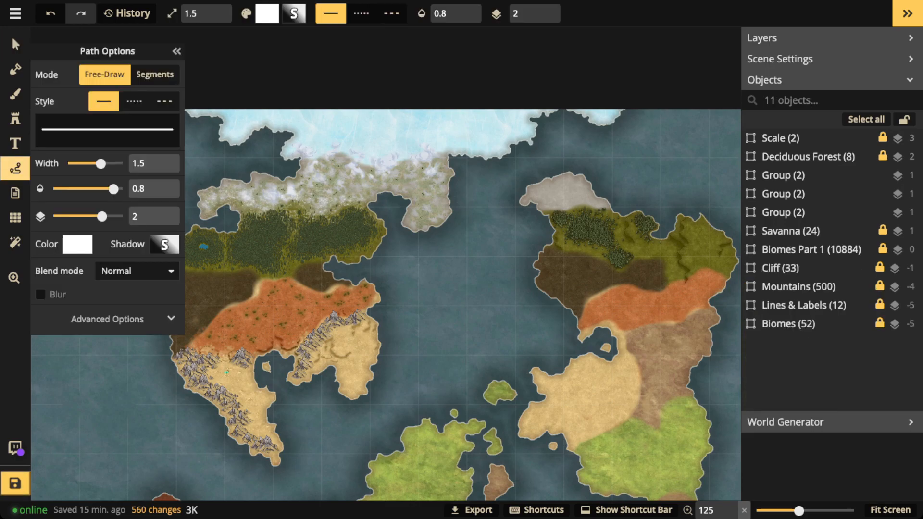
Circle the western continent's forest and the eastern continent's forest in one freehand path linked by an arrow, and delete it.
{"action": "key", "text": "Left"}
{"action": "mouse_move", "coordinate": [281, 179]}
{"action": "left_mouse_down"}
{"action": "mouse_move", "coordinate": [189, 242]}
{"action": "mouse_move", "coordinate": [358, 288]}
{"action": "mouse_move", "coordinate": [300, 165]}
{"action": "mouse_move", "coordinate": [466, 121]}
{"action": "mouse_move", "coordinate": [598, 185]}
{"action": "mouse_move", "coordinate": [558, 272]}
{"action": "mouse_move", "coordinate": [668, 231]}
{"action": "mouse_move", "coordinate": [672, 250]}
{"action": "left_mouse_up"}
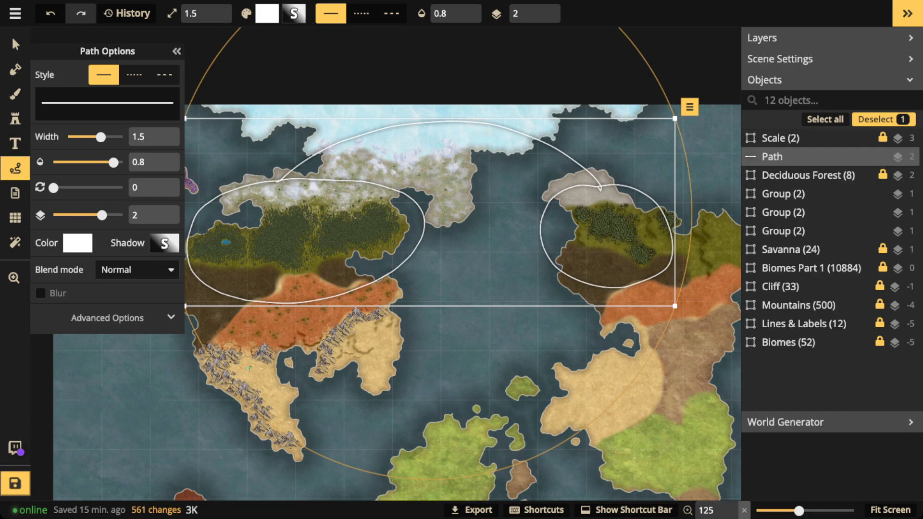
{"action": "key", "text": "Delete"}
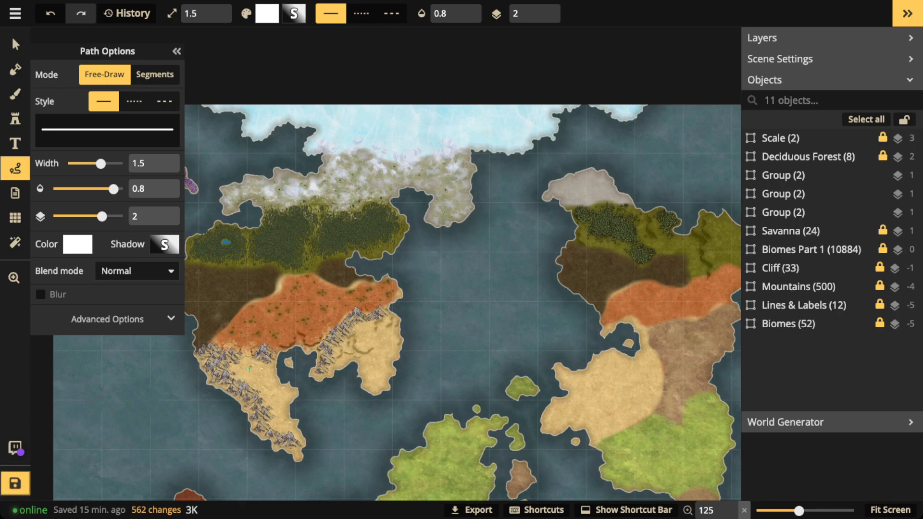
Hide the path options and save the map.
{"action": "left_click", "coordinate": [177, 51]}
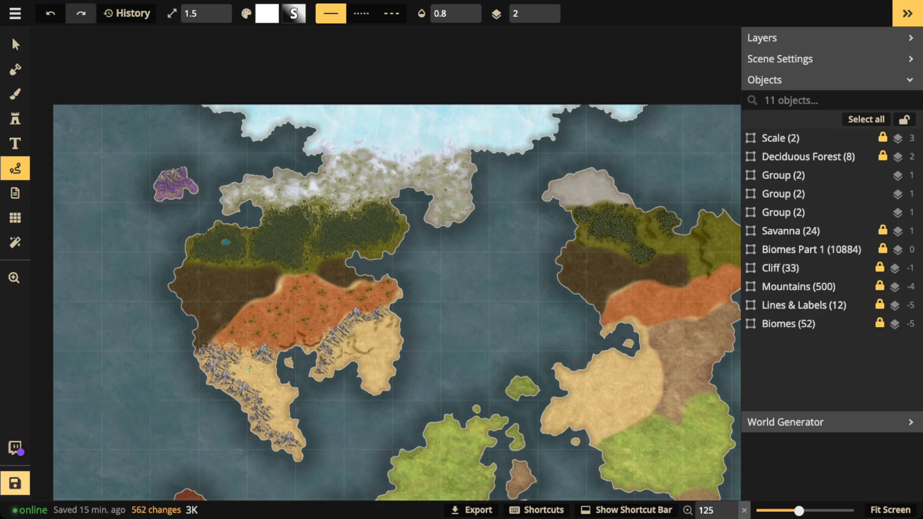
{"action": "key", "text": "ctrl+s"}
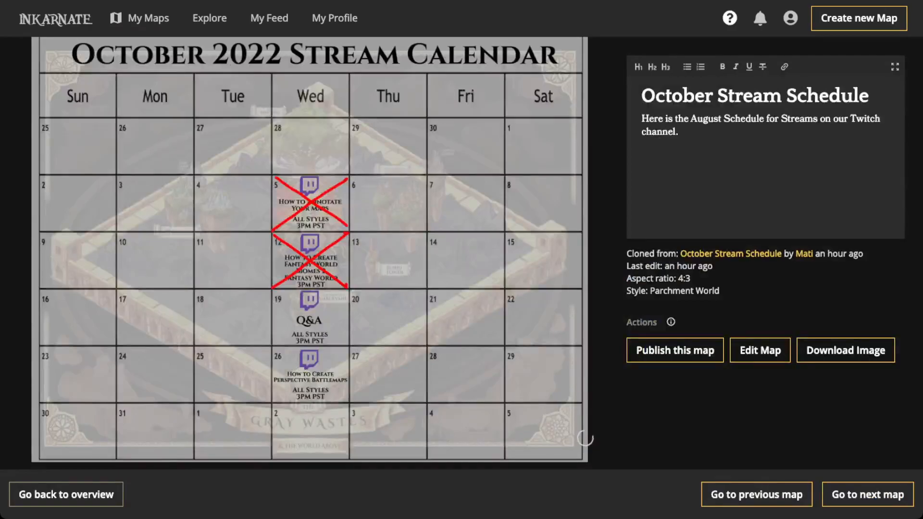
Enlarge the October 2022 stream calendar image.
{"action": "left_click", "coordinate": [585, 438]}
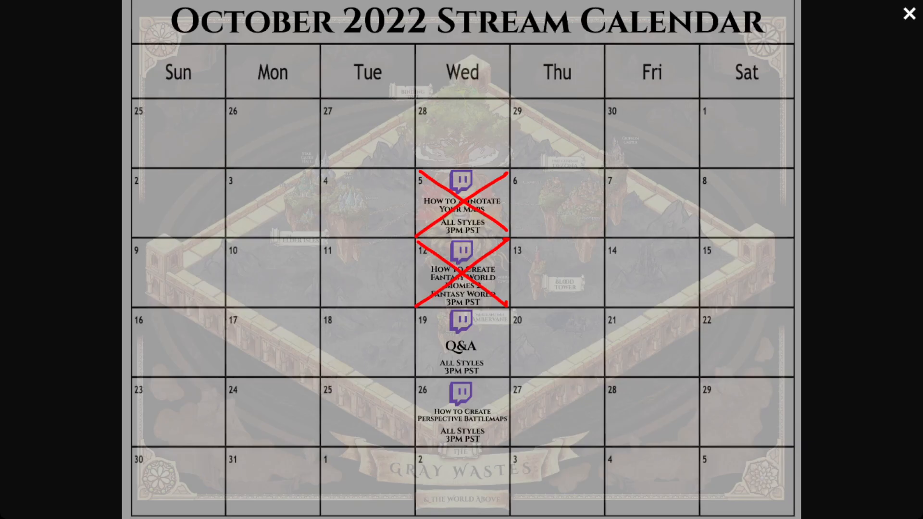